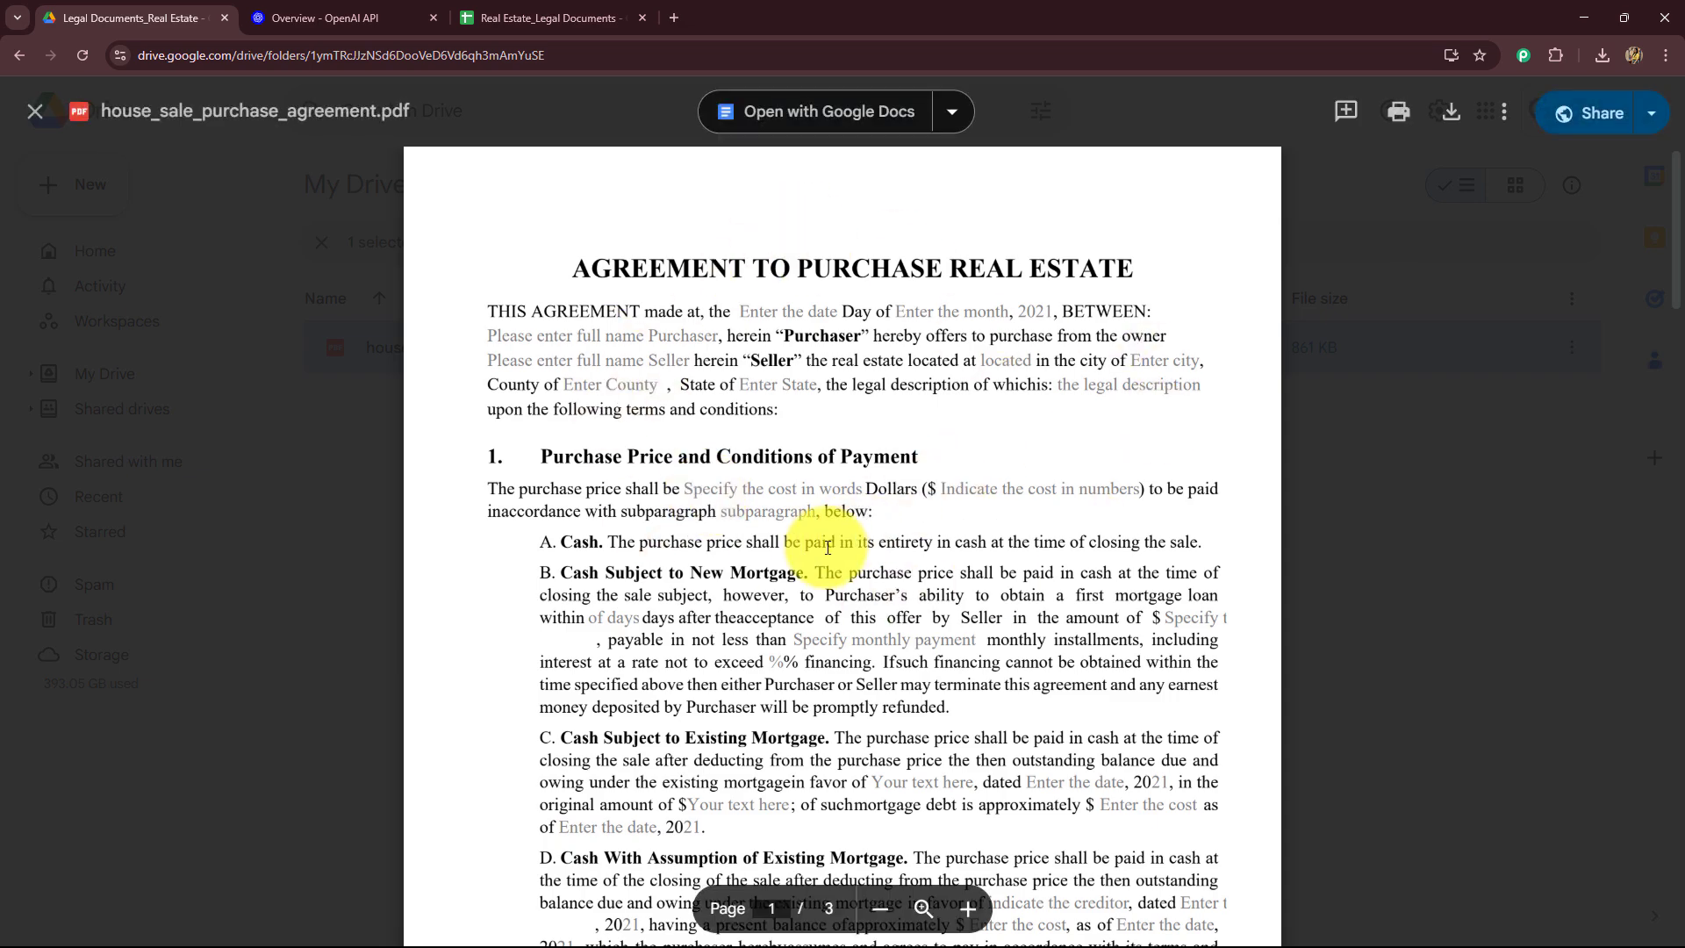
Step: Scroll through the house_sale_purchase_agreement.pdf preview, then close it
{"action": "scroll", "coordinate": [868, 562], "scroll_direction": "down", "scroll_amount": 8}
{"action": "scroll", "coordinate": [873, 570], "scroll_direction": "down", "scroll_amount": 20}
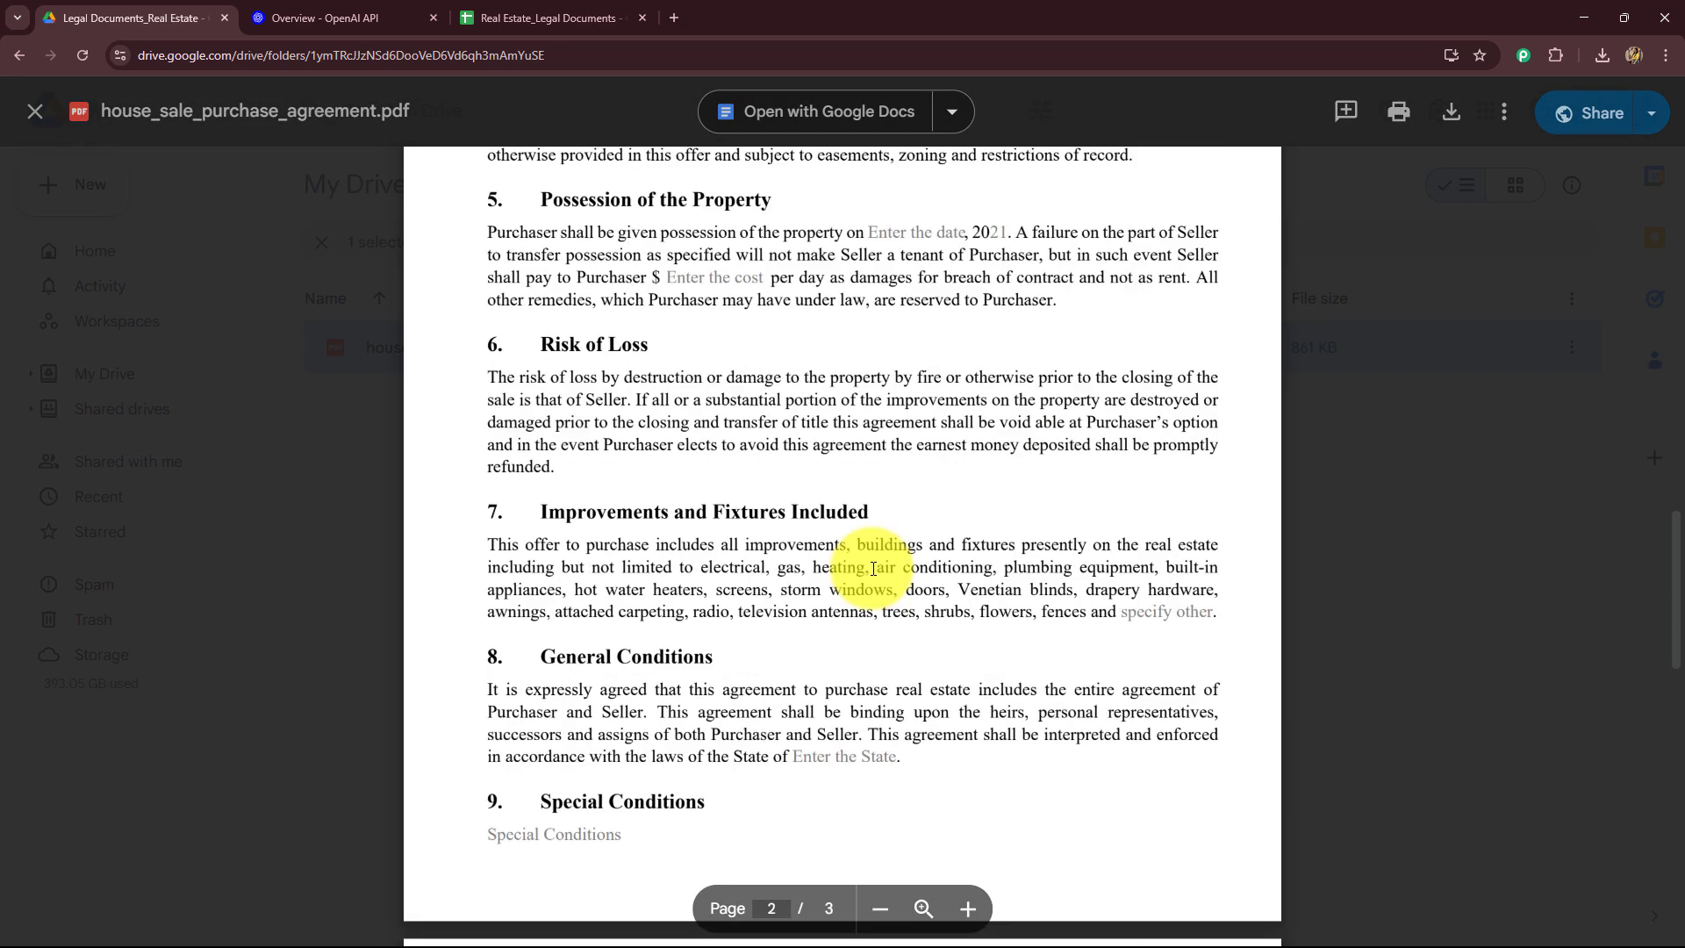
{"action": "scroll", "coordinate": [868, 566], "scroll_direction": "up", "scroll_amount": 20}
{"action": "scroll", "coordinate": [869, 567], "scroll_direction": "up", "scroll_amount": 4}
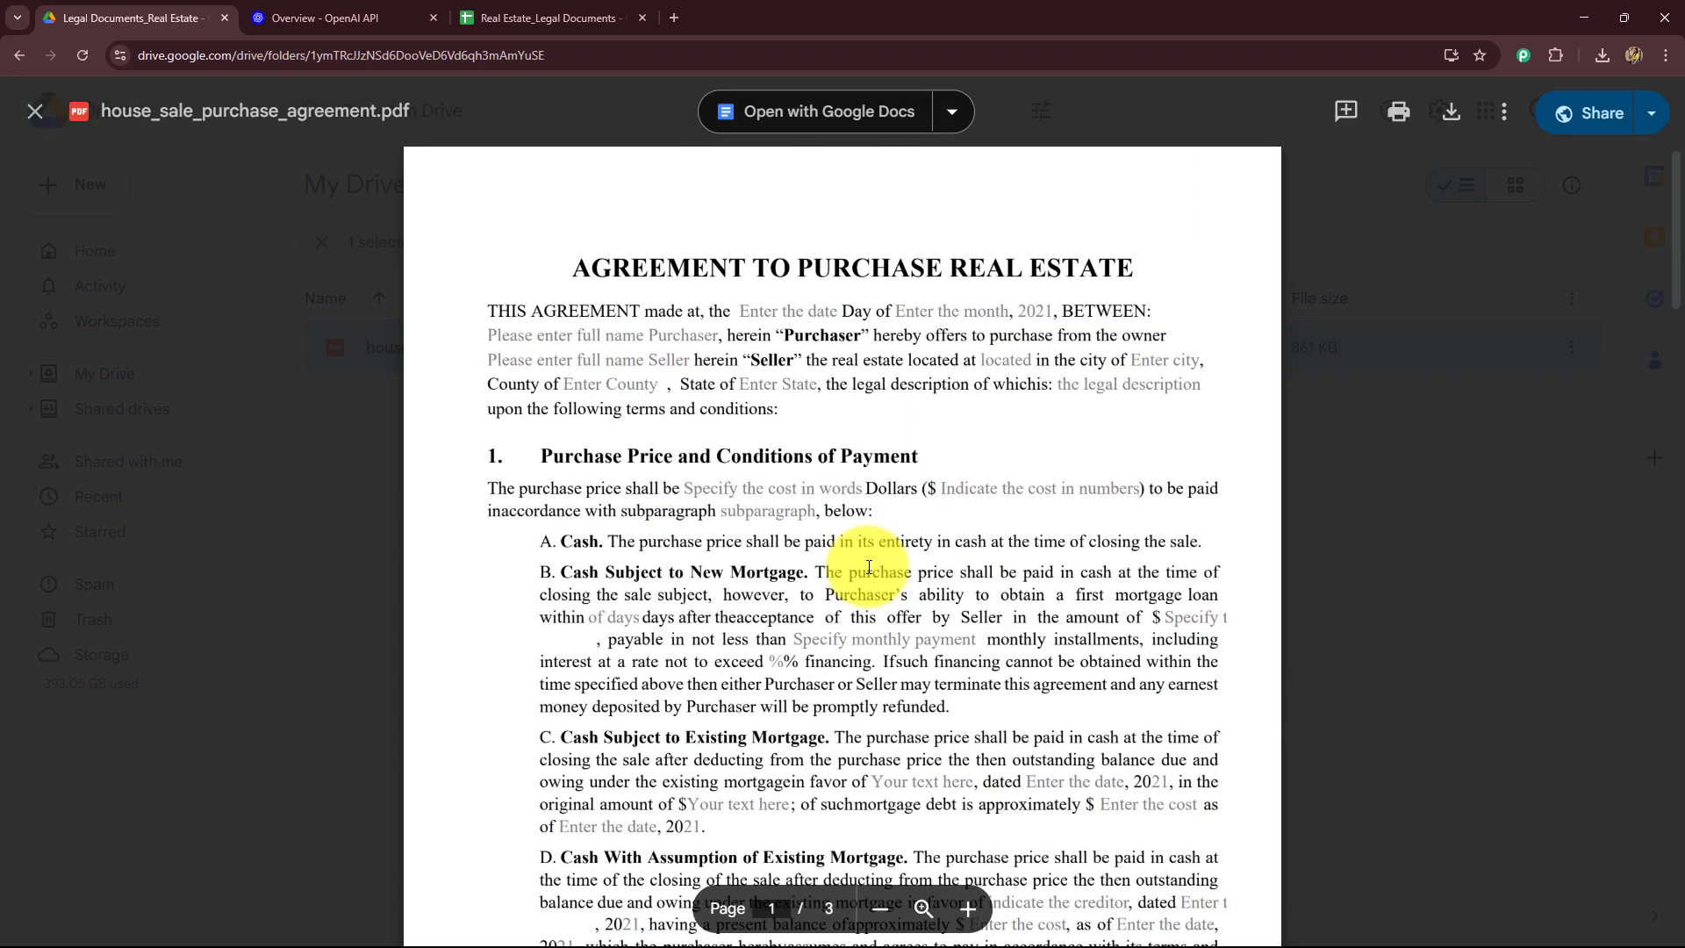
{"action": "left_click", "coordinate": [35, 107]}
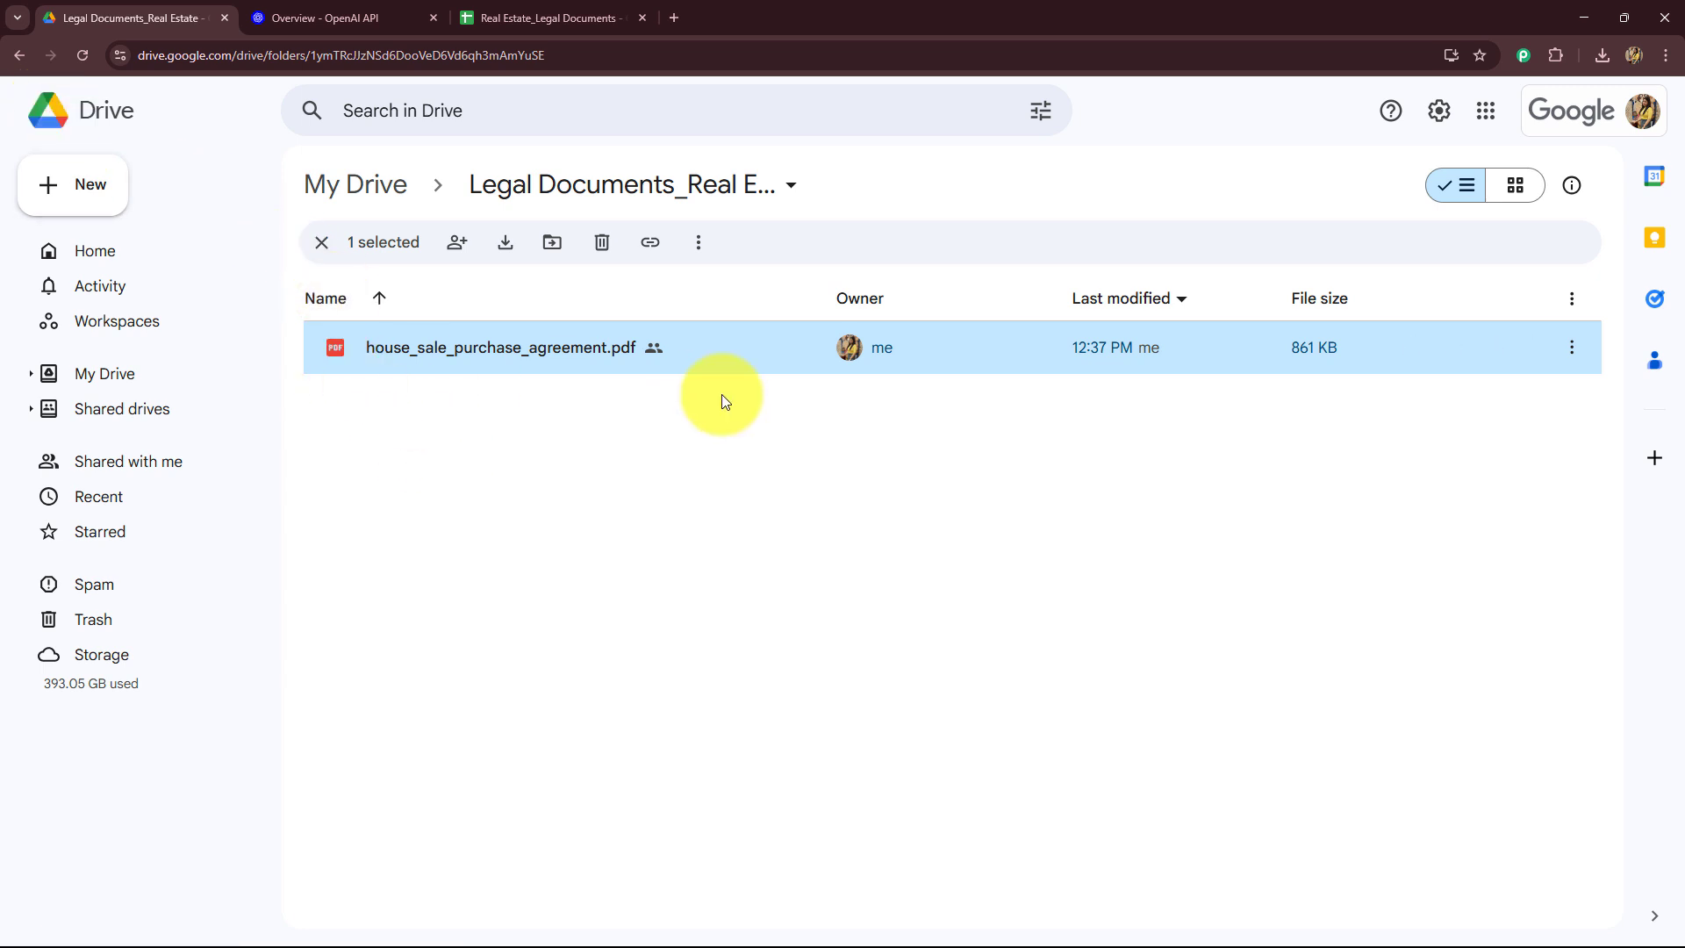
Step: Look over the OpenAI platform docs, the Real Estate_Legal Documents spreadsheet and the Drive folder in their tabs
{"action": "left_click", "coordinate": [332, 16]}
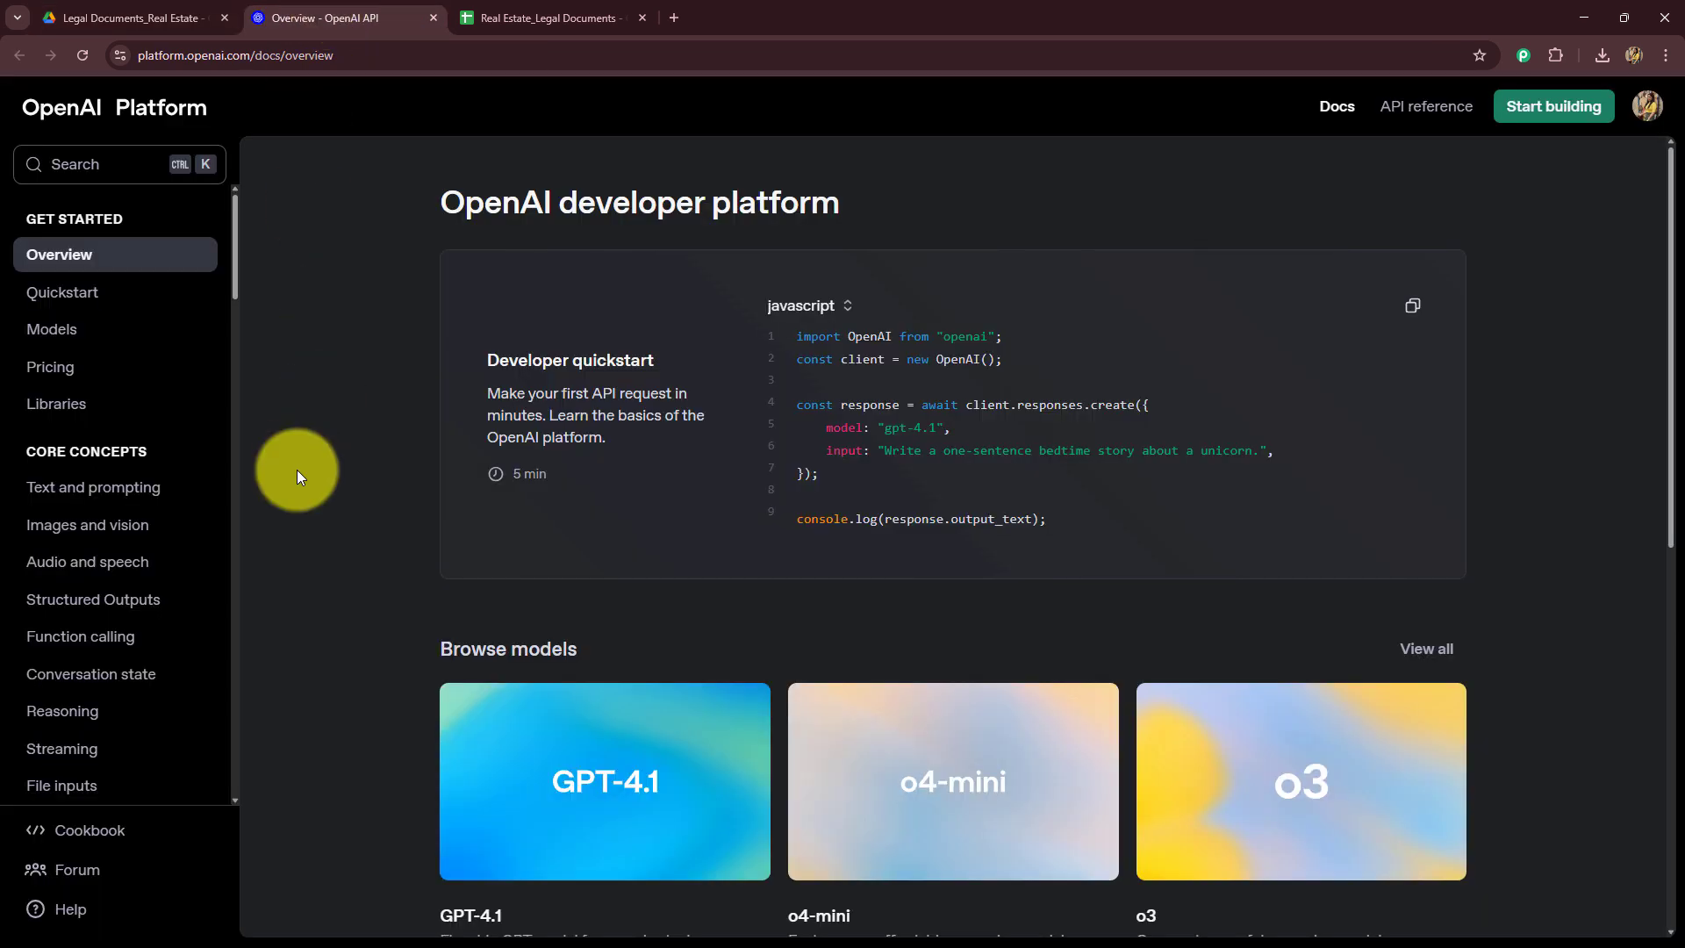
{"action": "left_click", "coordinate": [507, 17]}
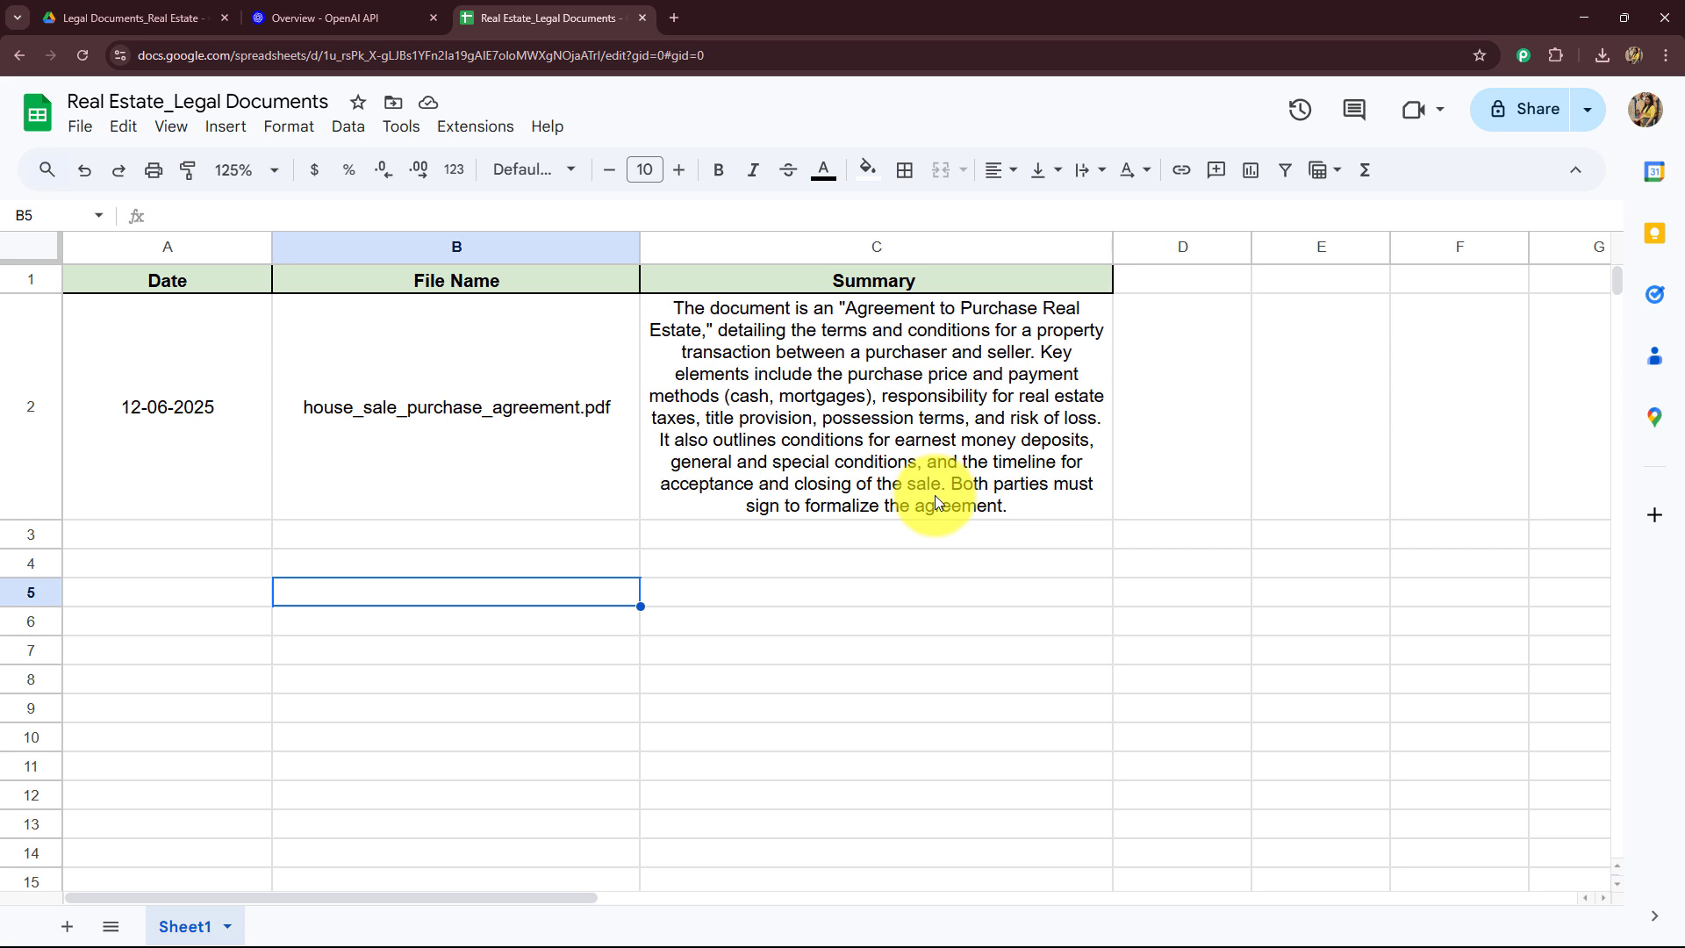
{"action": "left_click", "coordinate": [926, 571]}
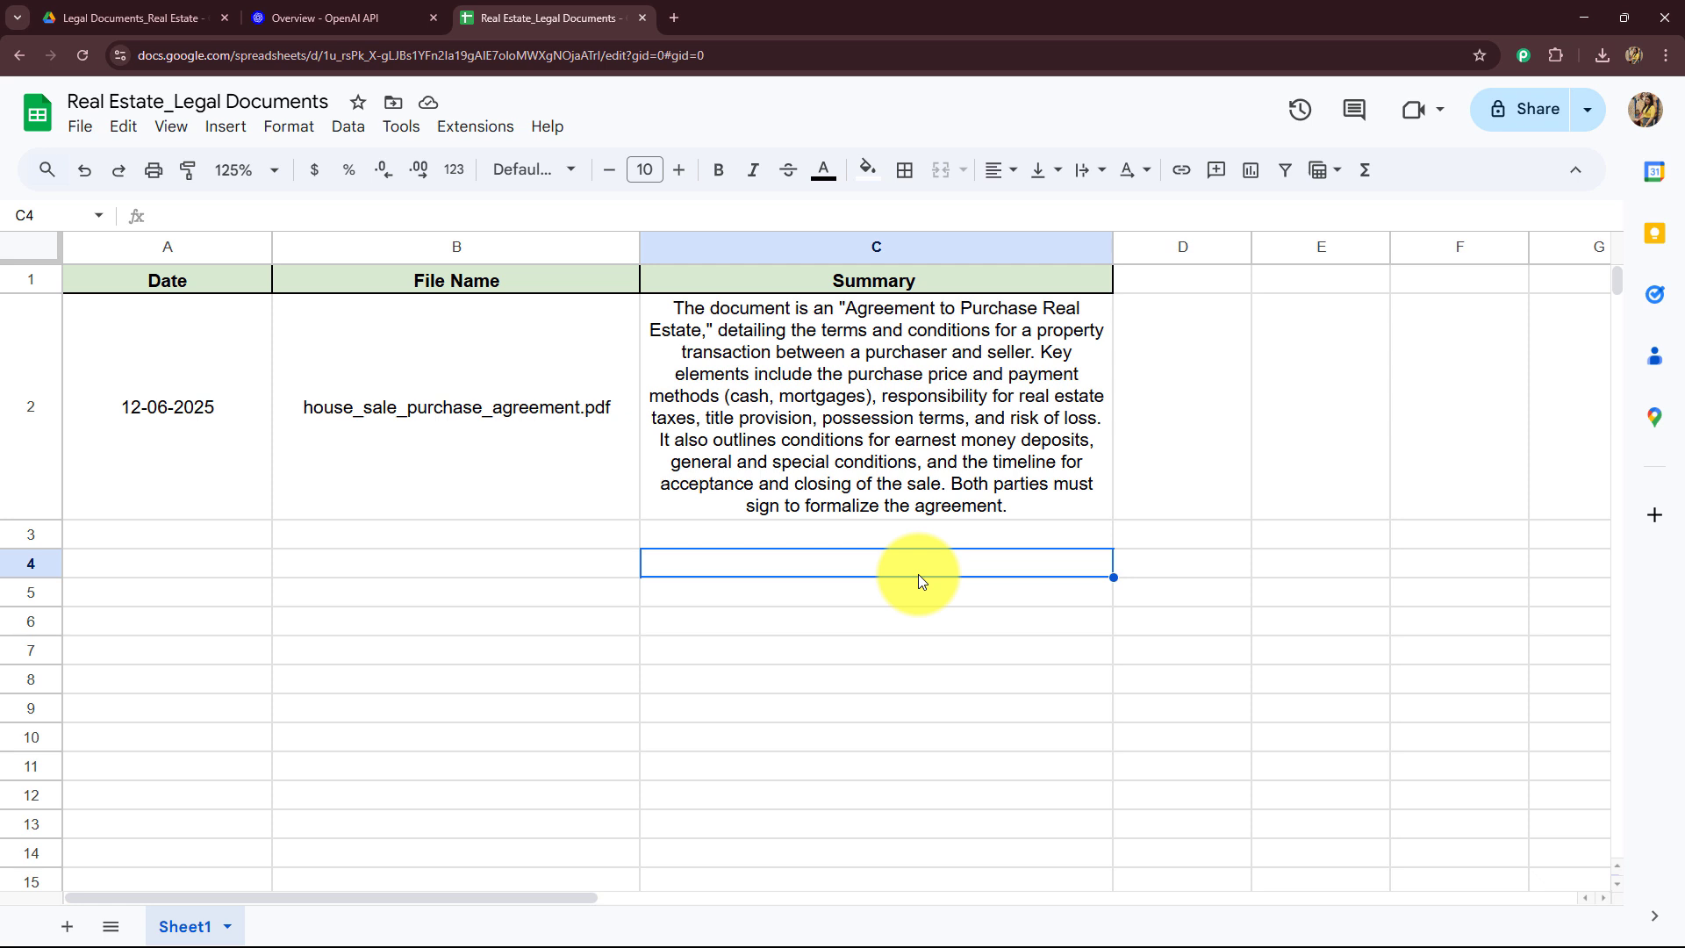
{"action": "left_click", "coordinate": [123, 18]}
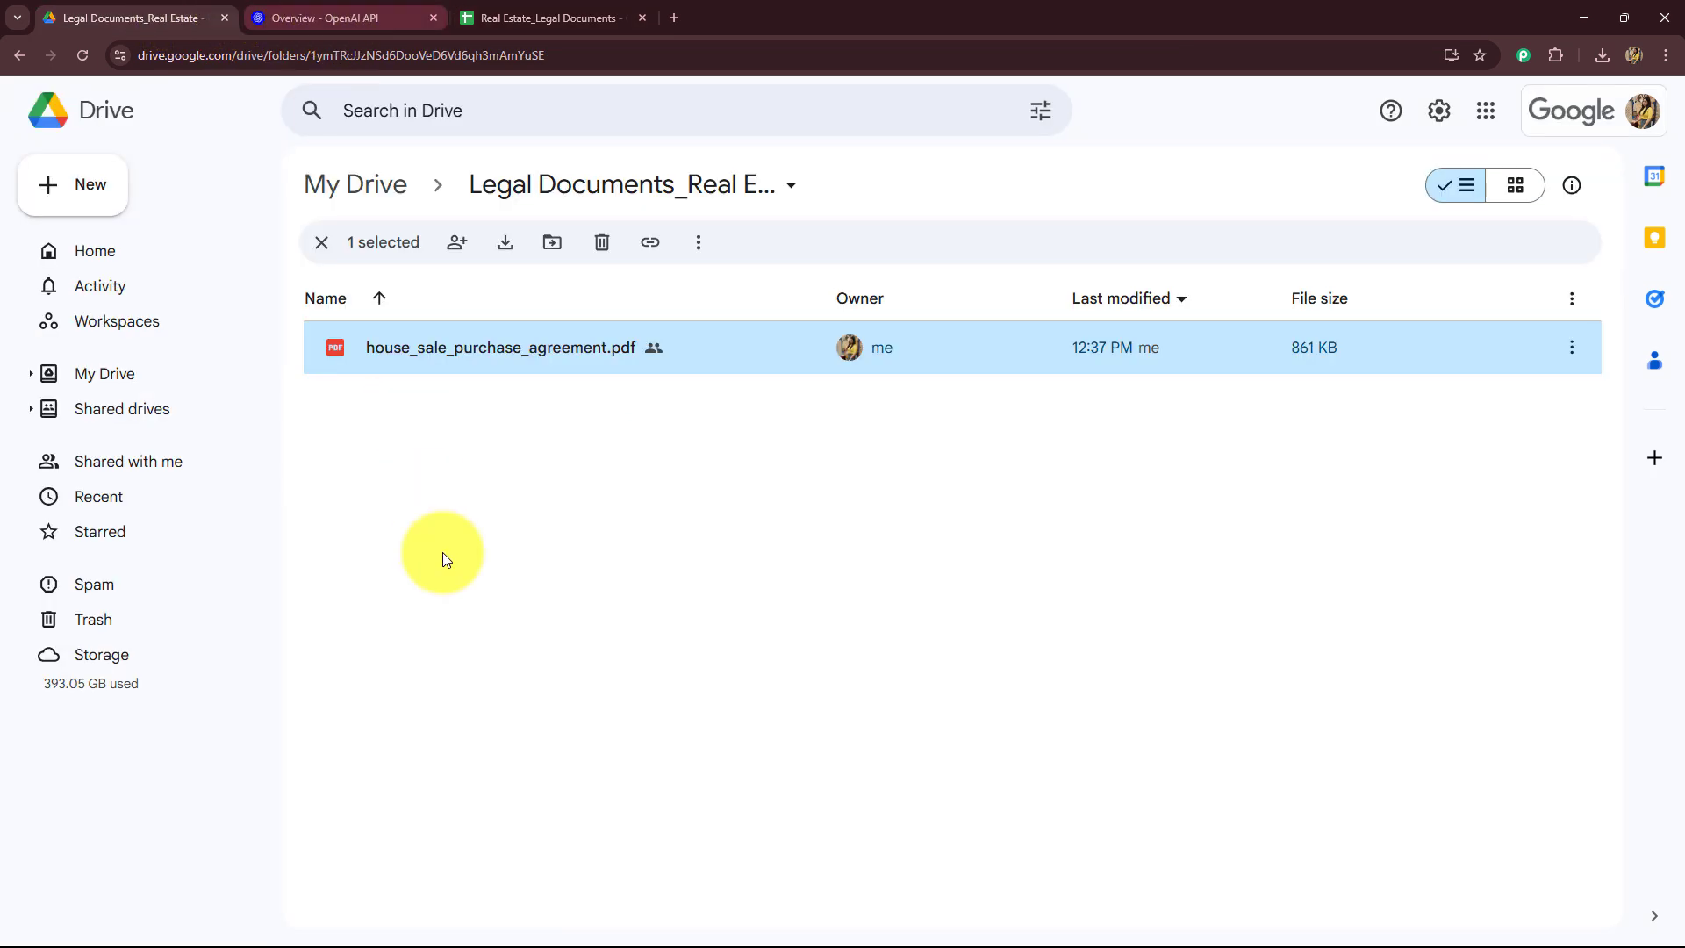
{"action": "left_click", "coordinate": [324, 18]}
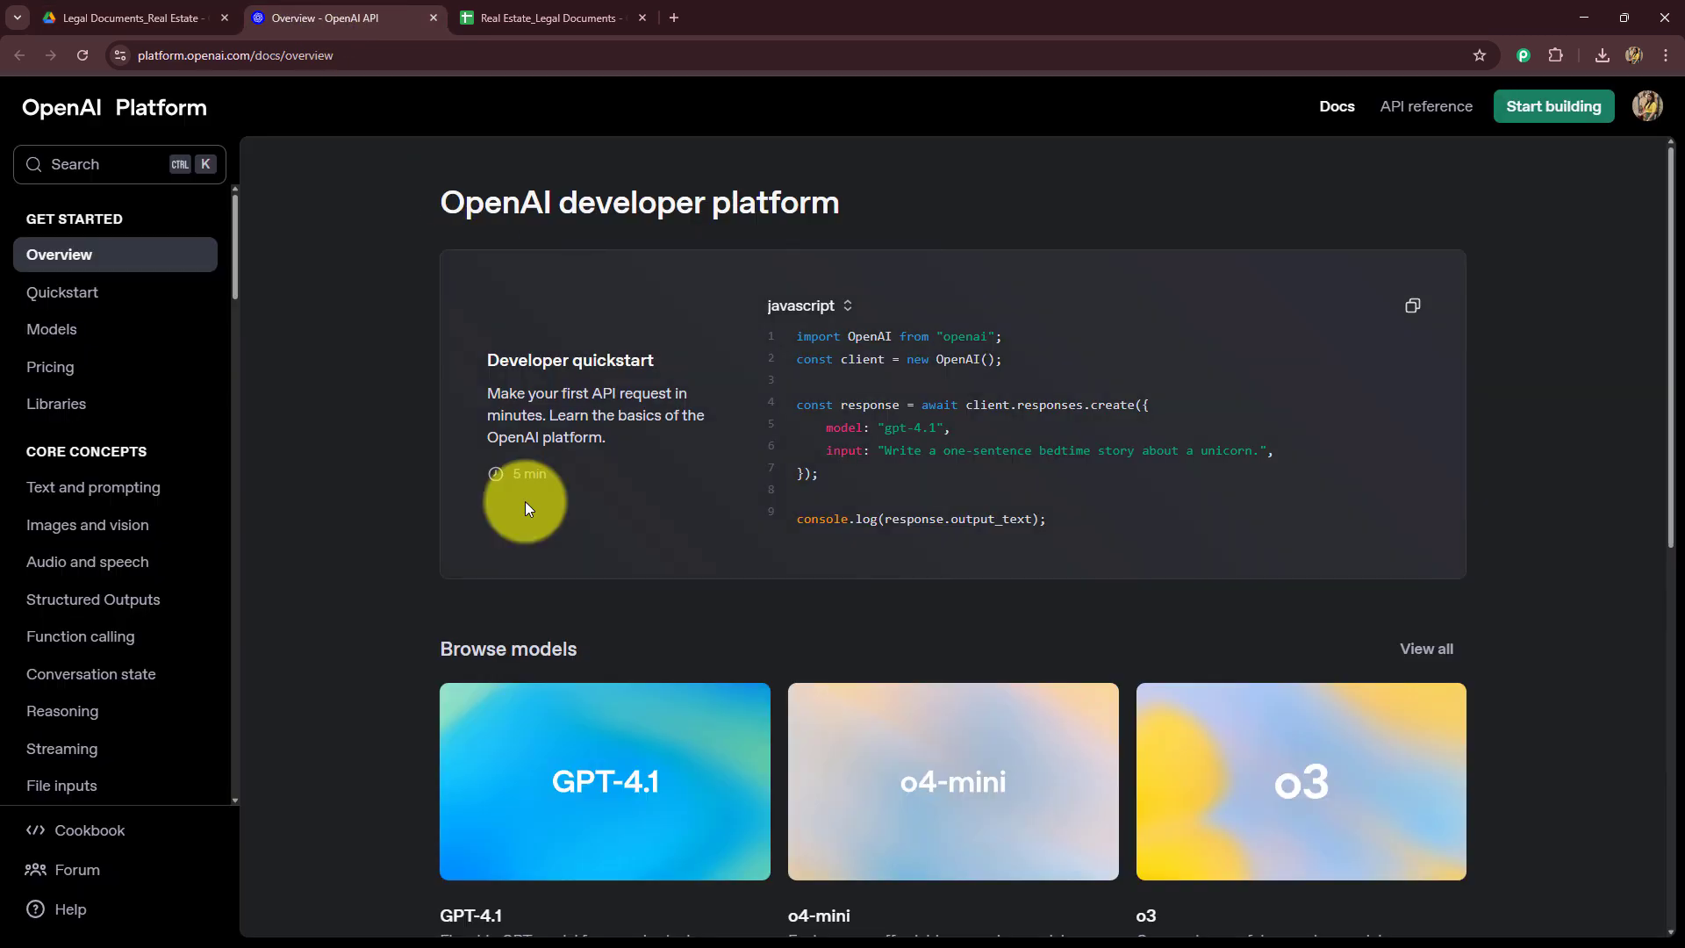
Step: Open a new tab and go to pabbly.com/connect
{"action": "left_click", "coordinate": [539, 18]}
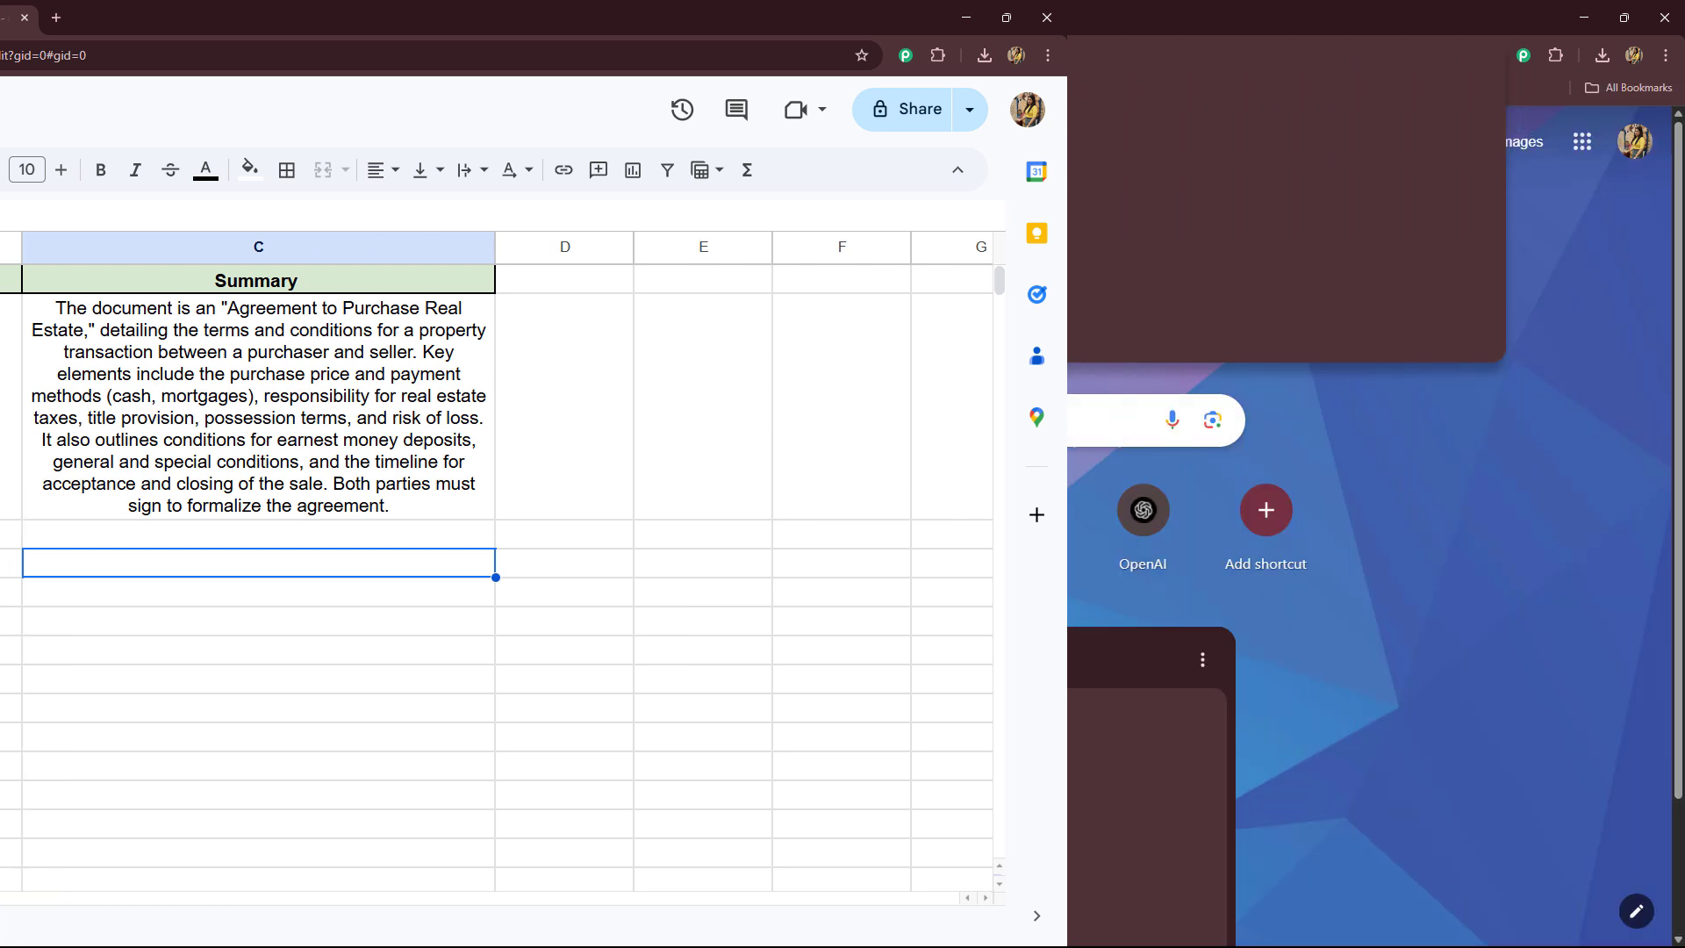
{"action": "type", "text": "pabb"}
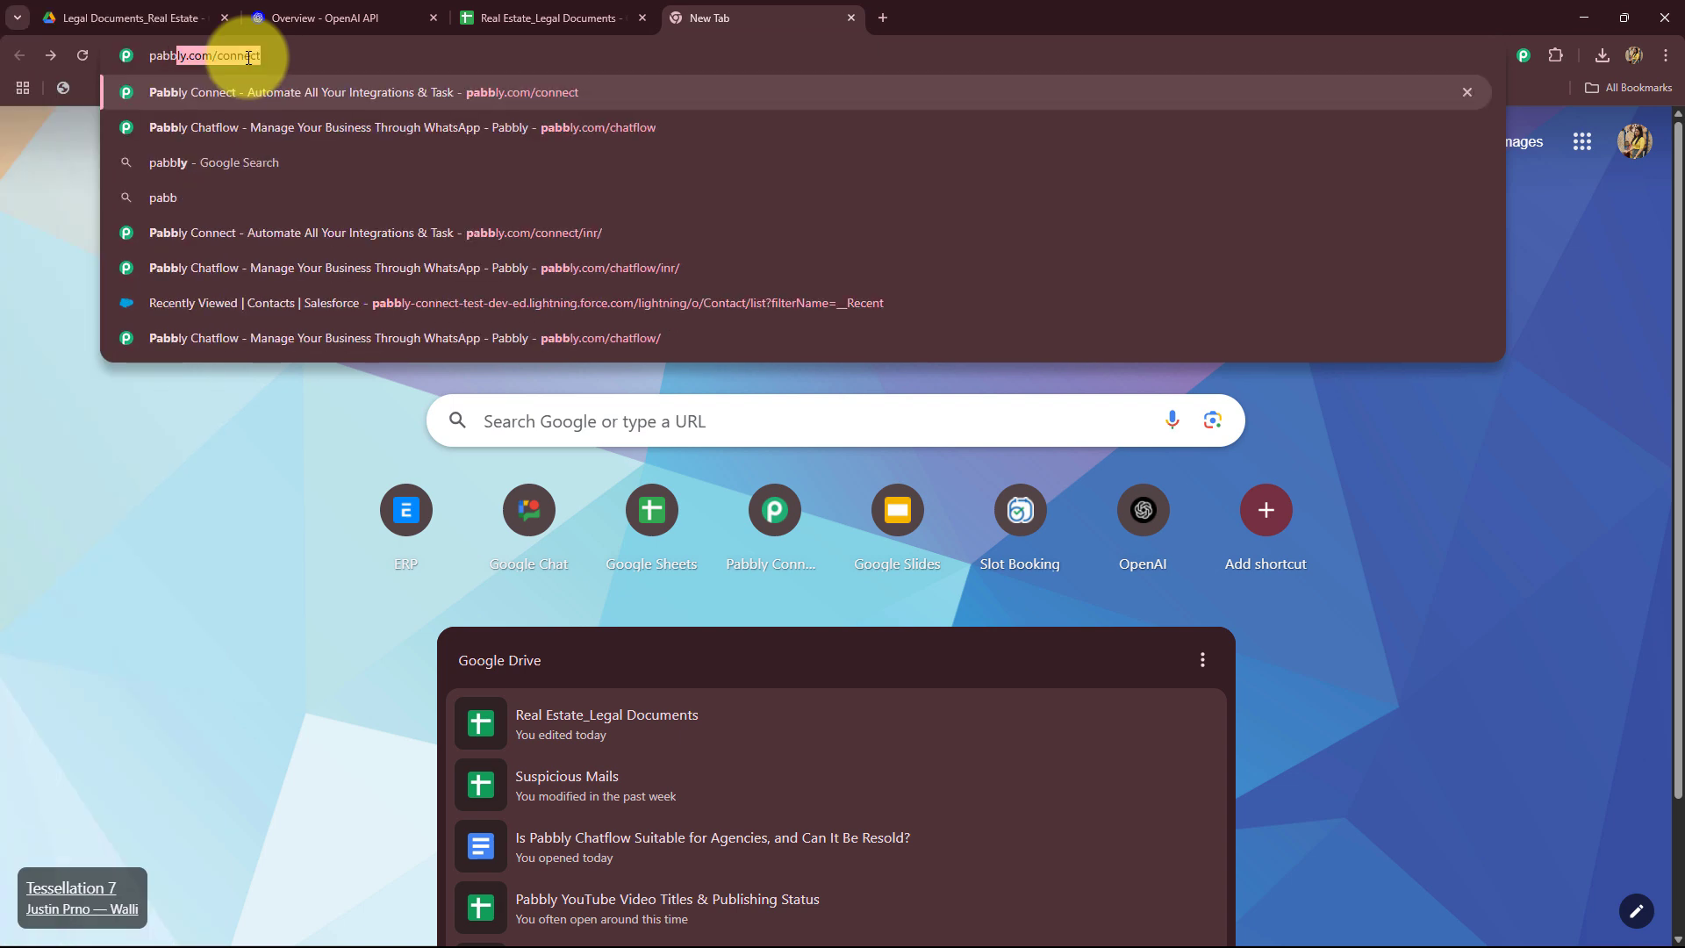
{"action": "key", "text": "Return"}
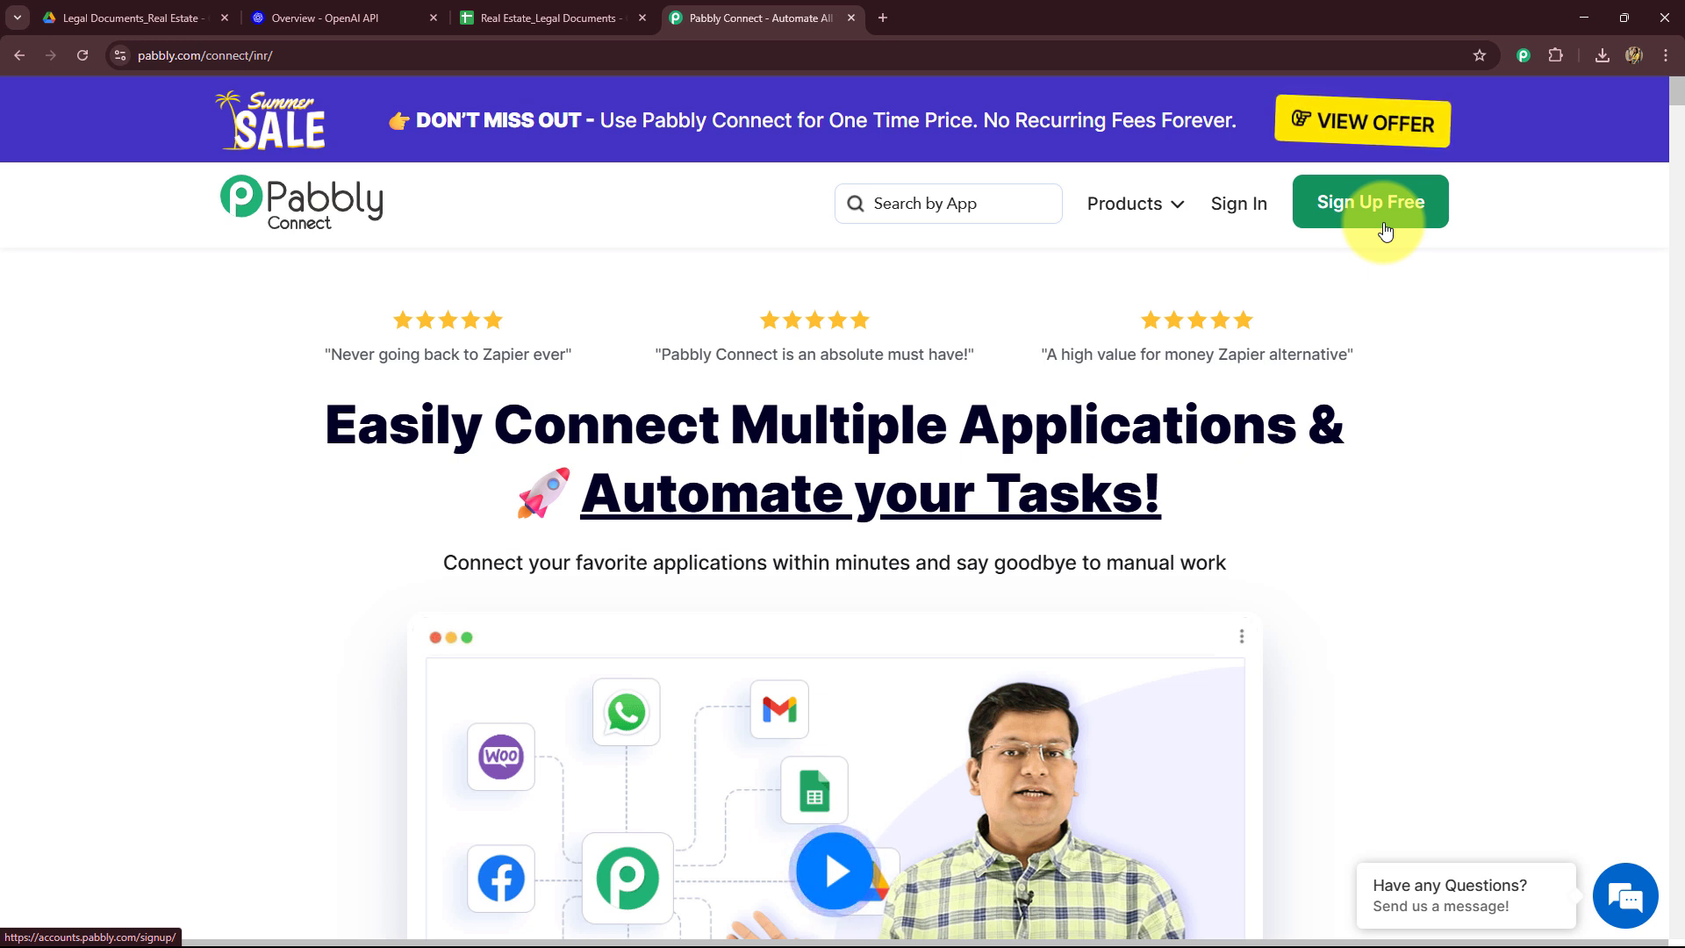
{"action": "left_click_drag", "start_coordinate": [320, 470], "coordinate": [1570, 565]}
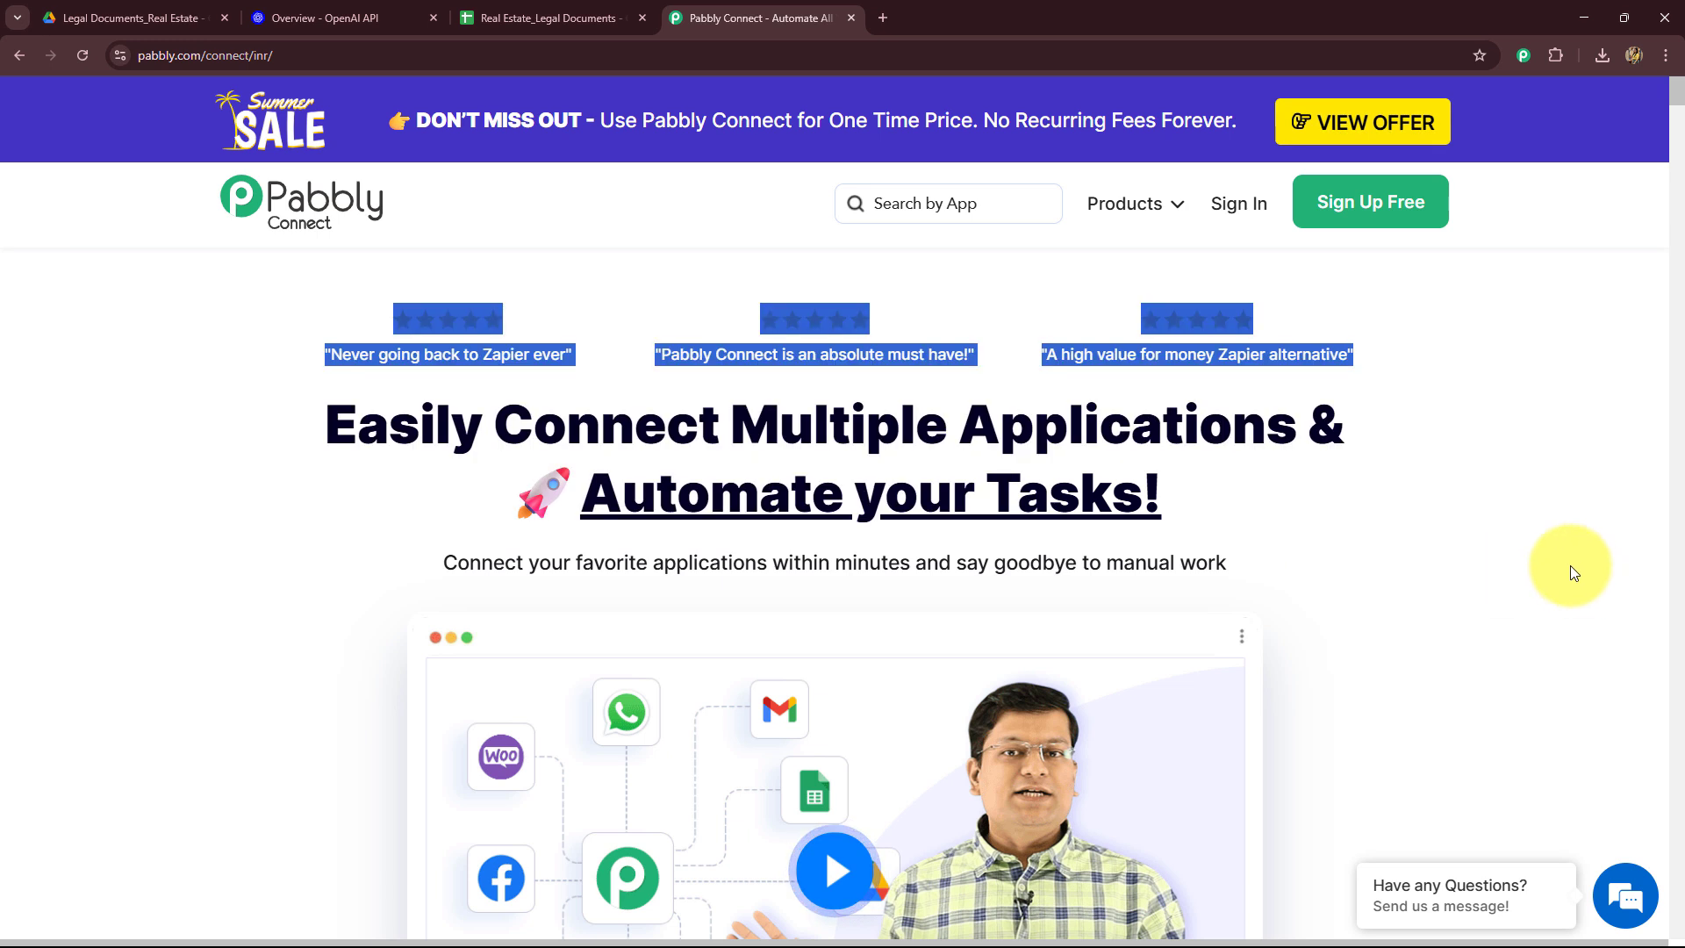
{"action": "left_click", "coordinate": [1520, 550]}
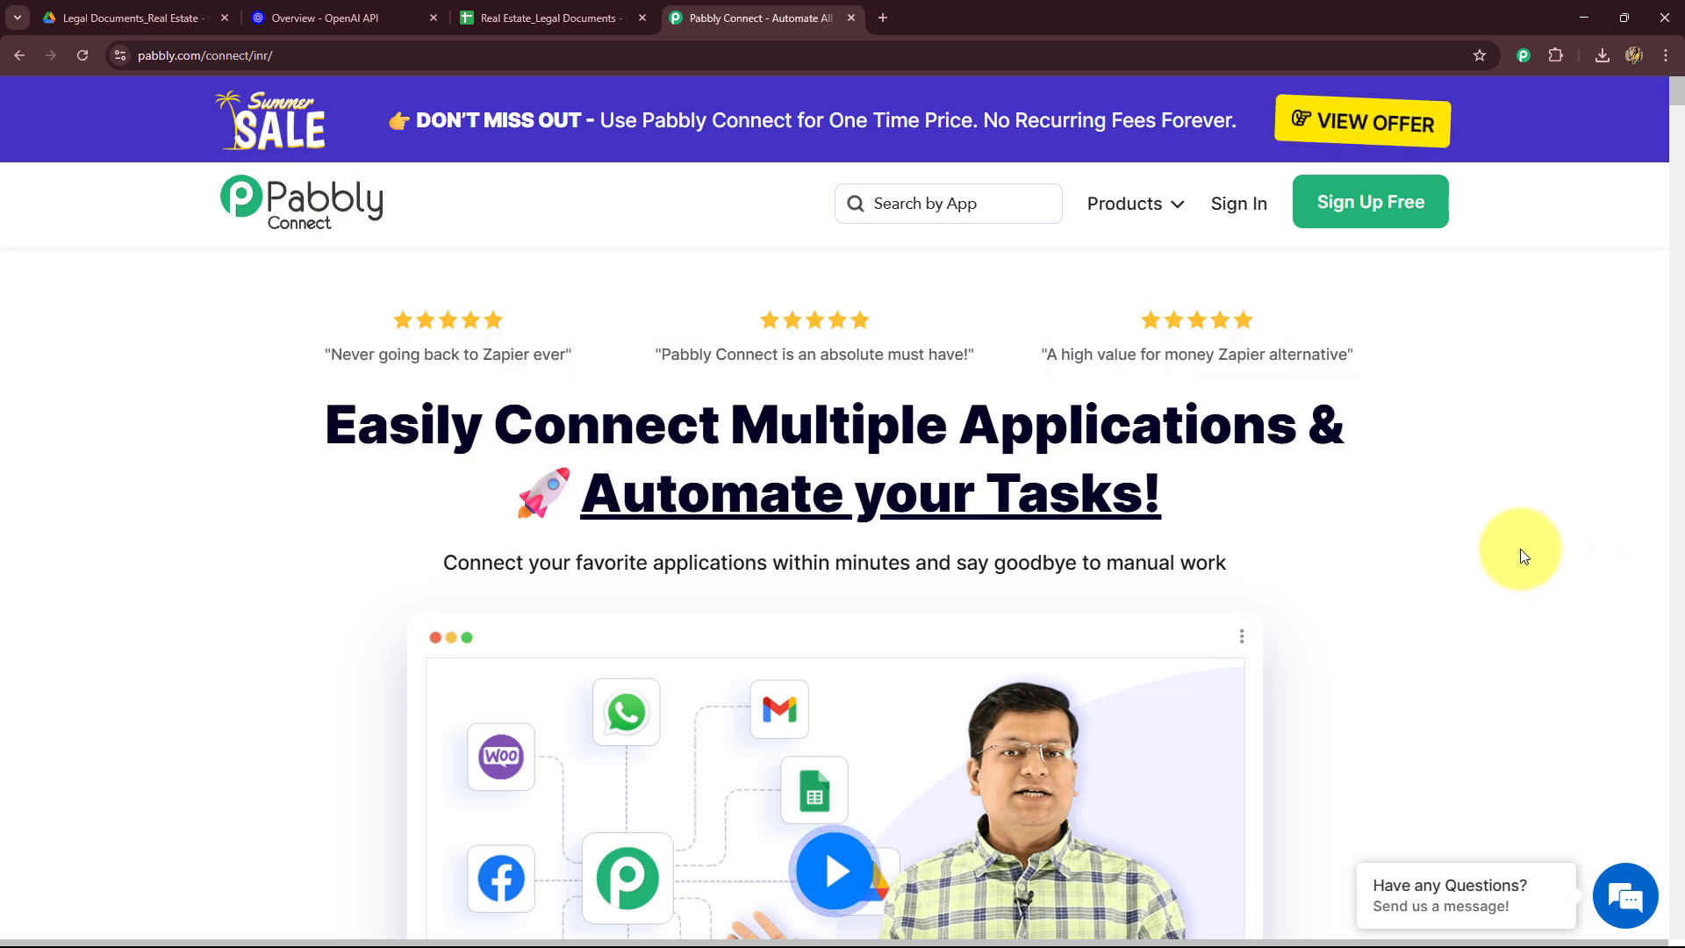
{"action": "scroll", "coordinate": [1184, 682], "scroll_direction": "down", "scroll_amount": 15}
{"action": "scroll", "coordinate": [1186, 683], "scroll_direction": "down", "scroll_amount": 12}
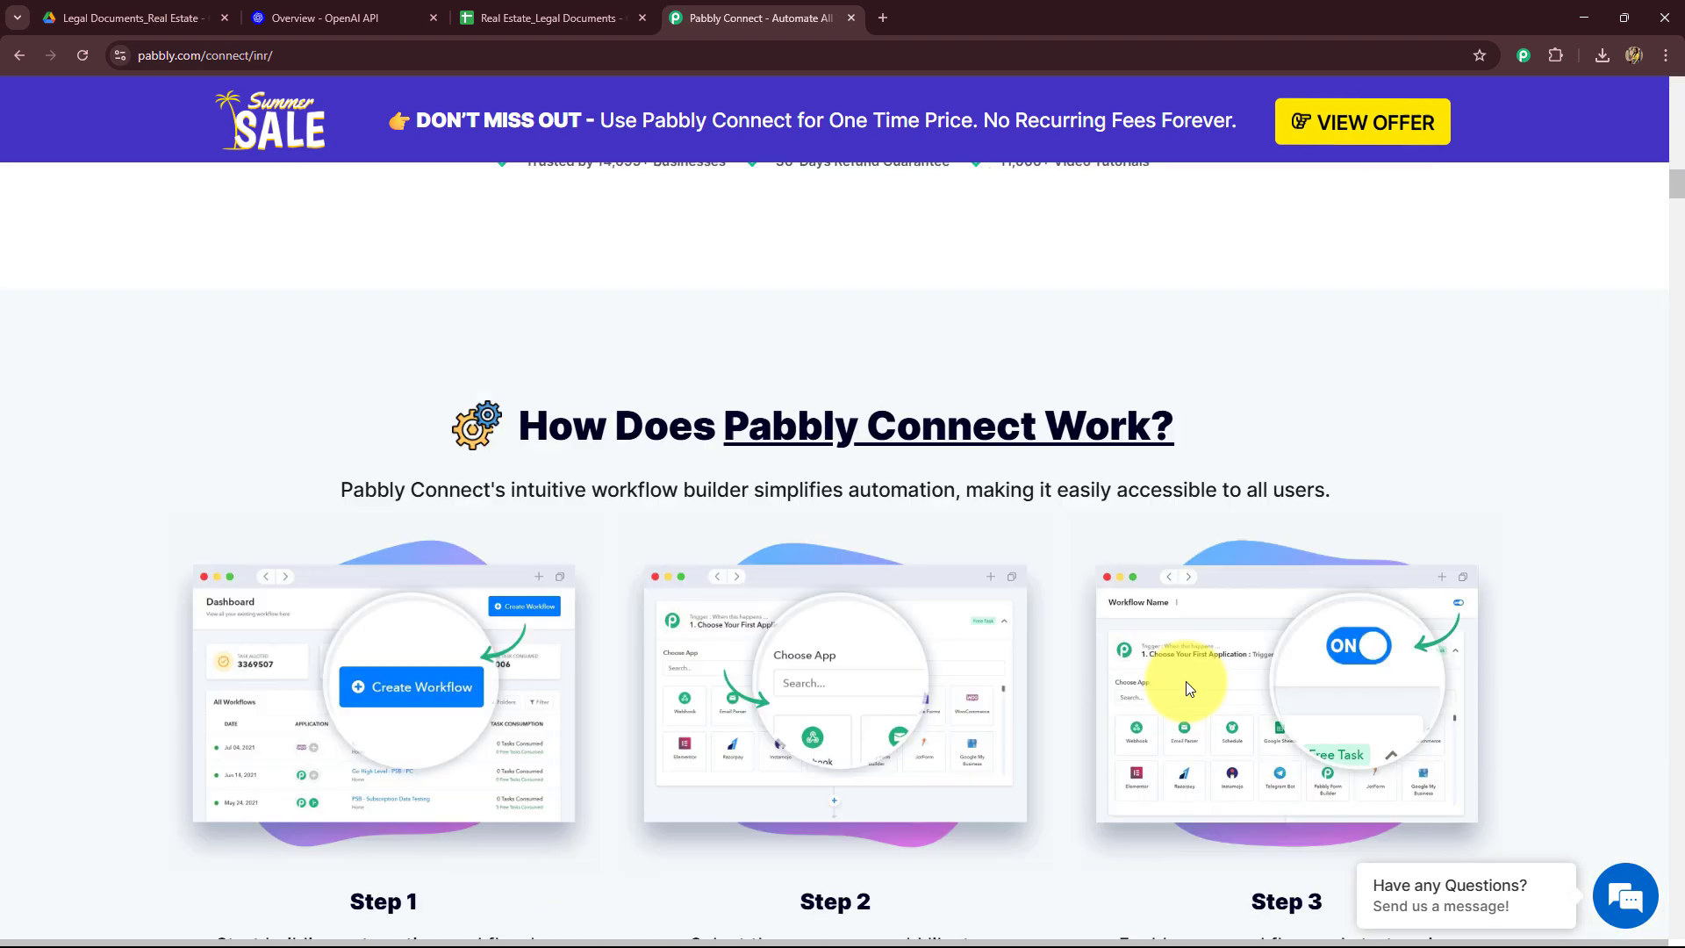
{"action": "scroll", "coordinate": [1188, 681], "scroll_direction": "up", "scroll_amount": 20}
{"action": "scroll", "coordinate": [1190, 664], "scroll_direction": "up", "scroll_amount": 10}
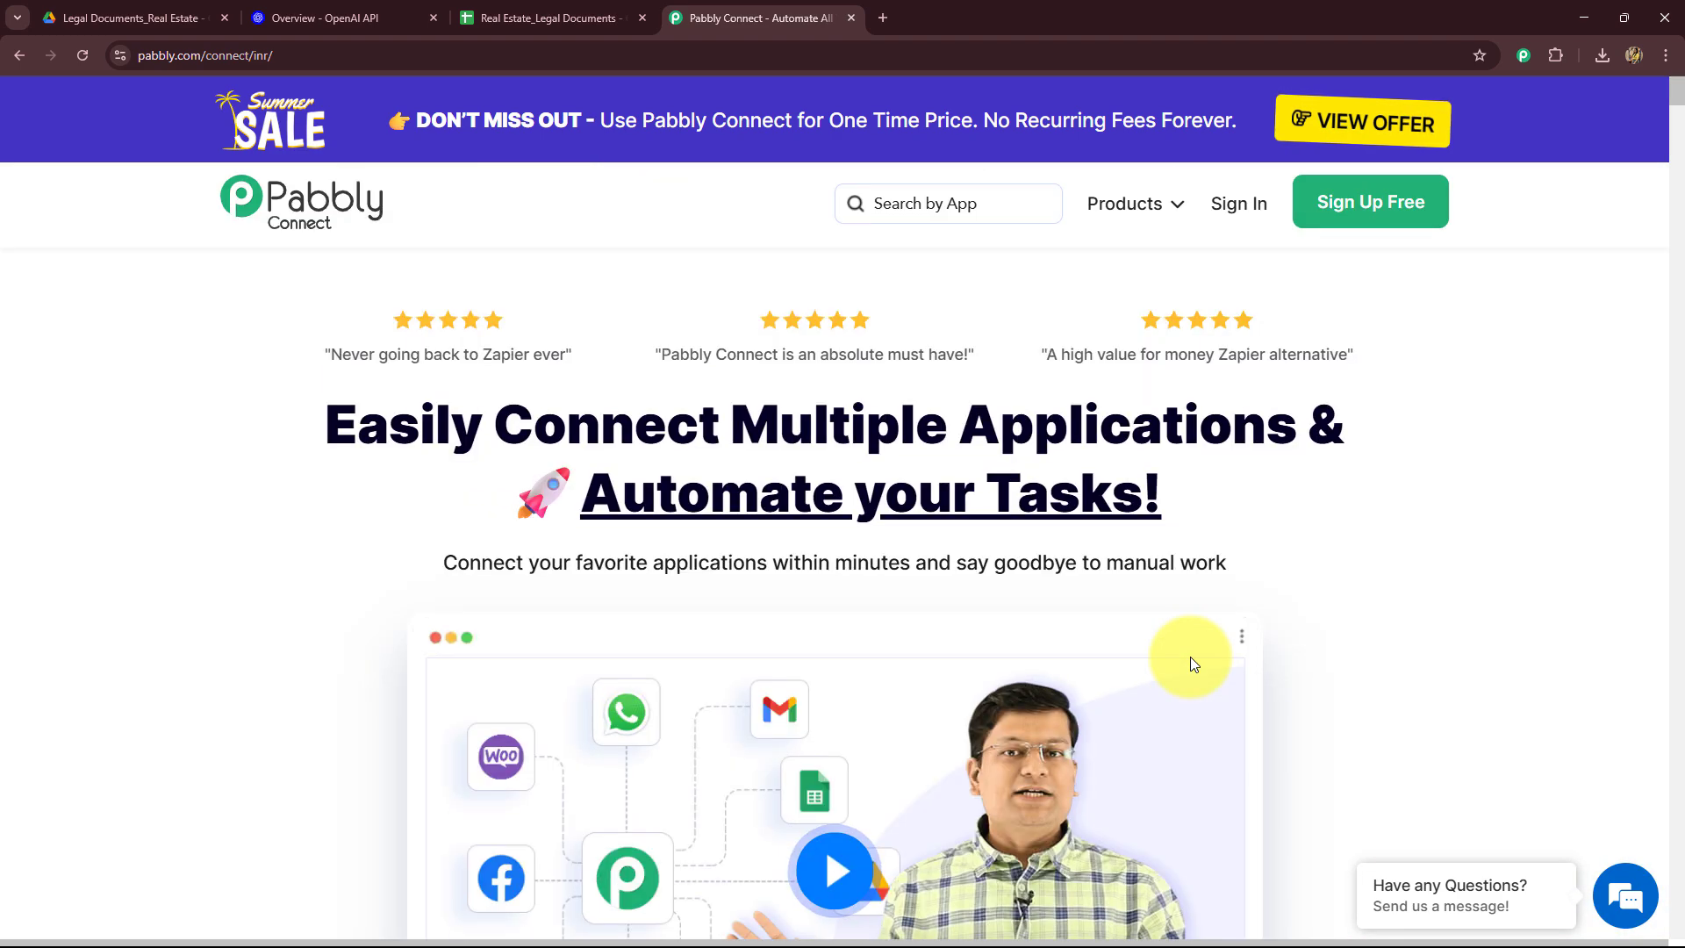
Step: Sign in to Pabbly and open Pabbly Connect from the list of Pabbly apps
{"action": "left_click", "coordinate": [1225, 214]}
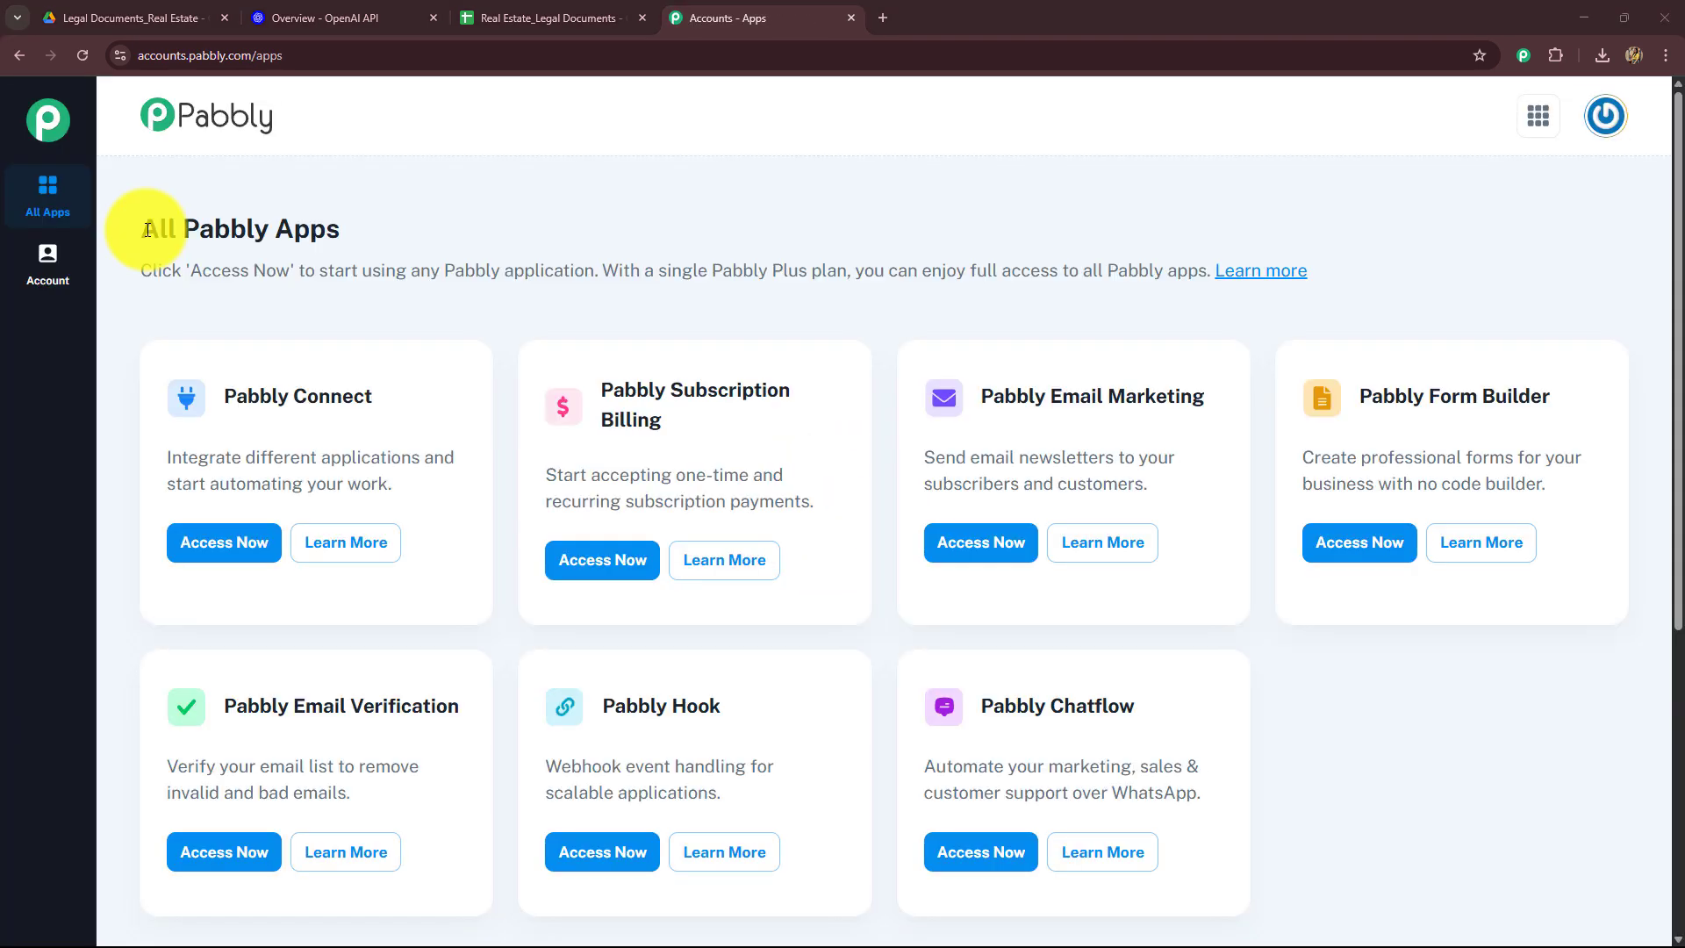
{"action": "left_click_drag", "start_coordinate": [133, 225], "coordinate": [350, 255]}
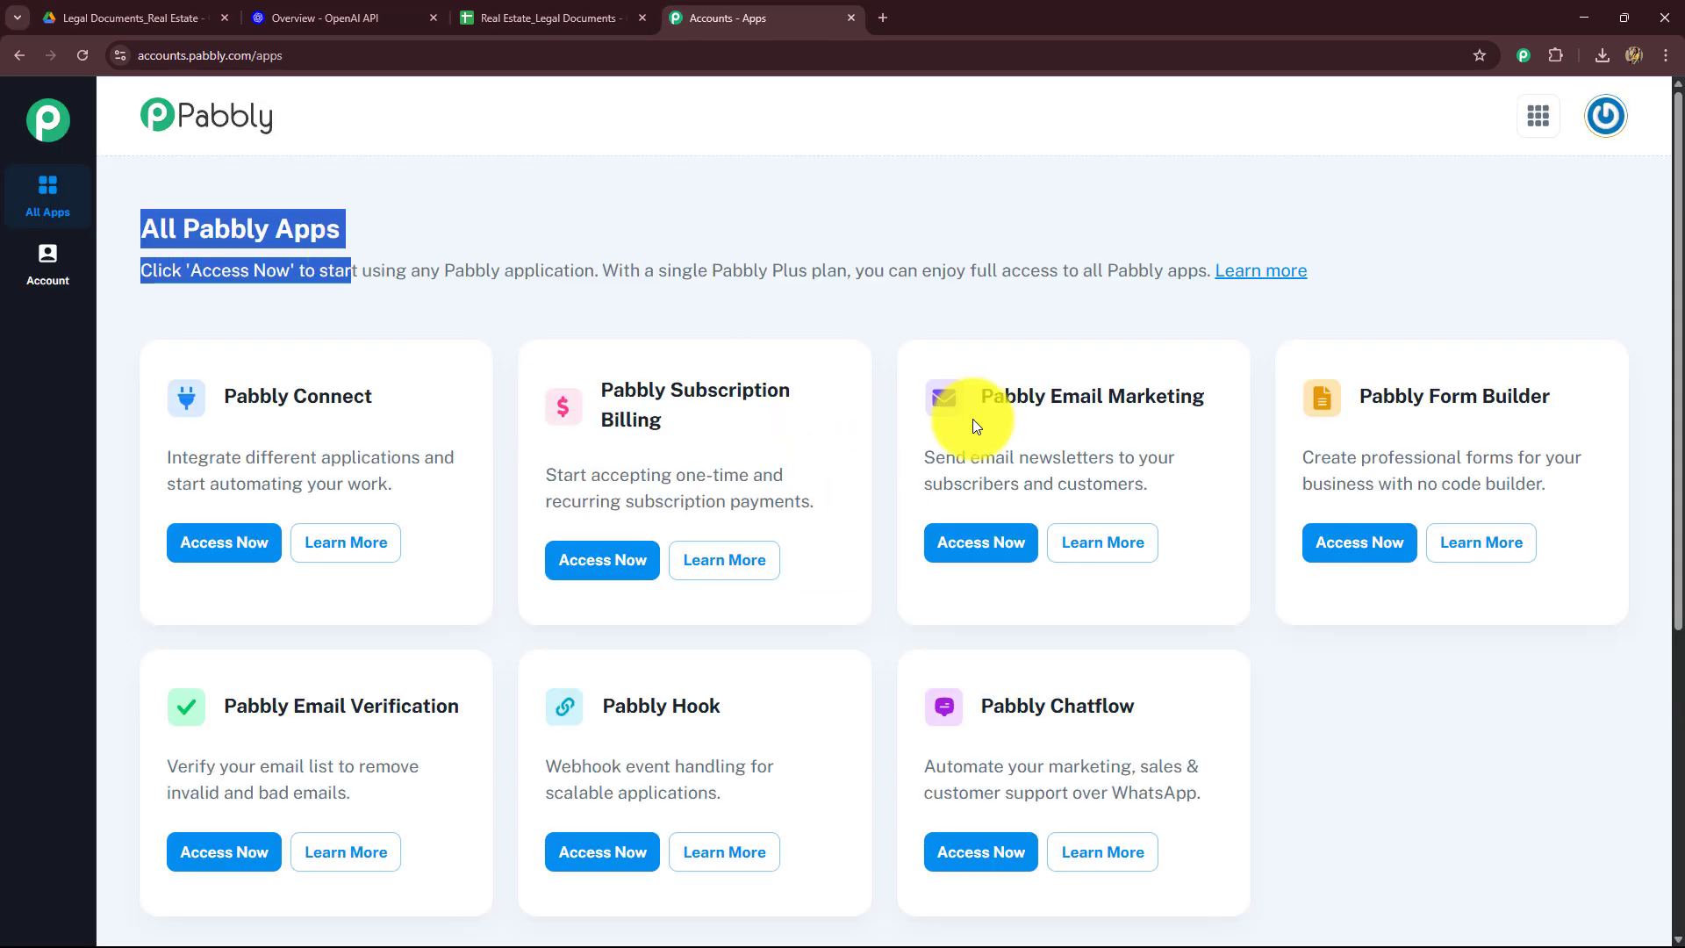
{"action": "triple_click", "coordinate": [235, 389]}
{"action": "left_click", "coordinate": [240, 542]}
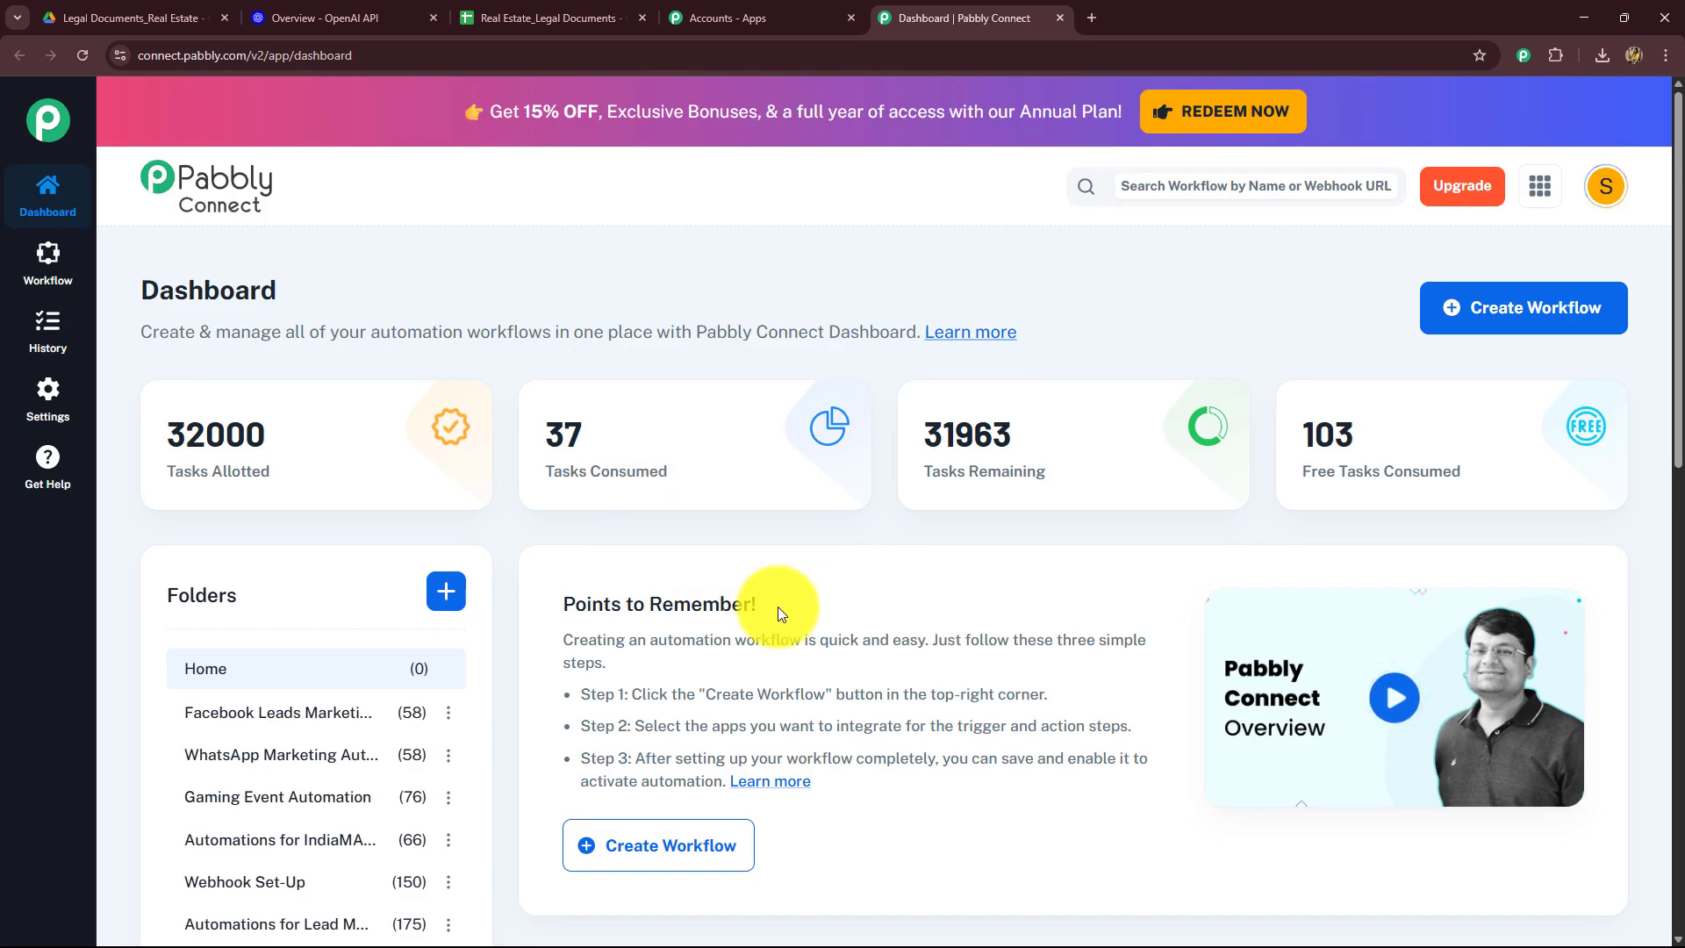
Step: Start a new workflow named 'Automate Legal Document Summarization for Real Estate in Google Sheets Using AI Agent'
{"action": "scroll", "coordinate": [800, 602], "scroll_direction": "down", "scroll_amount": 4}
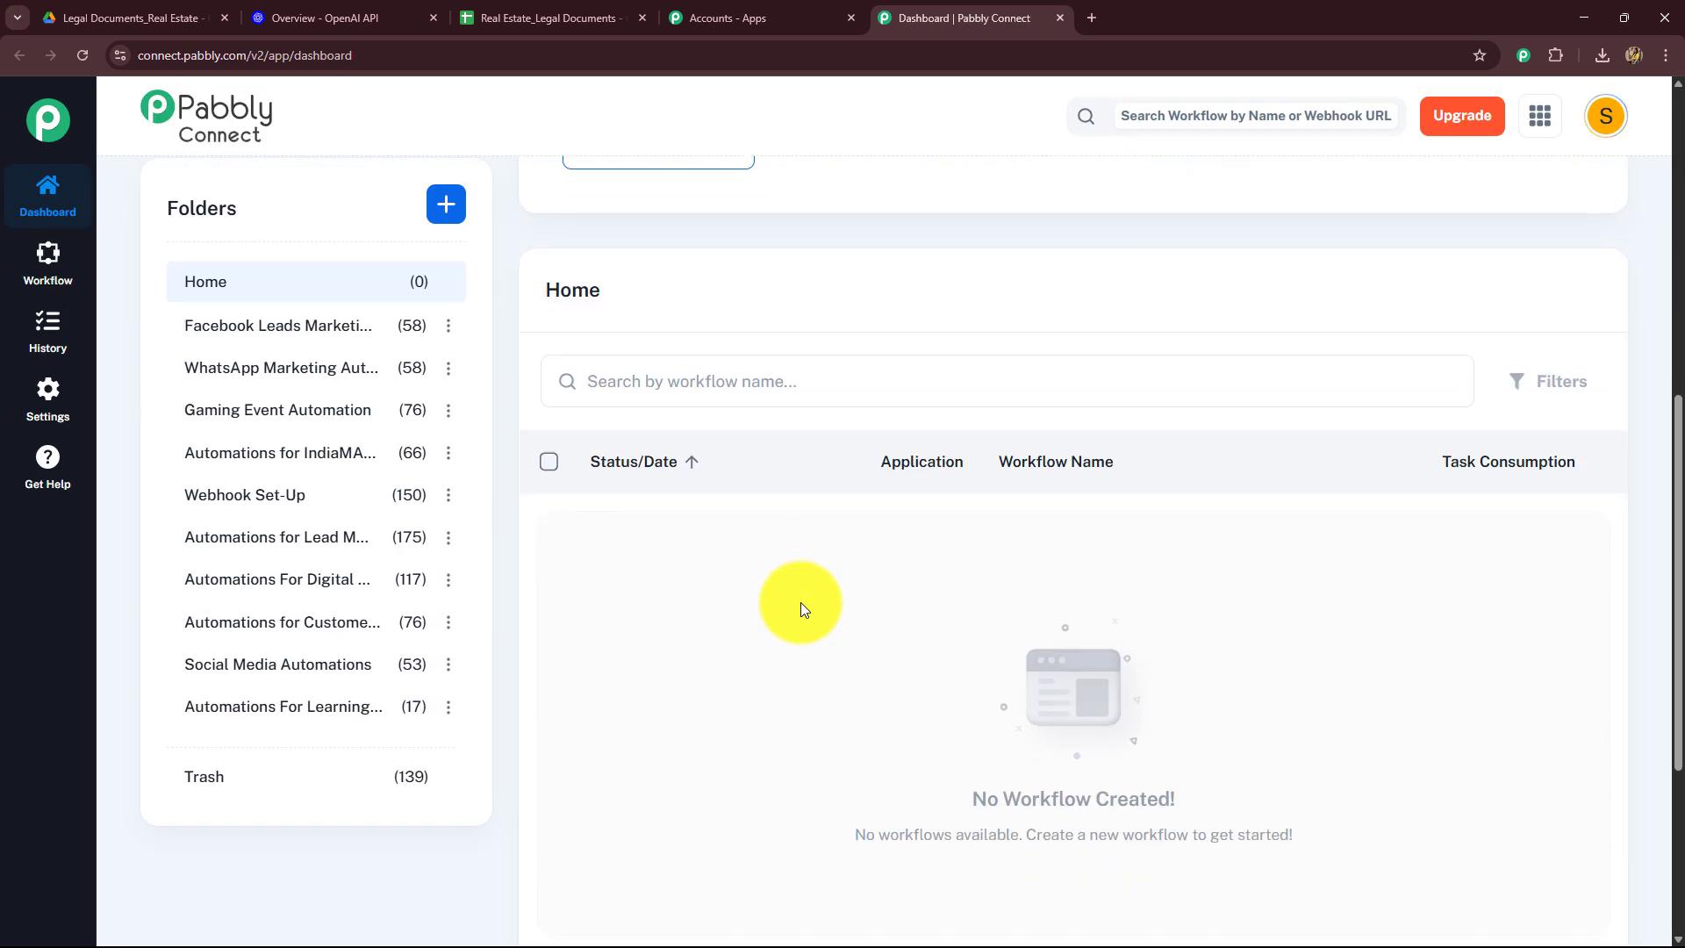
{"action": "scroll", "coordinate": [800, 602], "scroll_direction": "up", "scroll_amount": 4}
{"action": "scroll", "coordinate": [800, 602], "scroll_direction": "up", "scroll_amount": 4}
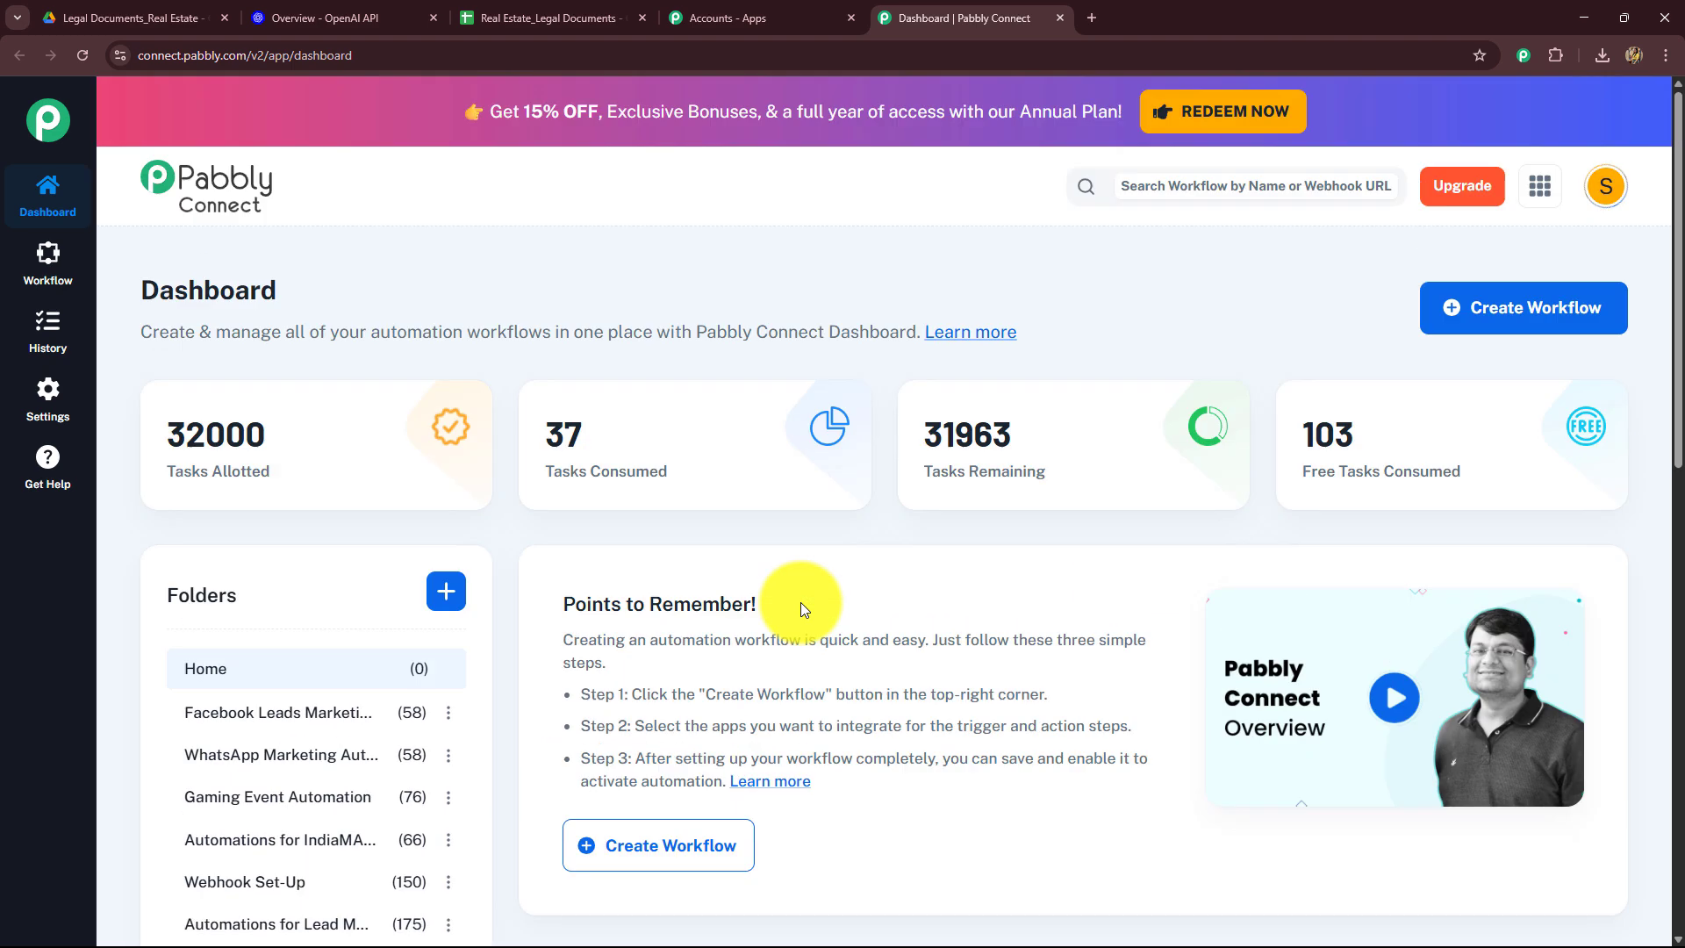
{"action": "scroll", "coordinate": [800, 602], "scroll_direction": "down", "scroll_amount": 5}
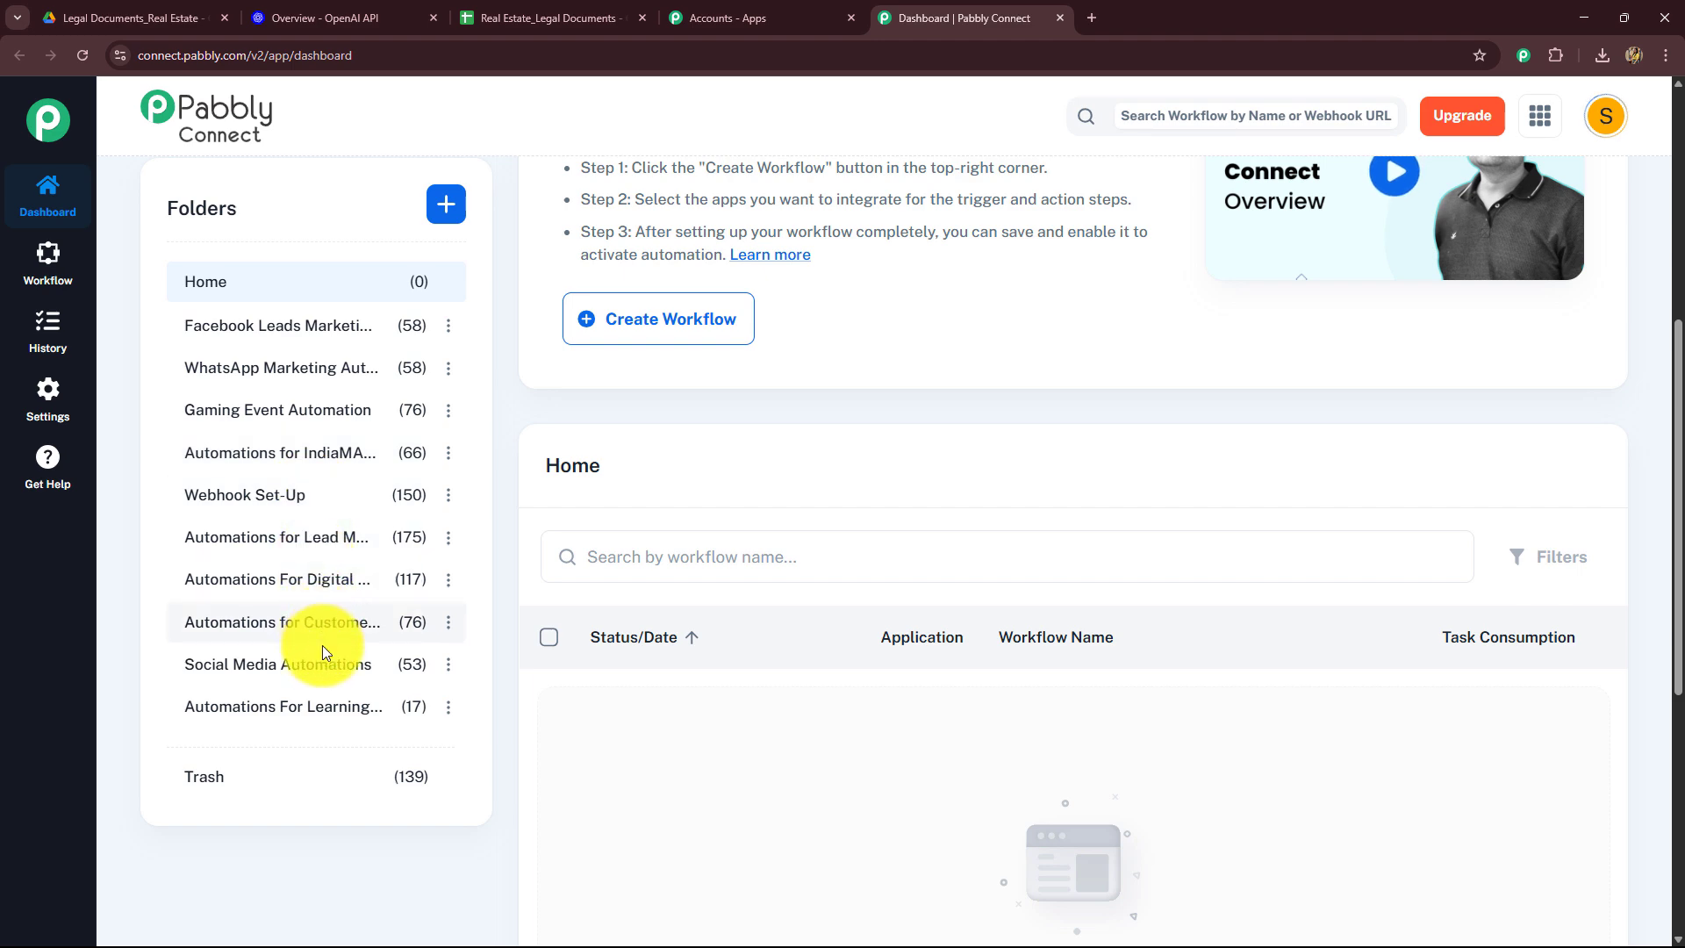
{"action": "scroll", "coordinate": [661, 612], "scroll_direction": "up", "scroll_amount": 5}
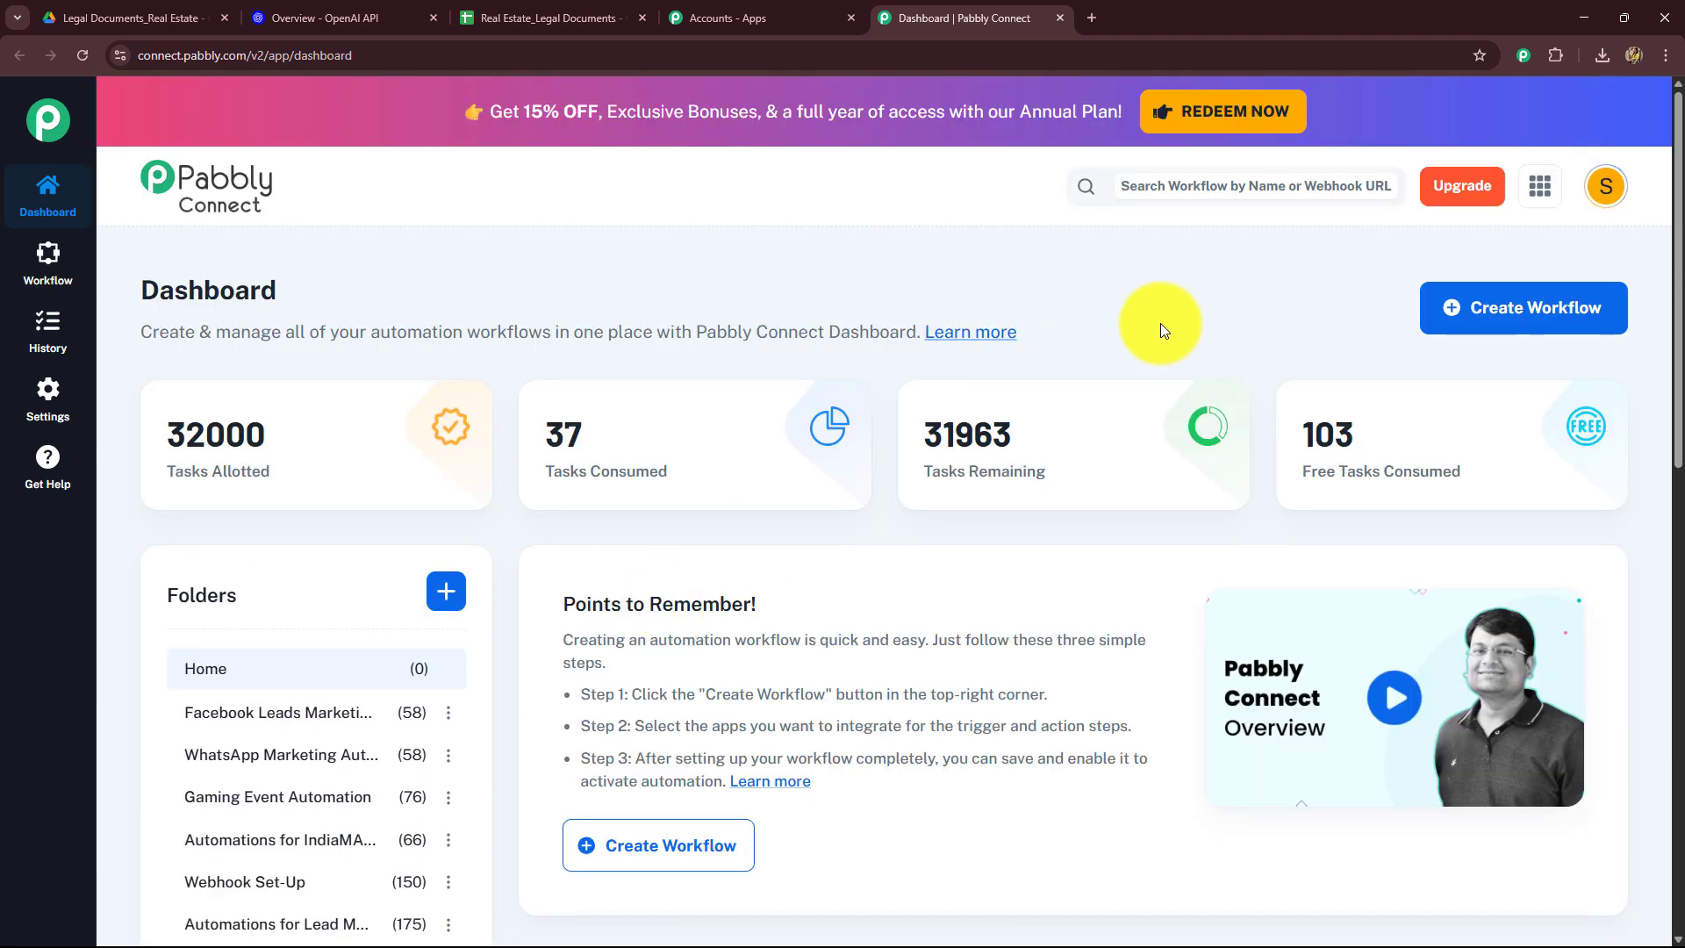
{"action": "left_click", "coordinate": [1496, 318]}
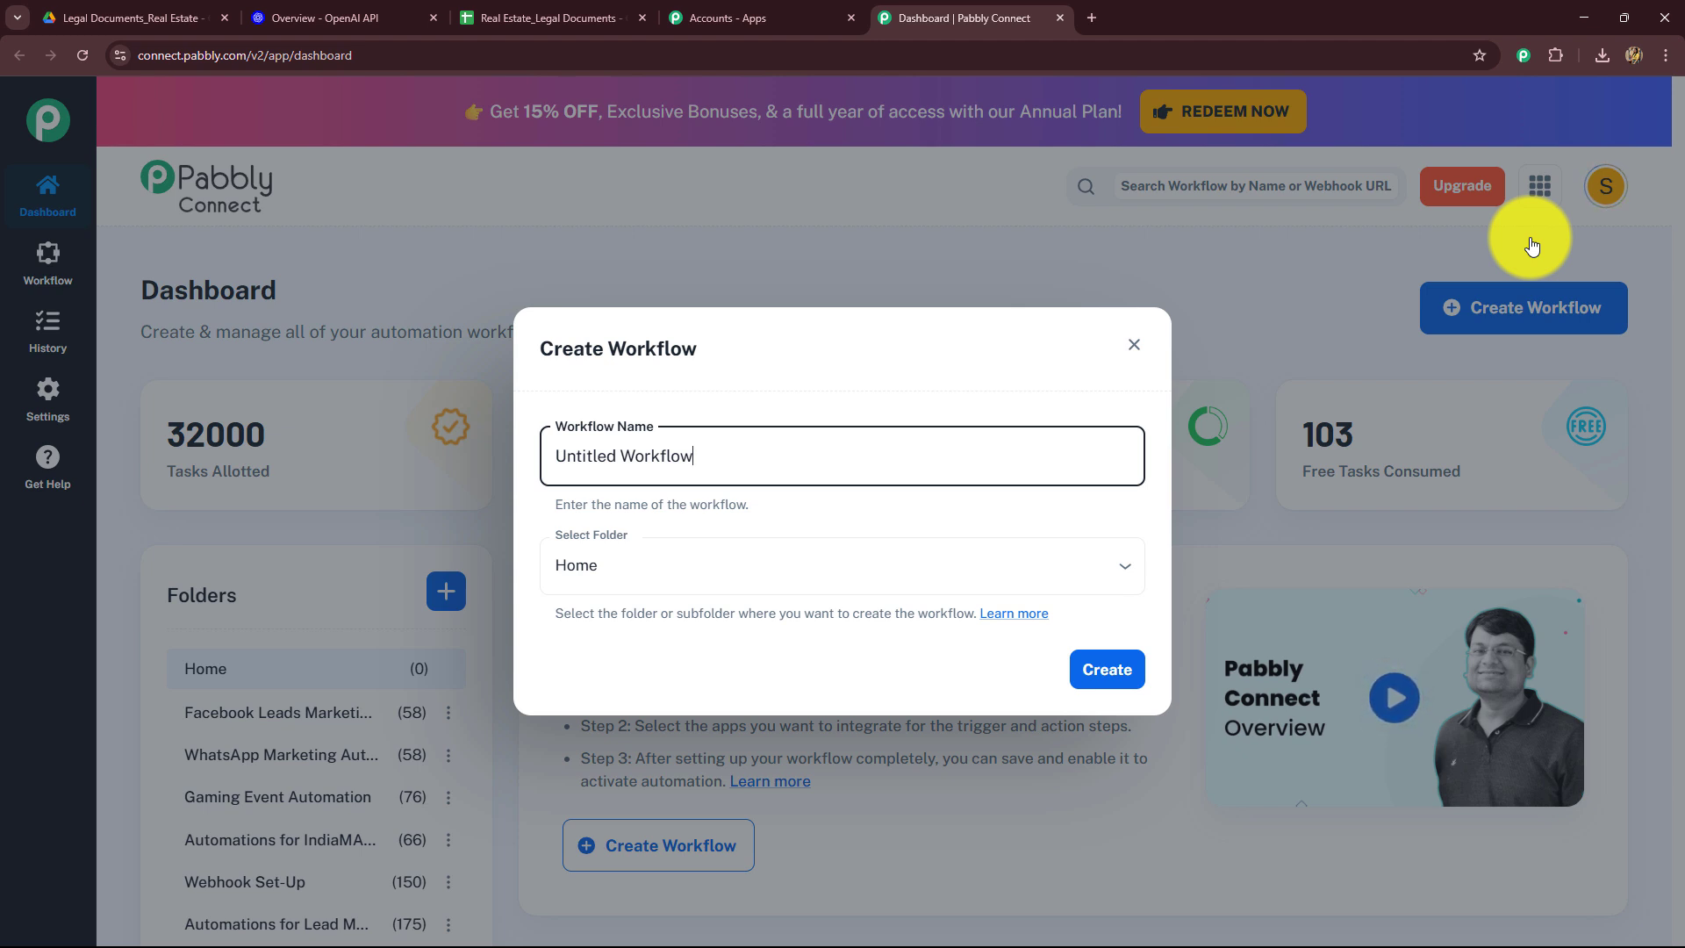
{"action": "left_click_drag", "start_coordinate": [979, 457], "coordinate": [539, 491]}
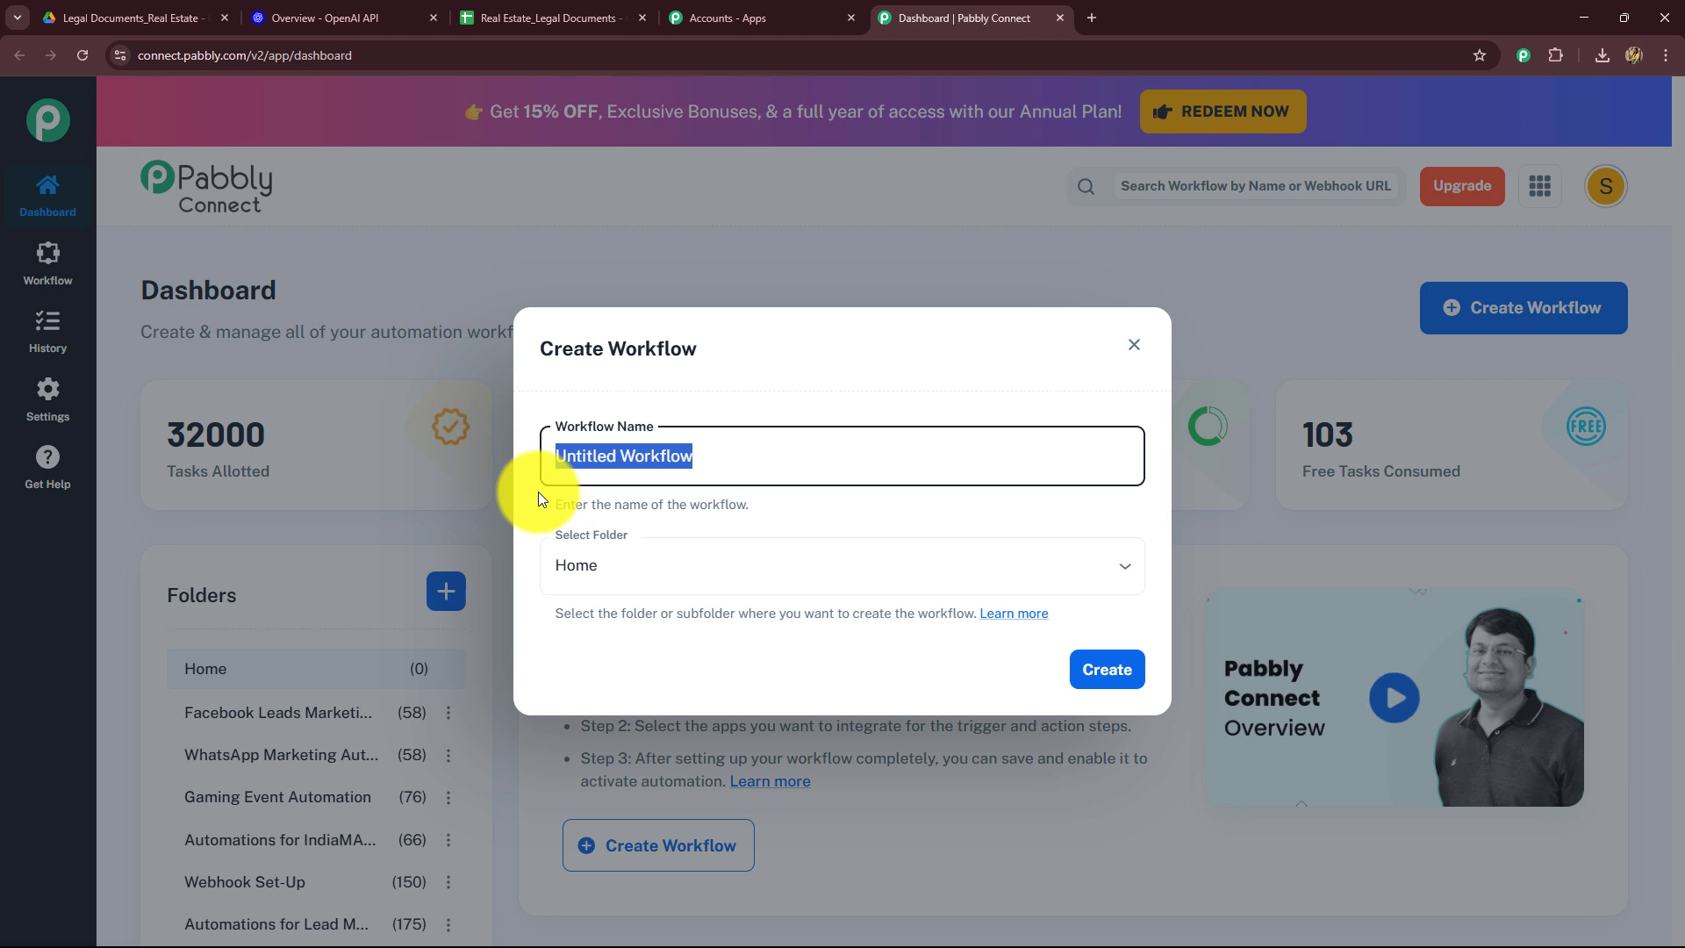
{"action": "key", "text": "BackSpace"}
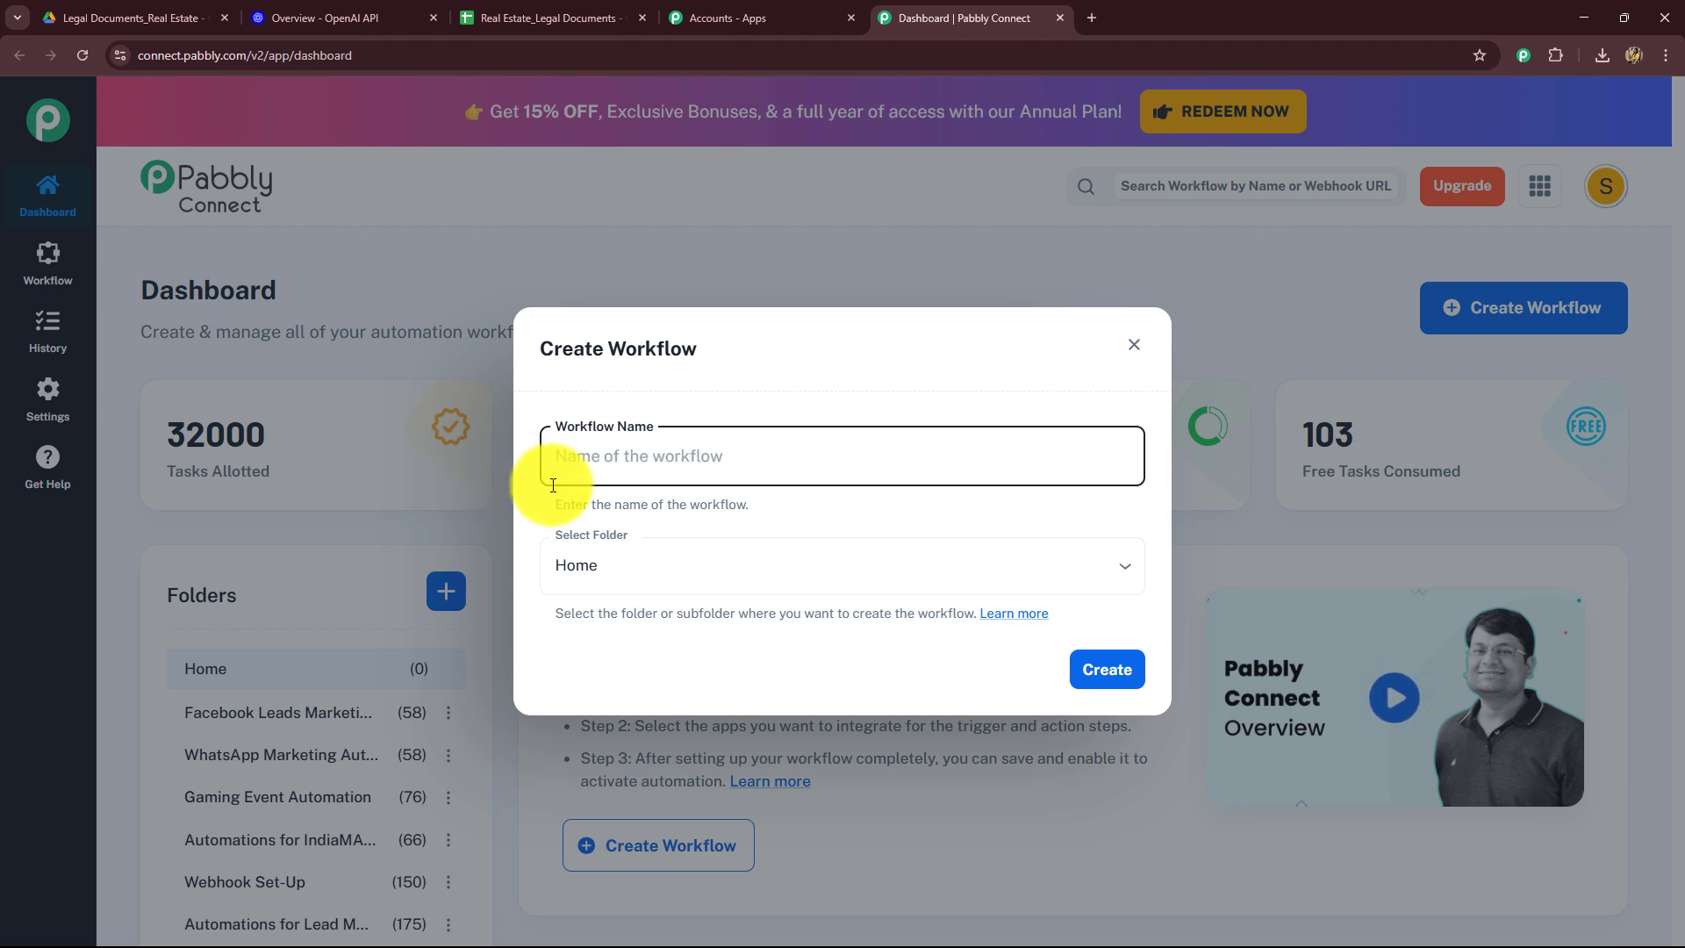
{"action": "type", "text": "Automate Legal Document Summarization for Real Estate in Google Sheets"}
{"action": "left_click_drag", "start_coordinate": [558, 456], "coordinate": [1166, 496]}
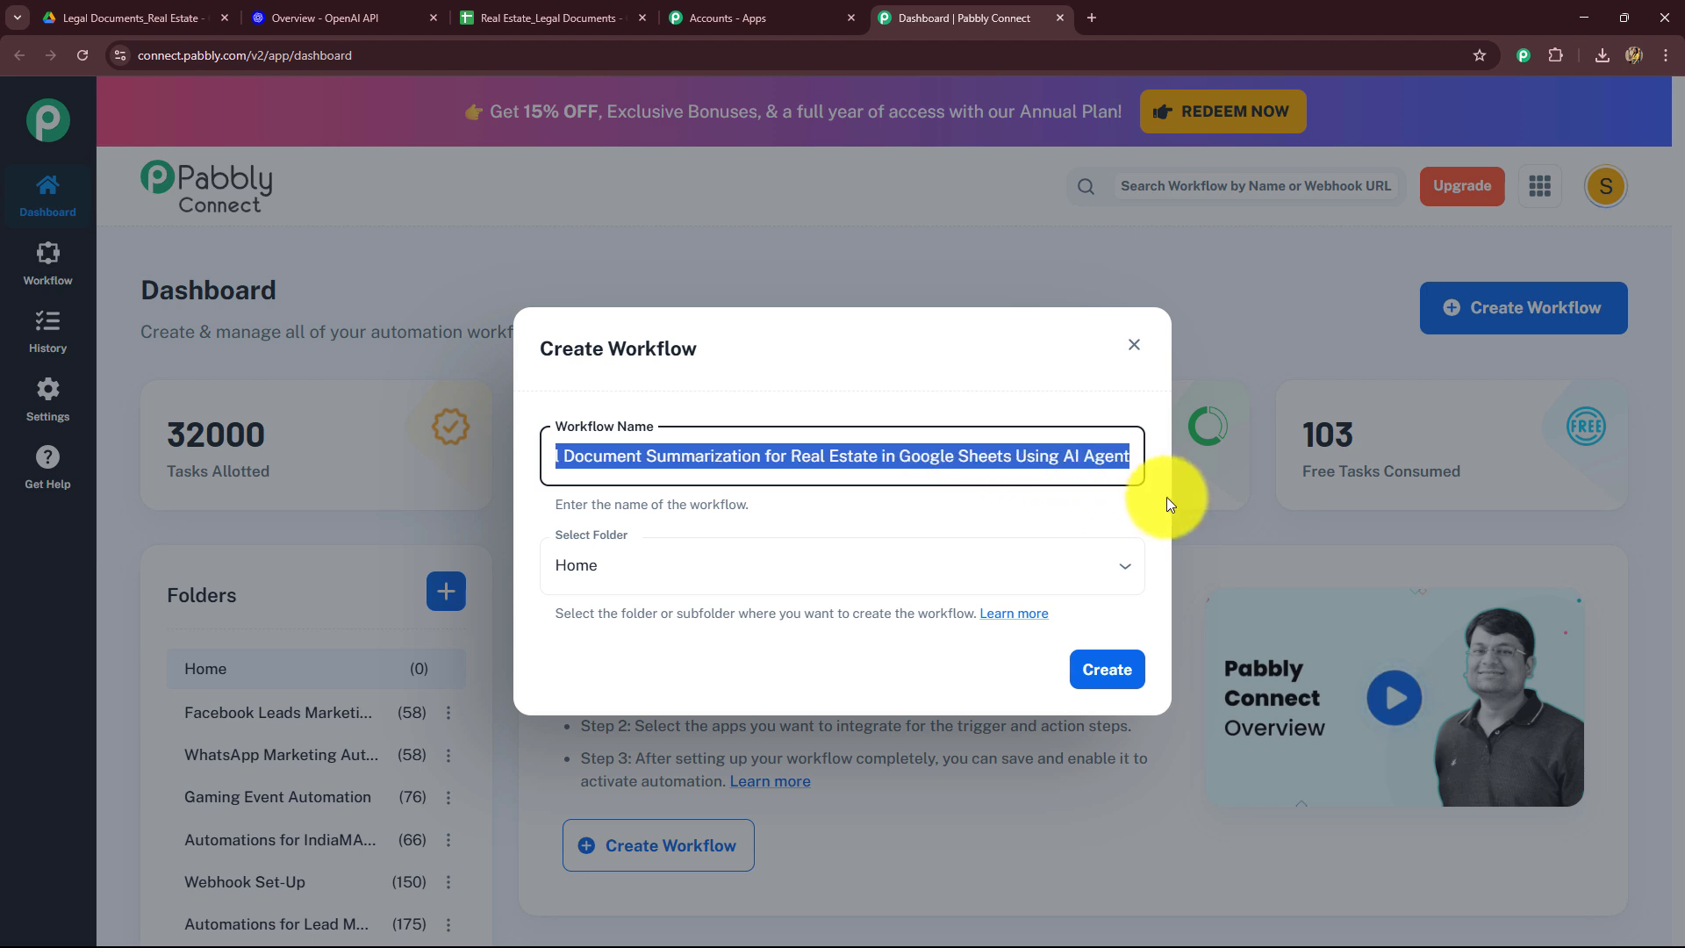
{"action": "left_click", "coordinate": [974, 507]}
Step: Place the workflow in the AI Automations folder and create it
{"action": "left_click", "coordinate": [876, 582]}
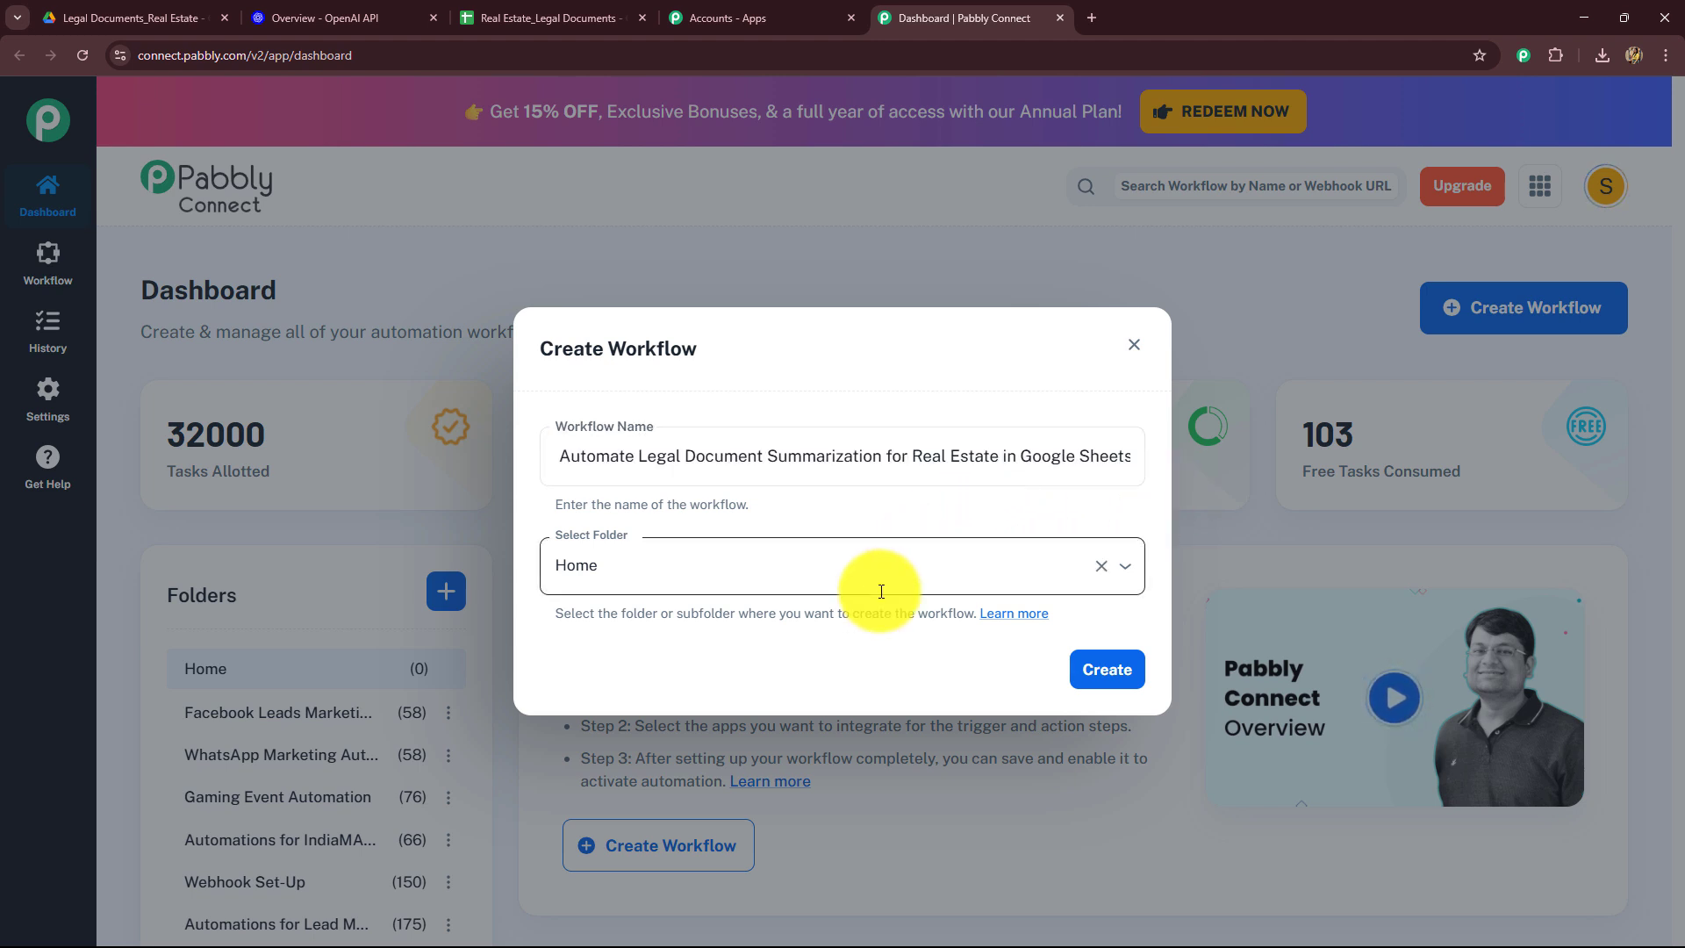
{"action": "scroll", "coordinate": [693, 359], "scroll_direction": "down", "scroll_amount": 3}
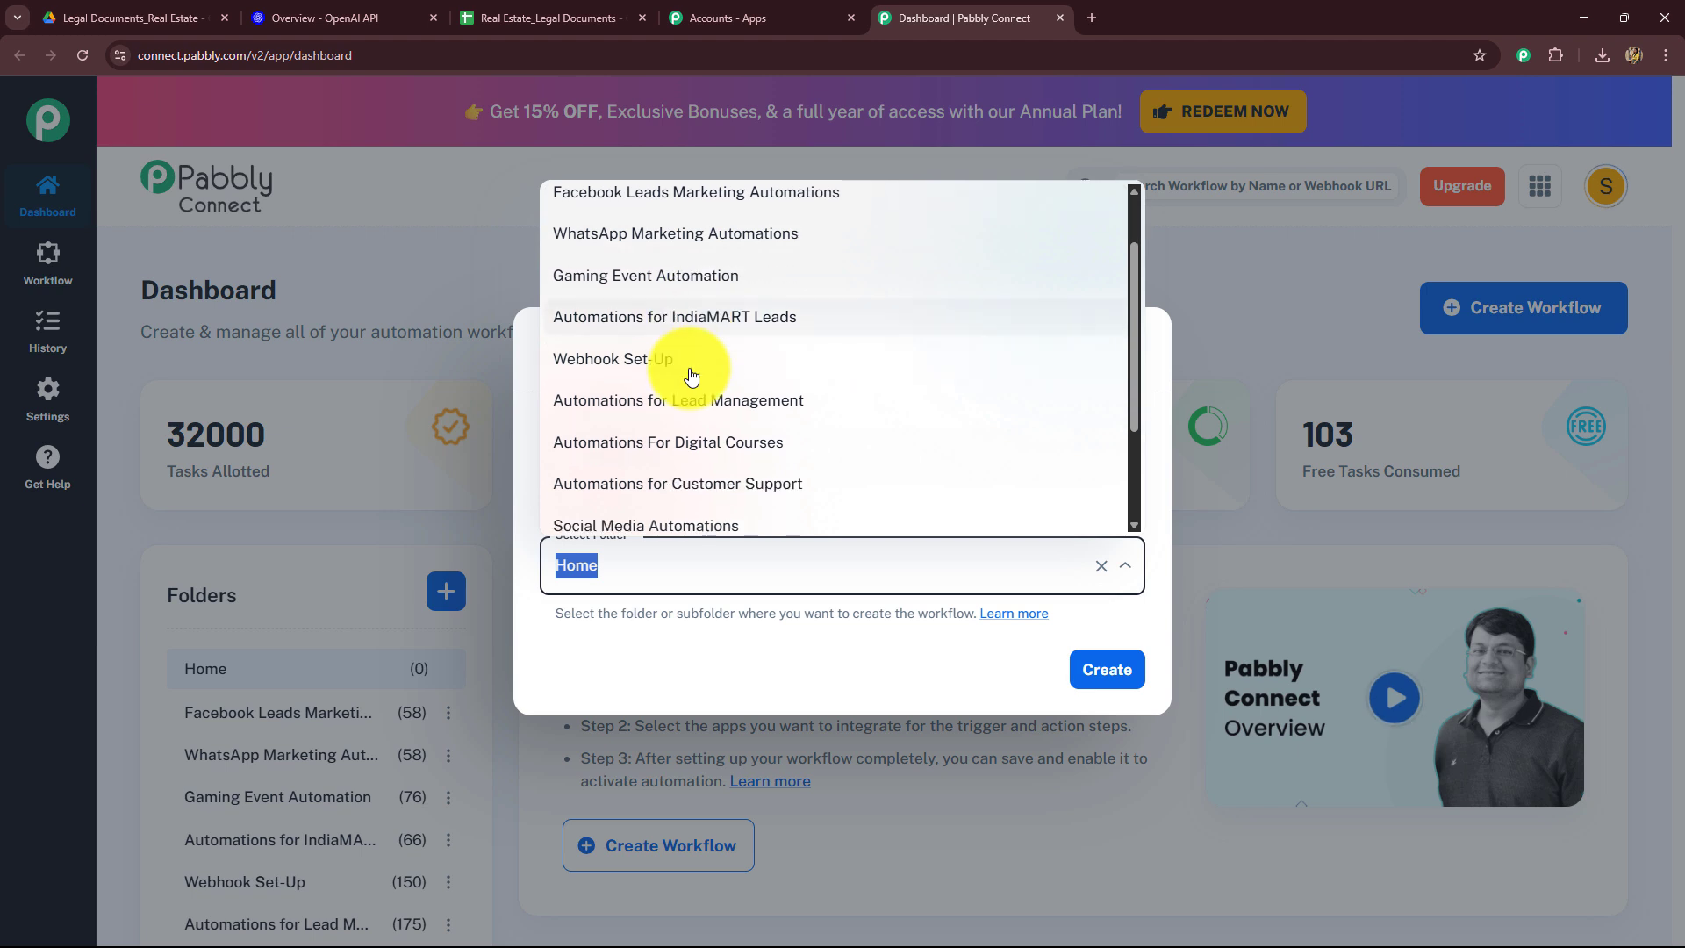
{"action": "scroll", "coordinate": [669, 488], "scroll_direction": "up", "scroll_amount": 3}
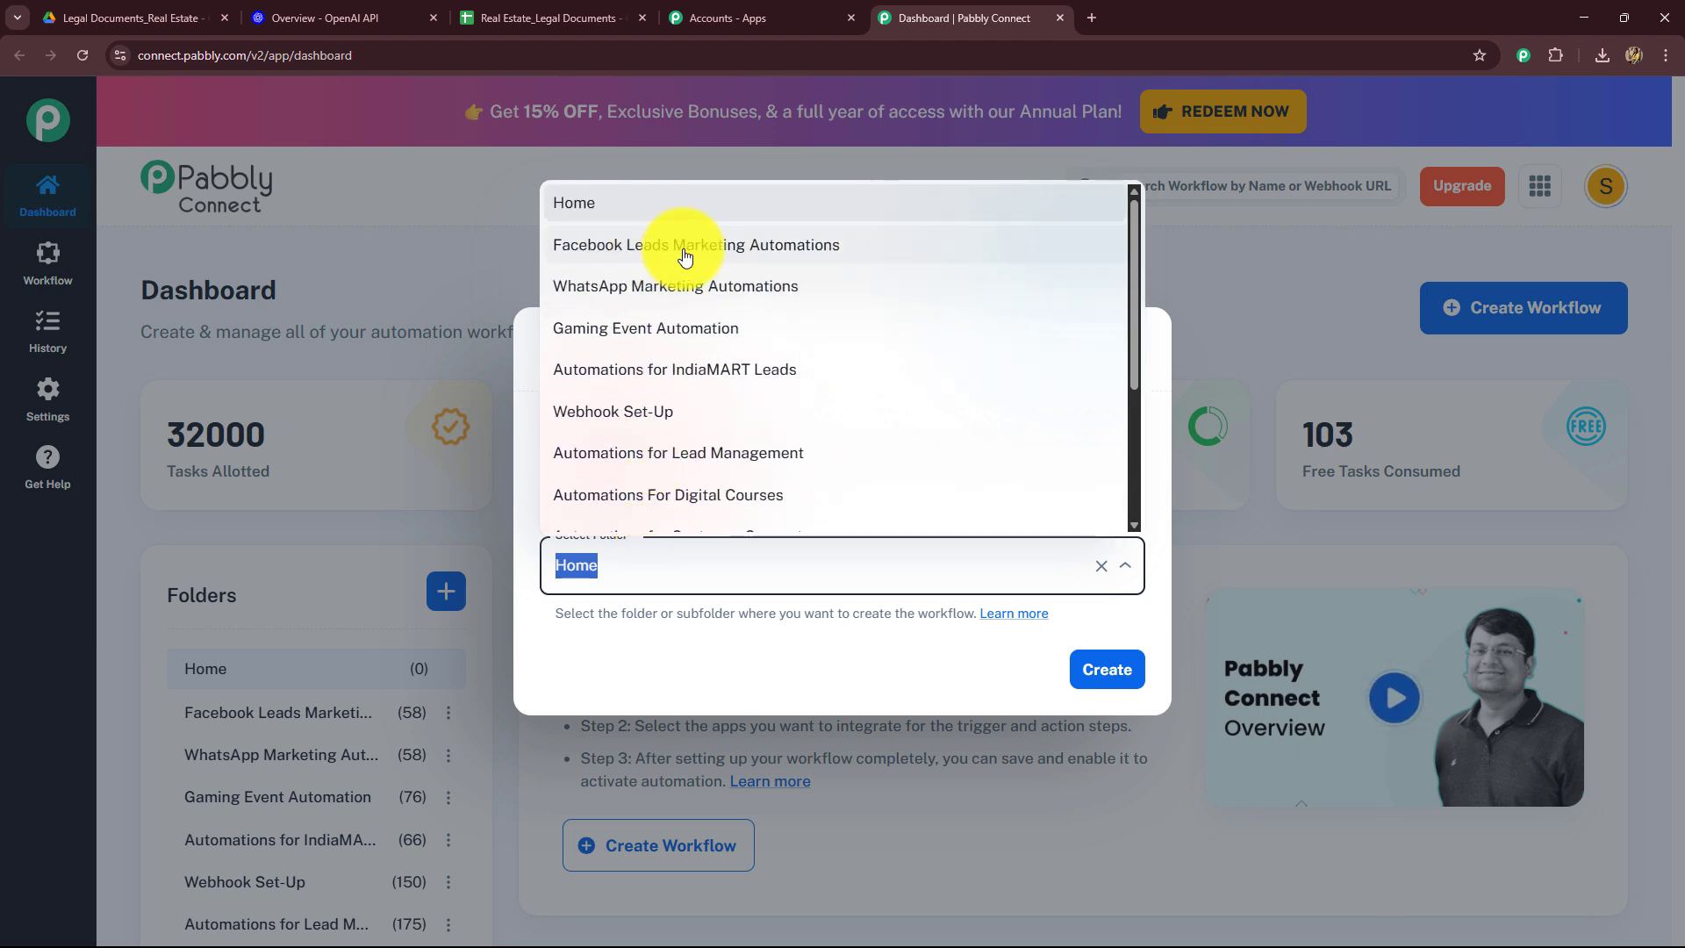
{"action": "scroll", "coordinate": [718, 406], "scroll_direction": "down", "scroll_amount": 3}
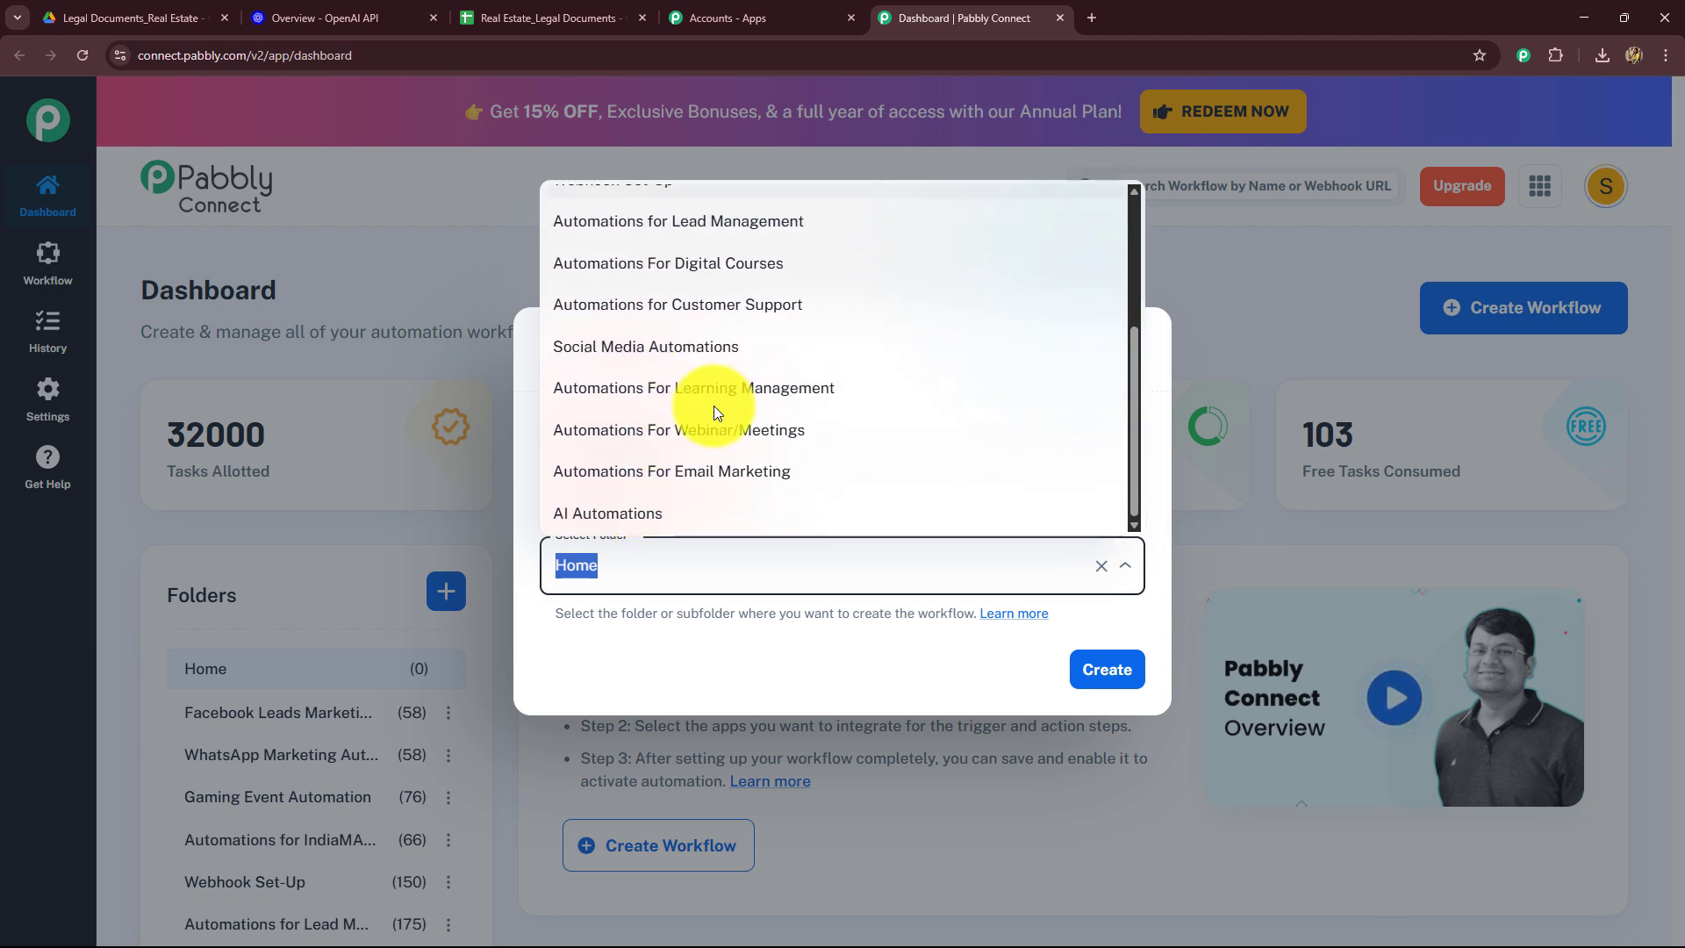
{"action": "left_click", "coordinate": [641, 523]}
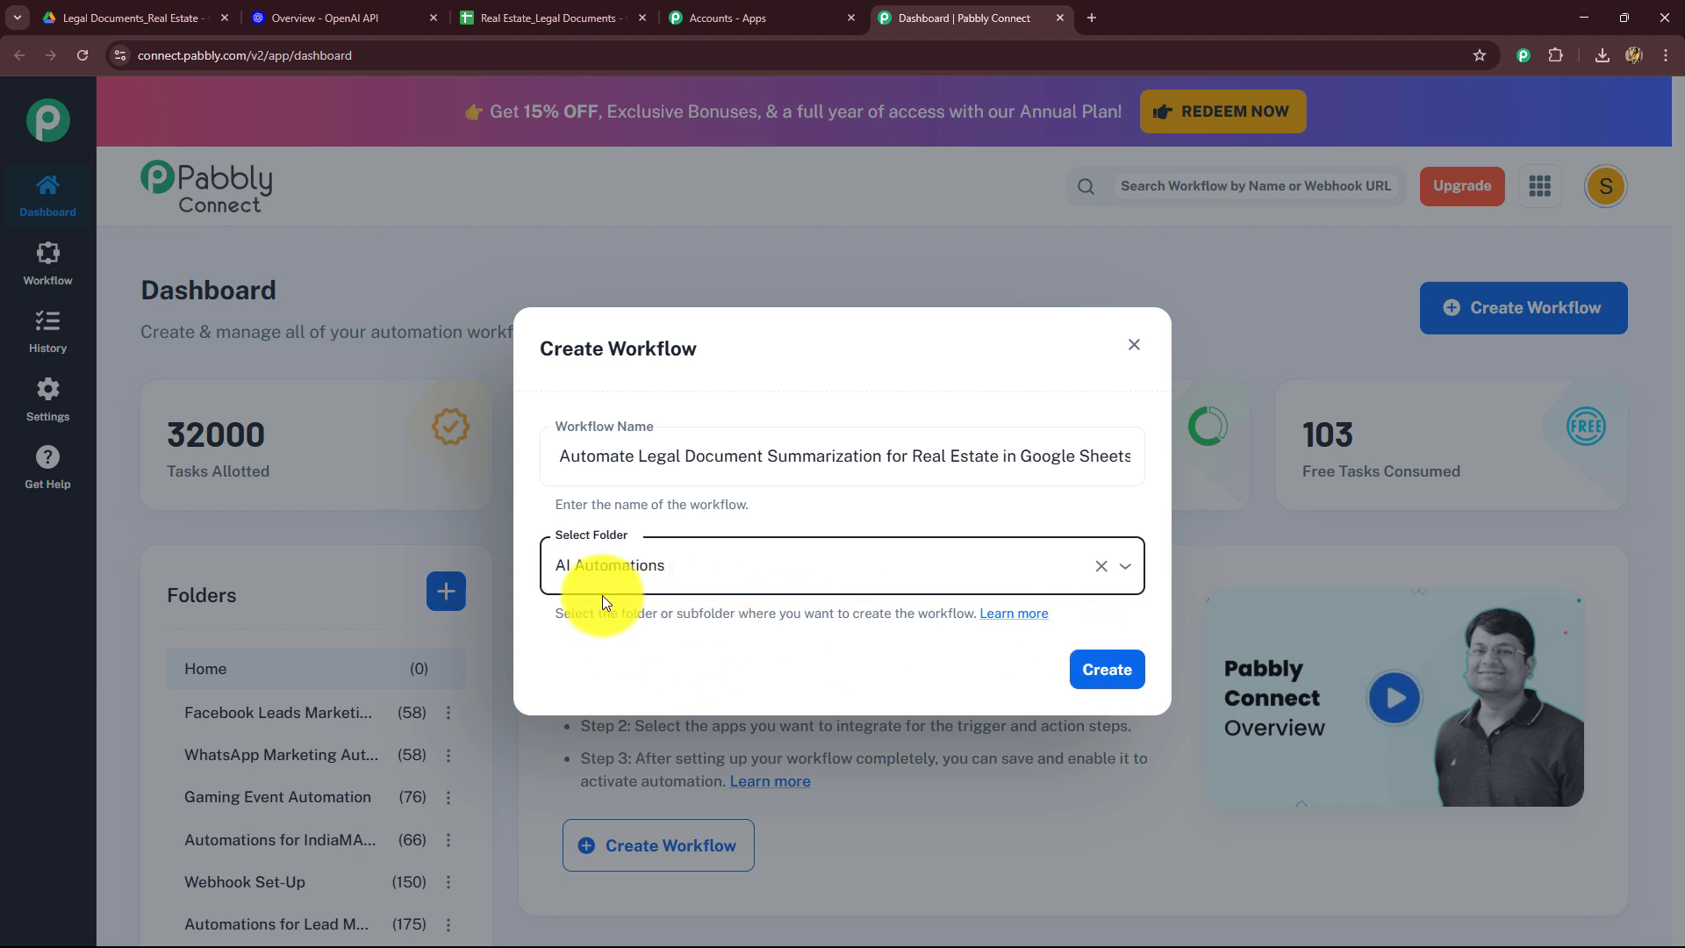
{"action": "left_click", "coordinate": [1093, 674]}
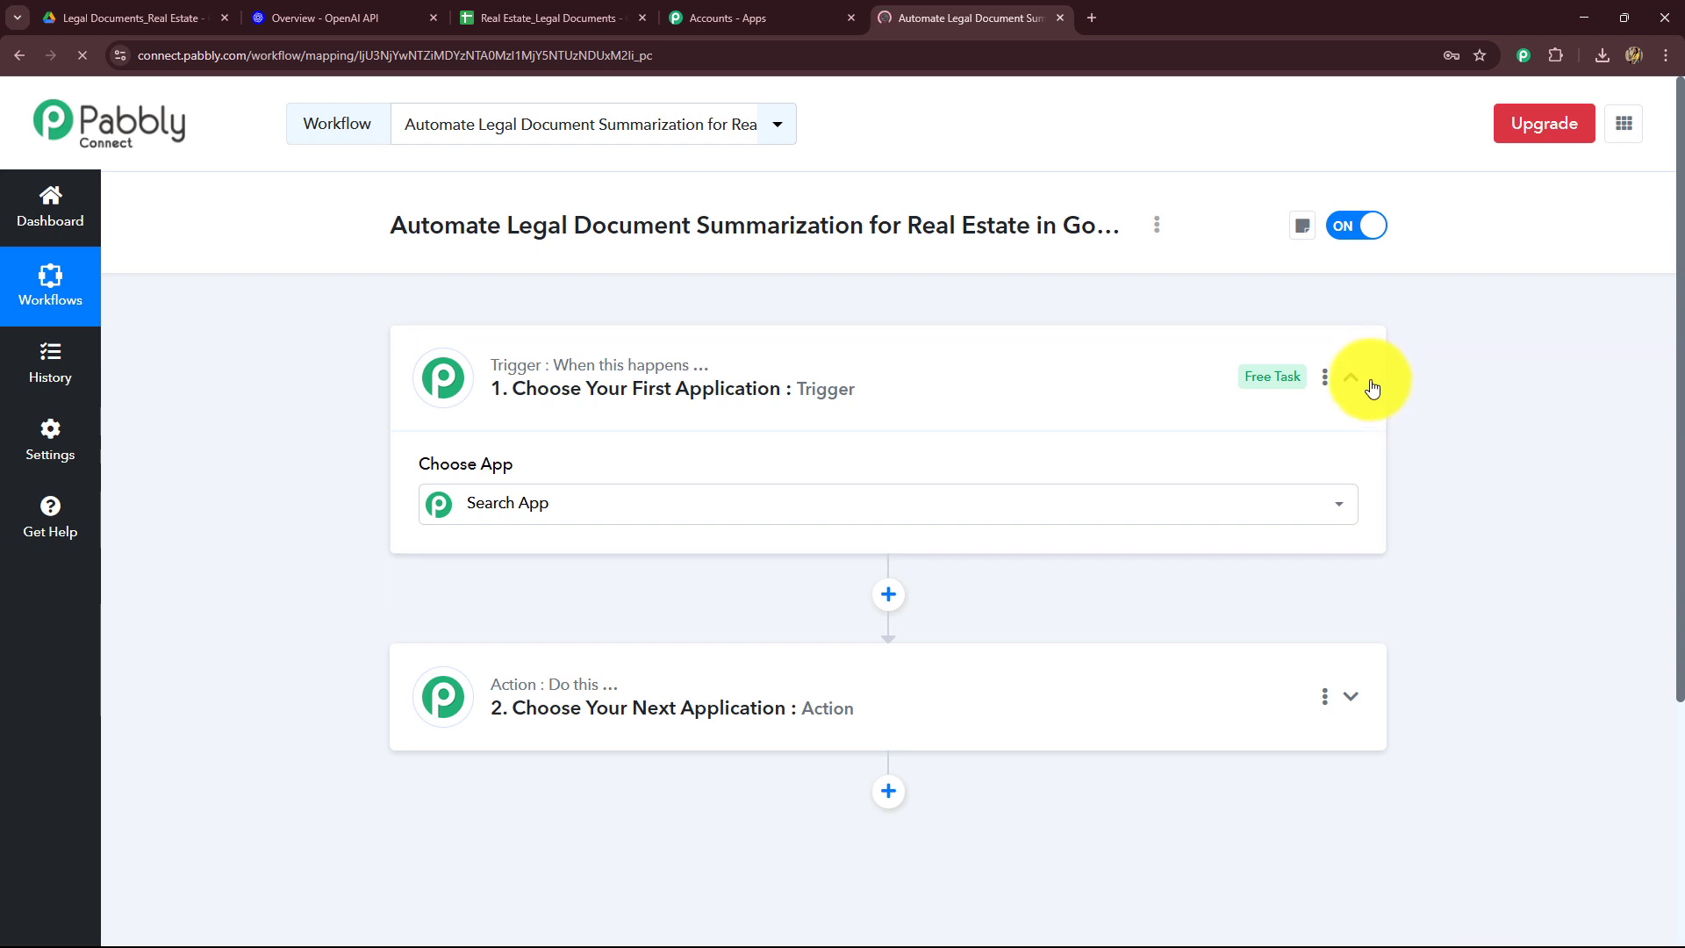
Step: Check the Legal Documents_Real Estate Drive folder and return to the workflow editor
{"action": "left_click", "coordinate": [1369, 383]}
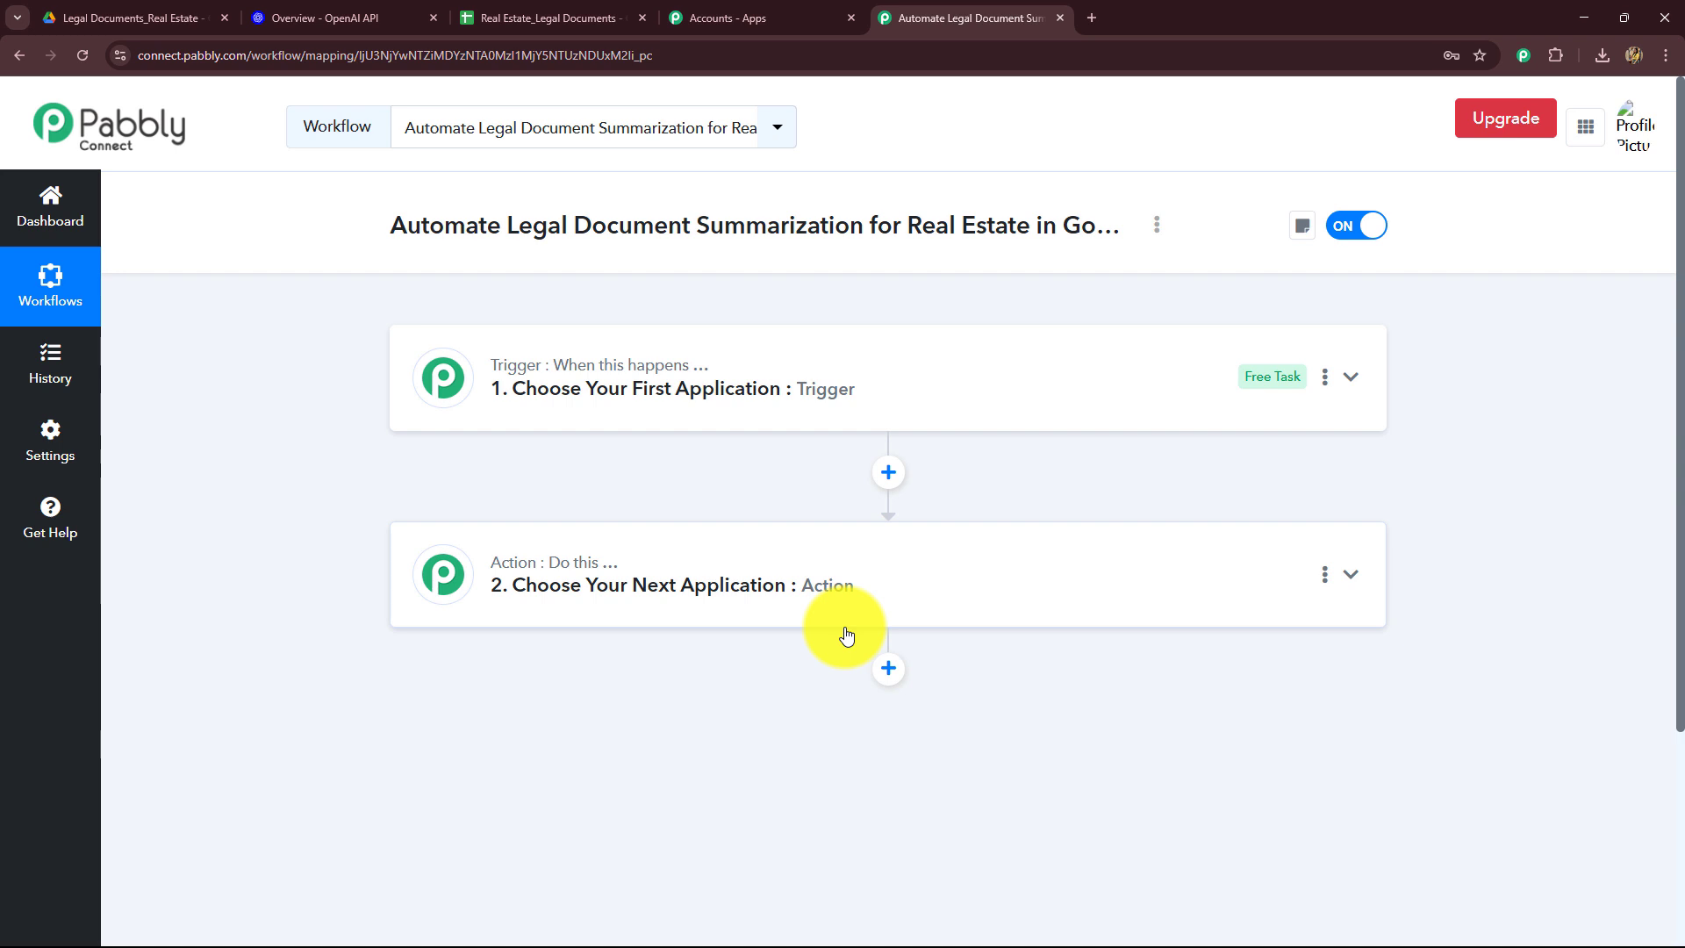
{"action": "left_click", "coordinate": [115, 12]}
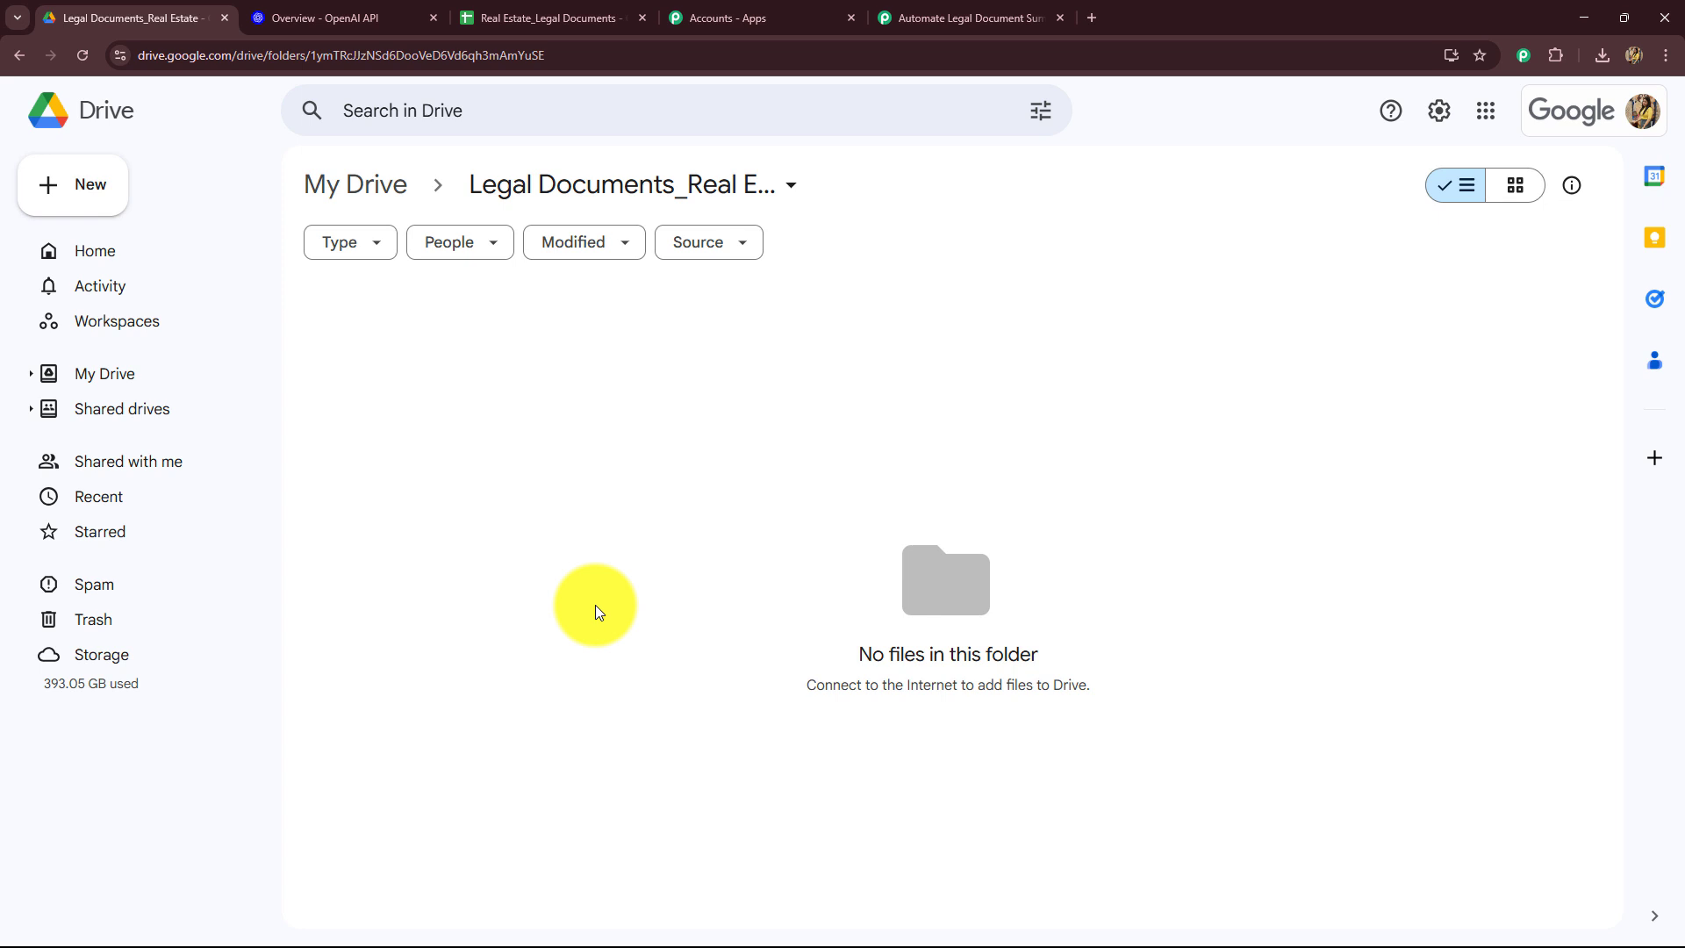
{"action": "left_click", "coordinate": [928, 14]}
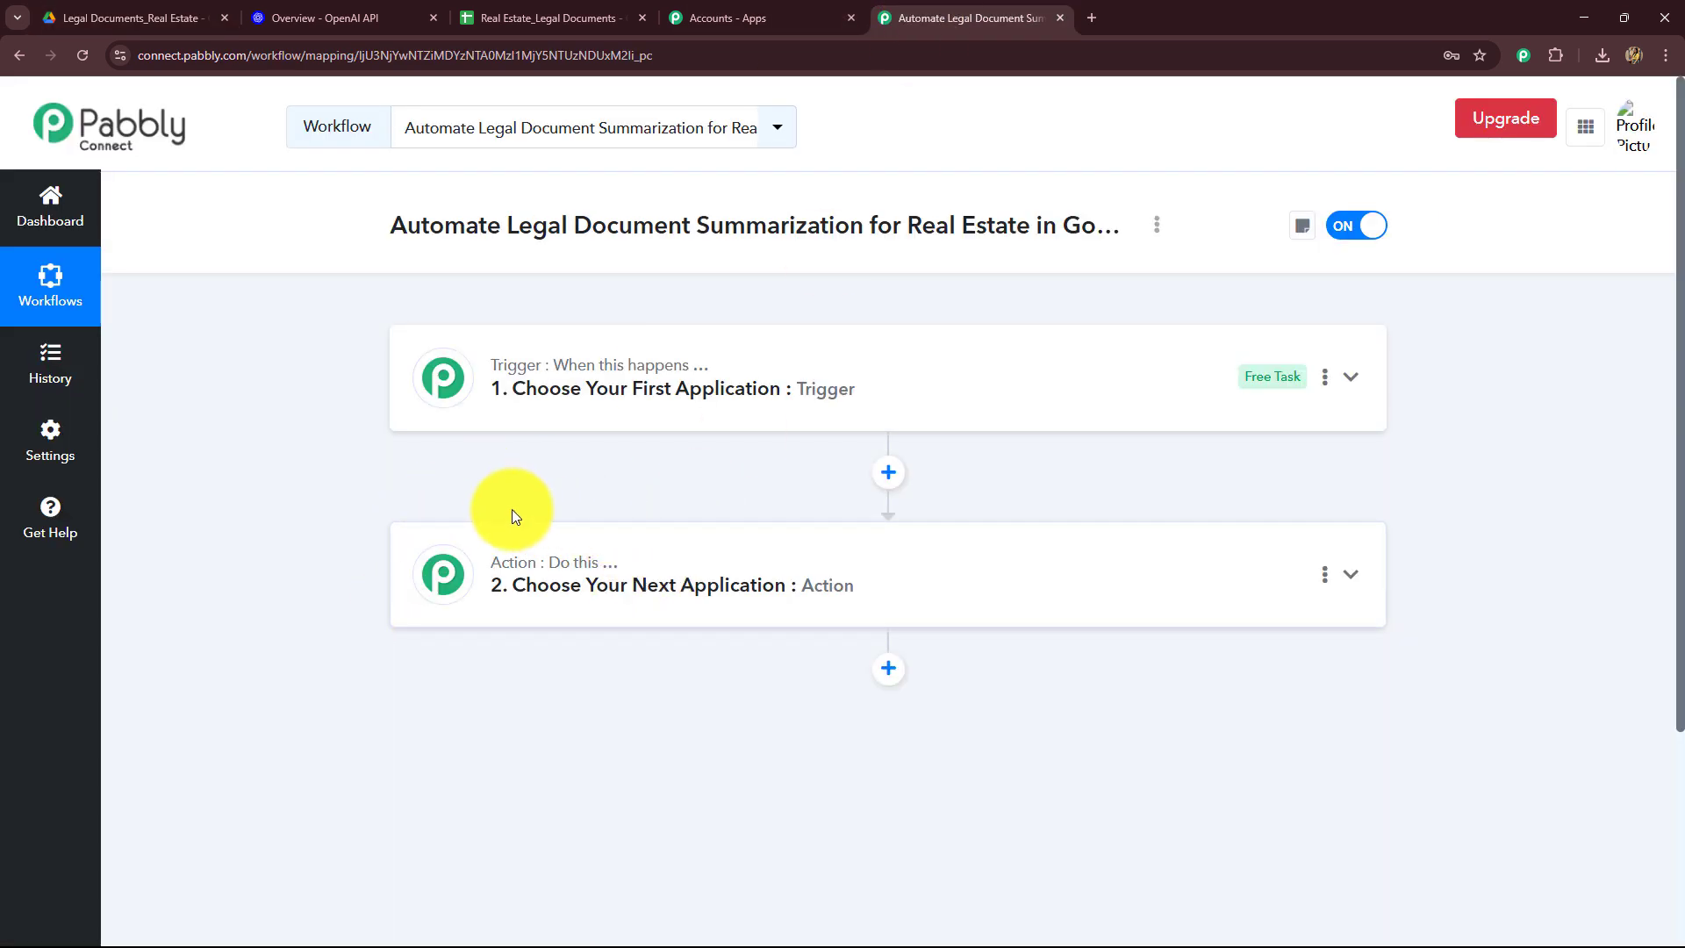
Step: Review the OpenAI platform and Real Estate_Legal Documents sheet tabs, then return to the workflow editor
{"action": "left_click", "coordinate": [383, 21]}
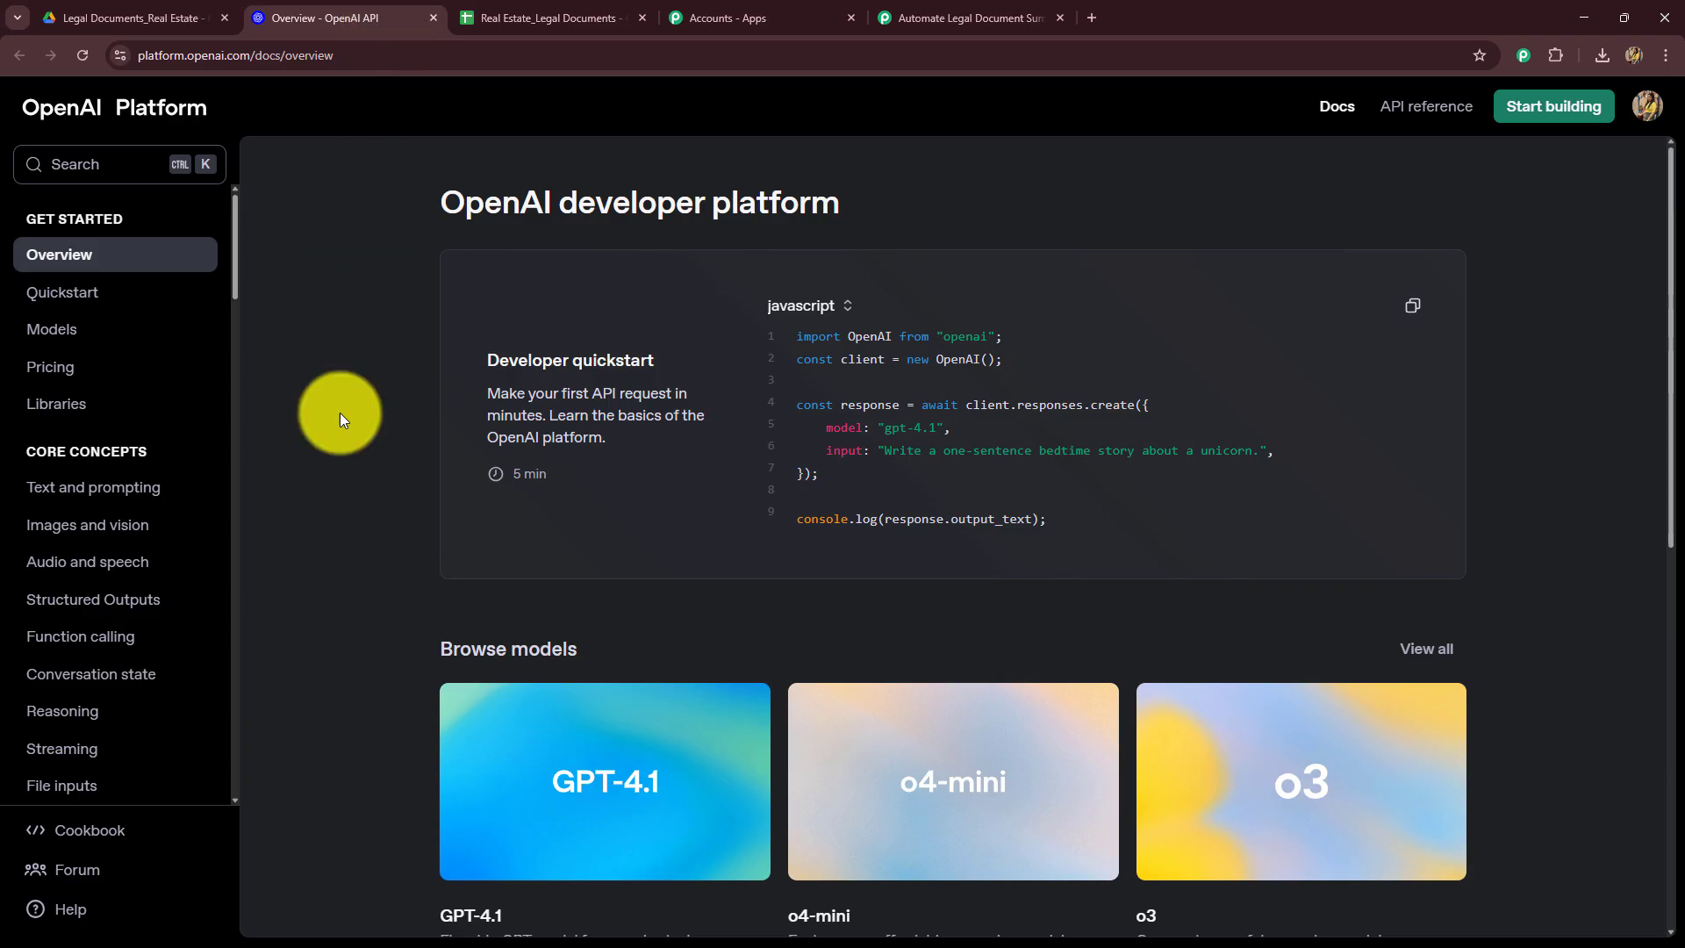
{"action": "left_click", "coordinate": [535, 16]}
{"action": "left_click", "coordinate": [332, 467]}
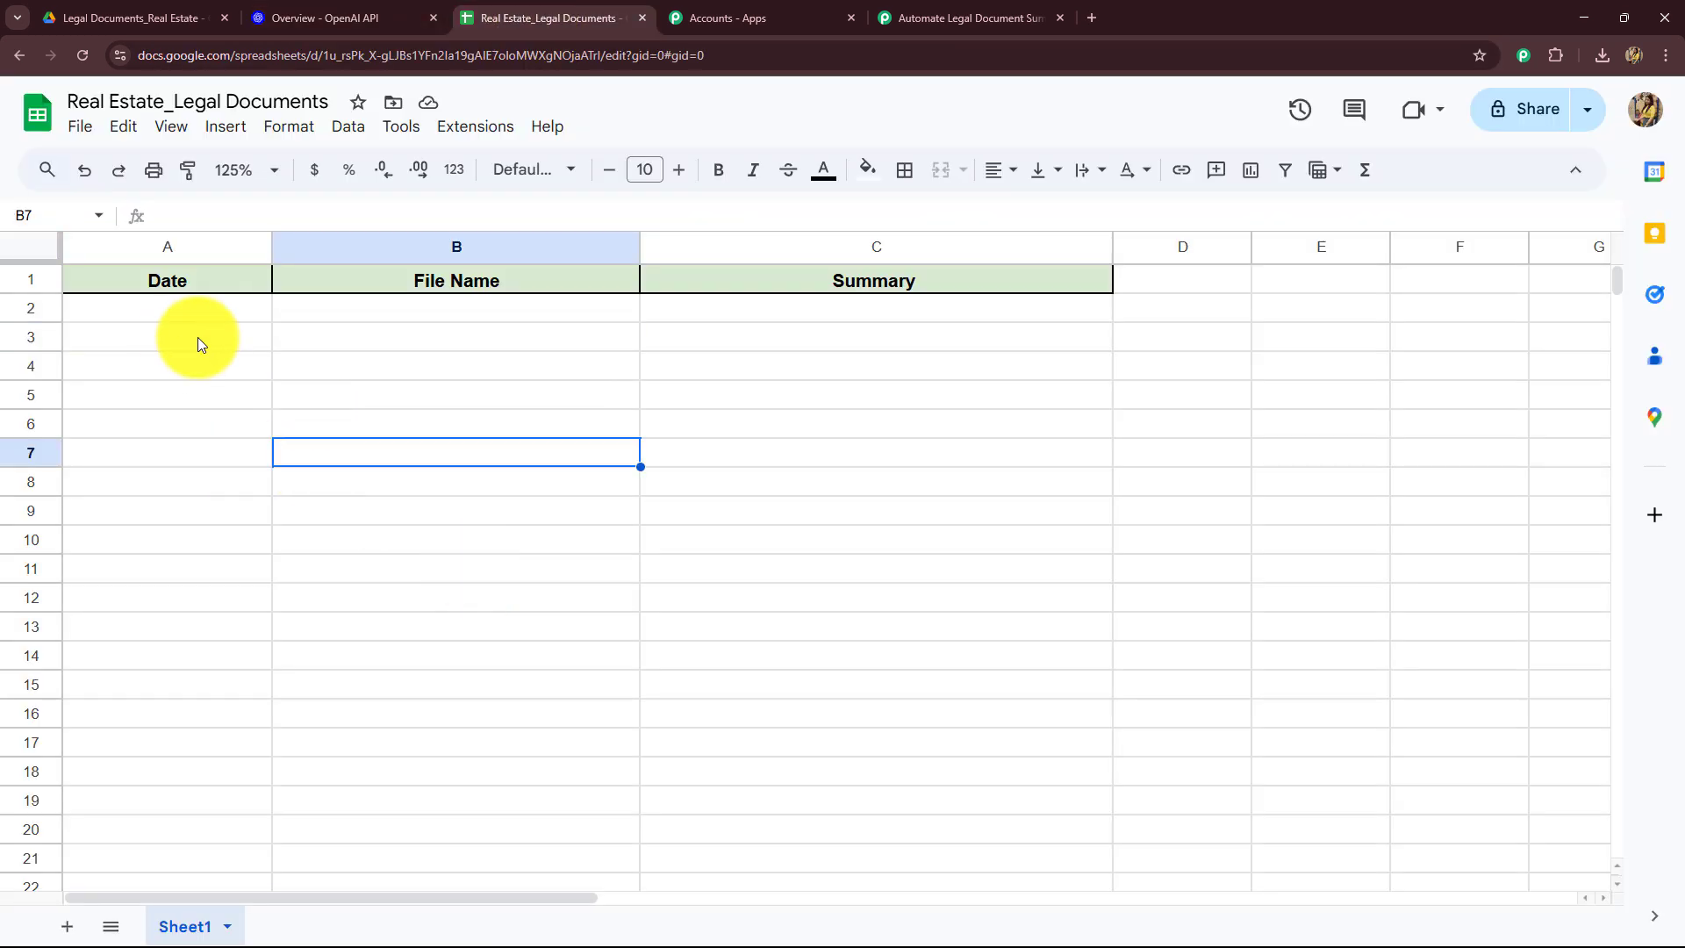
{"action": "left_click", "coordinate": [966, 15]}
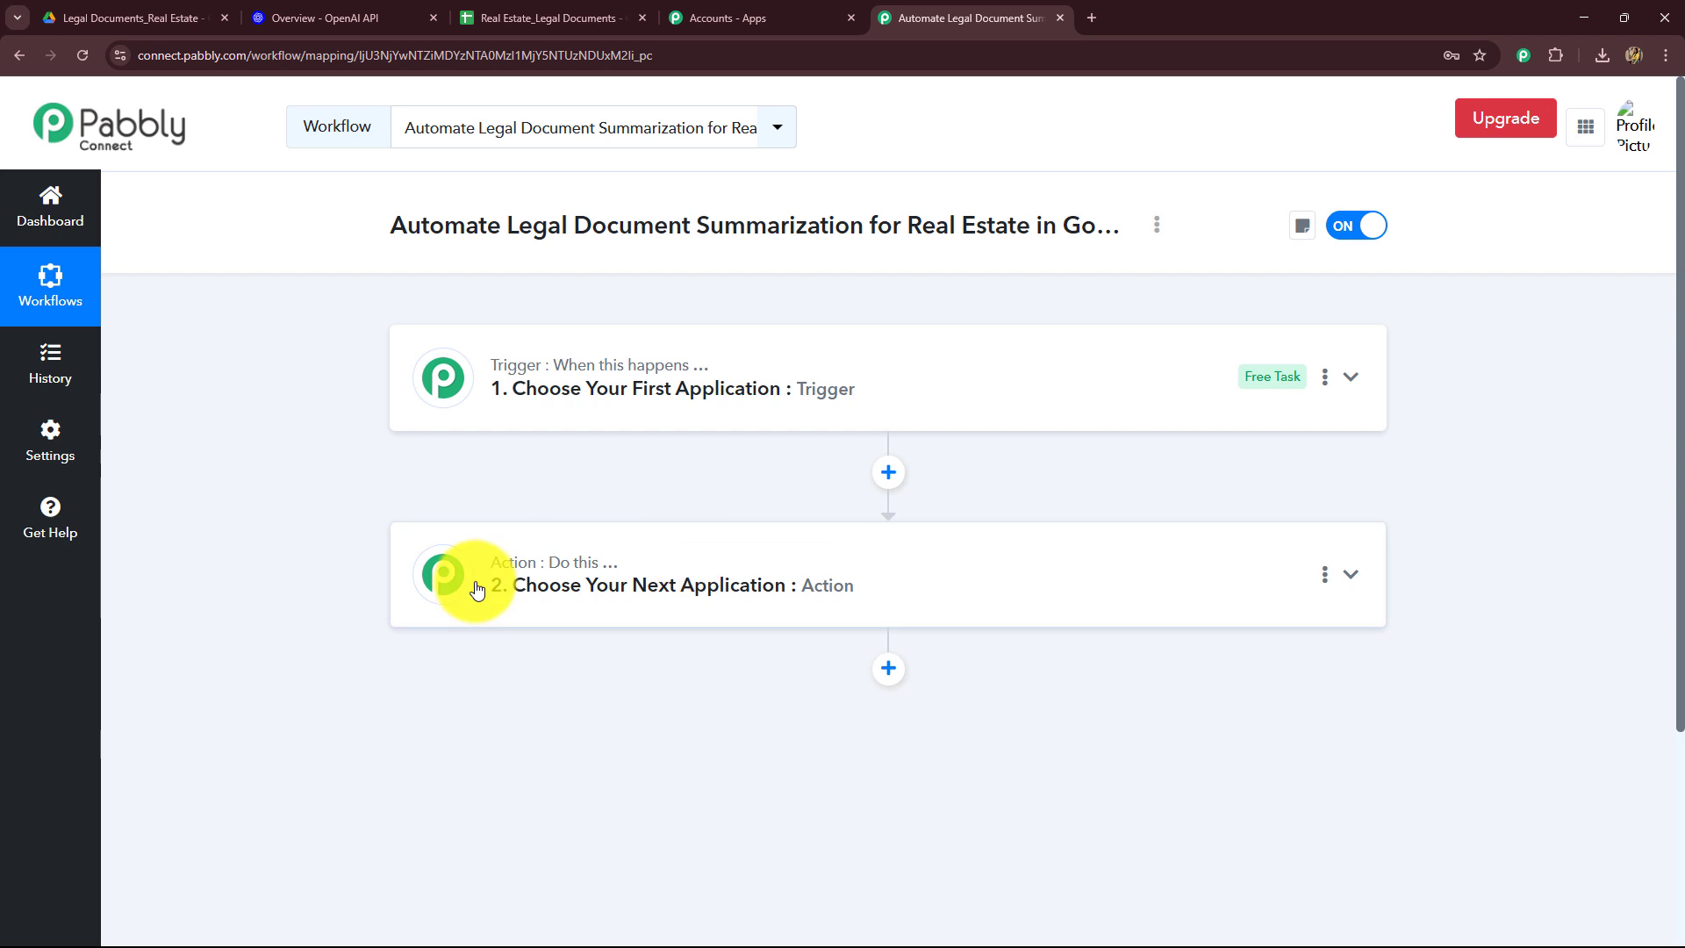
Step: Add a third action step to the workflow and collapse it
{"action": "left_click", "coordinate": [888, 669]}
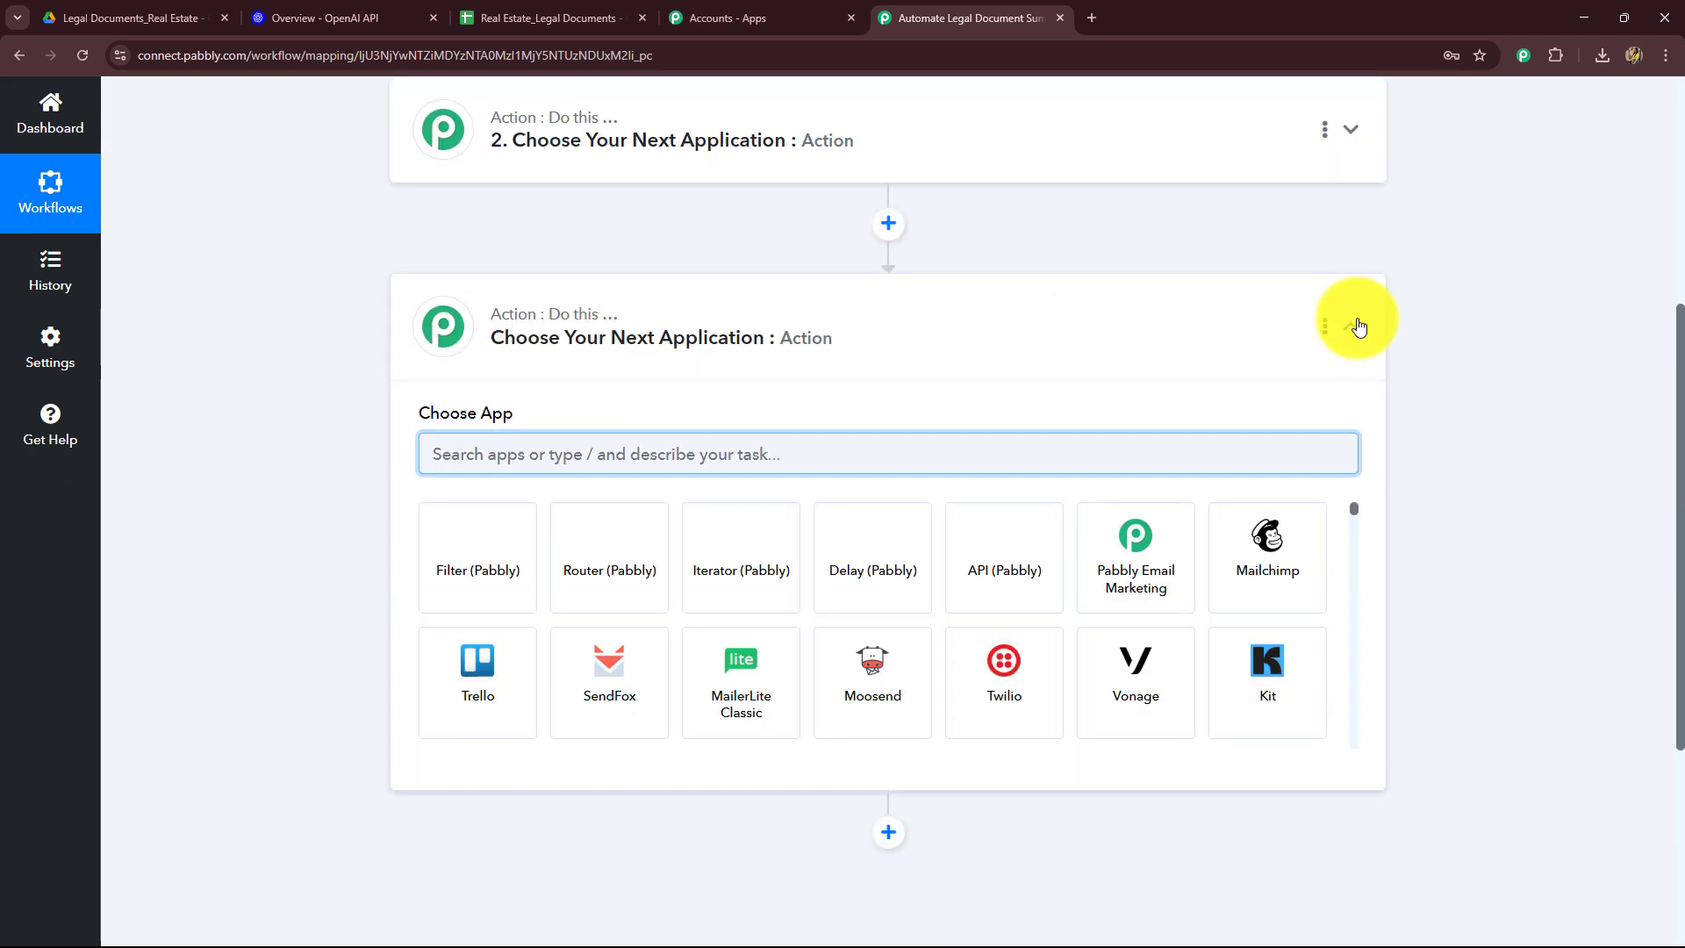
{"action": "left_click", "coordinate": [1352, 326]}
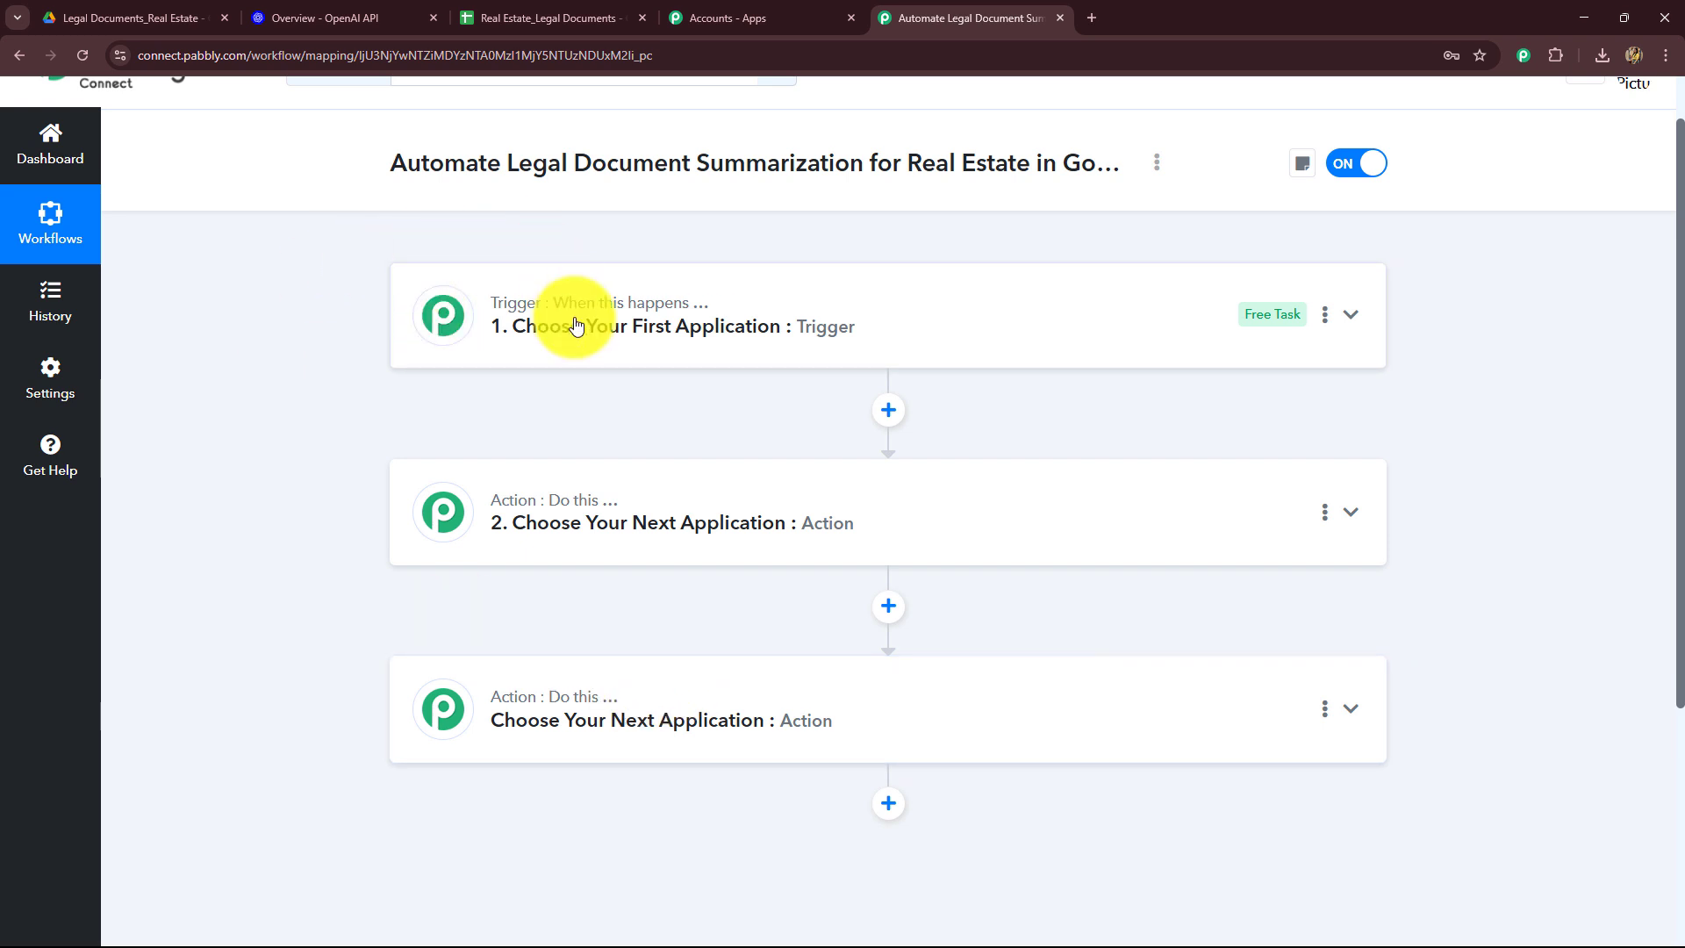
Step: Look over the Drive folder, OpenAI platform and sheet tabs before returning to the workflow
{"action": "left_click", "coordinate": [123, 17]}
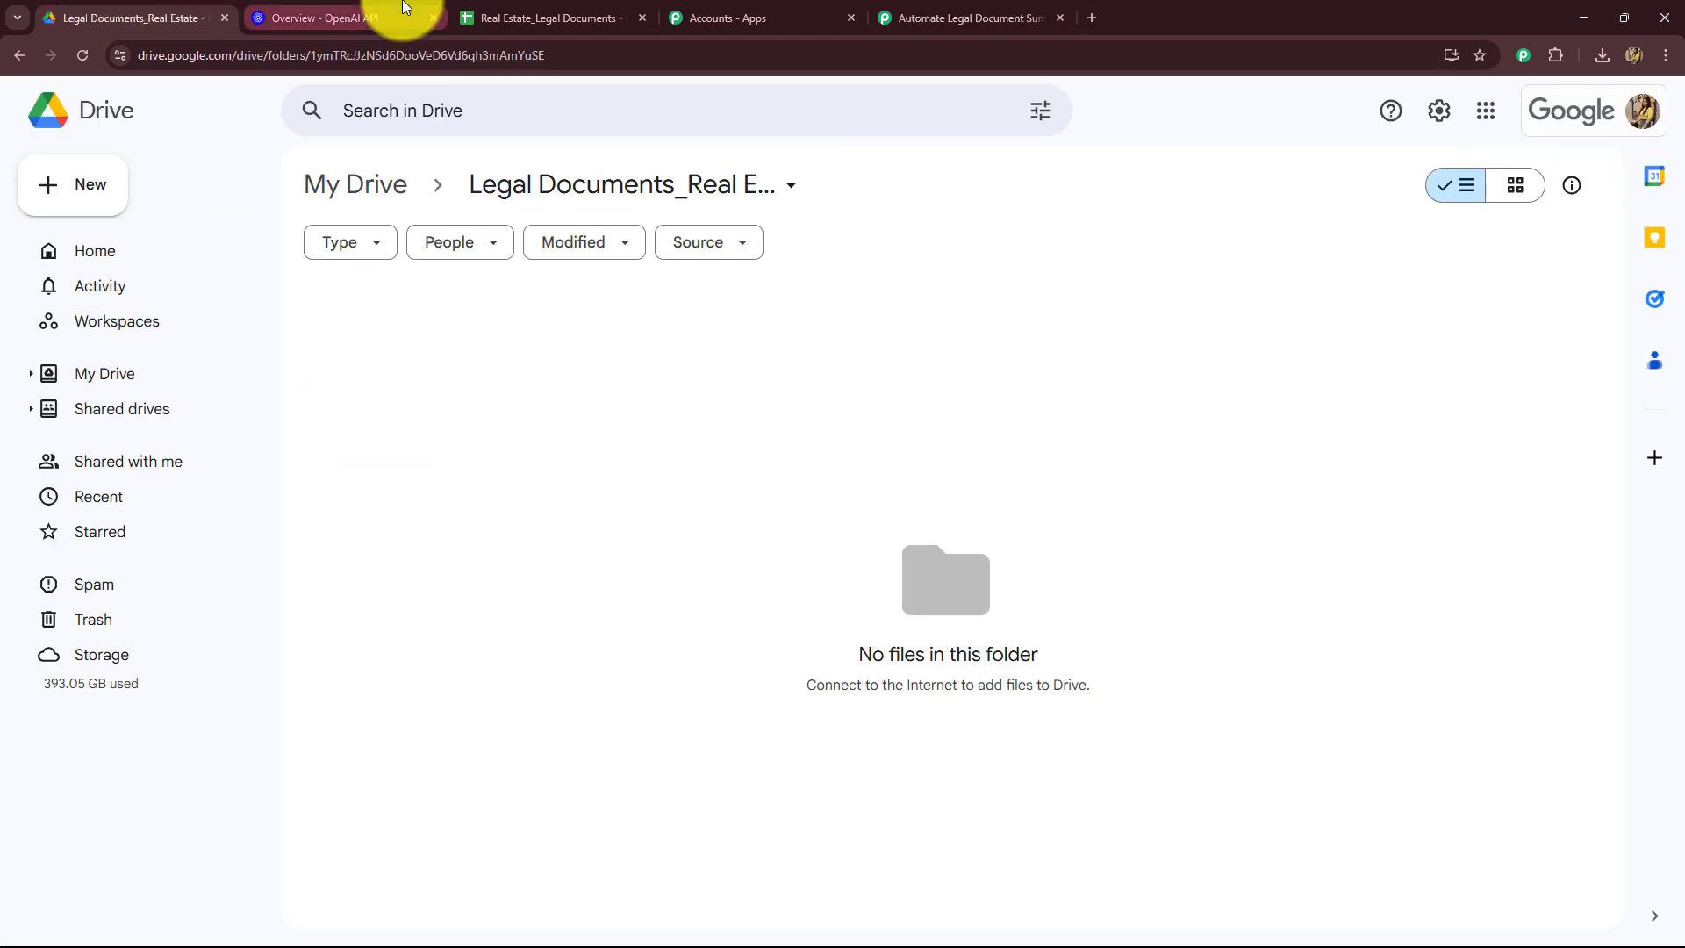
{"action": "left_click", "coordinate": [349, 15]}
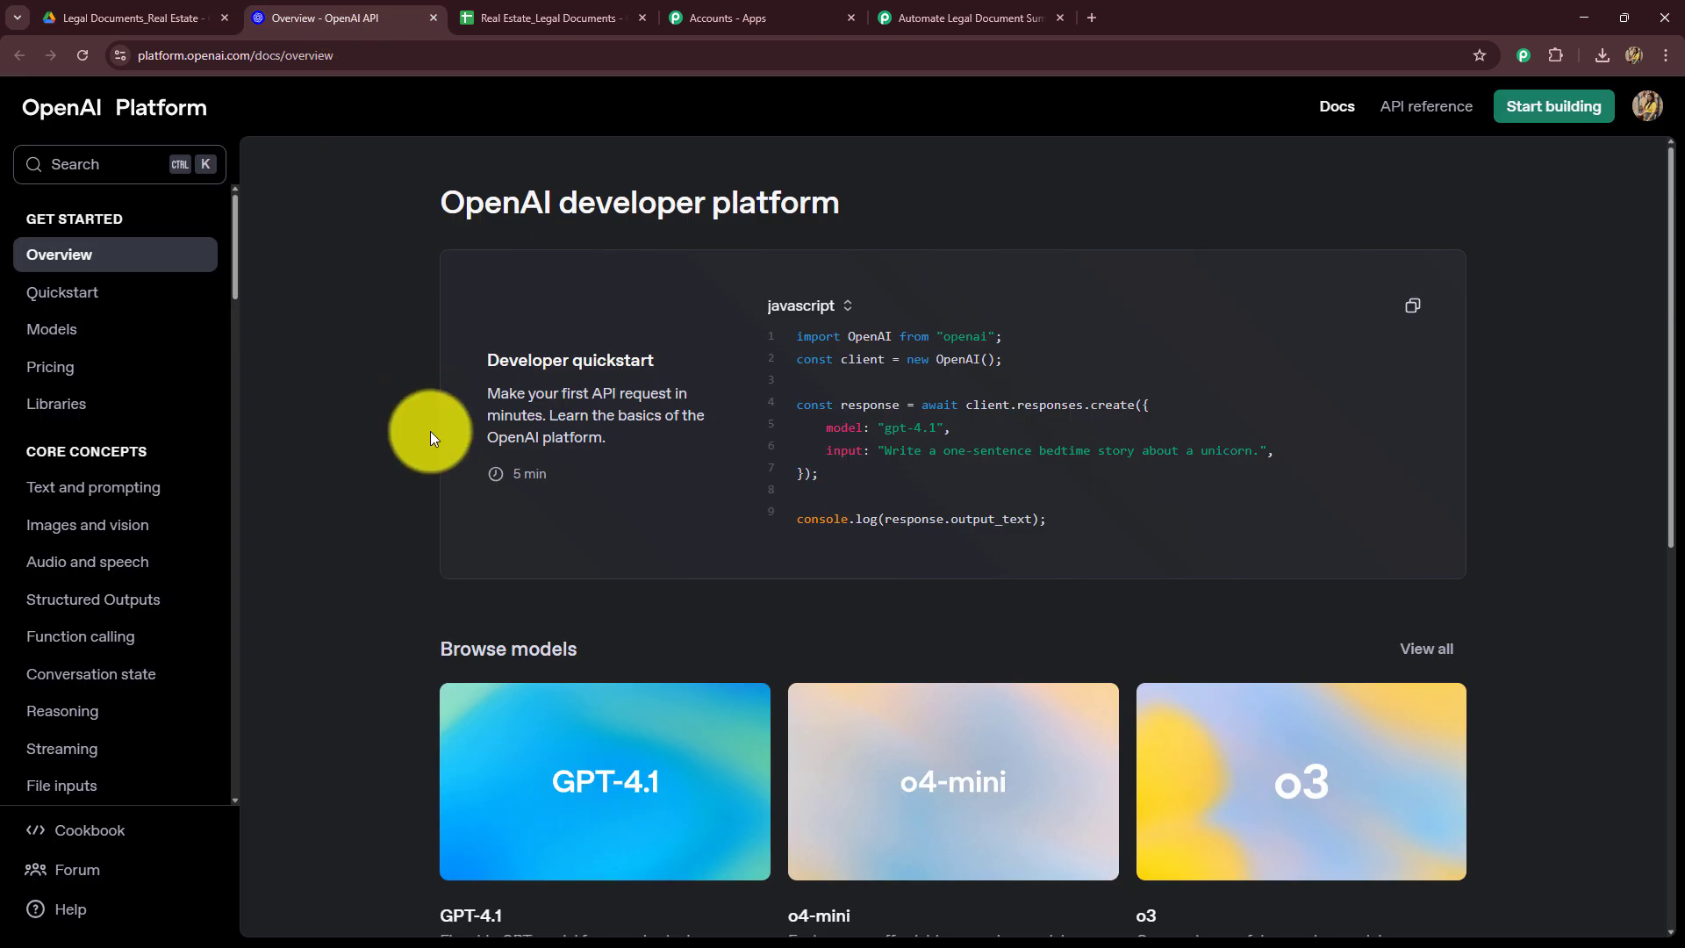
{"action": "left_click", "coordinate": [586, 16]}
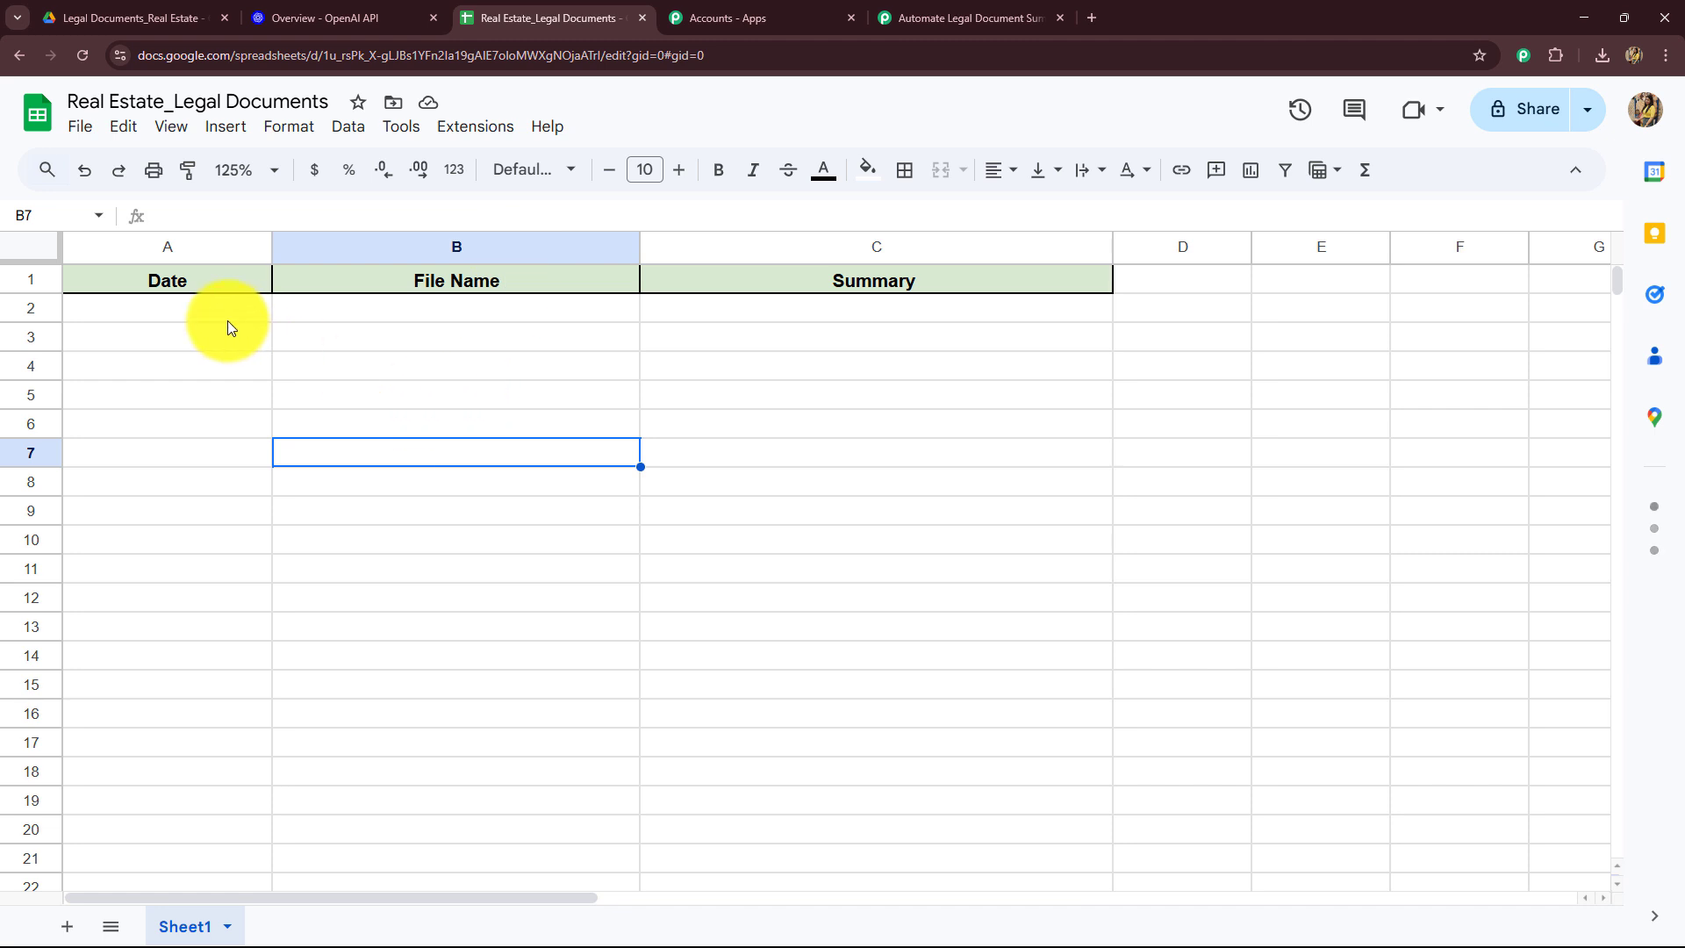
{"action": "left_click", "coordinate": [937, 20]}
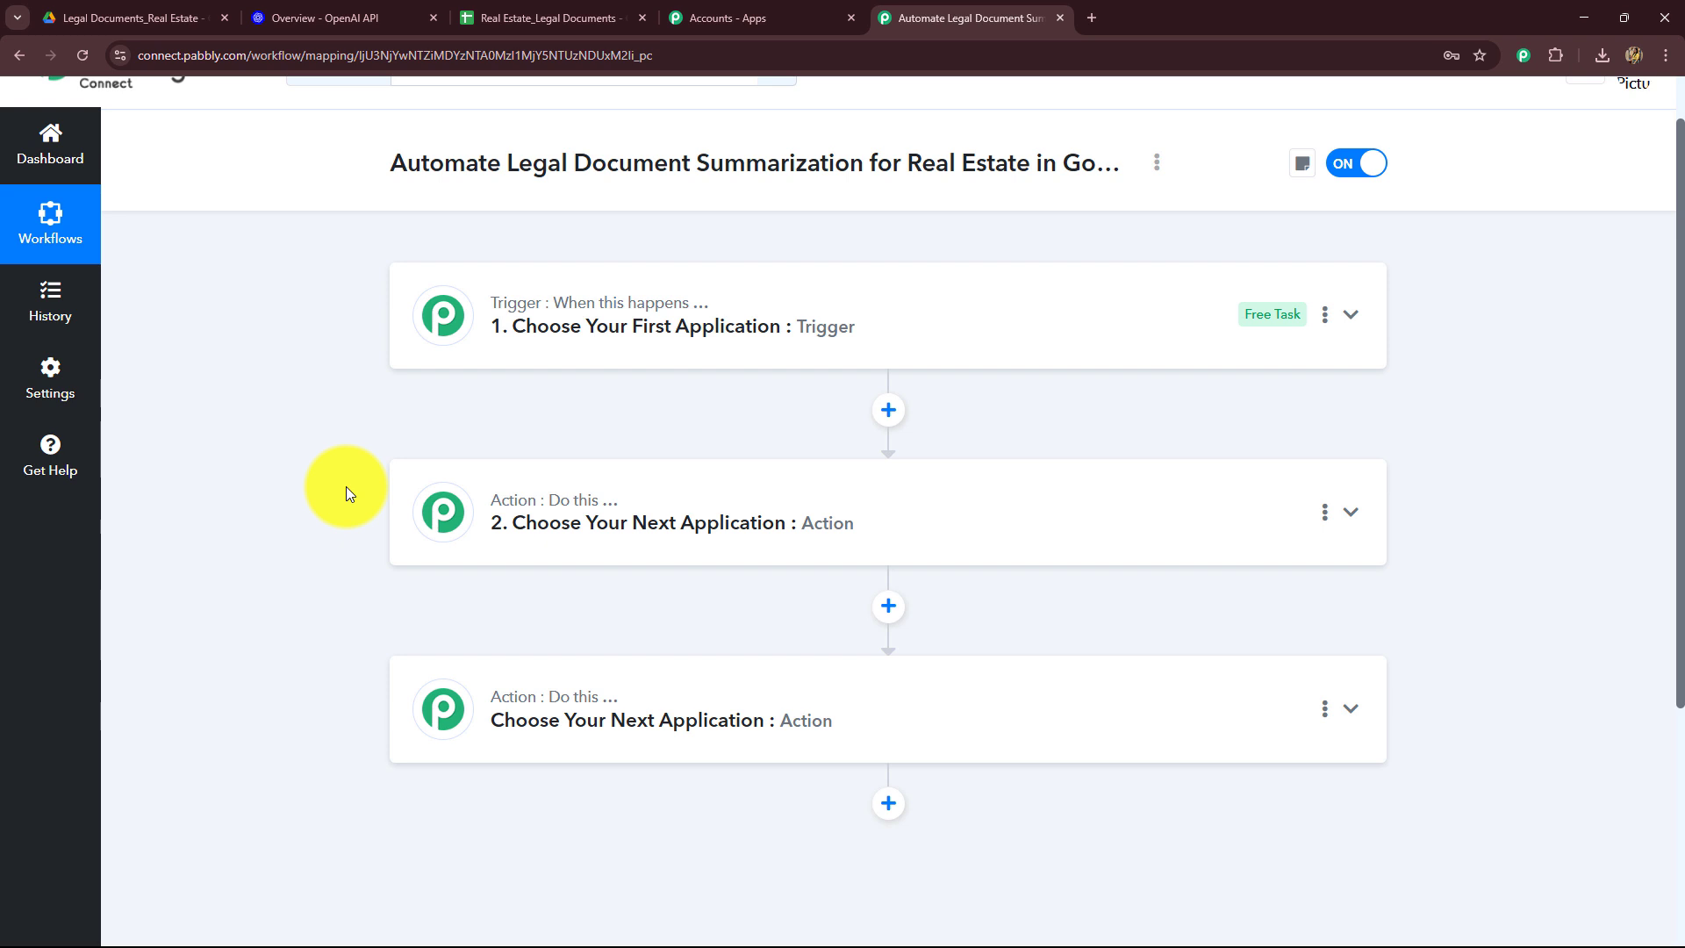
Step: Open the trigger step and choose Google Drive as its app by searching for it
{"action": "left_click", "coordinate": [448, 317]}
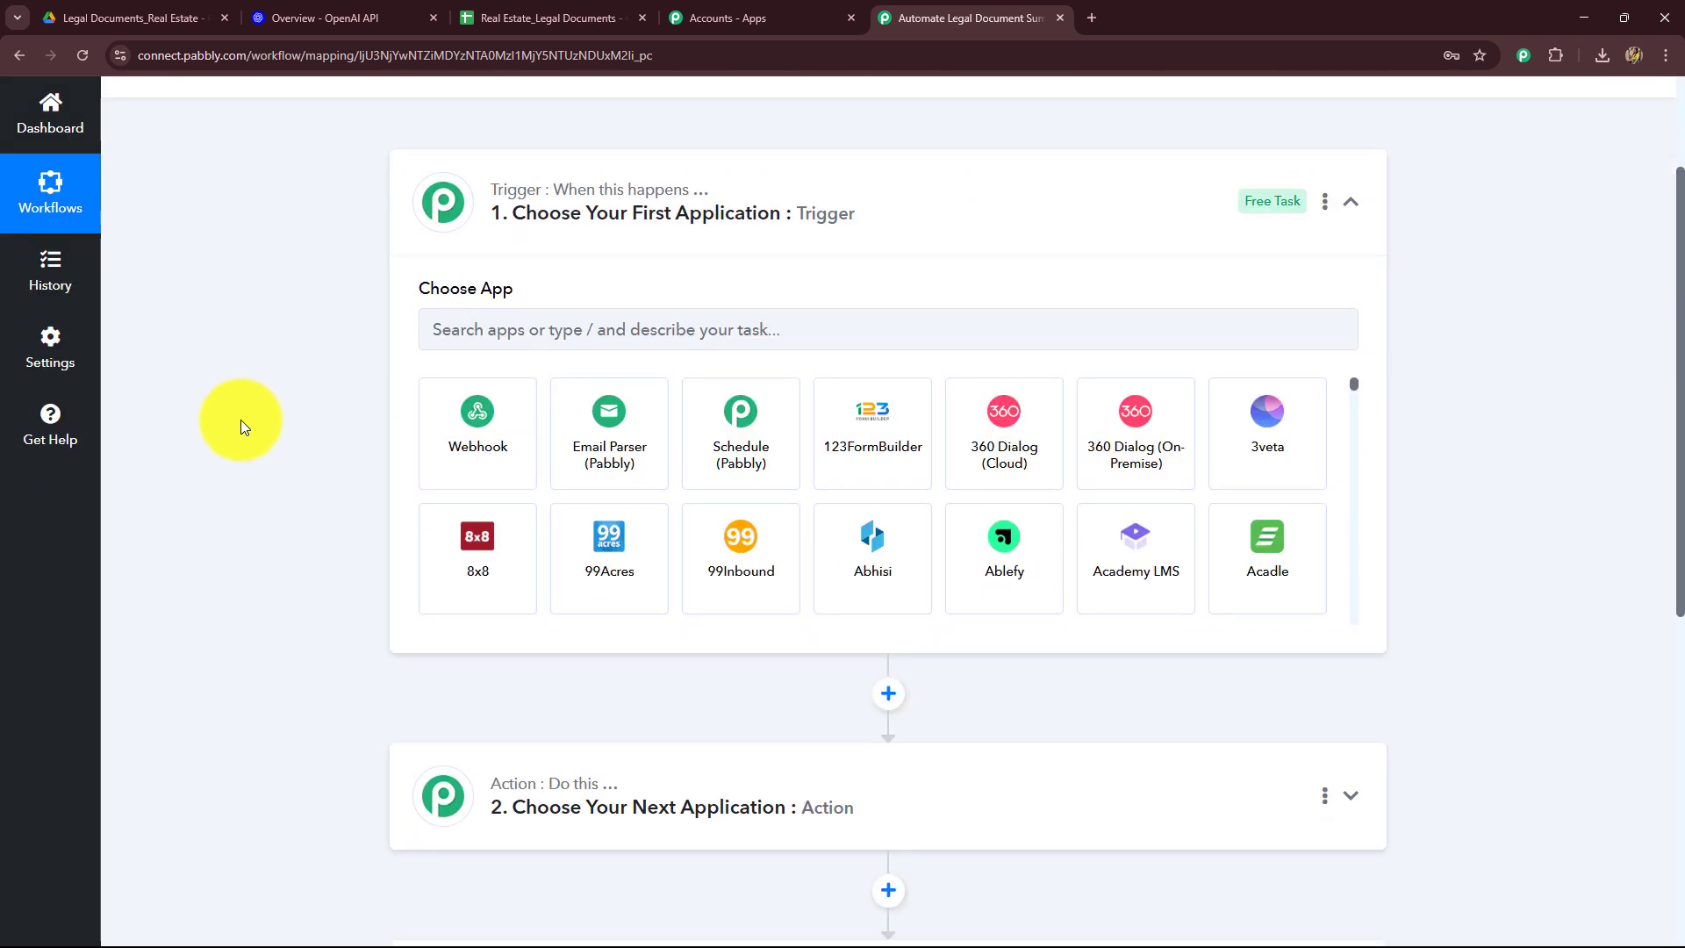
{"action": "left_click", "coordinate": [610, 332]}
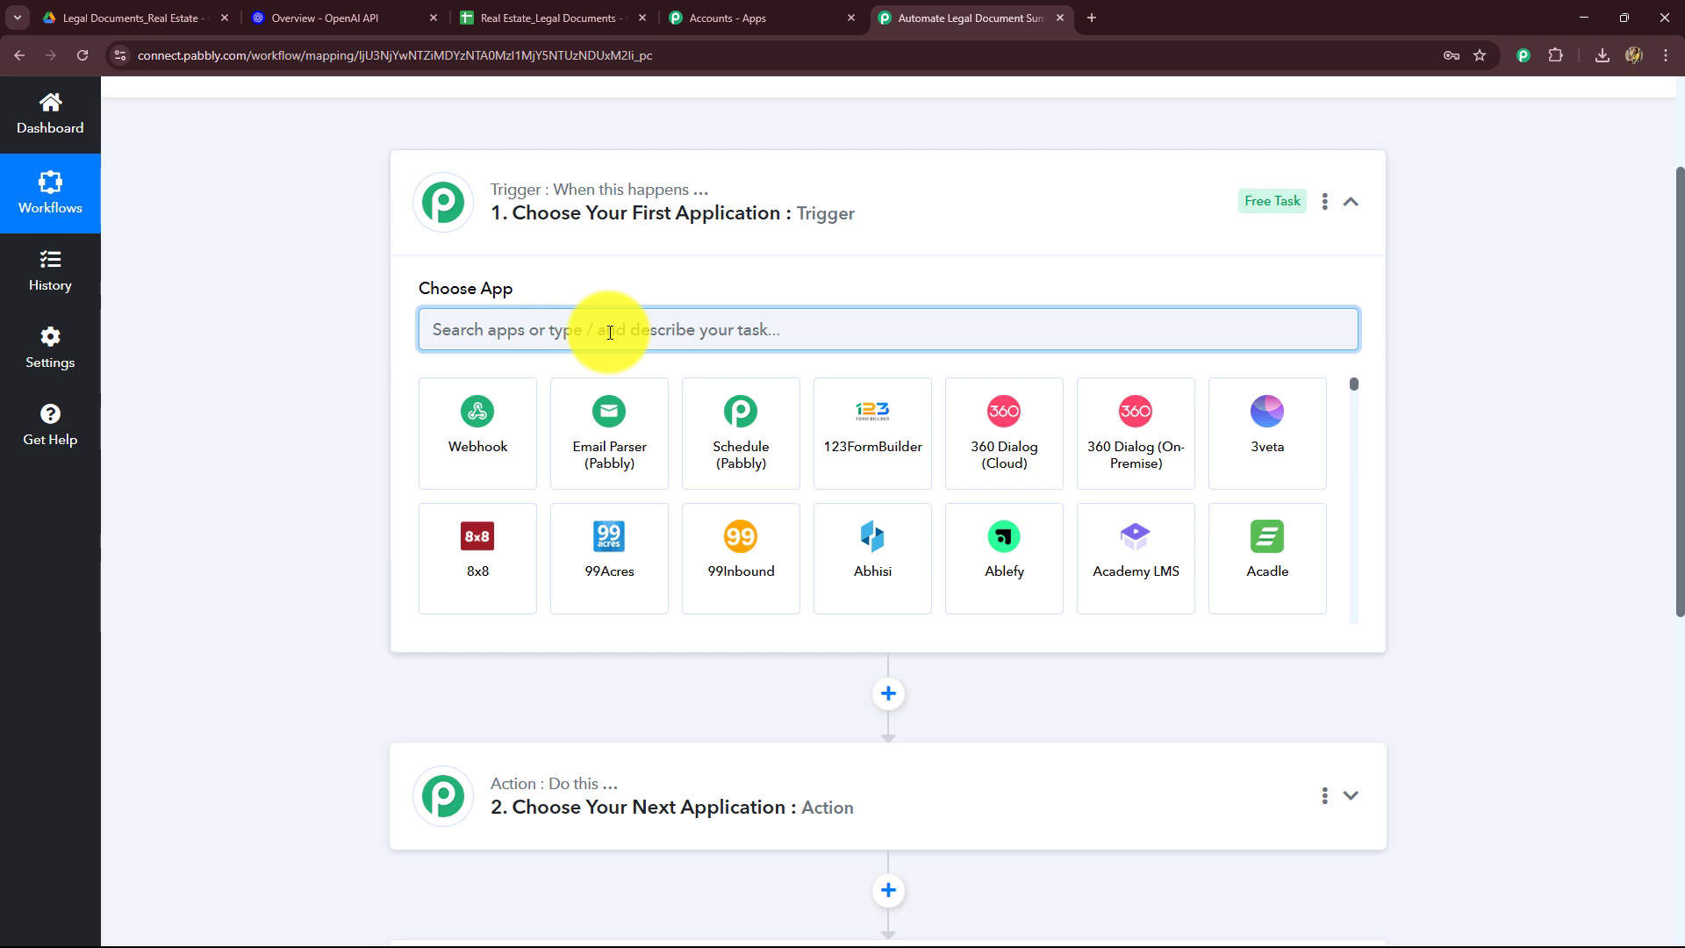
{"action": "type", "text": "Goo"}
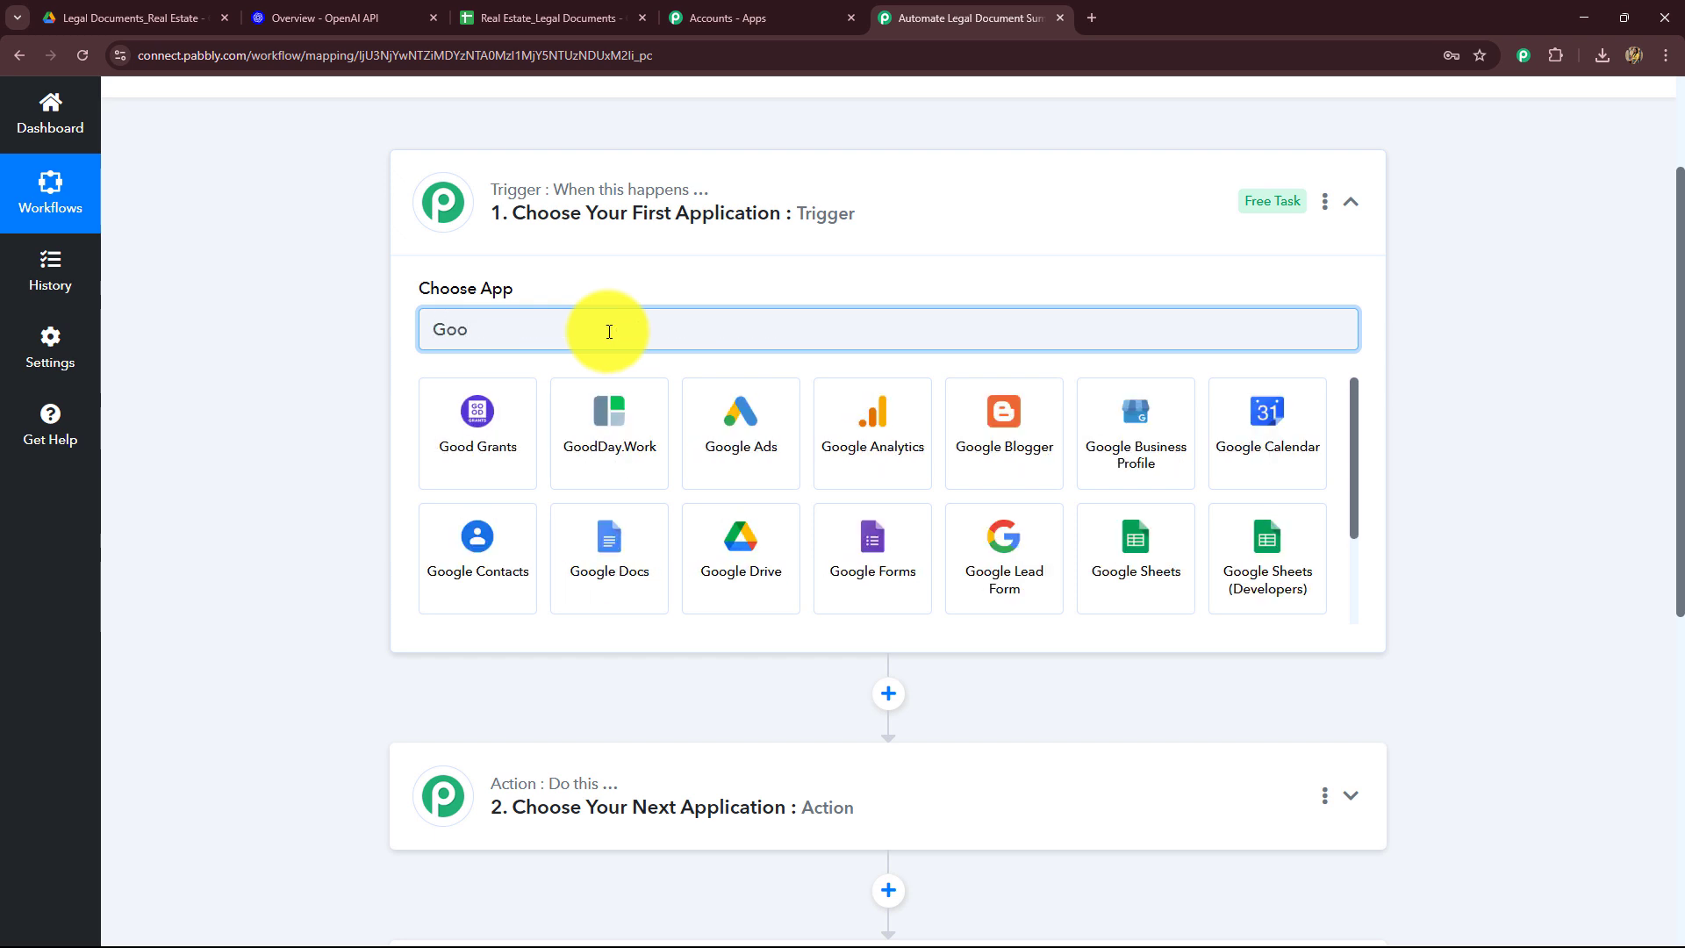
{"action": "left_click", "coordinate": [702, 561]}
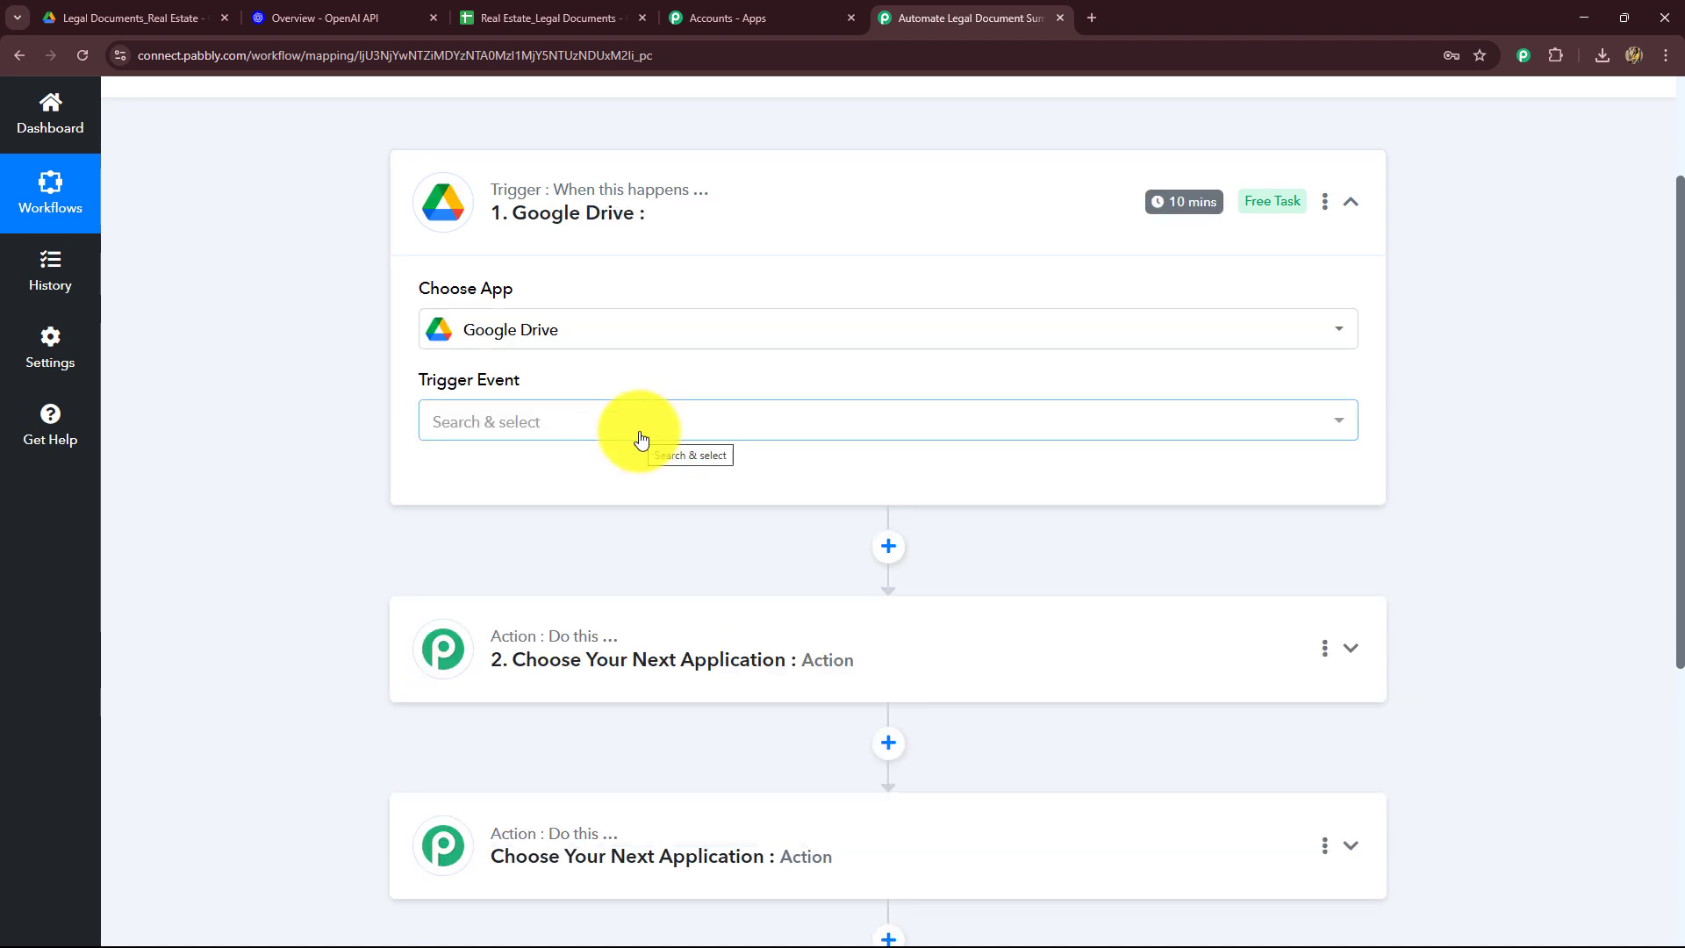
Step: Set the trigger event to New File in Specific Folder
{"action": "left_click", "coordinate": [486, 436]}
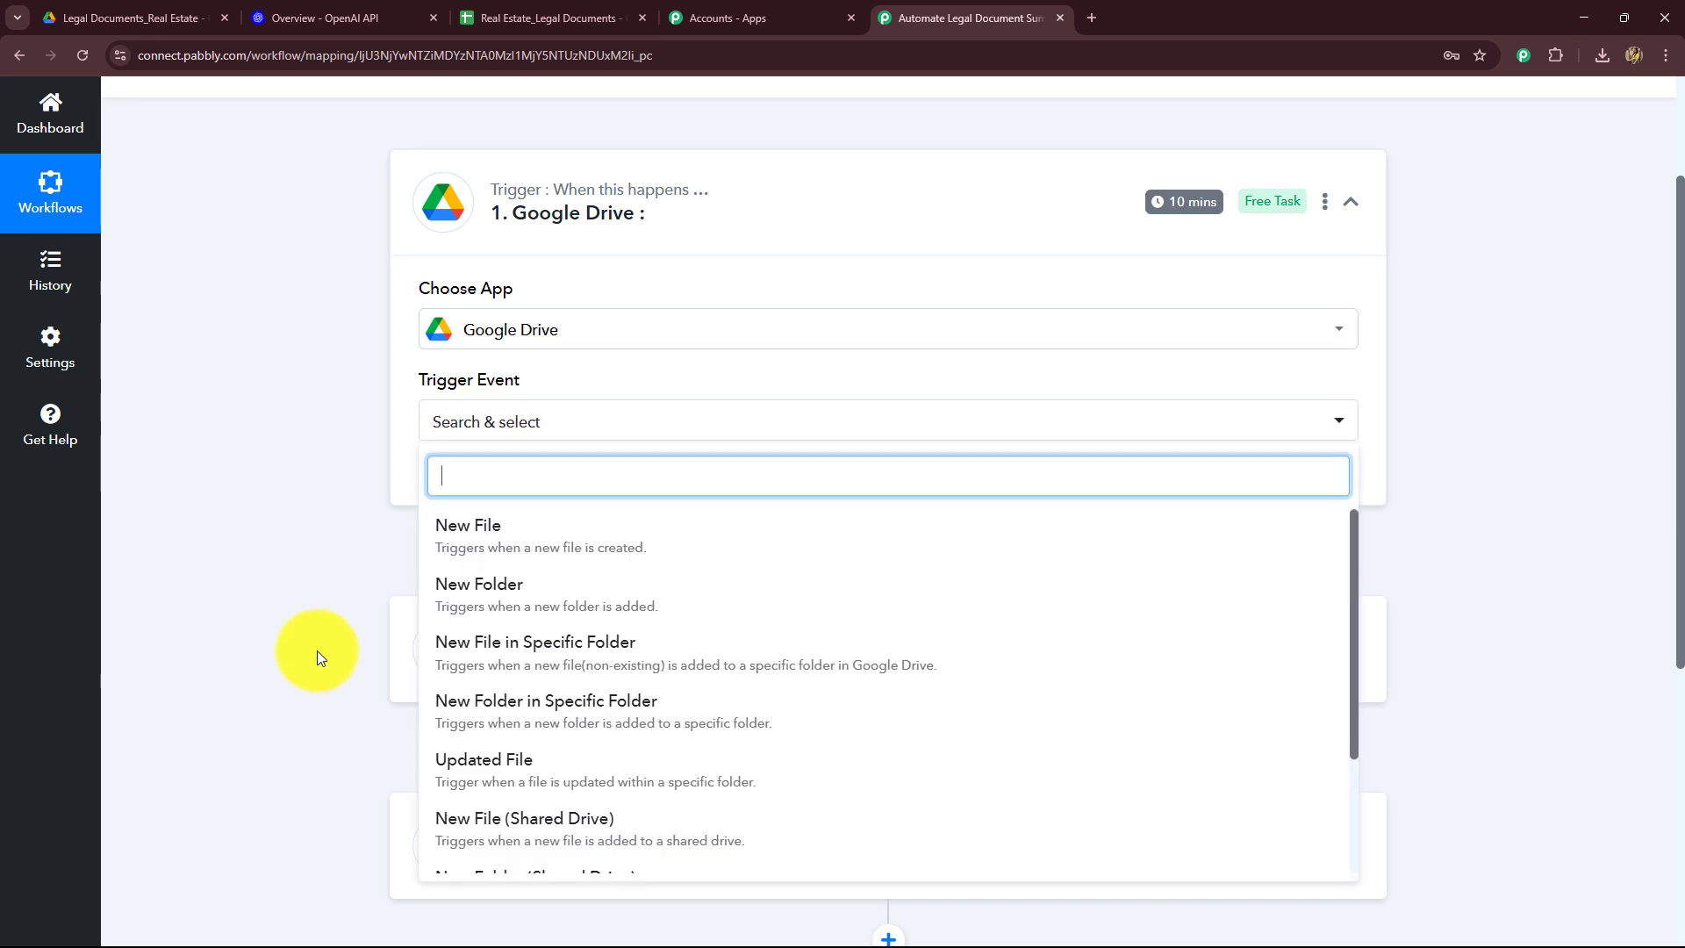
{"action": "left_click", "coordinate": [149, 21]}
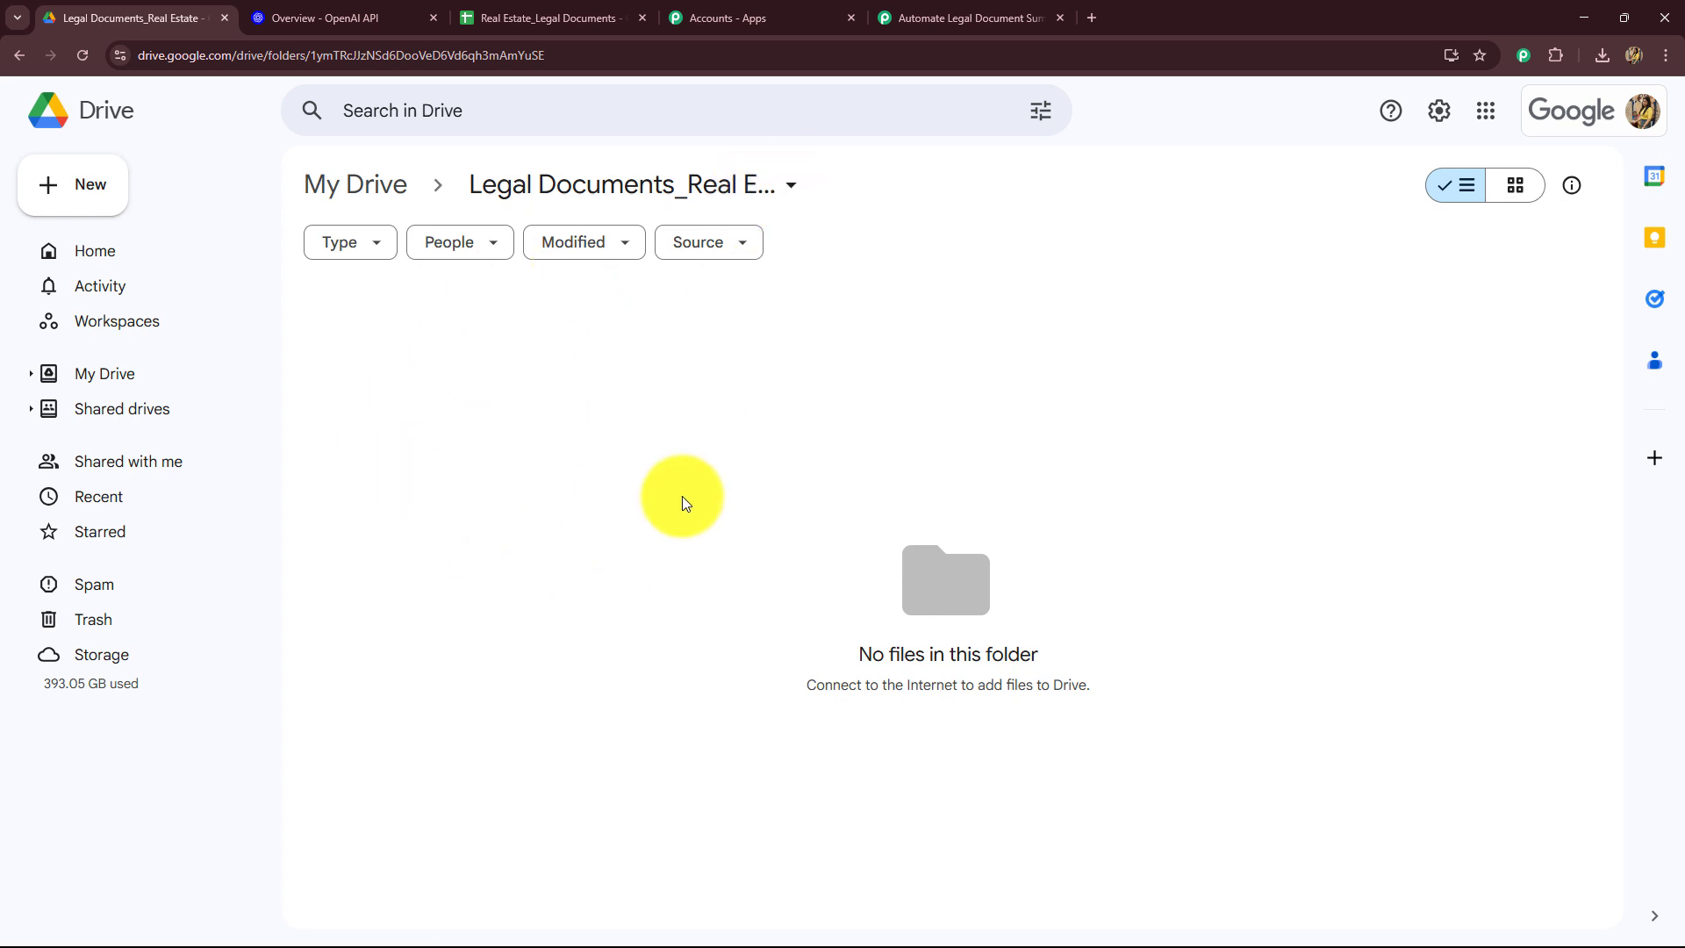
{"action": "left_click", "coordinate": [965, 18]}
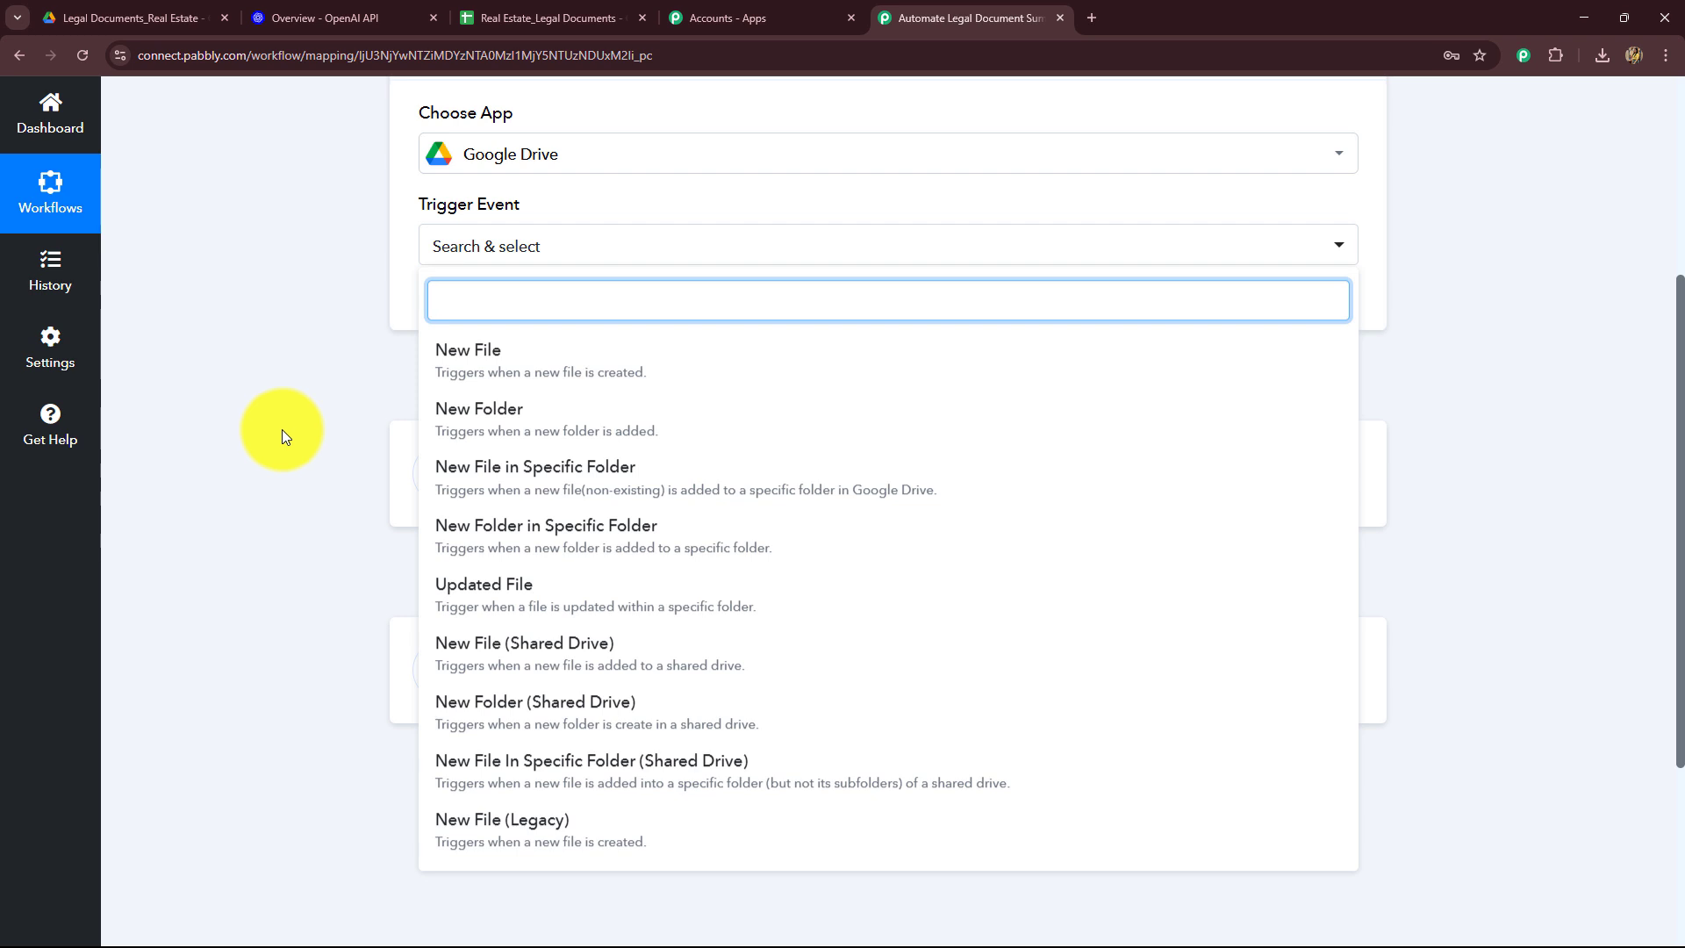
{"action": "left_click", "coordinate": [527, 487]}
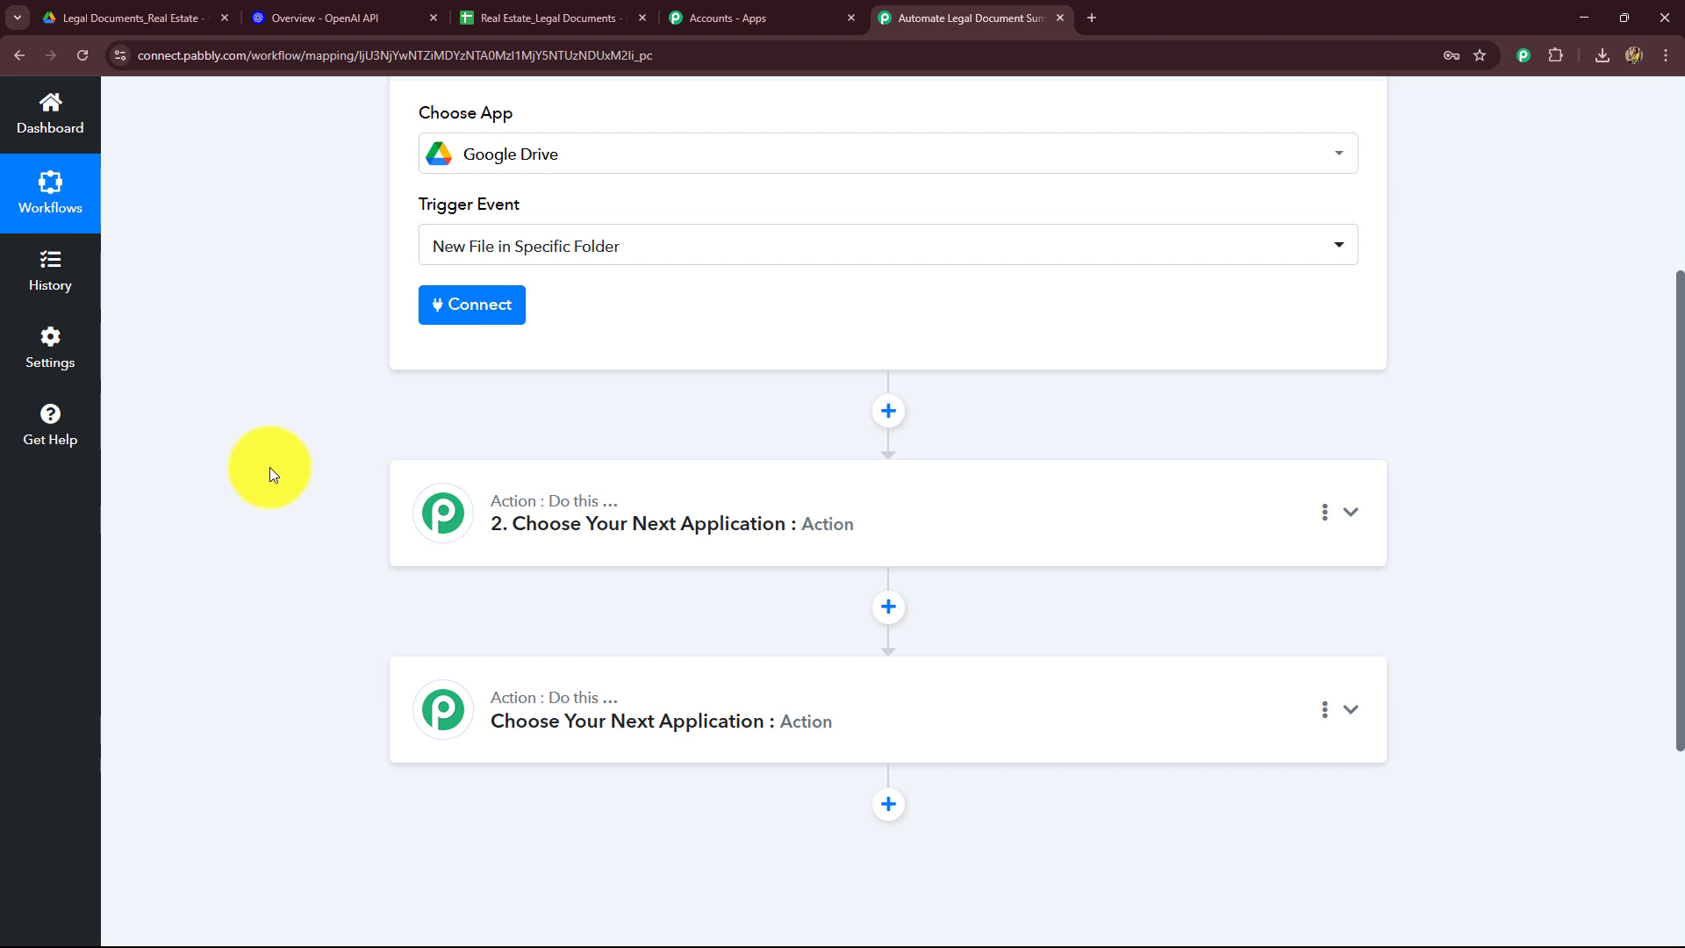
Step: Glance at the Legal Documents_Real Estate Drive folder and return to the workflow editor
{"action": "scroll", "coordinate": [271, 474], "scroll_direction": "up", "scroll_amount": 2}
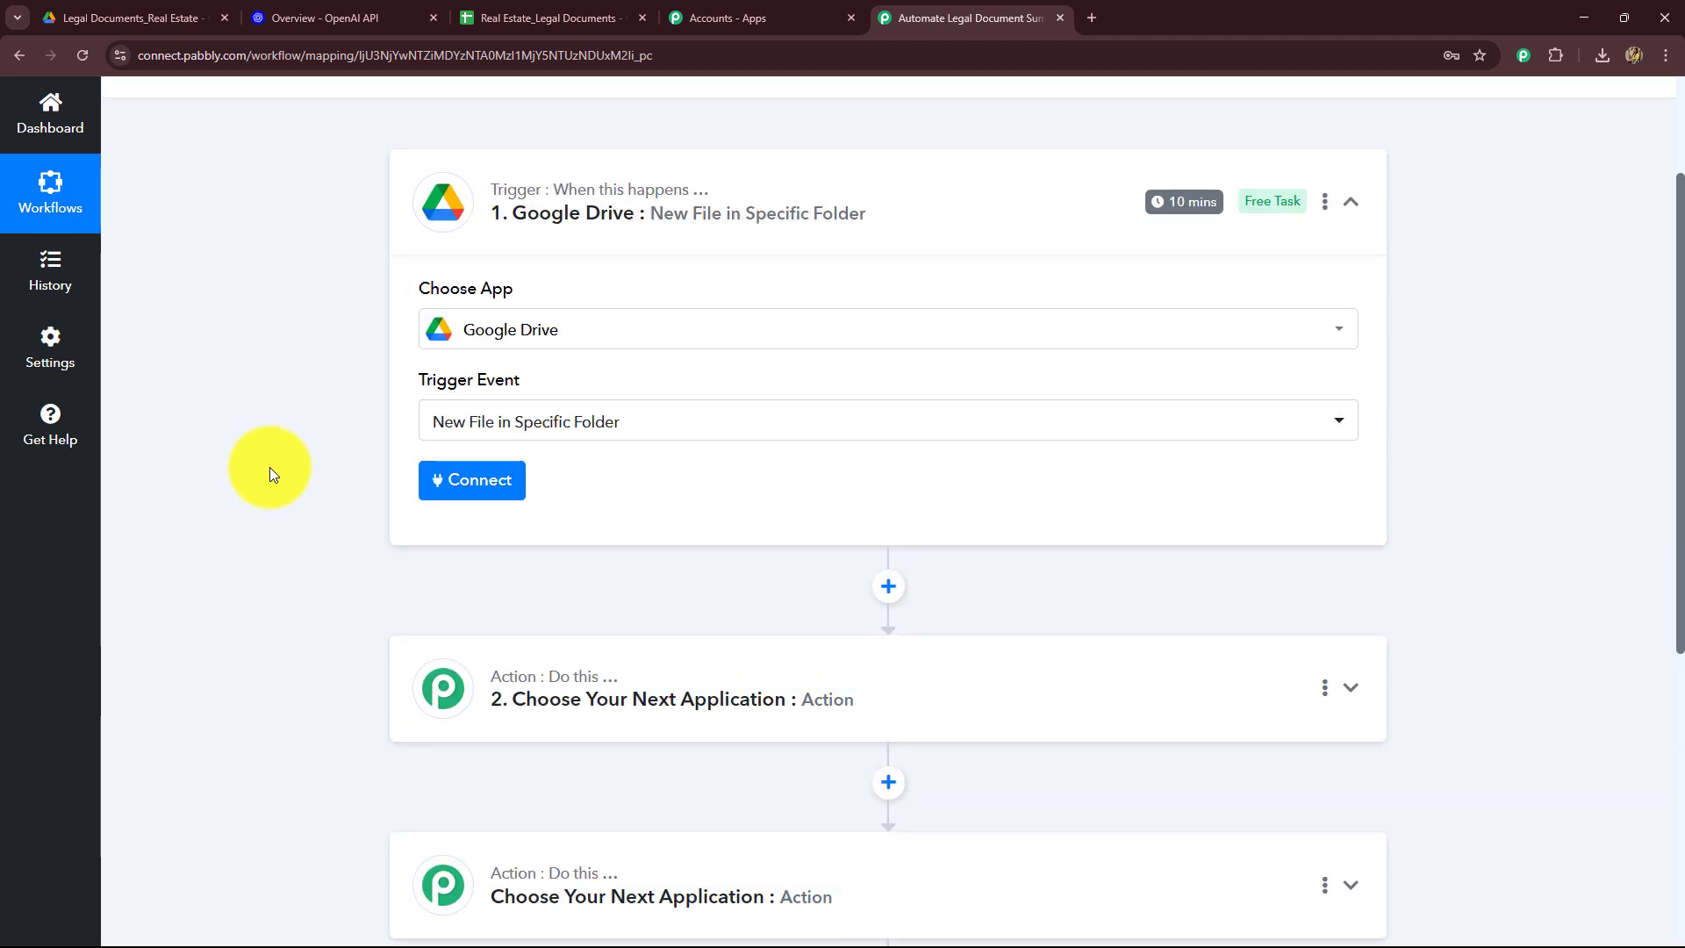
{"action": "left_click", "coordinate": [123, 17]}
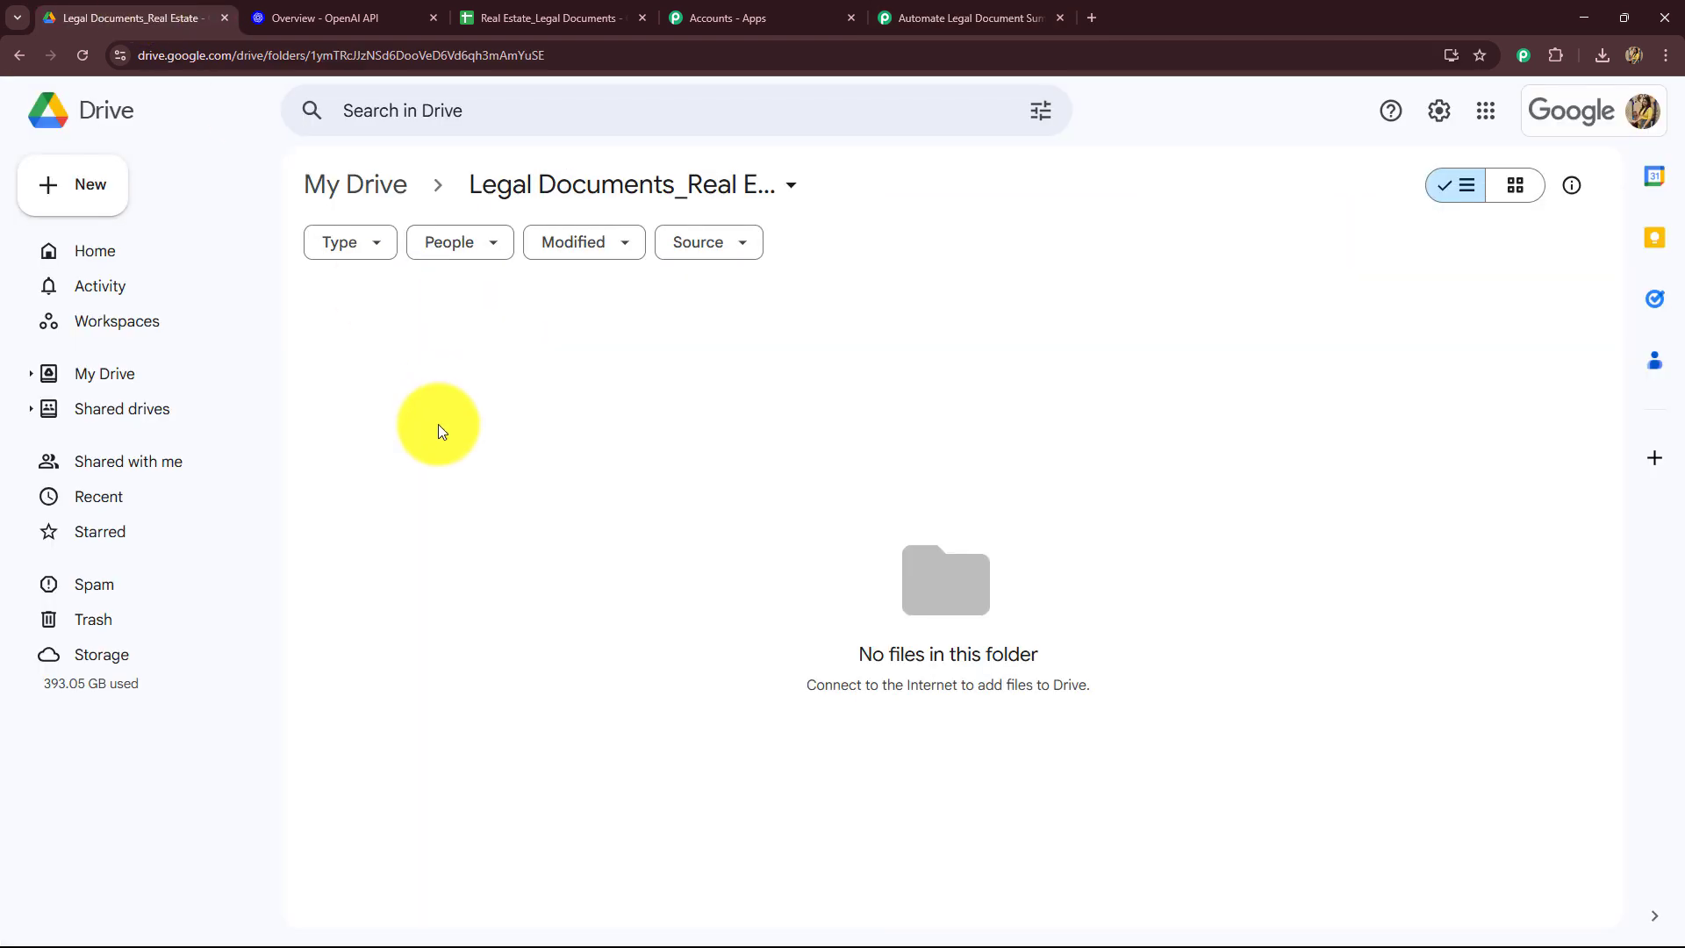
{"action": "left_click", "coordinate": [961, 19]}
{"action": "left_click", "coordinate": [147, 12]}
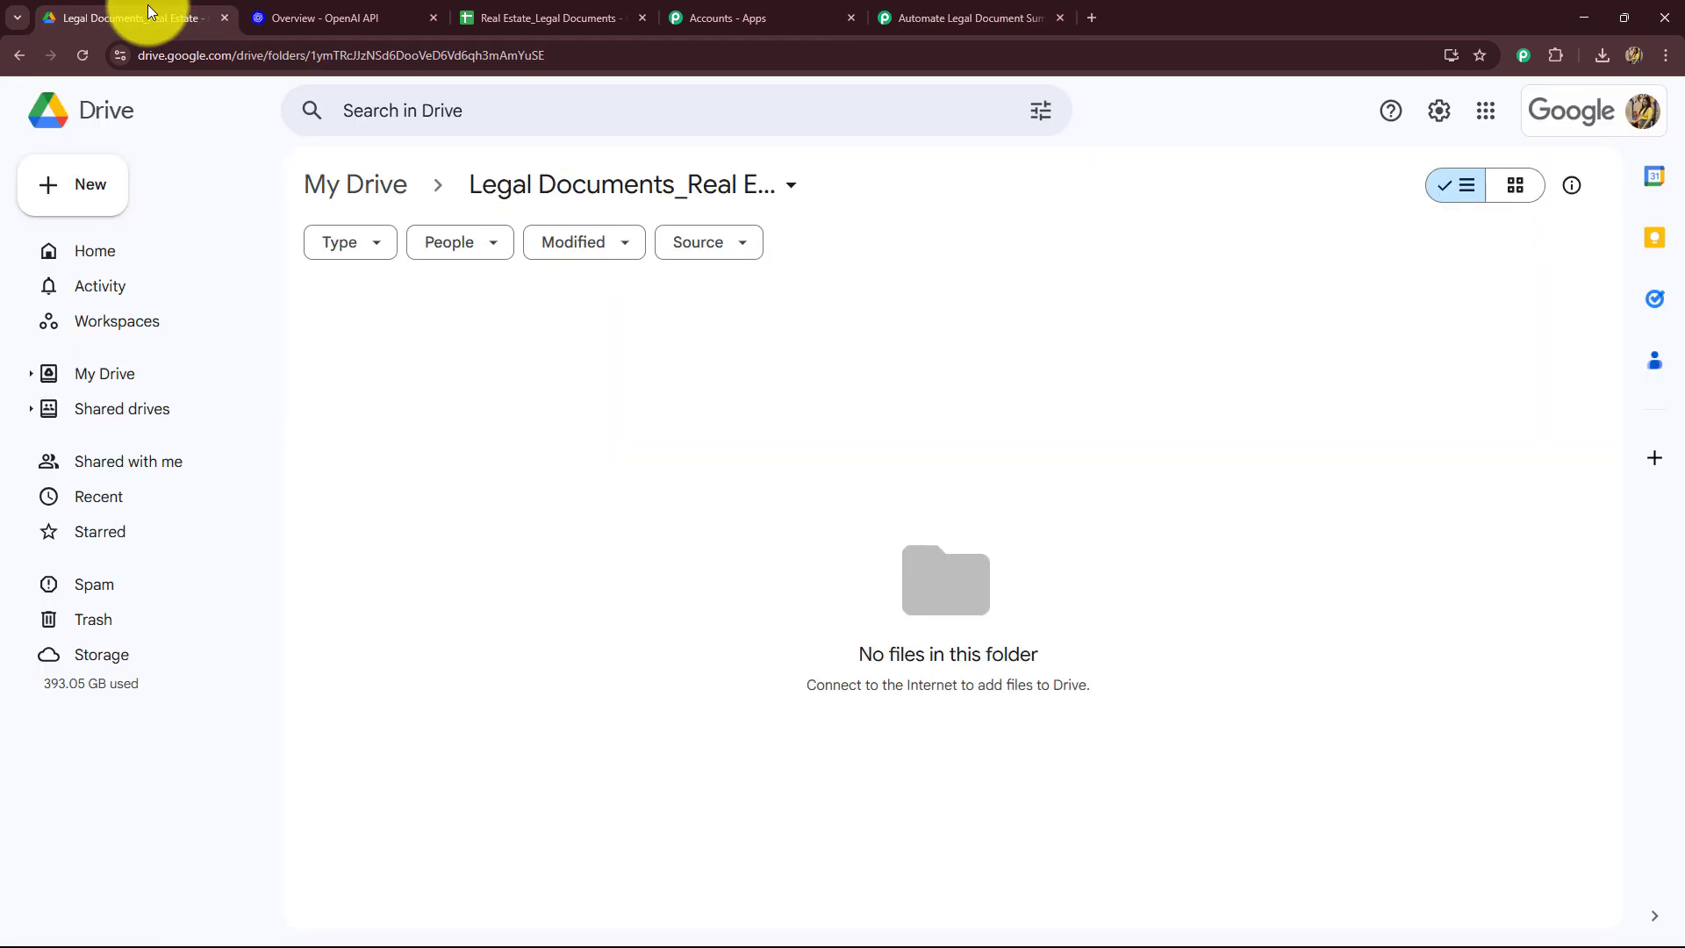
{"action": "left_click", "coordinate": [1000, 14]}
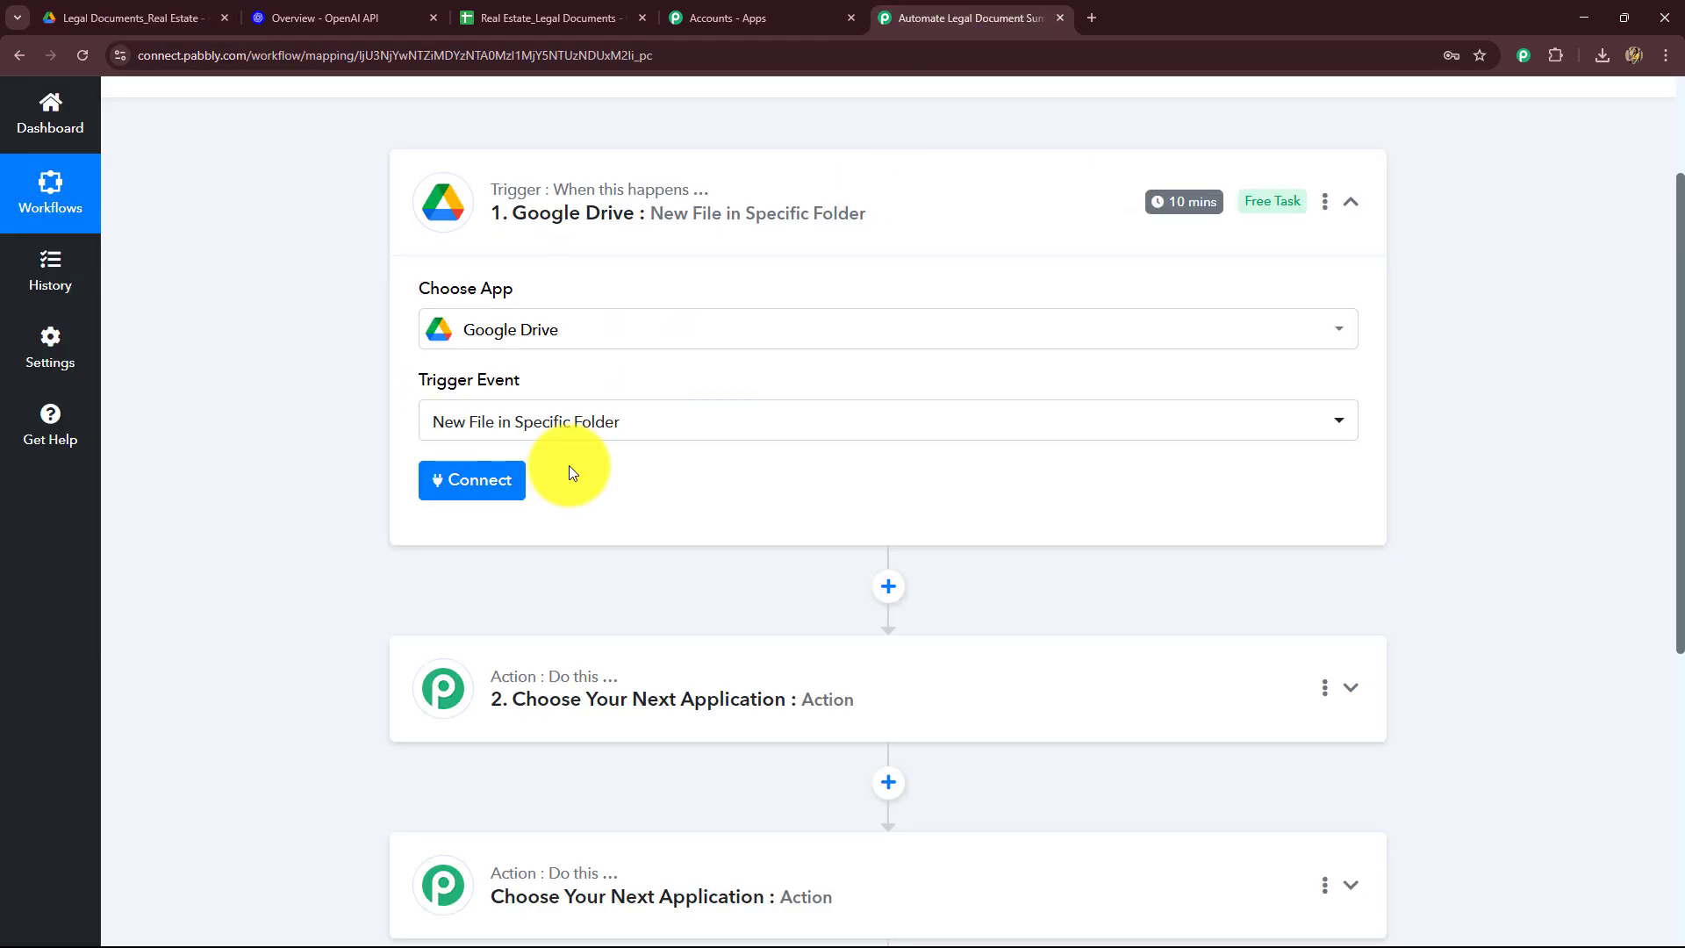
Step: Add a new Google Drive connection by signing in with the Google account and allowing Pabbly access
{"action": "left_click", "coordinate": [500, 490]}
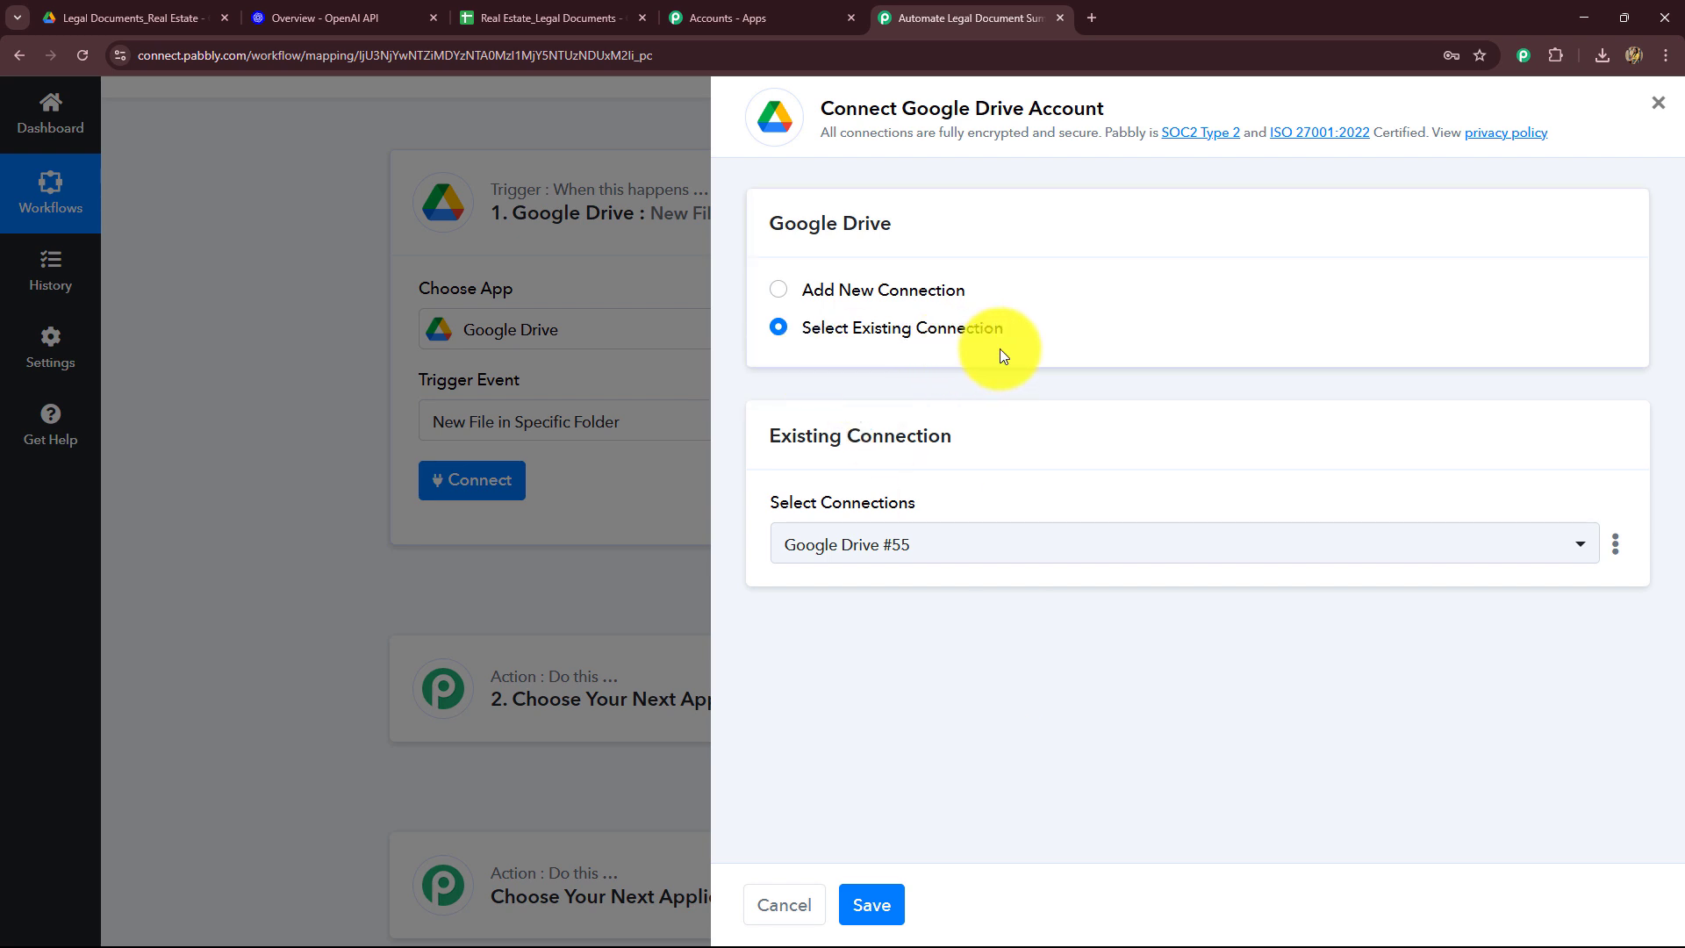
{"action": "left_click", "coordinate": [781, 290]}
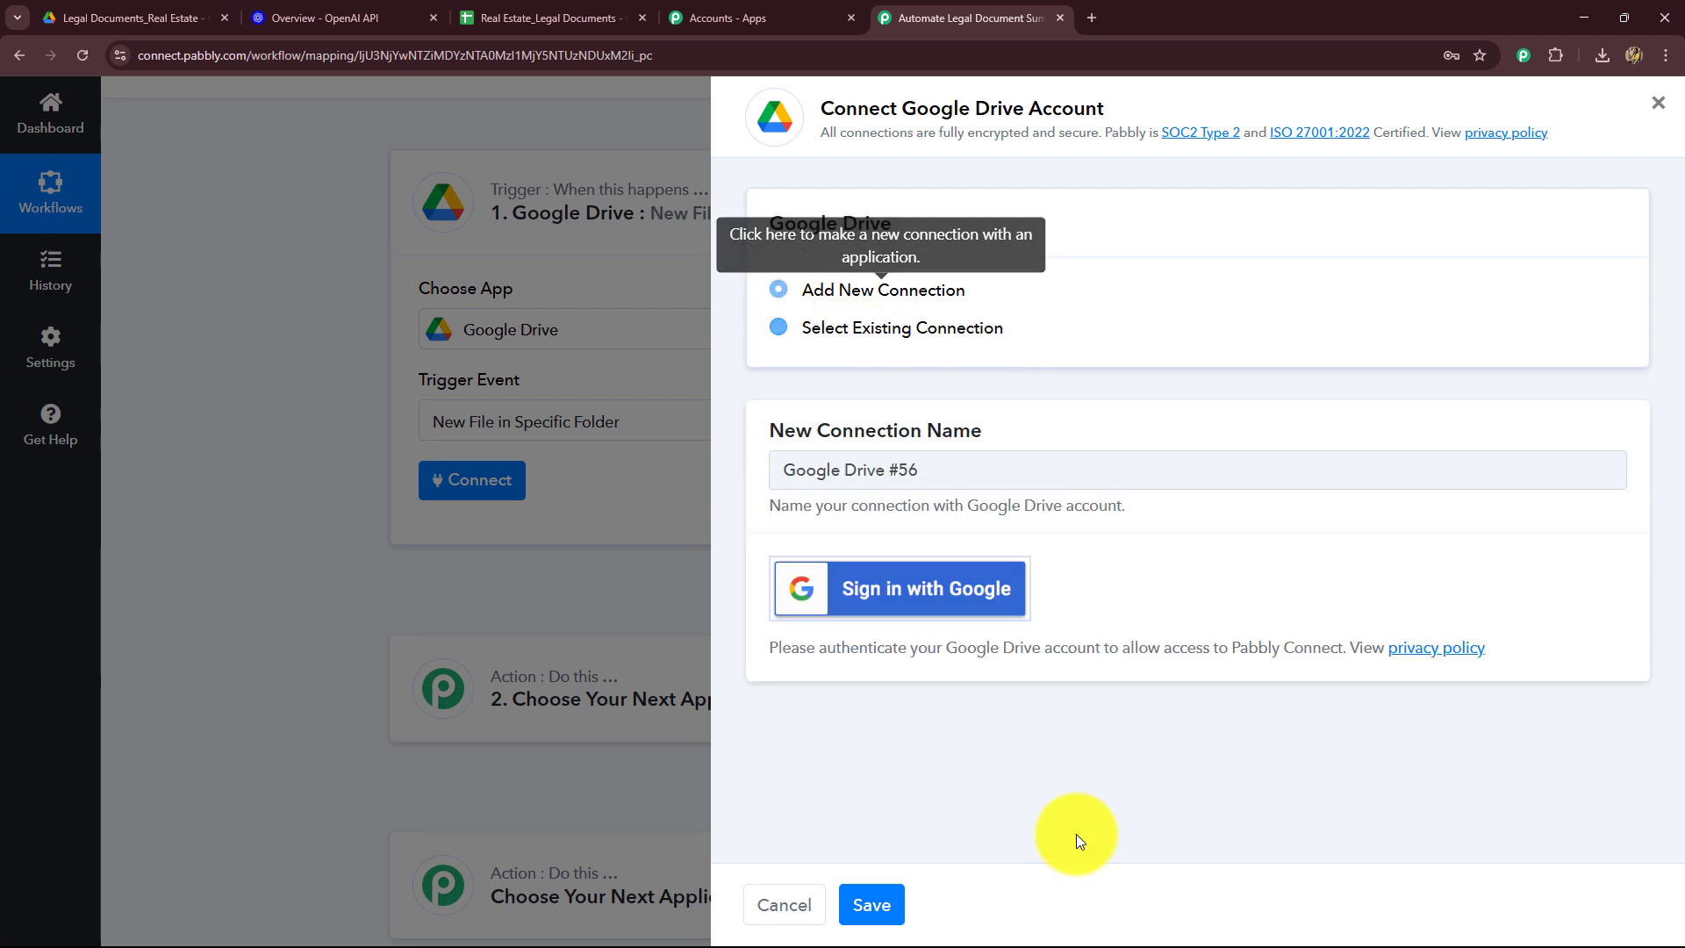
{"action": "left_click", "coordinate": [865, 594]}
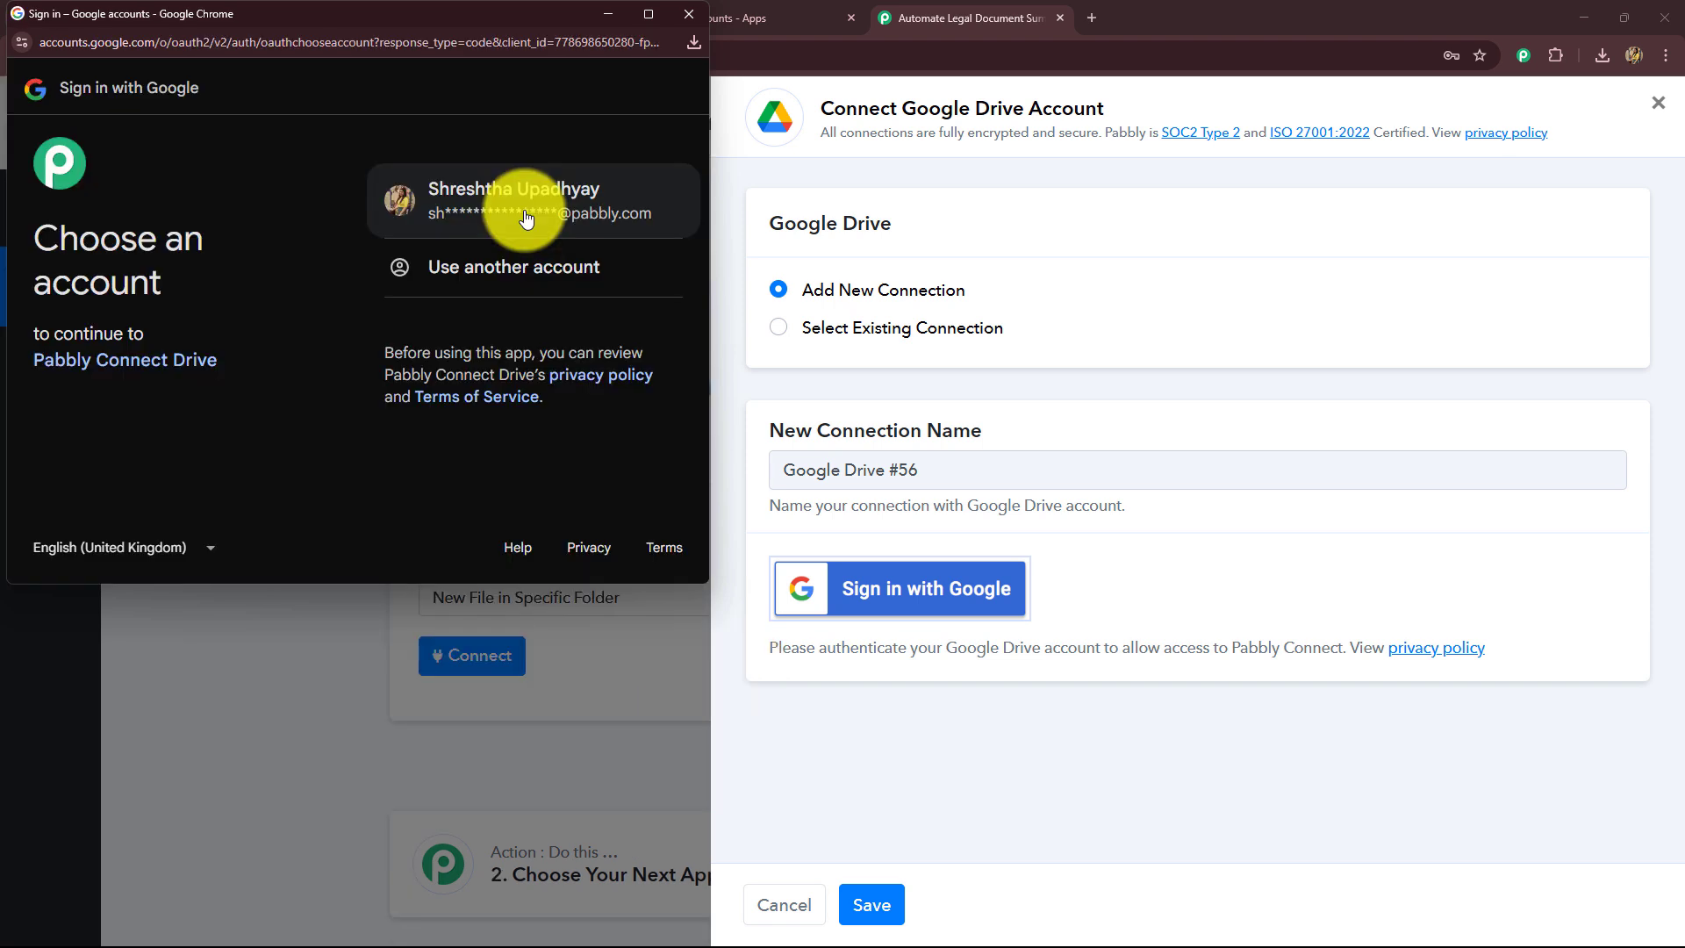
{"action": "left_click", "coordinate": [514, 230]}
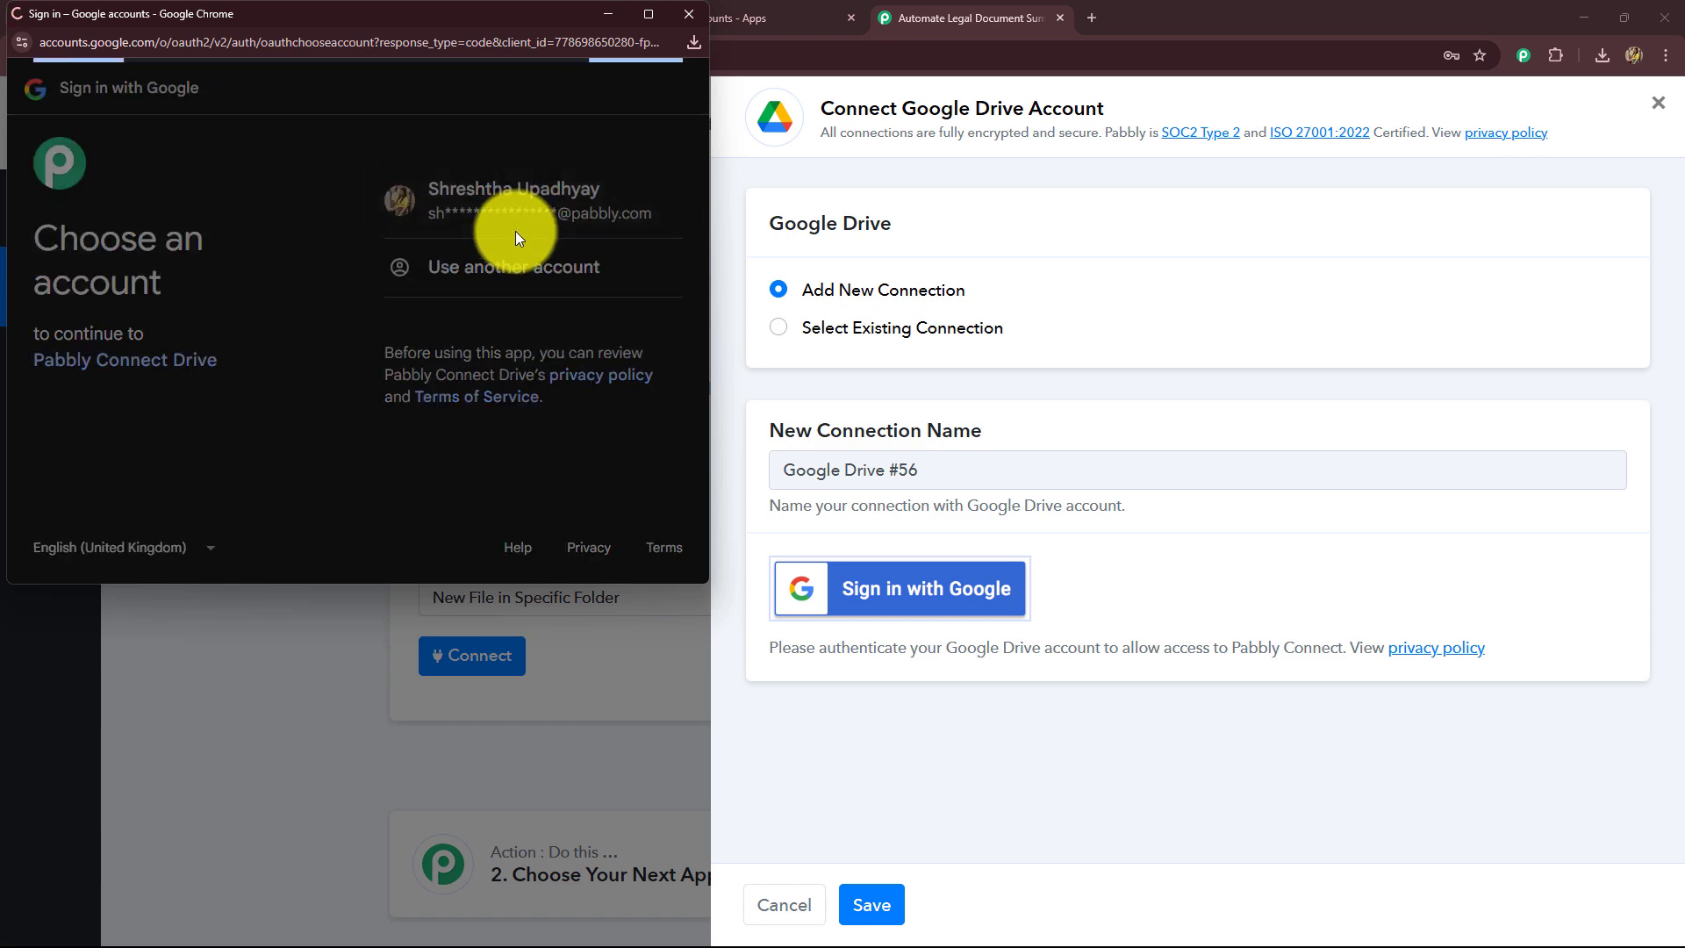
{"action": "scroll", "coordinate": [460, 360], "scroll_direction": "down", "scroll_amount": 3}
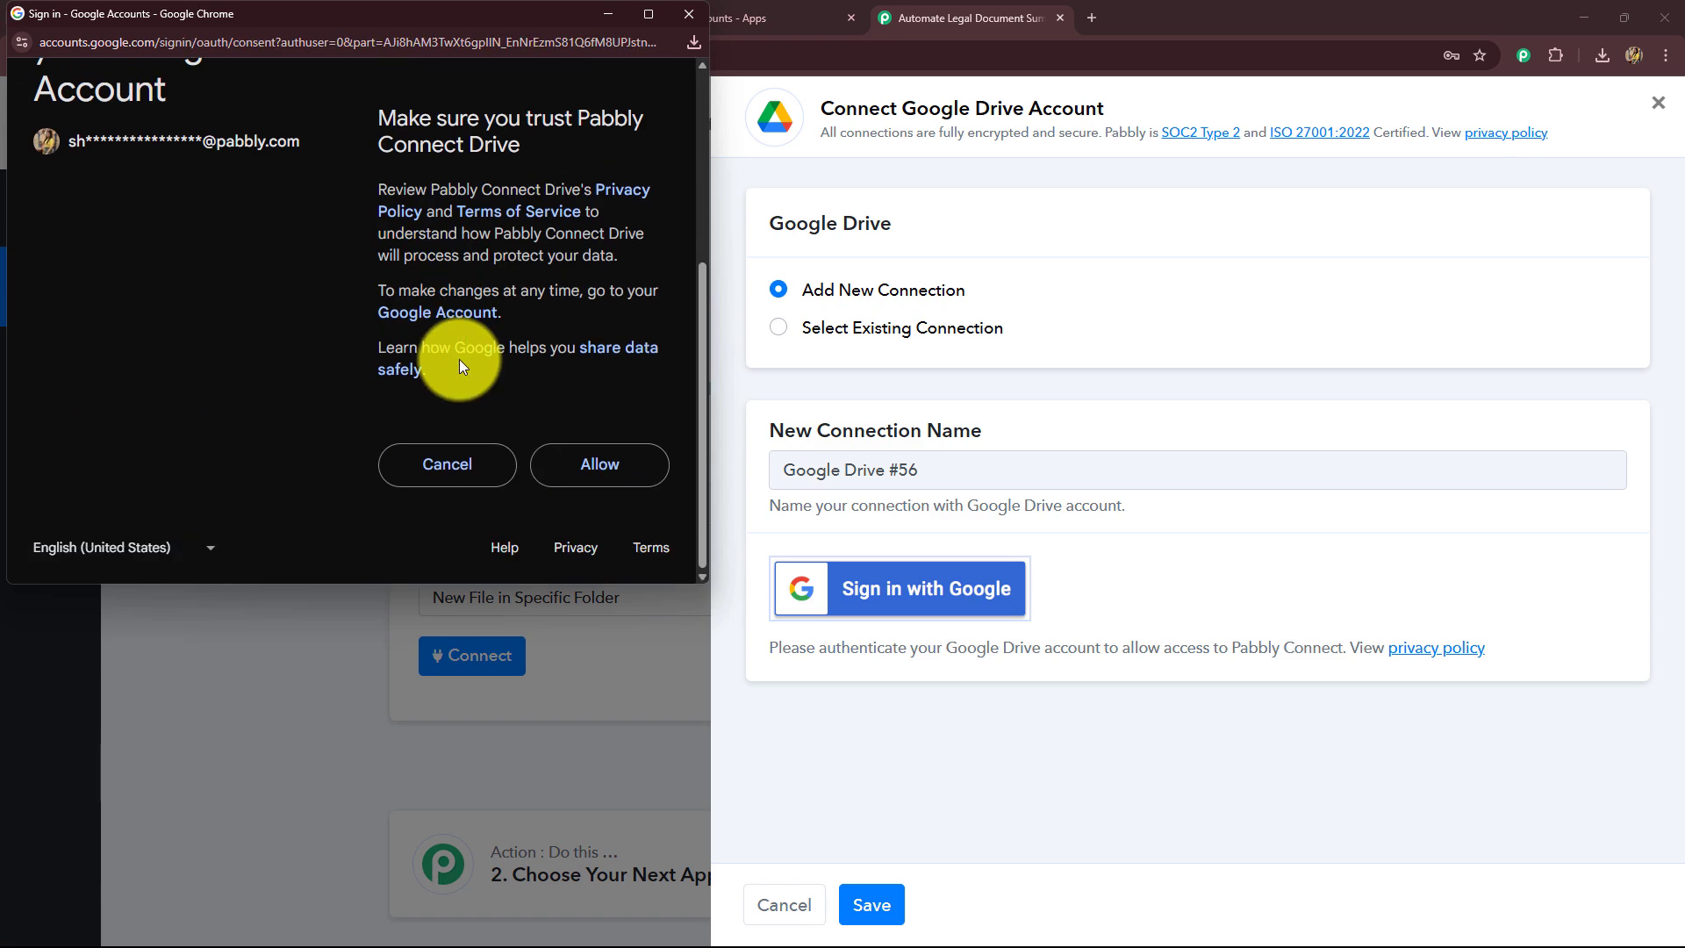
{"action": "scroll", "coordinate": [460, 360], "scroll_direction": "up", "scroll_amount": 4}
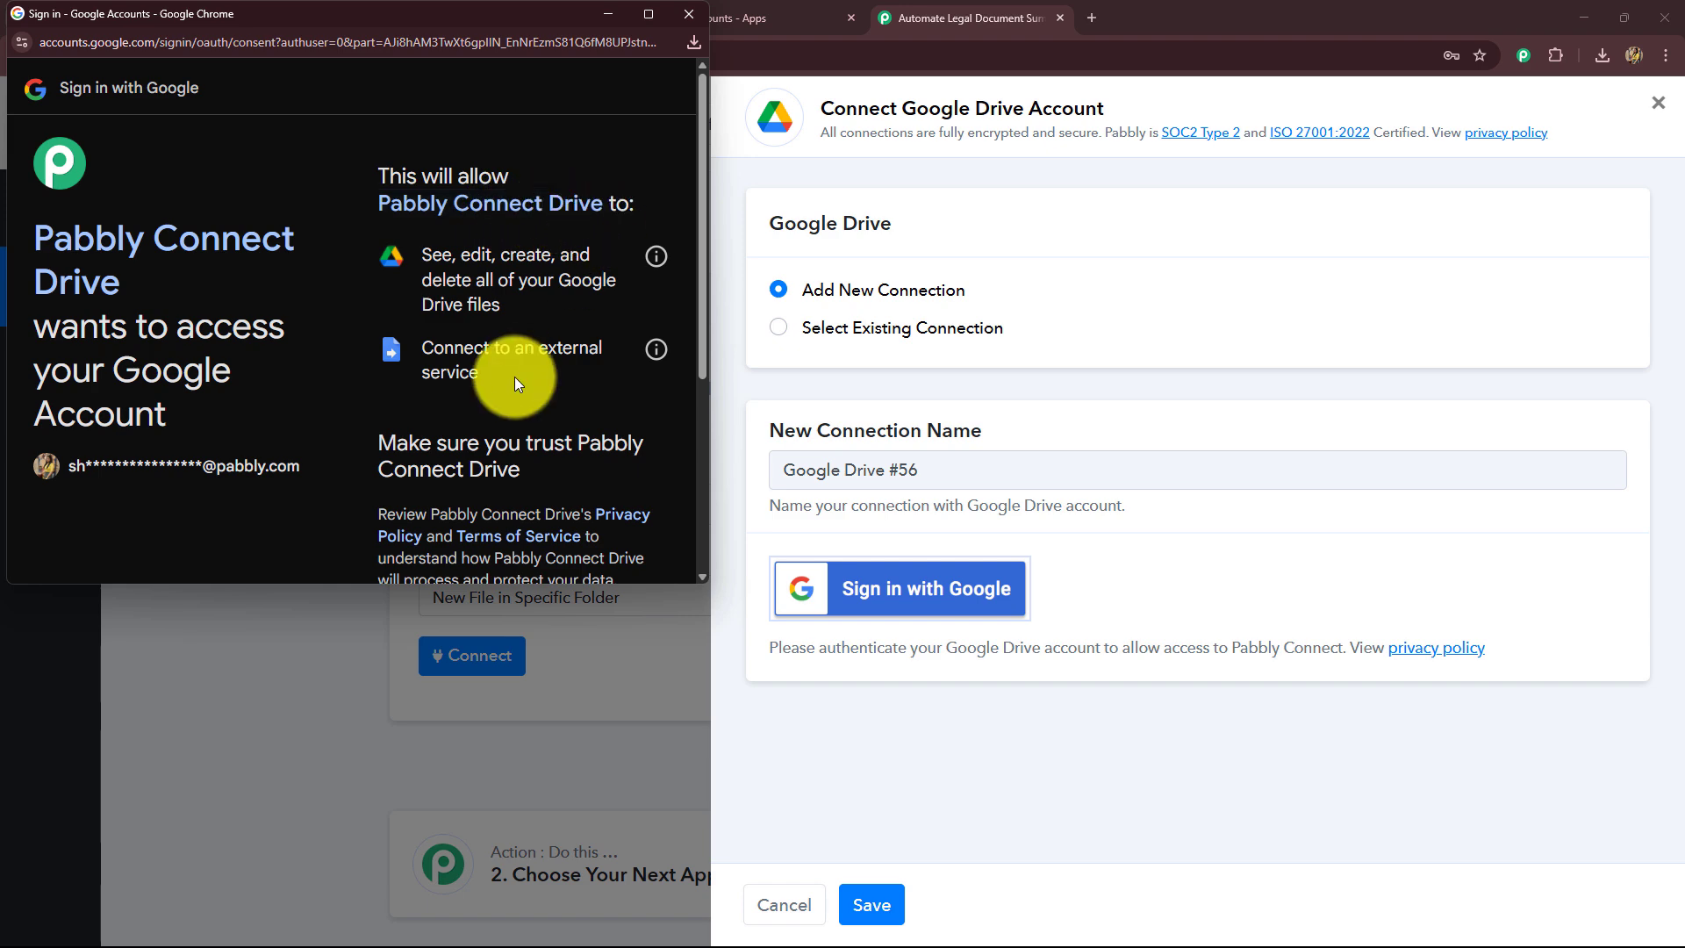
{"action": "scroll", "coordinate": [514, 382], "scroll_direction": "down", "scroll_amount": 4}
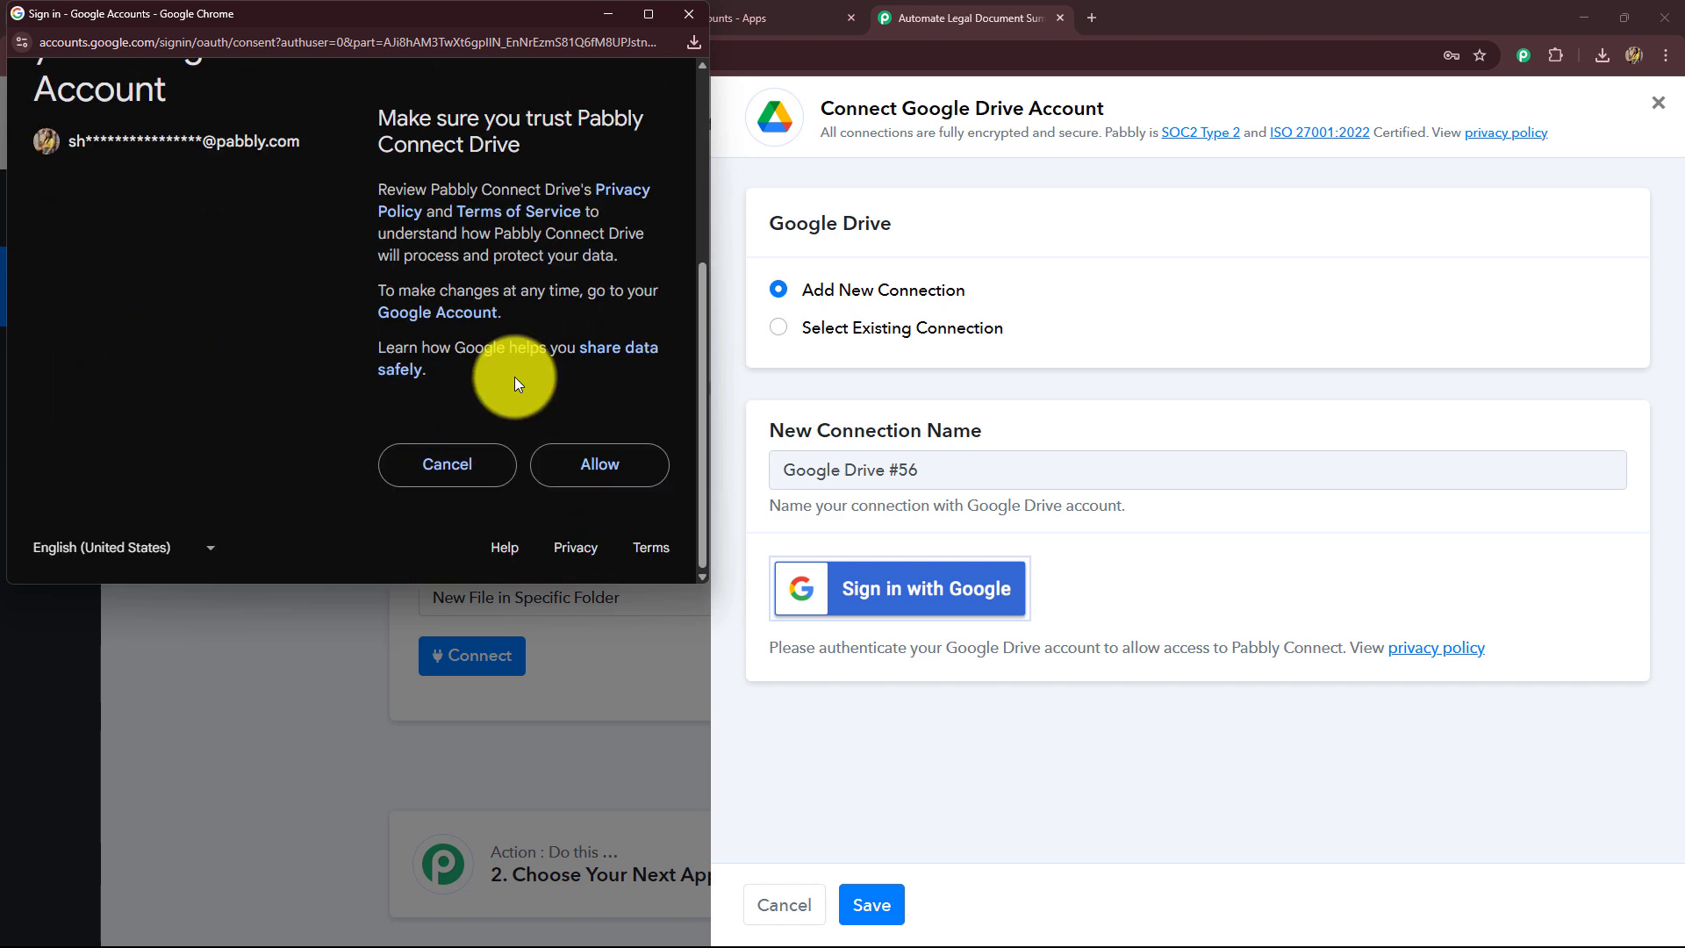
{"action": "left_click", "coordinate": [600, 482]}
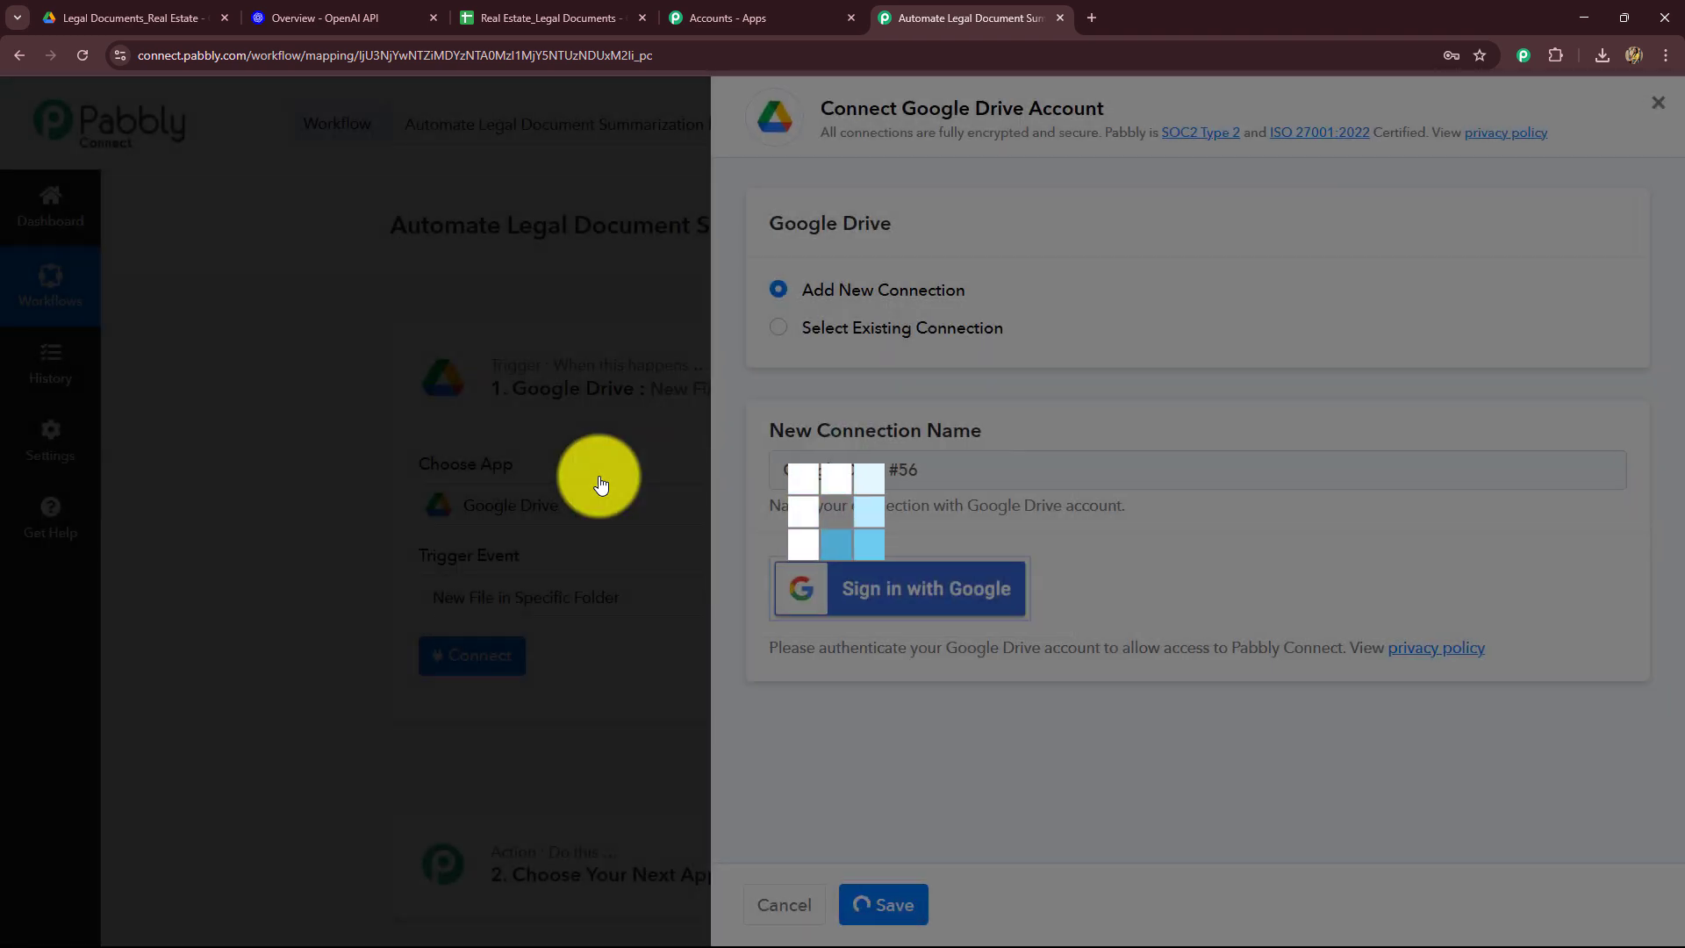
{"action": "scroll", "coordinate": [360, 486], "scroll_direction": "down", "scroll_amount": 4}
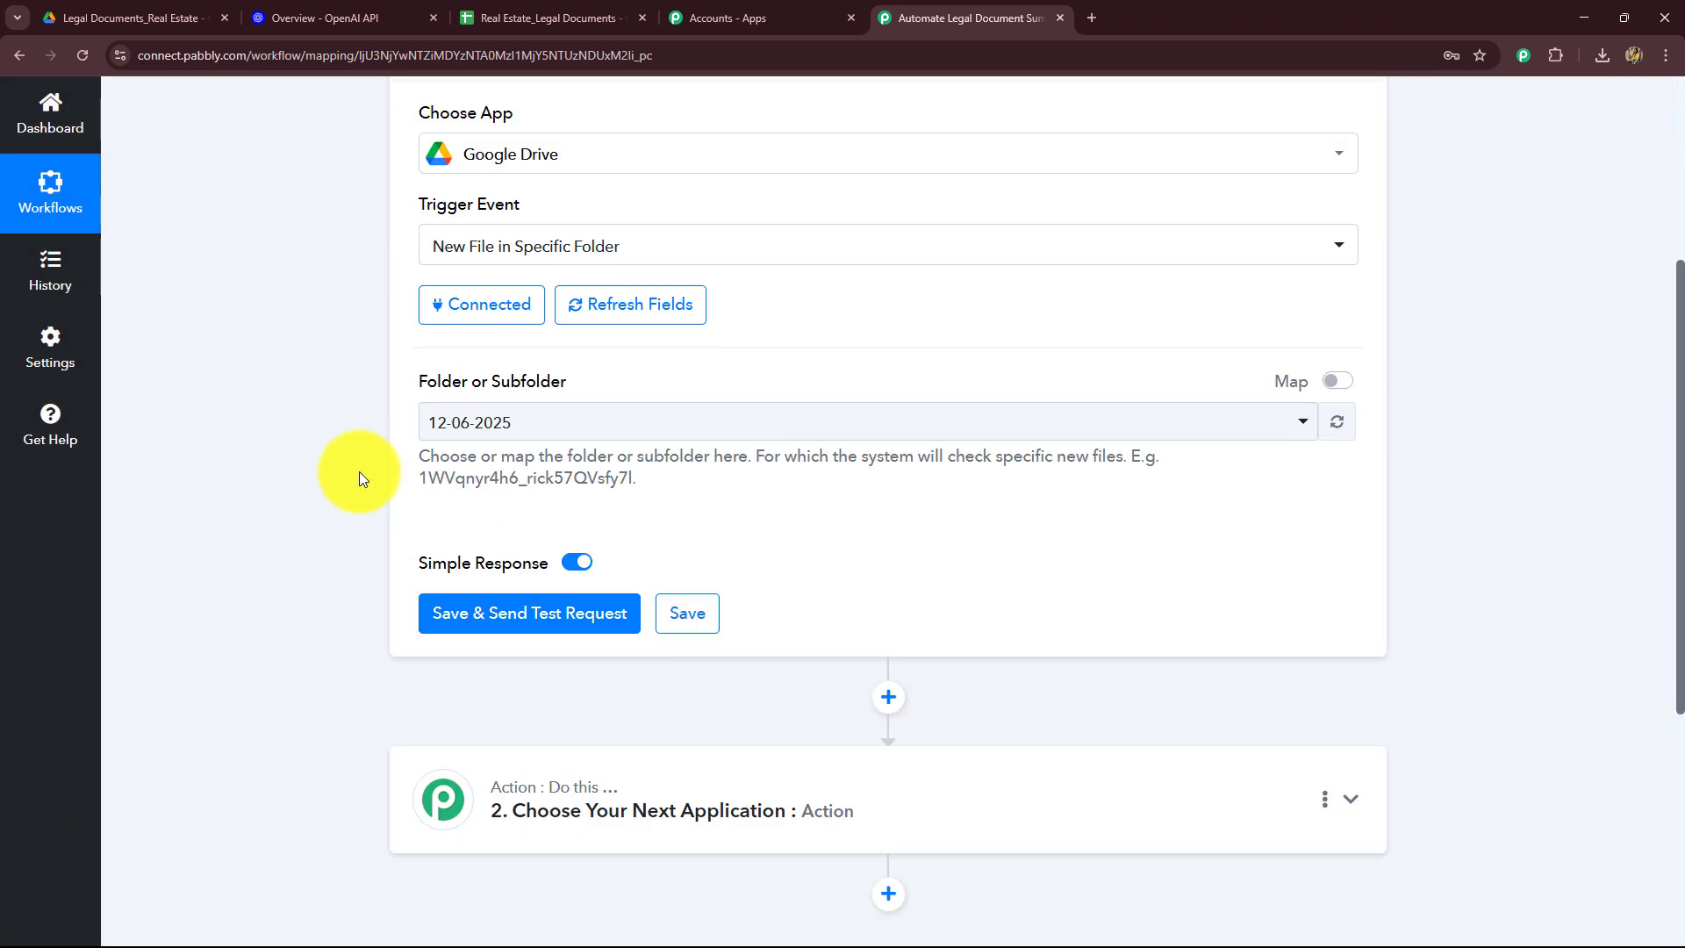
{"action": "scroll", "coordinate": [361, 465], "scroll_direction": "up", "scroll_amount": 2}
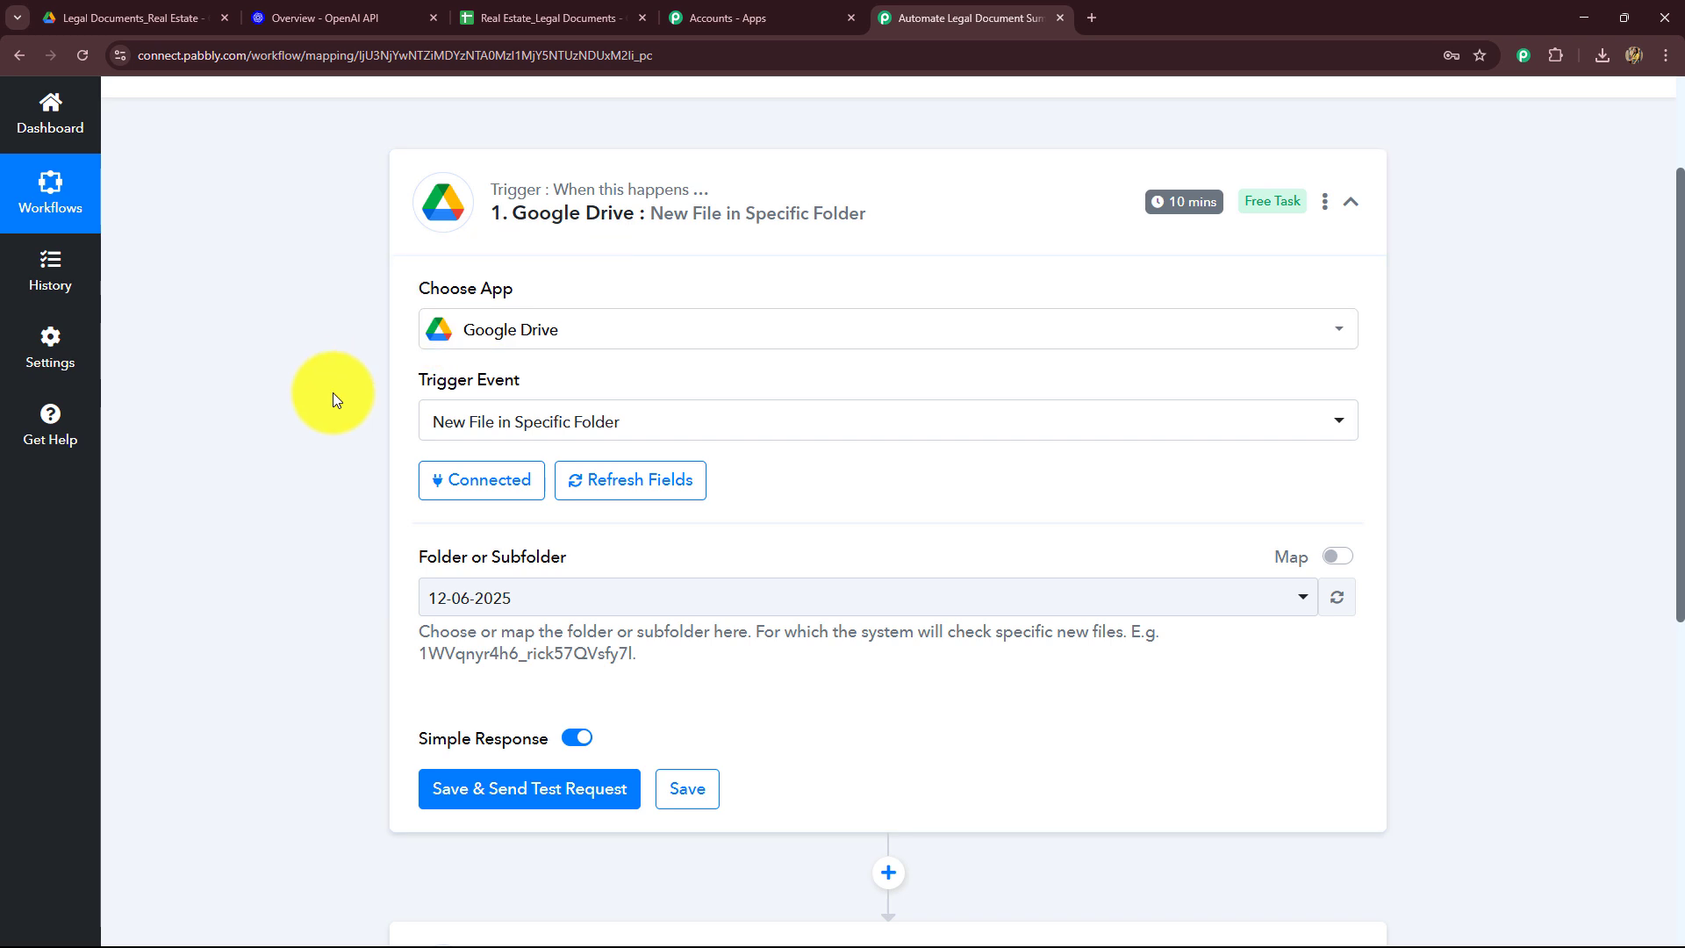
{"action": "scroll", "coordinate": [344, 489], "scroll_direction": "down", "scroll_amount": 2}
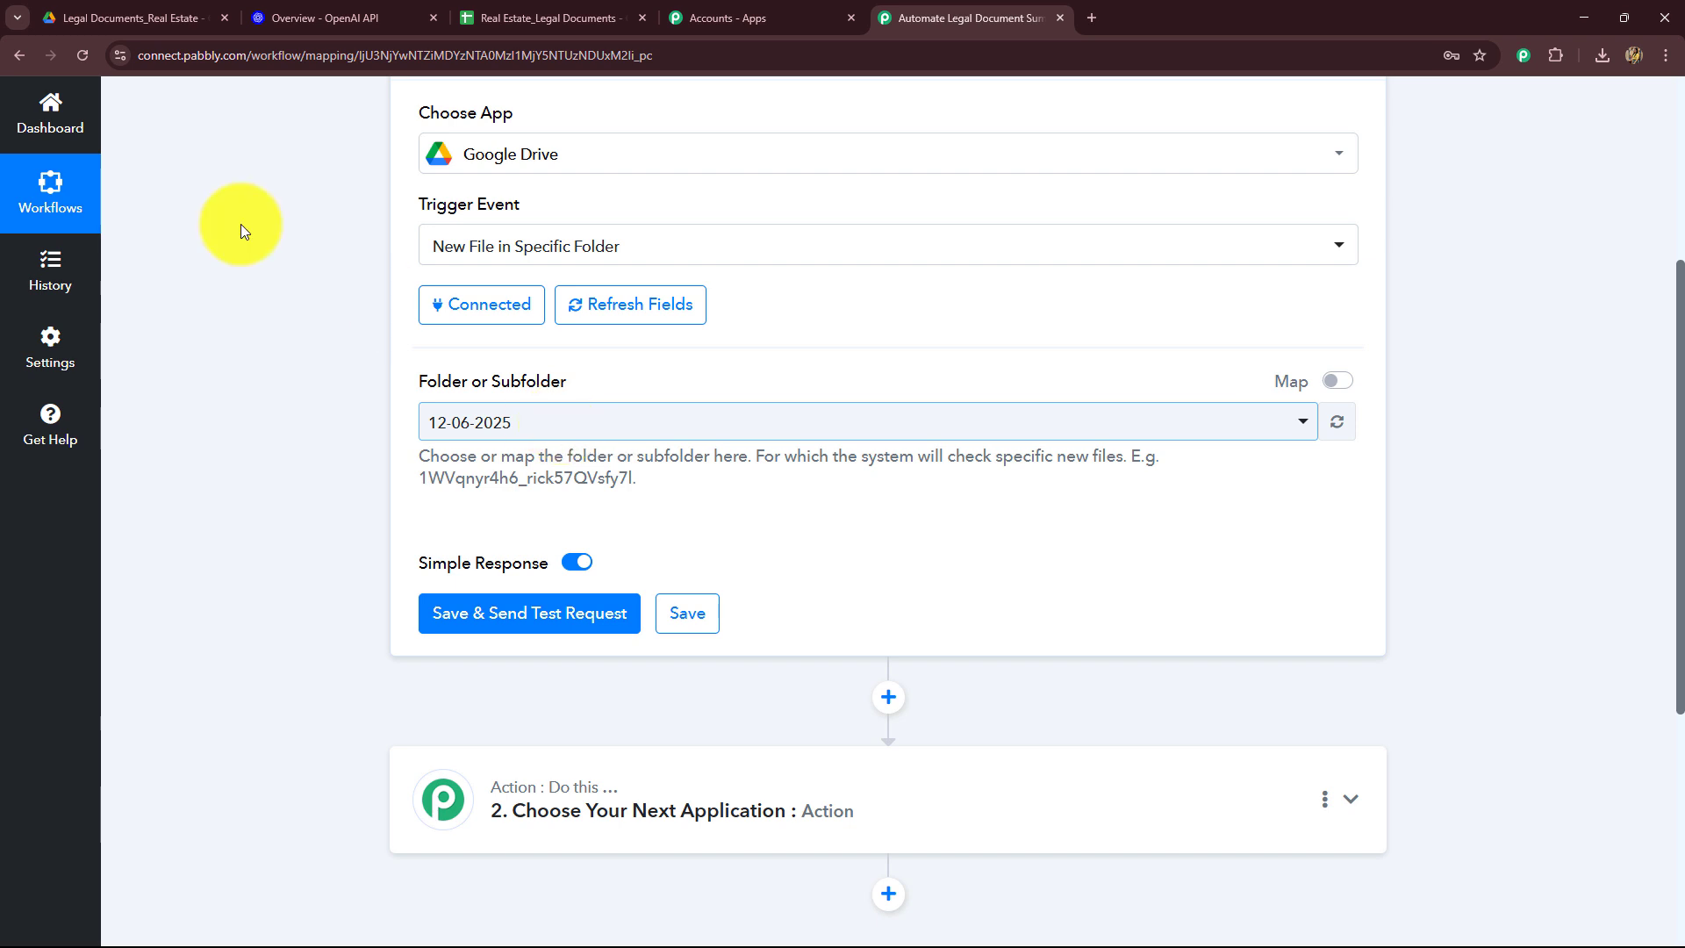
Step: Set the trigger's folder to Legal Documents_Real Estate by searching the folder list
{"action": "left_click", "coordinate": [106, 12]}
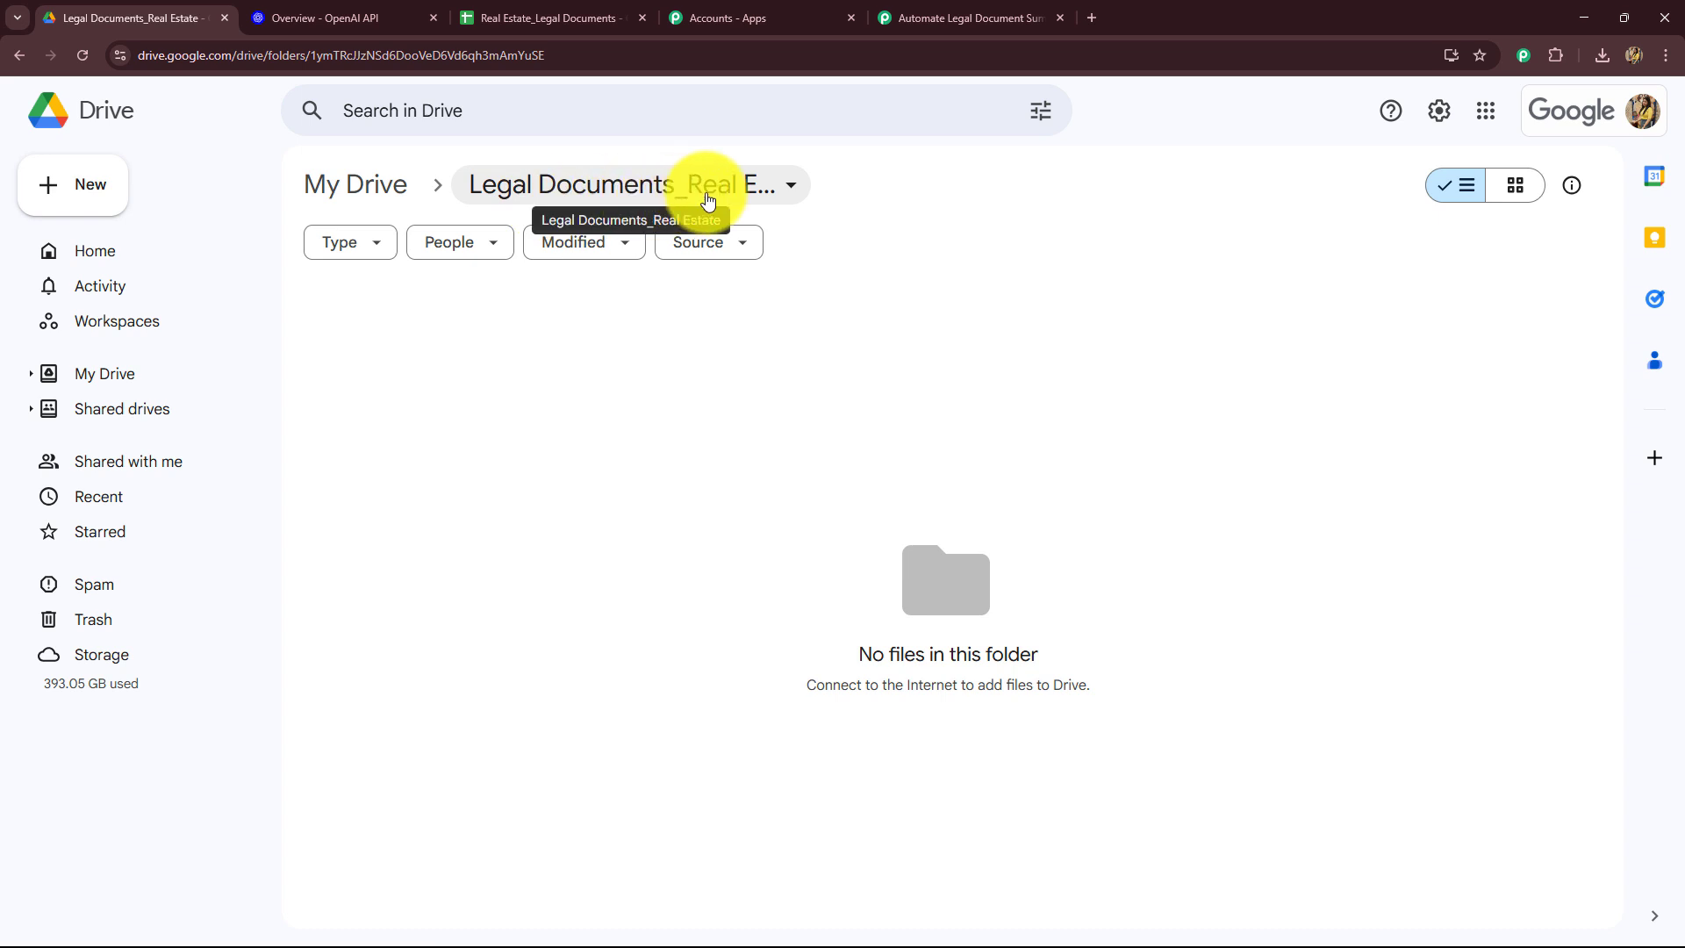
{"action": "left_click", "coordinate": [945, 22]}
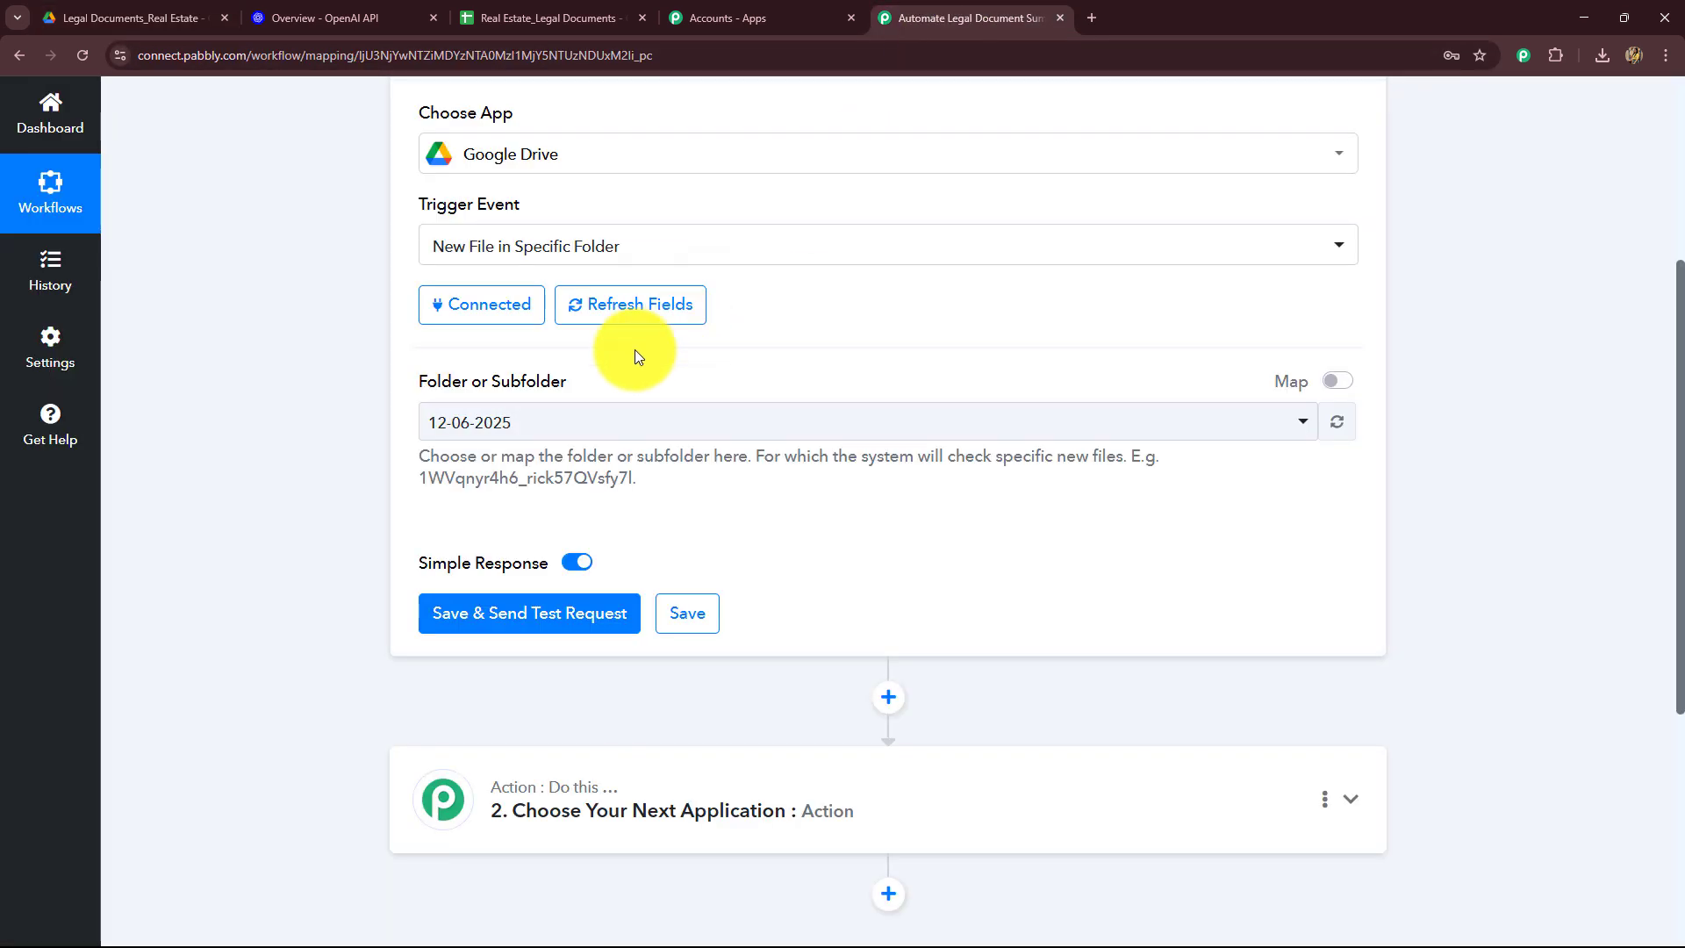
{"action": "left_click", "coordinate": [524, 432]}
{"action": "type", "text": "leg"}
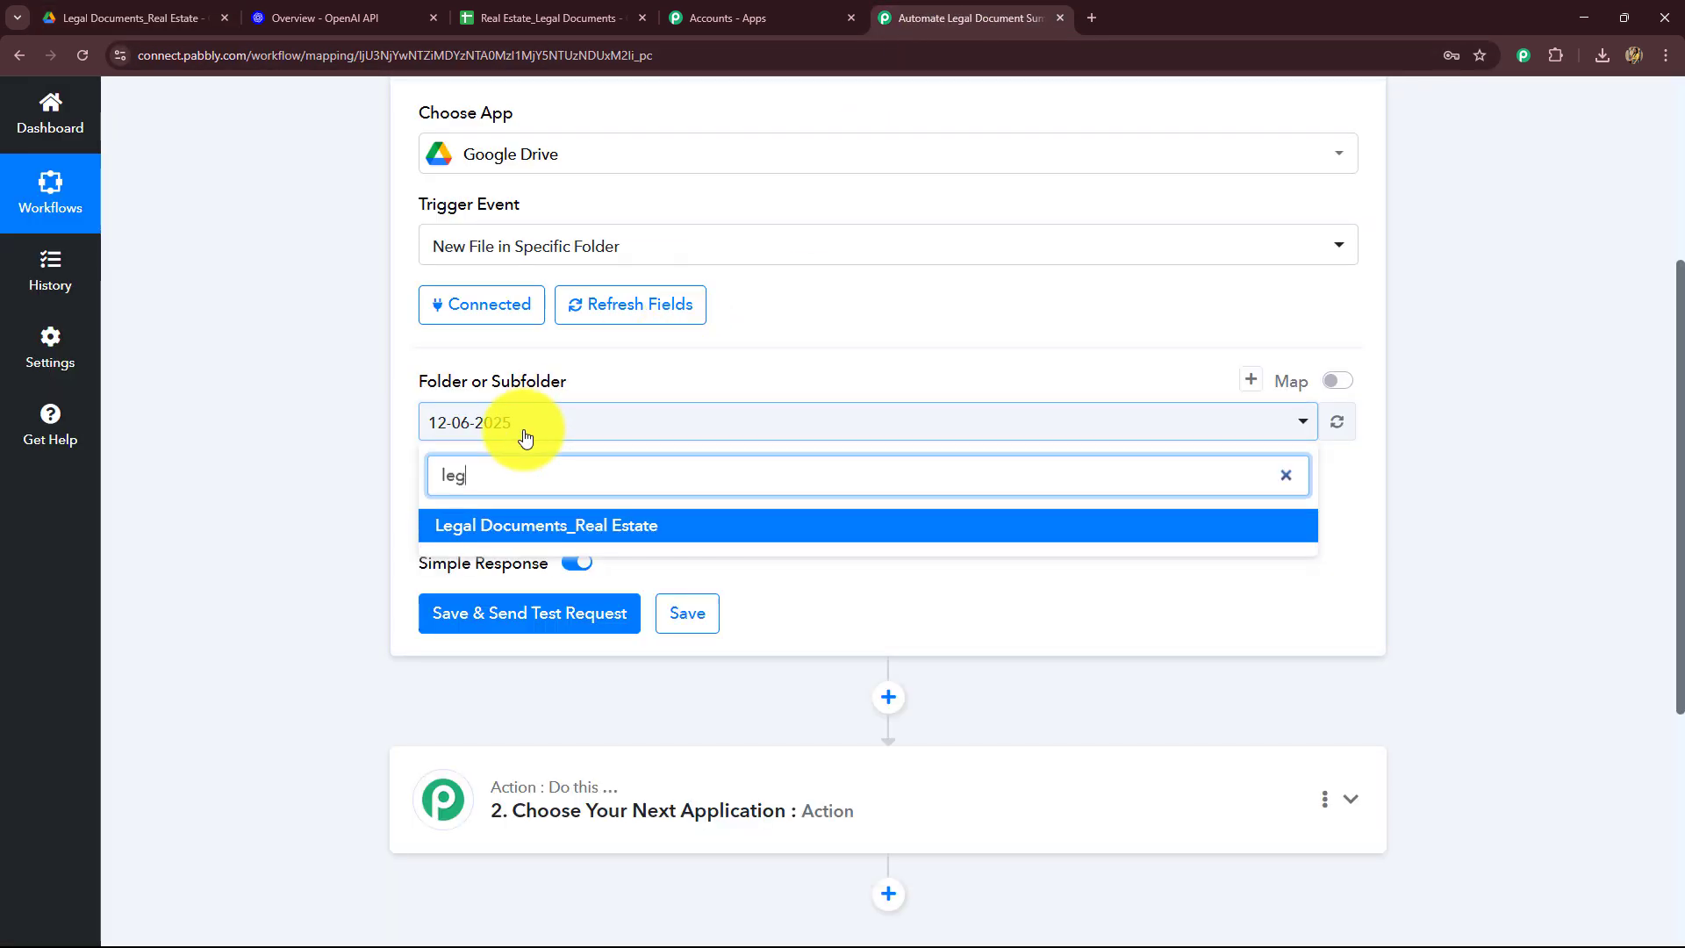
{"action": "left_click", "coordinate": [471, 525]}
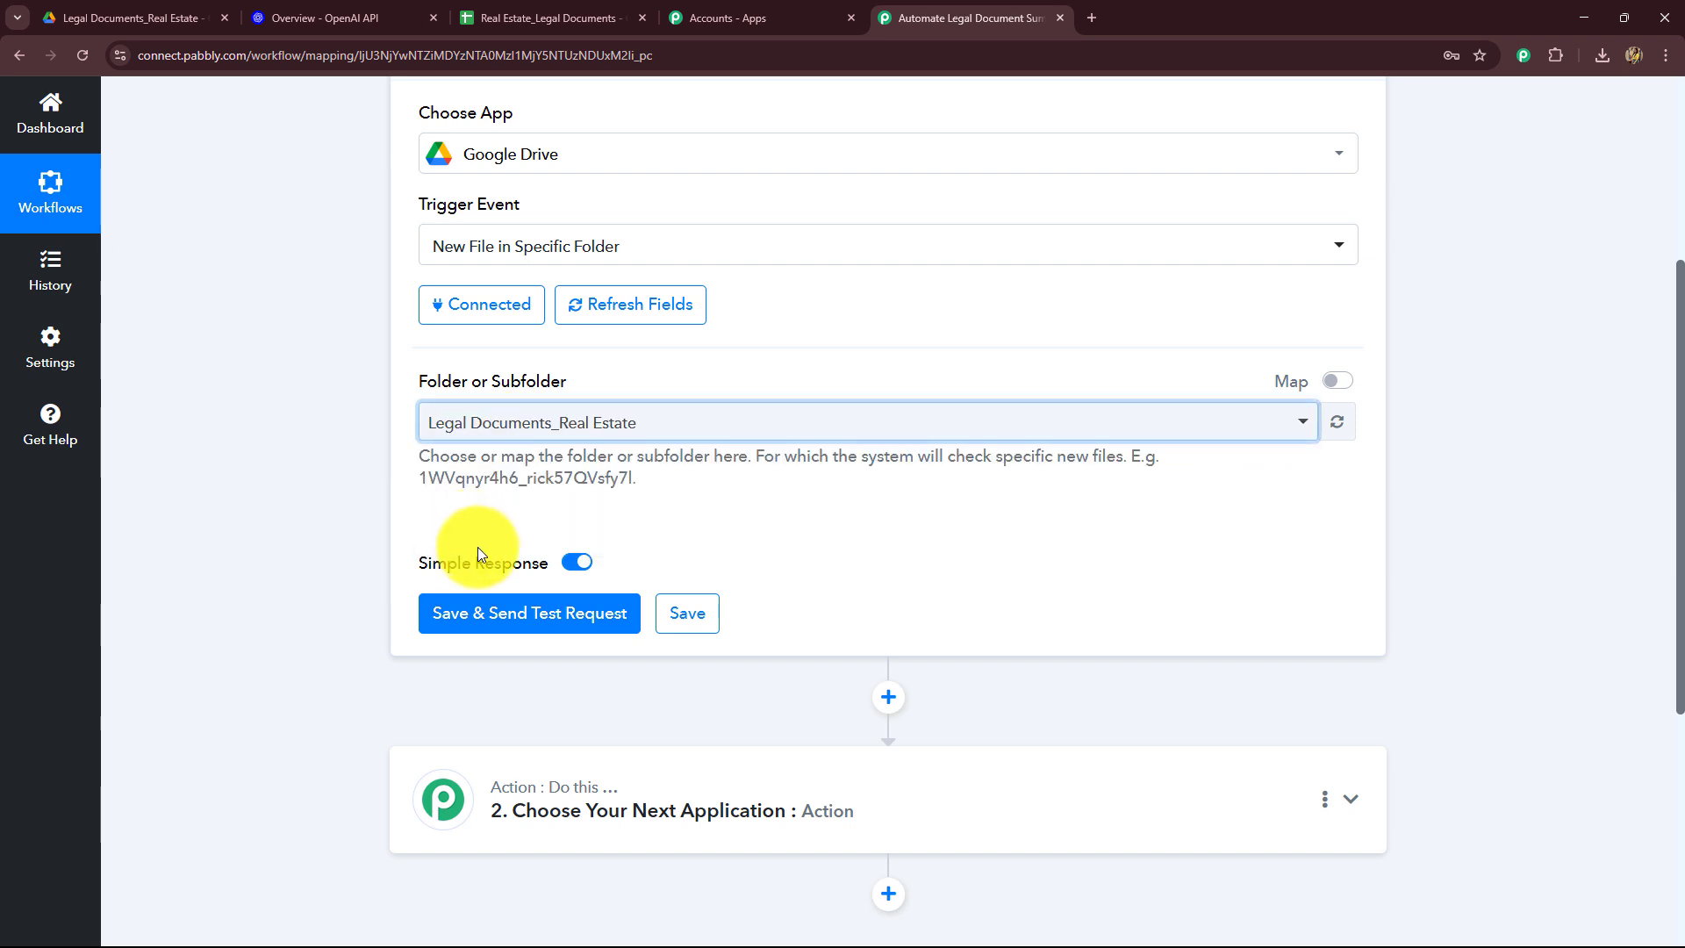
{"action": "left_click", "coordinate": [466, 624]}
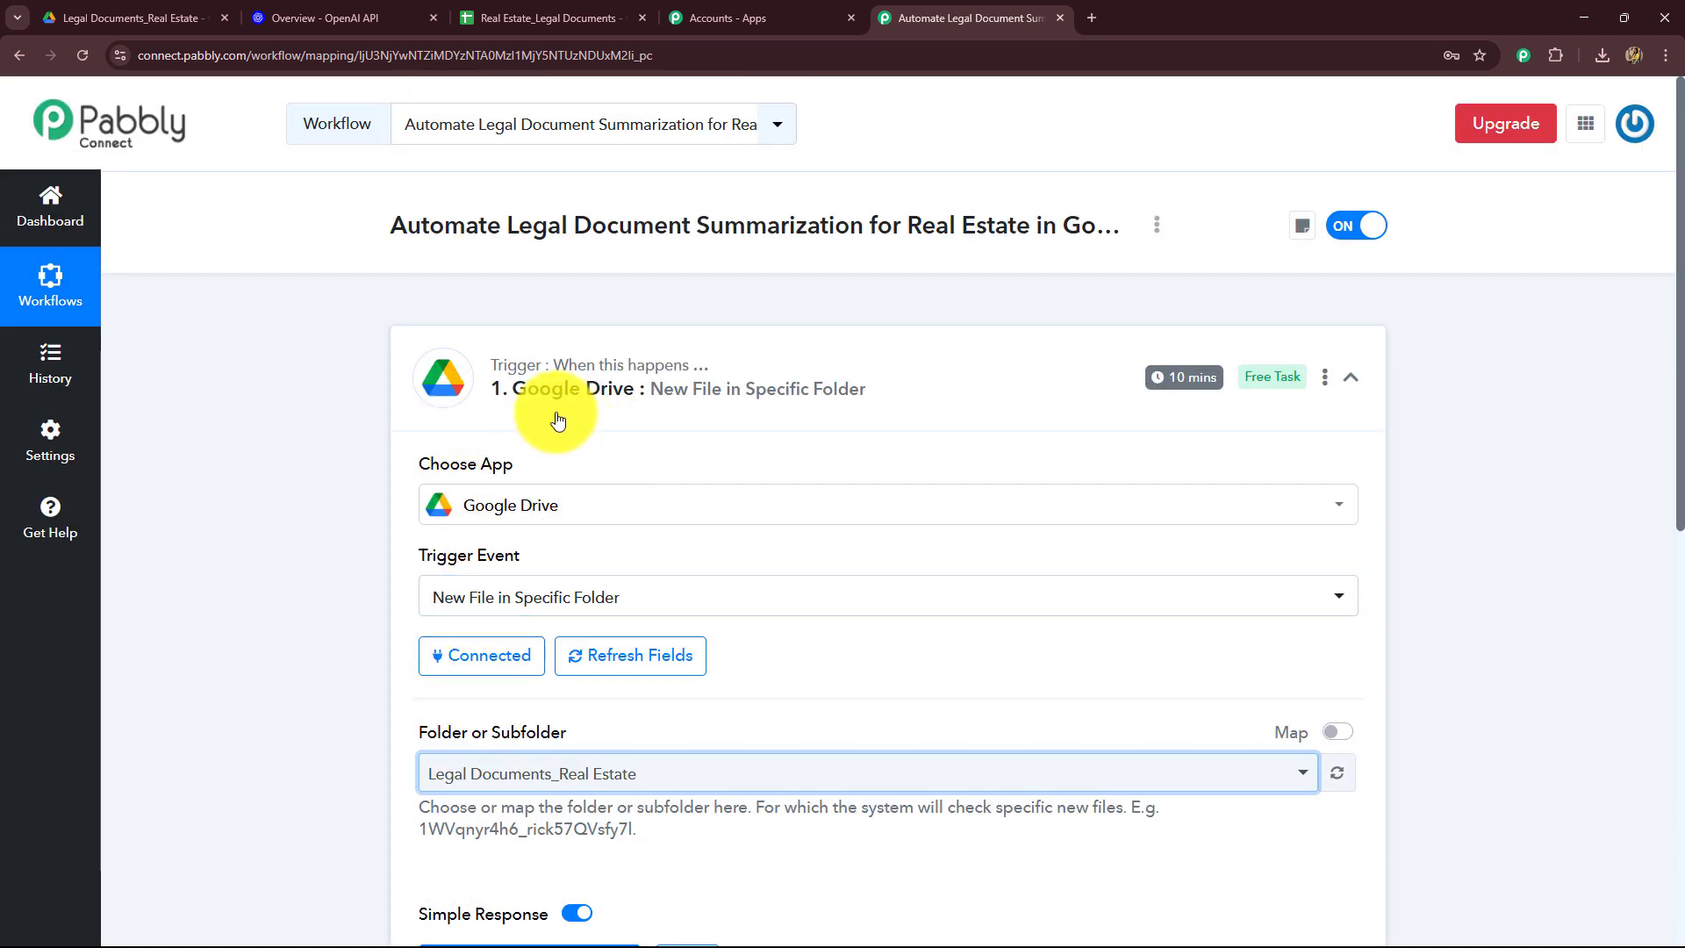
Step: Upload house_sale_purchase_agreement.pdf into the Legal Documents_Real Estate Drive folder
{"action": "mouse_move", "coordinate": [1182, 385]}
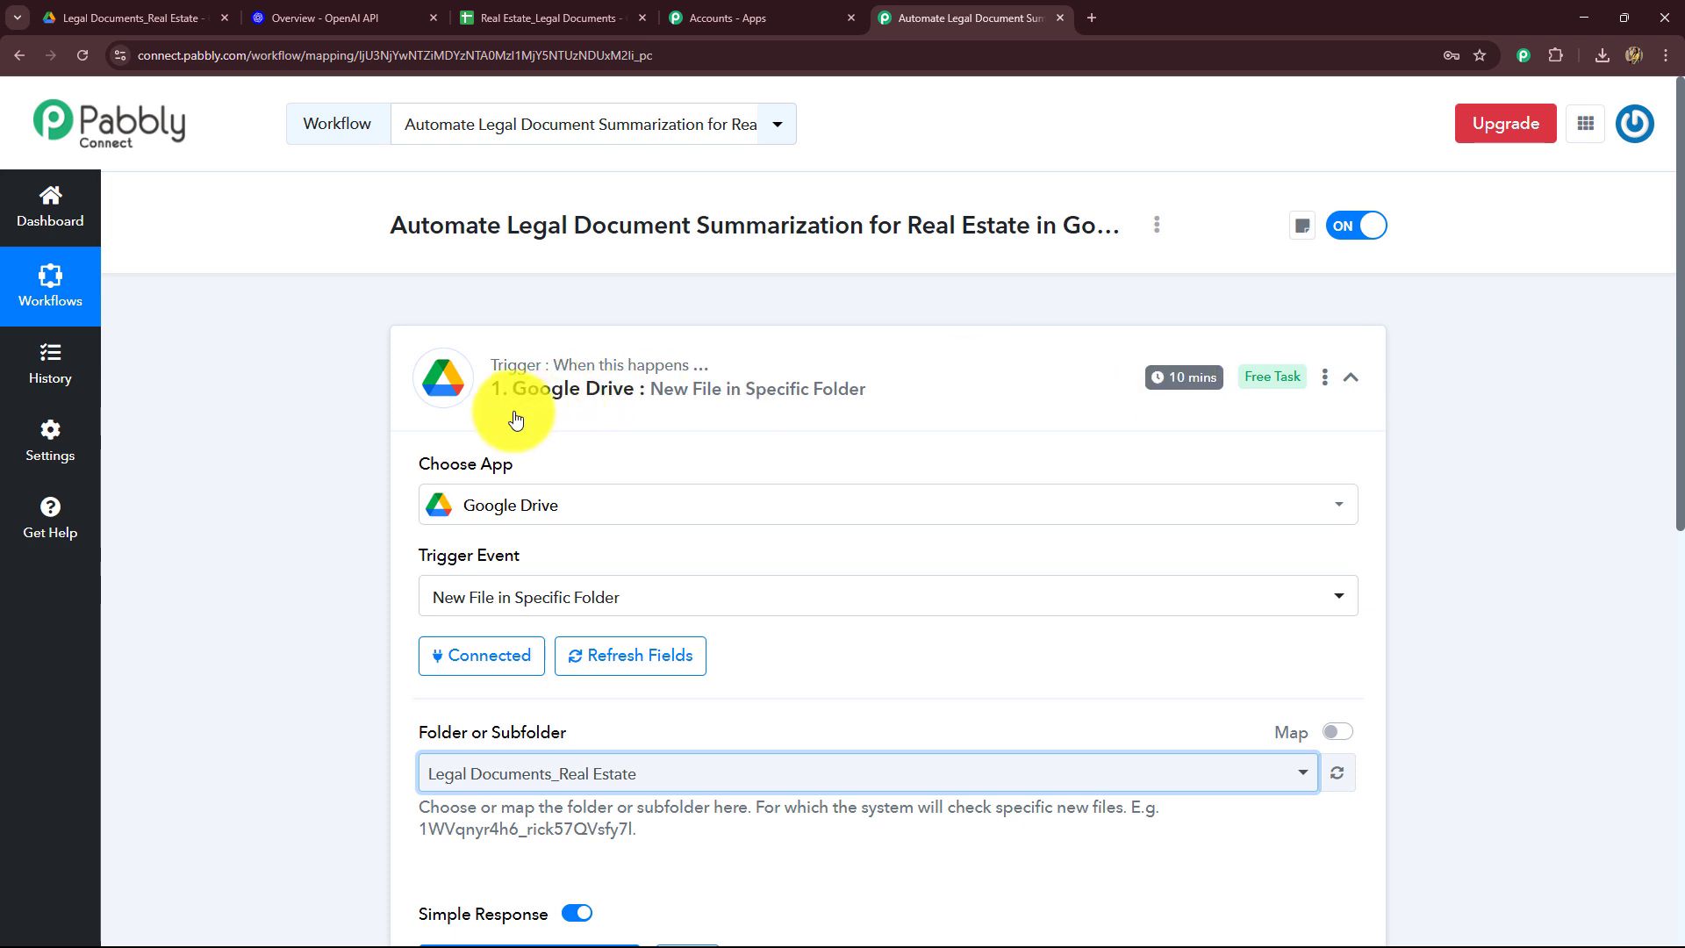
{"action": "left_click", "coordinate": [175, 7]}
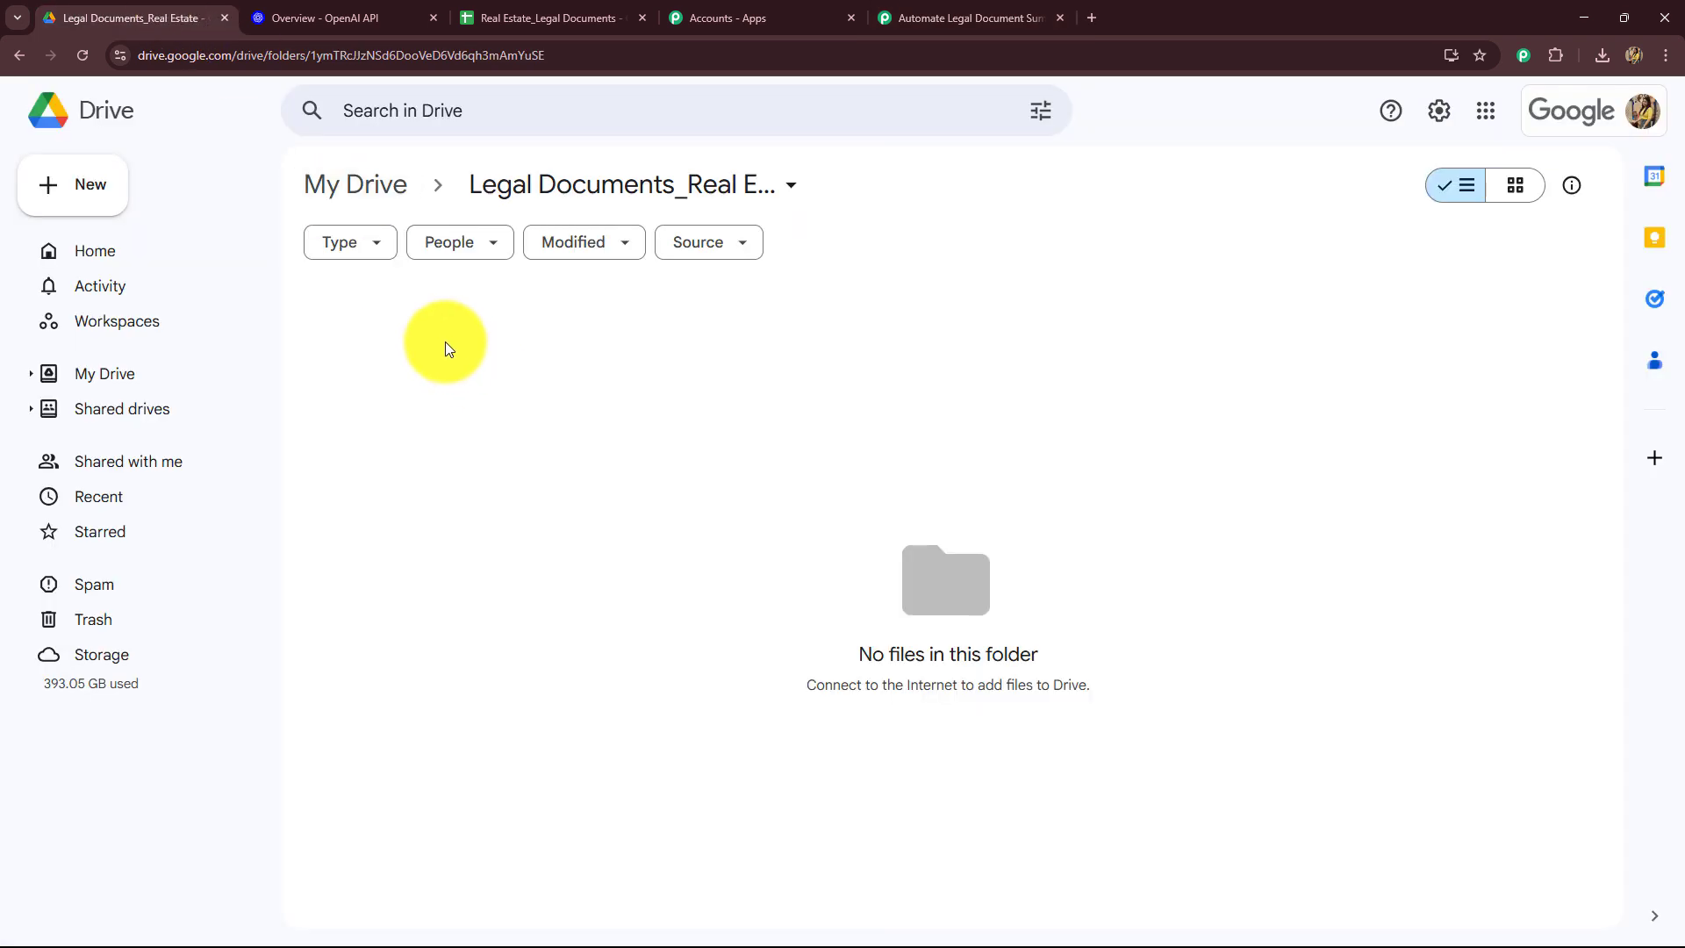
{"action": "left_click", "coordinate": [939, 19]}
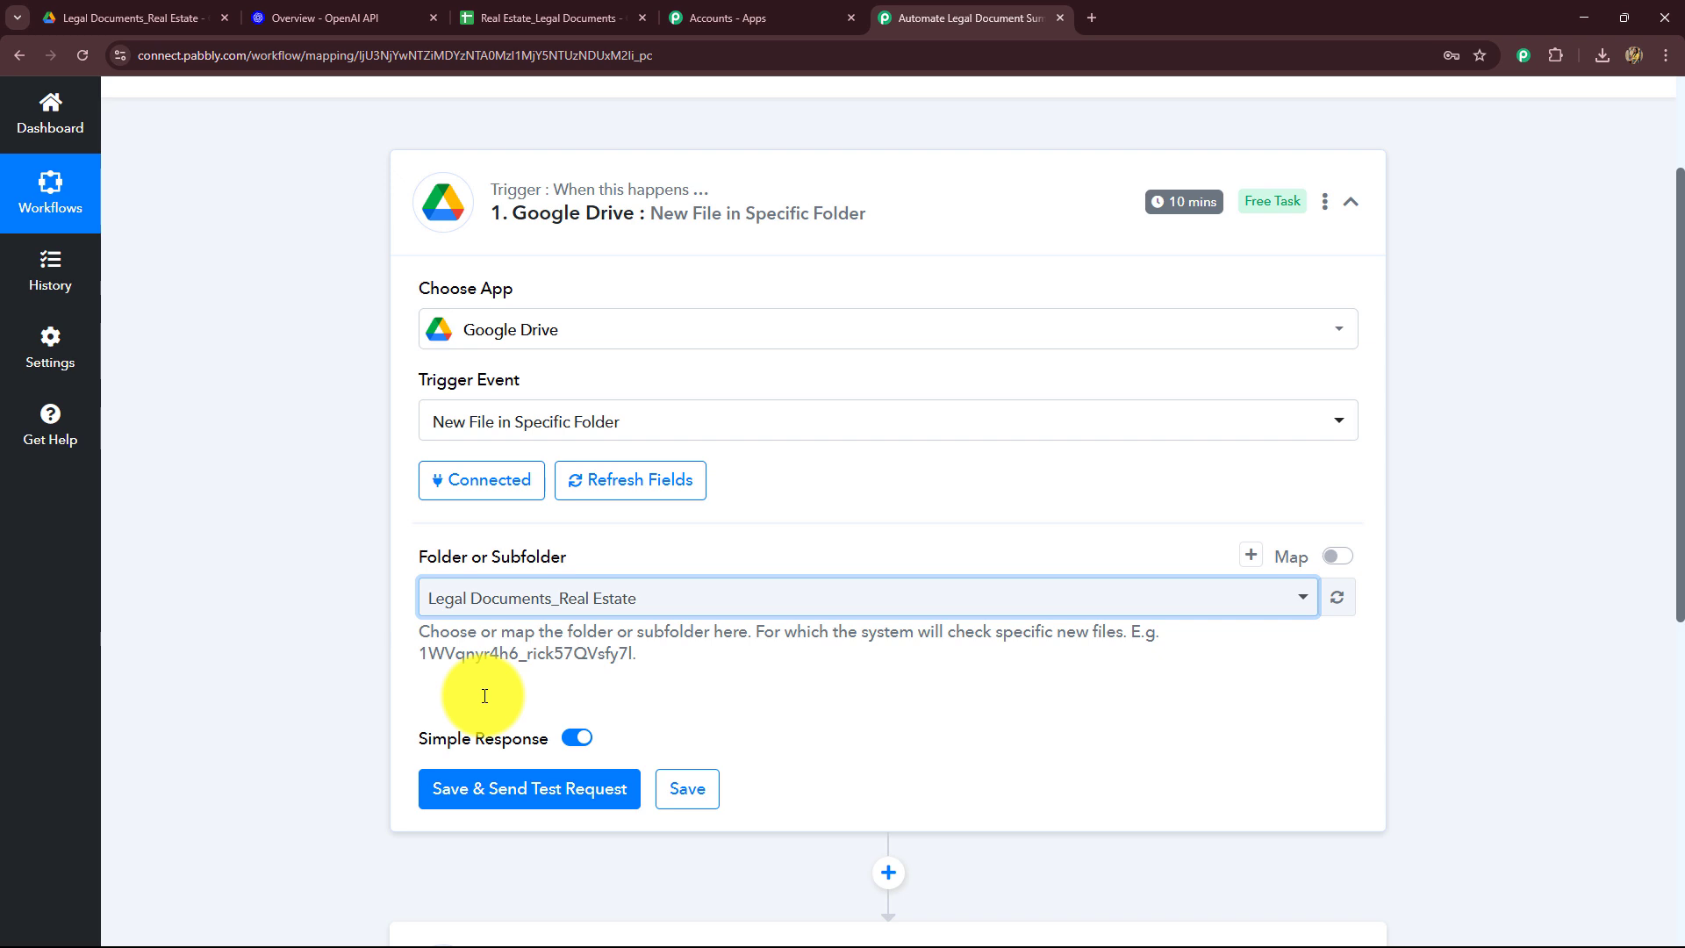
{"action": "left_click", "coordinate": [131, 18]}
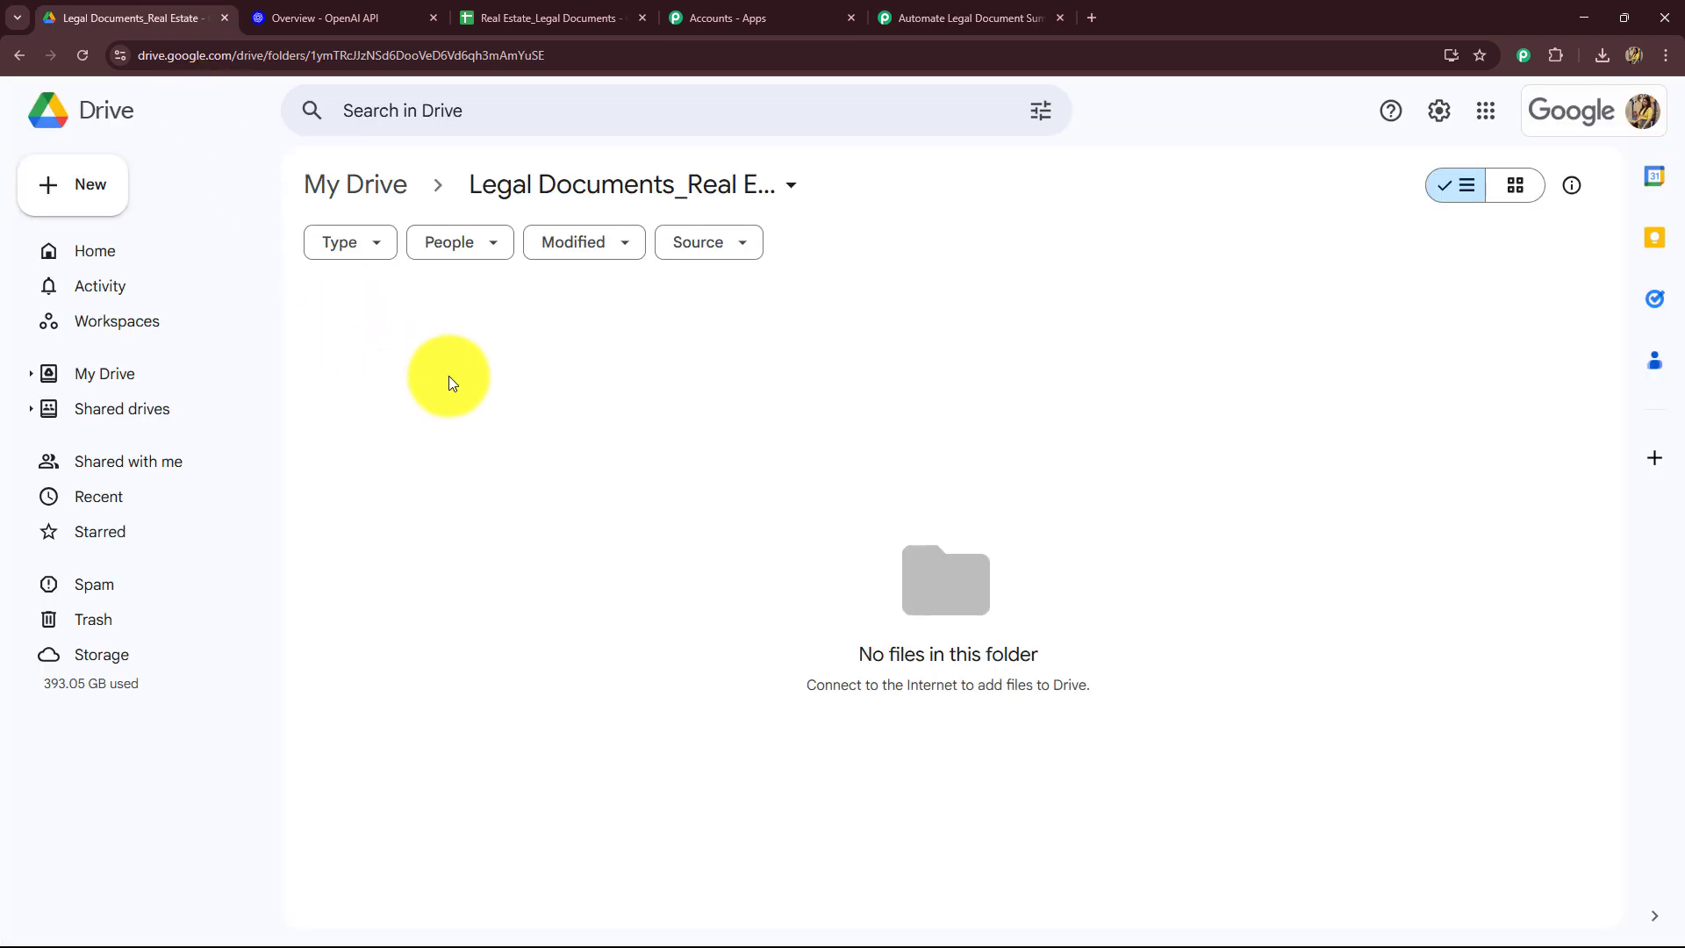
{"action": "left_click", "coordinate": [948, 17]}
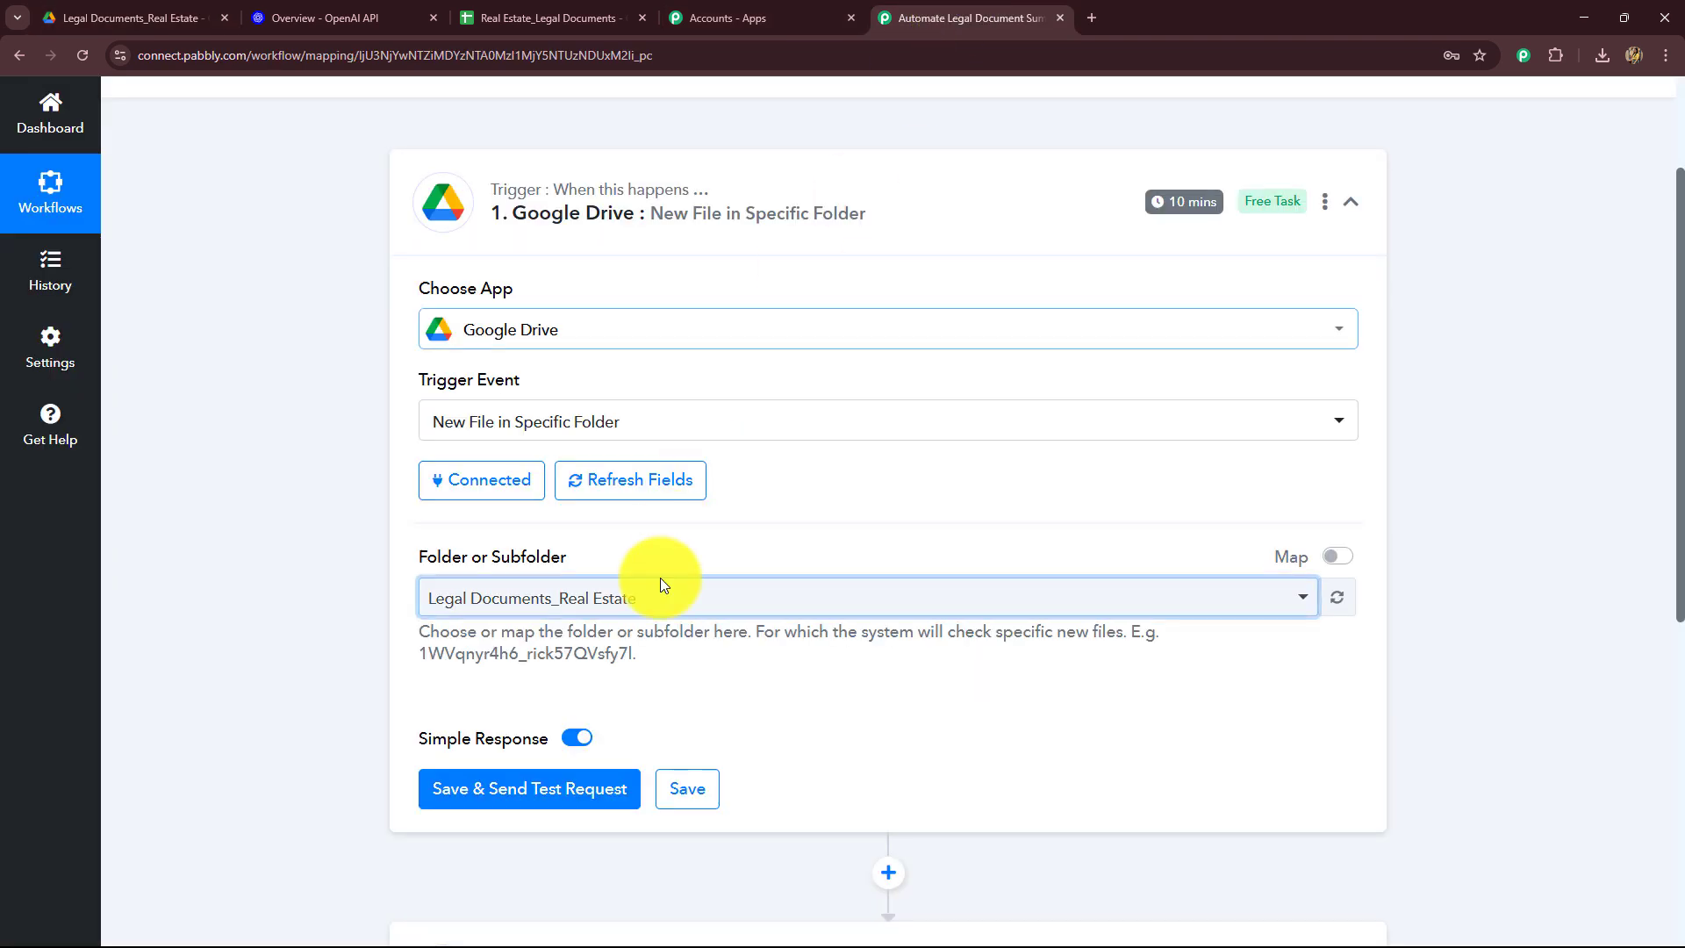
{"action": "left_click", "coordinate": [151, 18]}
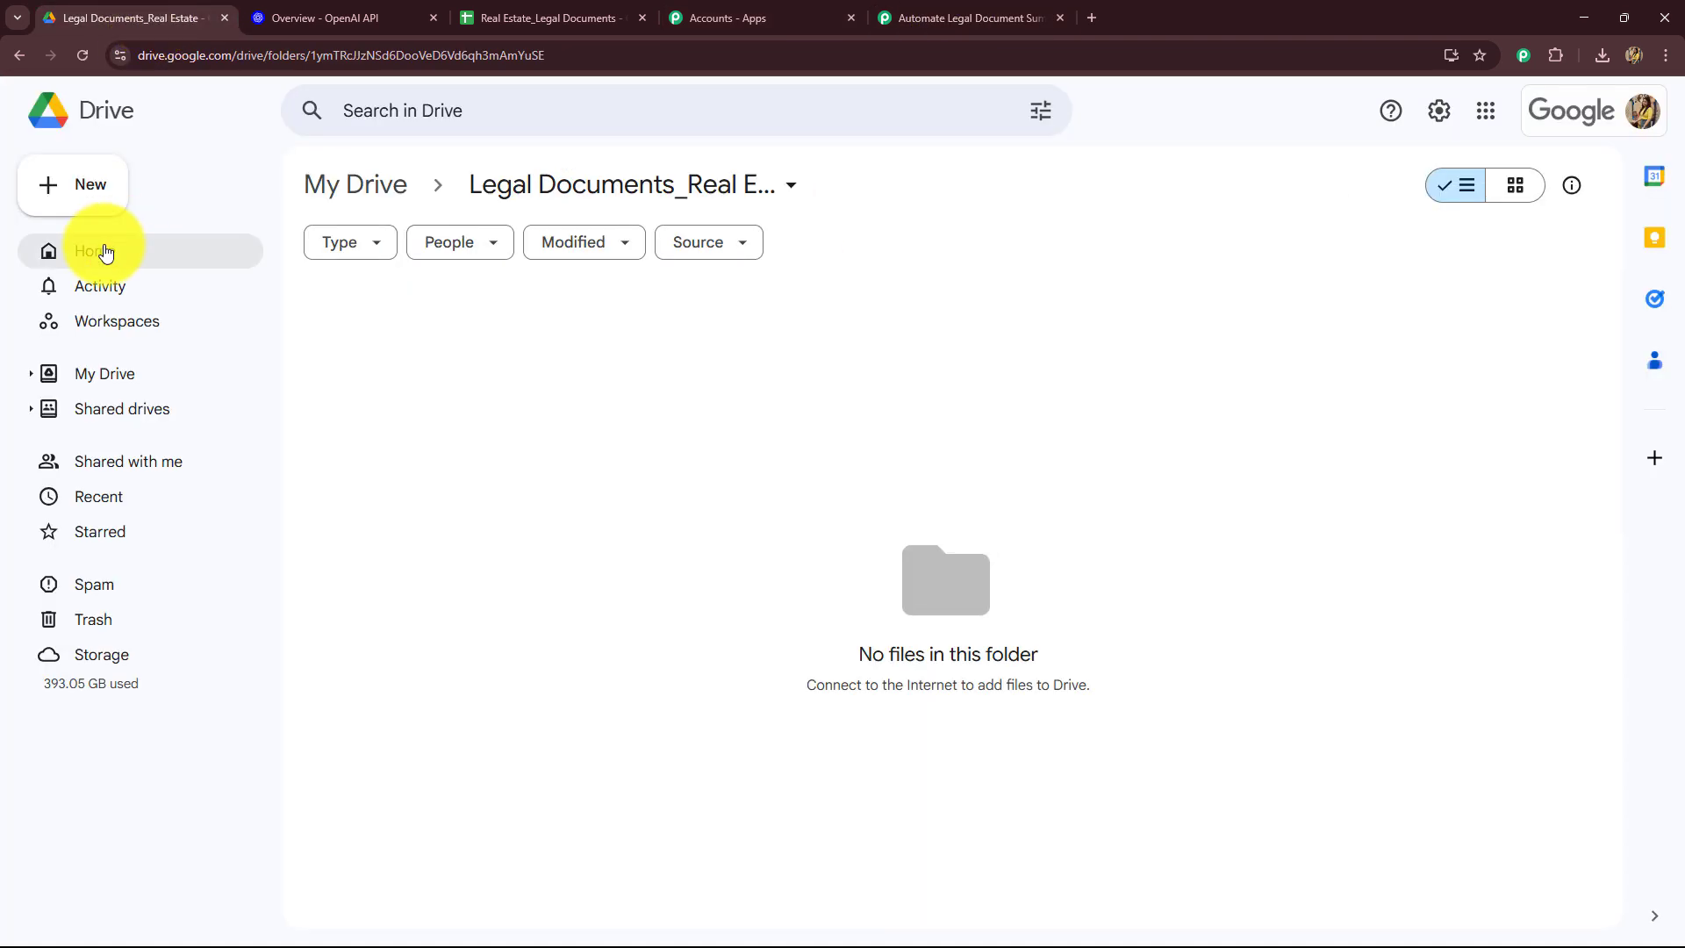
{"action": "left_click", "coordinate": [84, 168]}
{"action": "left_click", "coordinate": [91, 228]}
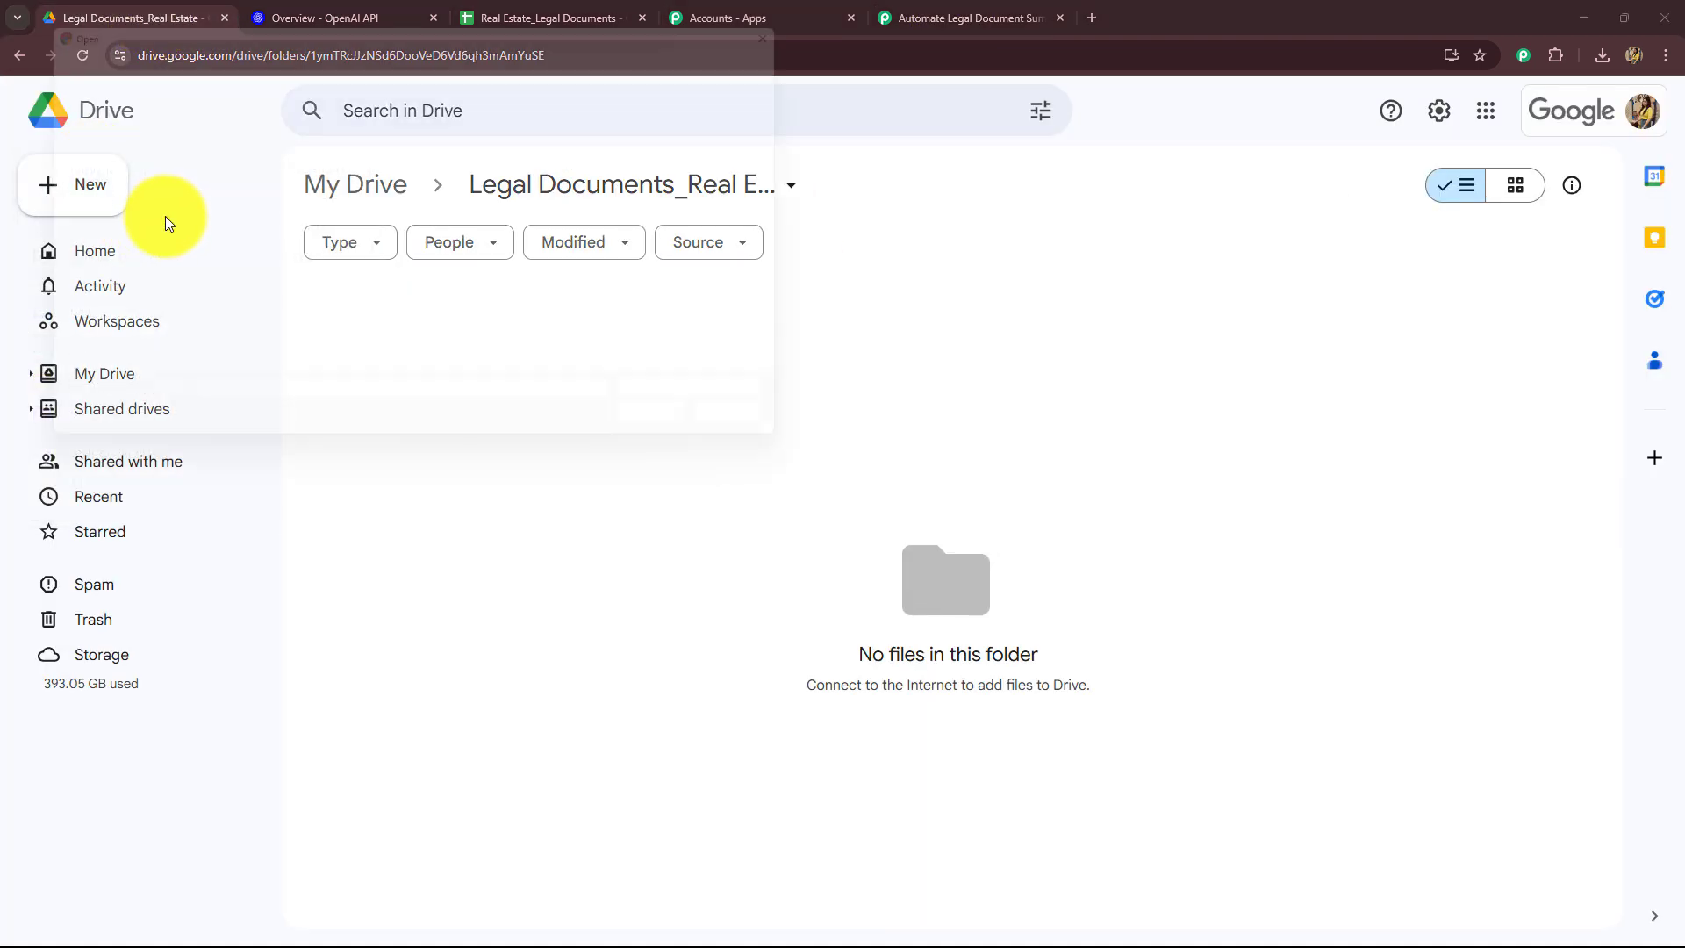
{"action": "left_click", "coordinate": [219, 206]}
{"action": "left_click", "coordinate": [692, 440]}
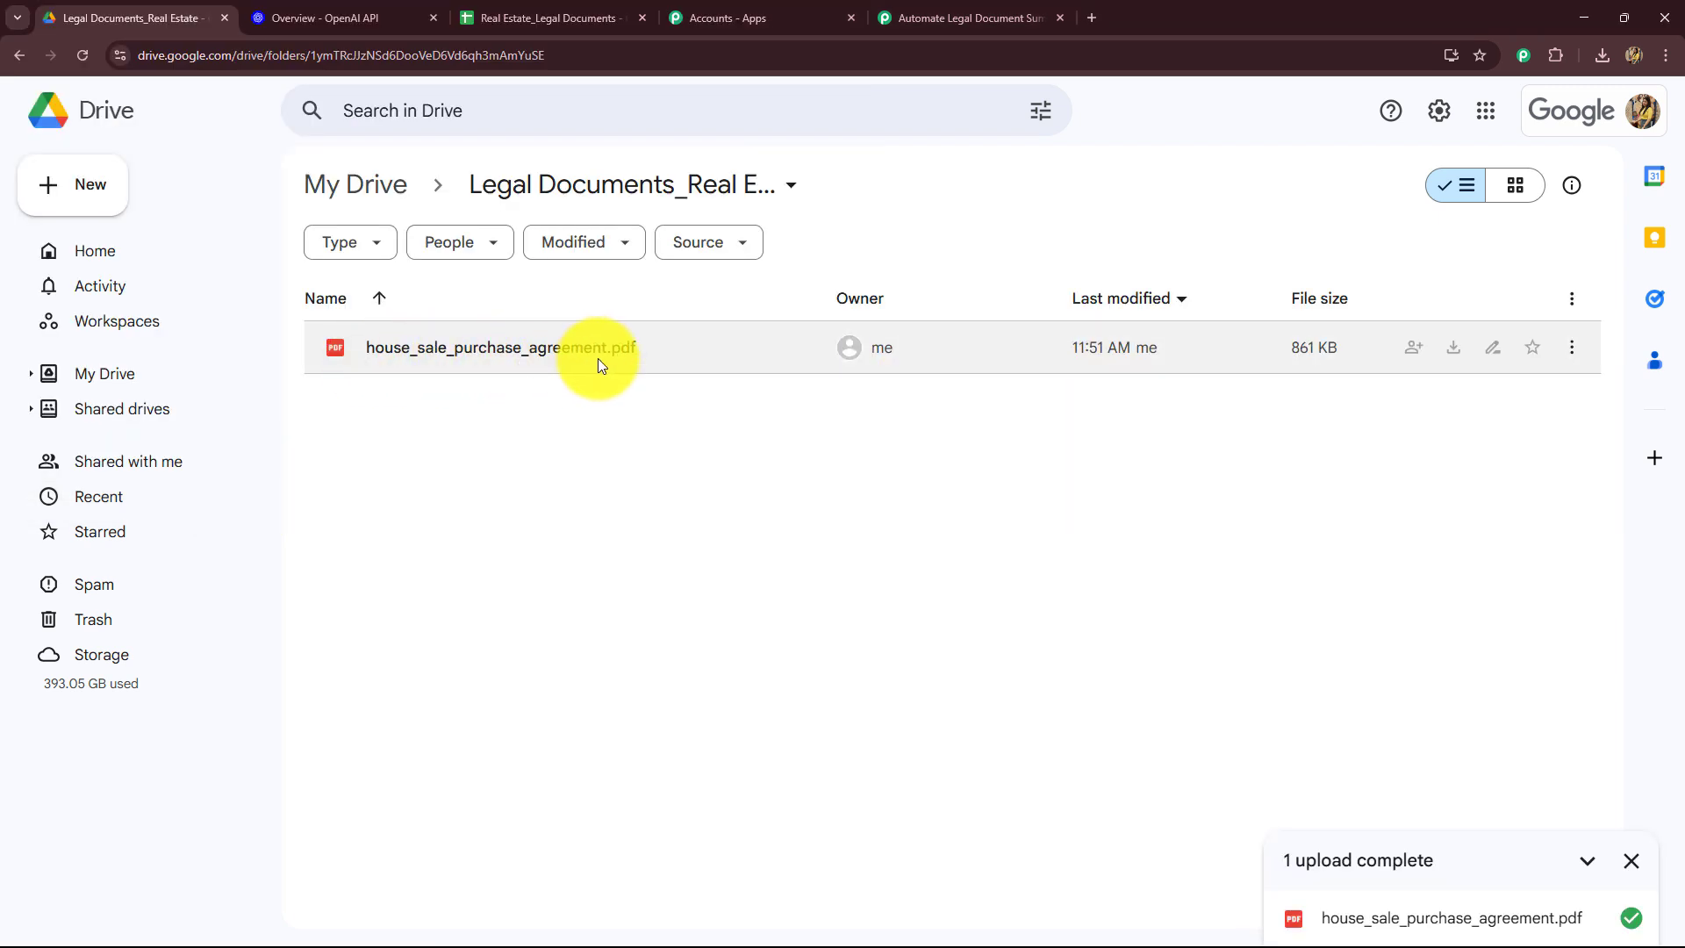
Step: Save the Google Drive trigger and send a test request
{"action": "left_click", "coordinate": [955, 16]}
{"action": "scroll", "coordinate": [286, 400], "scroll_direction": "down", "scroll_amount": 6}
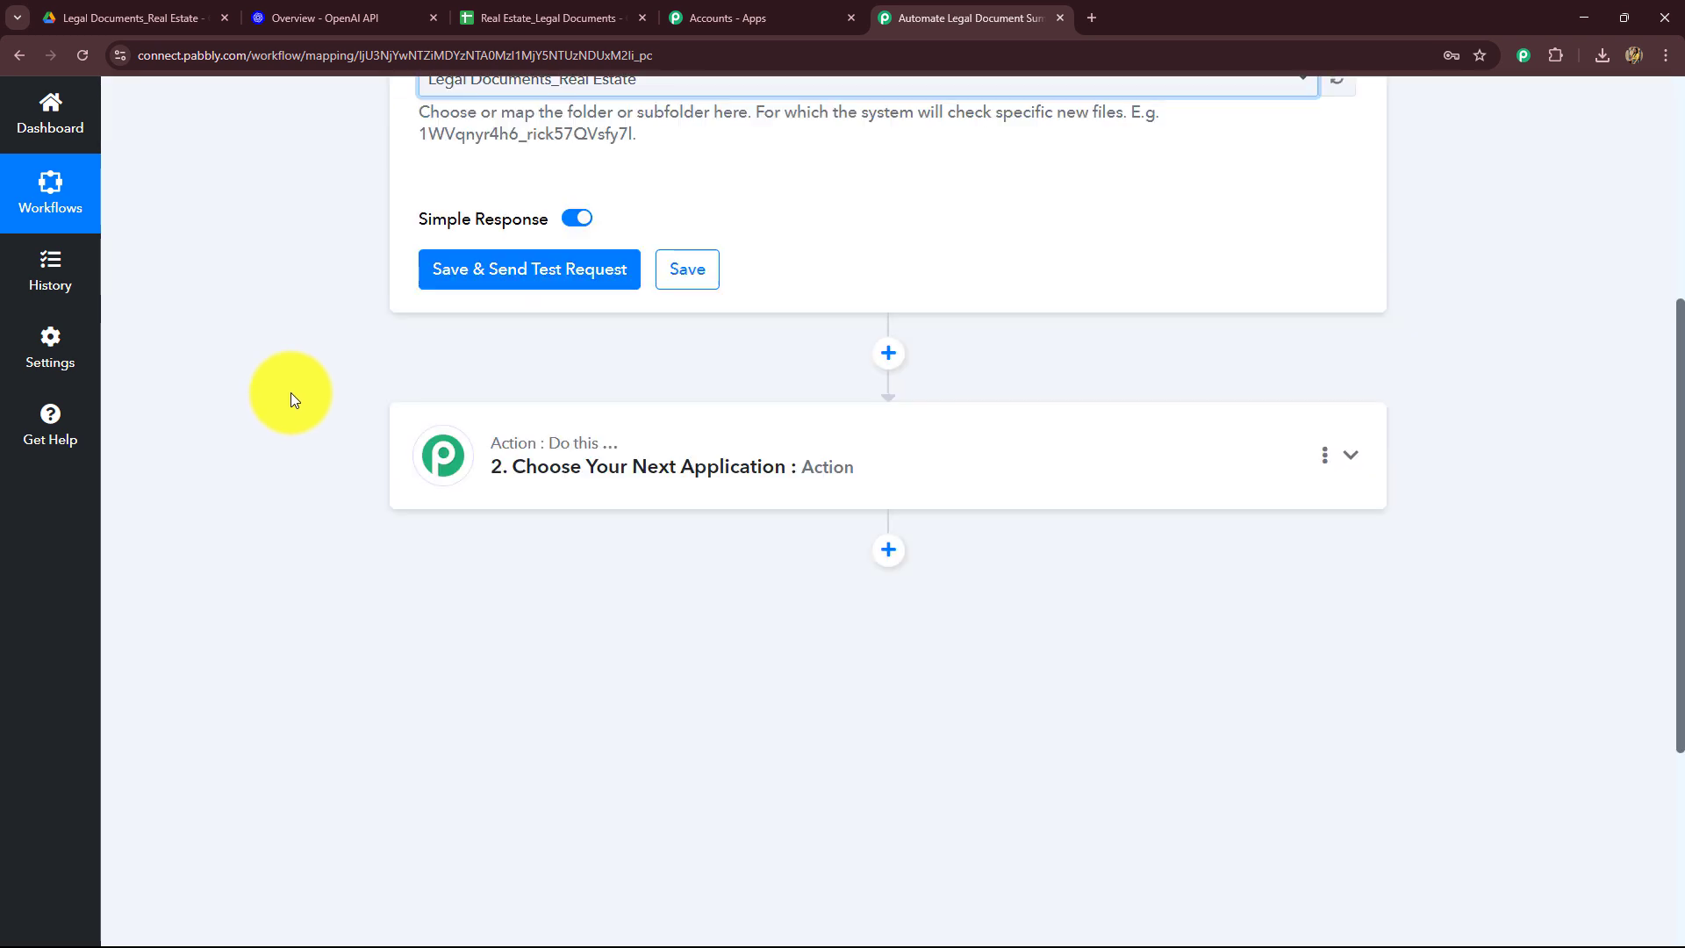
{"action": "left_click", "coordinate": [473, 270]}
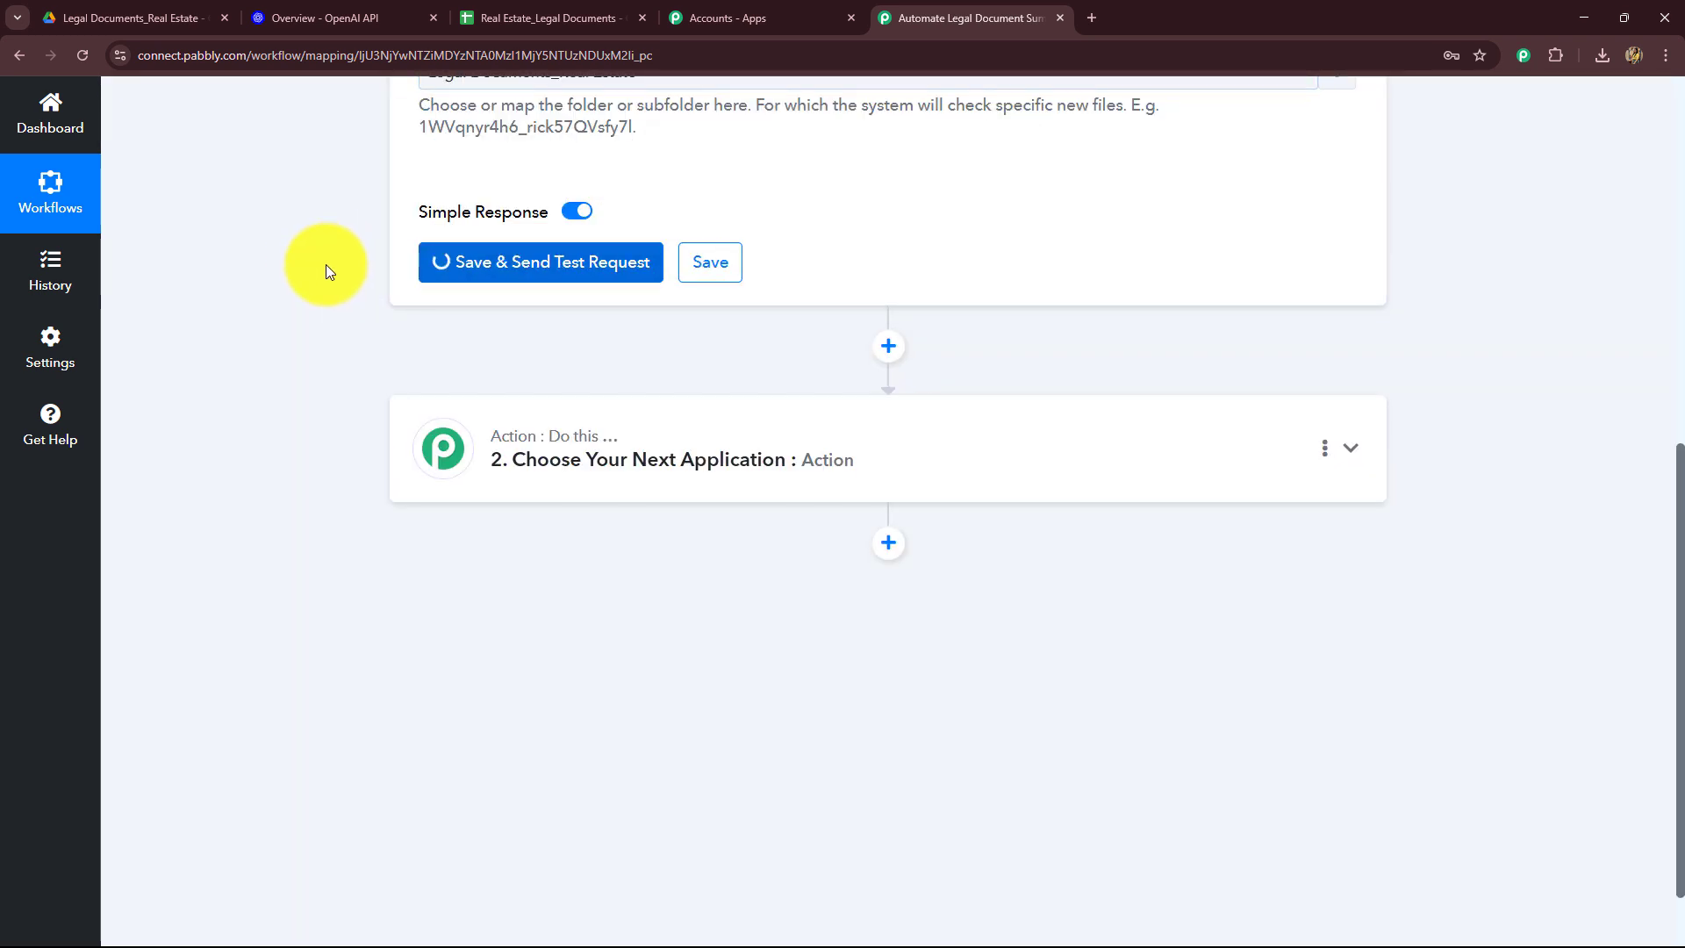
Step: Review the trigger's test response fields for the uploaded file, then collapse the trigger step
{"action": "scroll", "coordinate": [1429, 496], "scroll_direction": "down", "scroll_amount": 5}
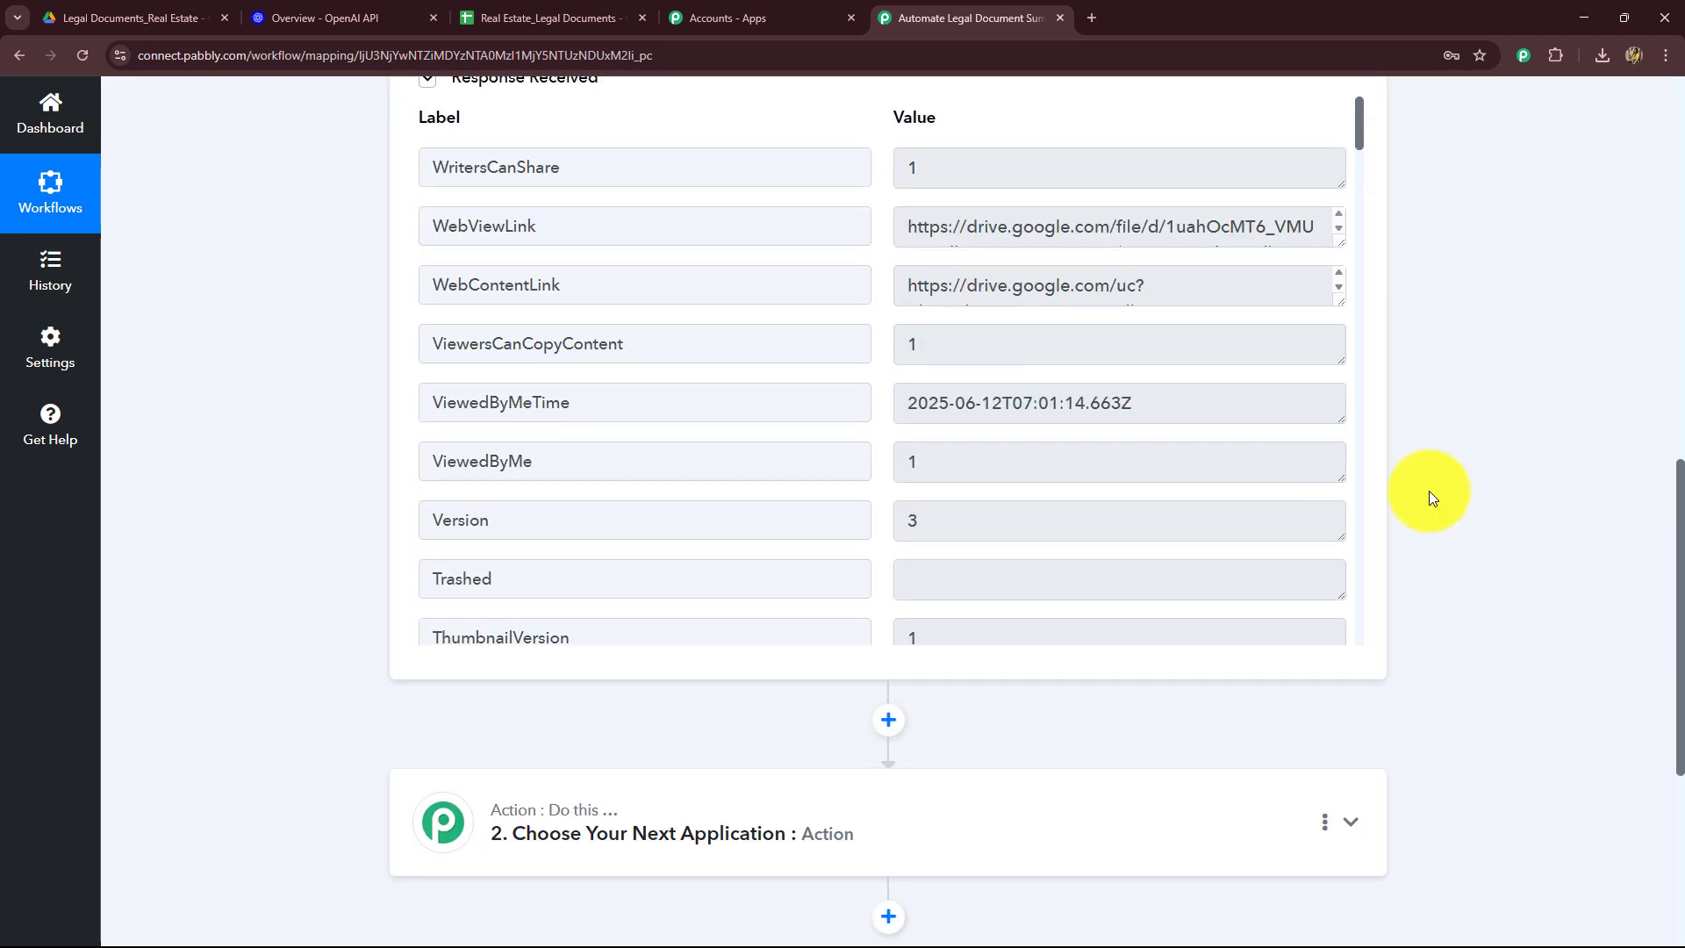
{"action": "scroll", "coordinate": [1102, 417], "scroll_direction": "down", "scroll_amount": 5}
{"action": "scroll", "coordinate": [1103, 418], "scroll_direction": "up", "scroll_amount": 4}
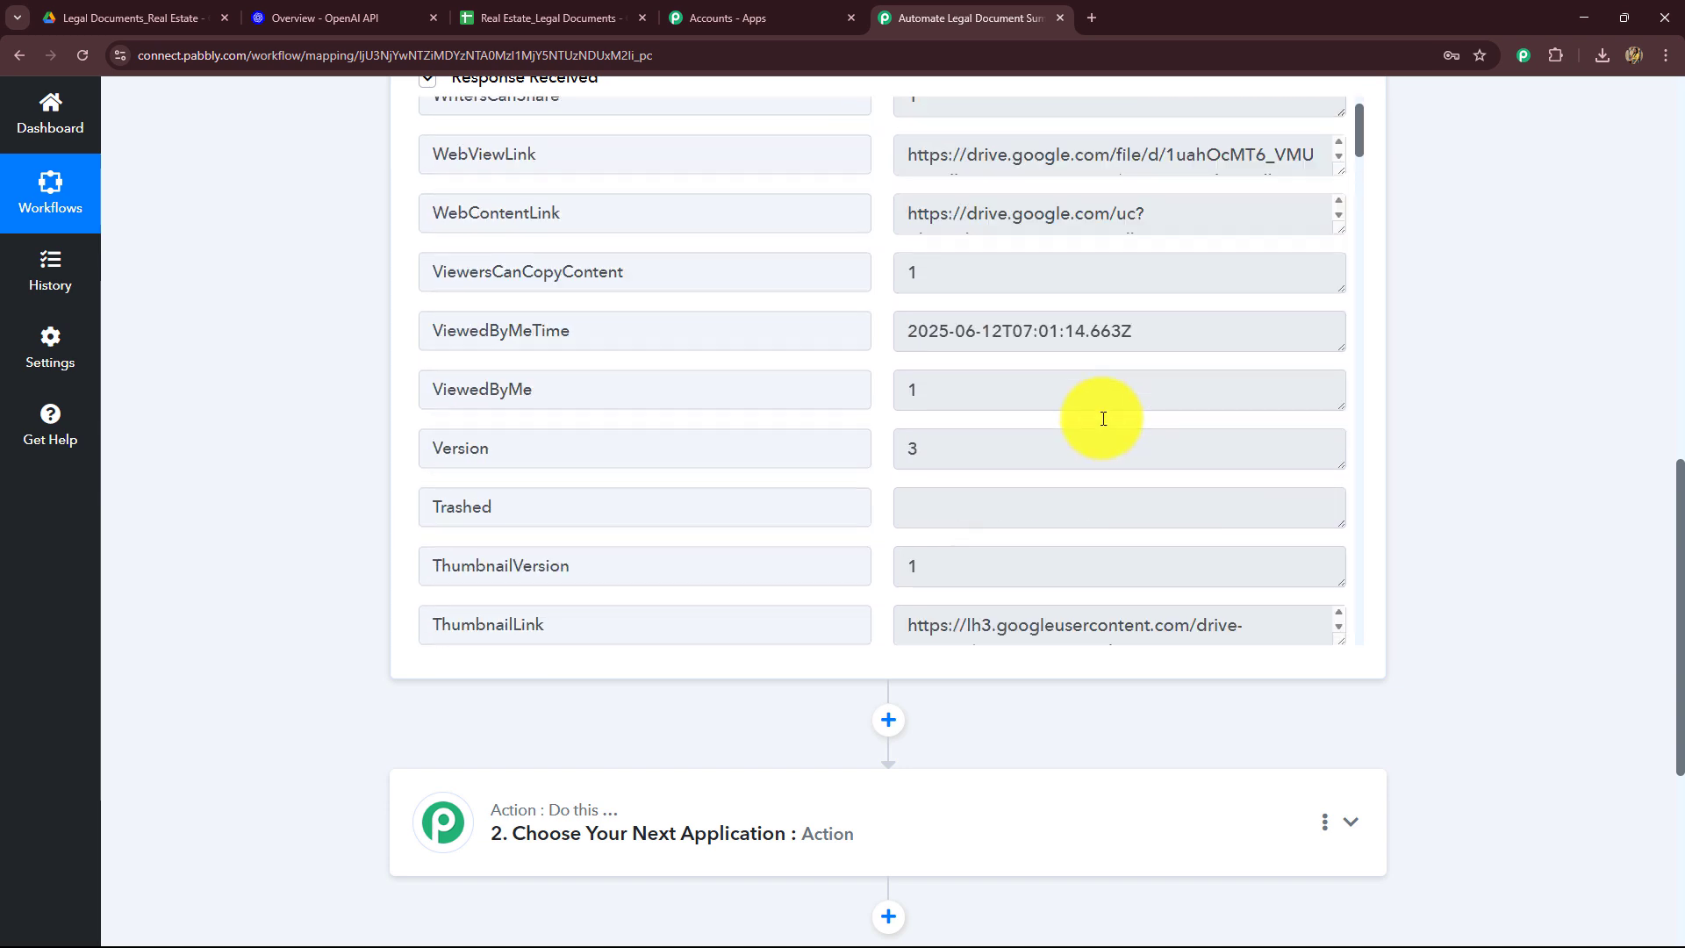
{"action": "scroll", "coordinate": [1103, 419], "scroll_direction": "up", "scroll_amount": 1}
{"action": "left_click_drag", "start_coordinate": [1185, 400], "coordinate": [902, 424]}
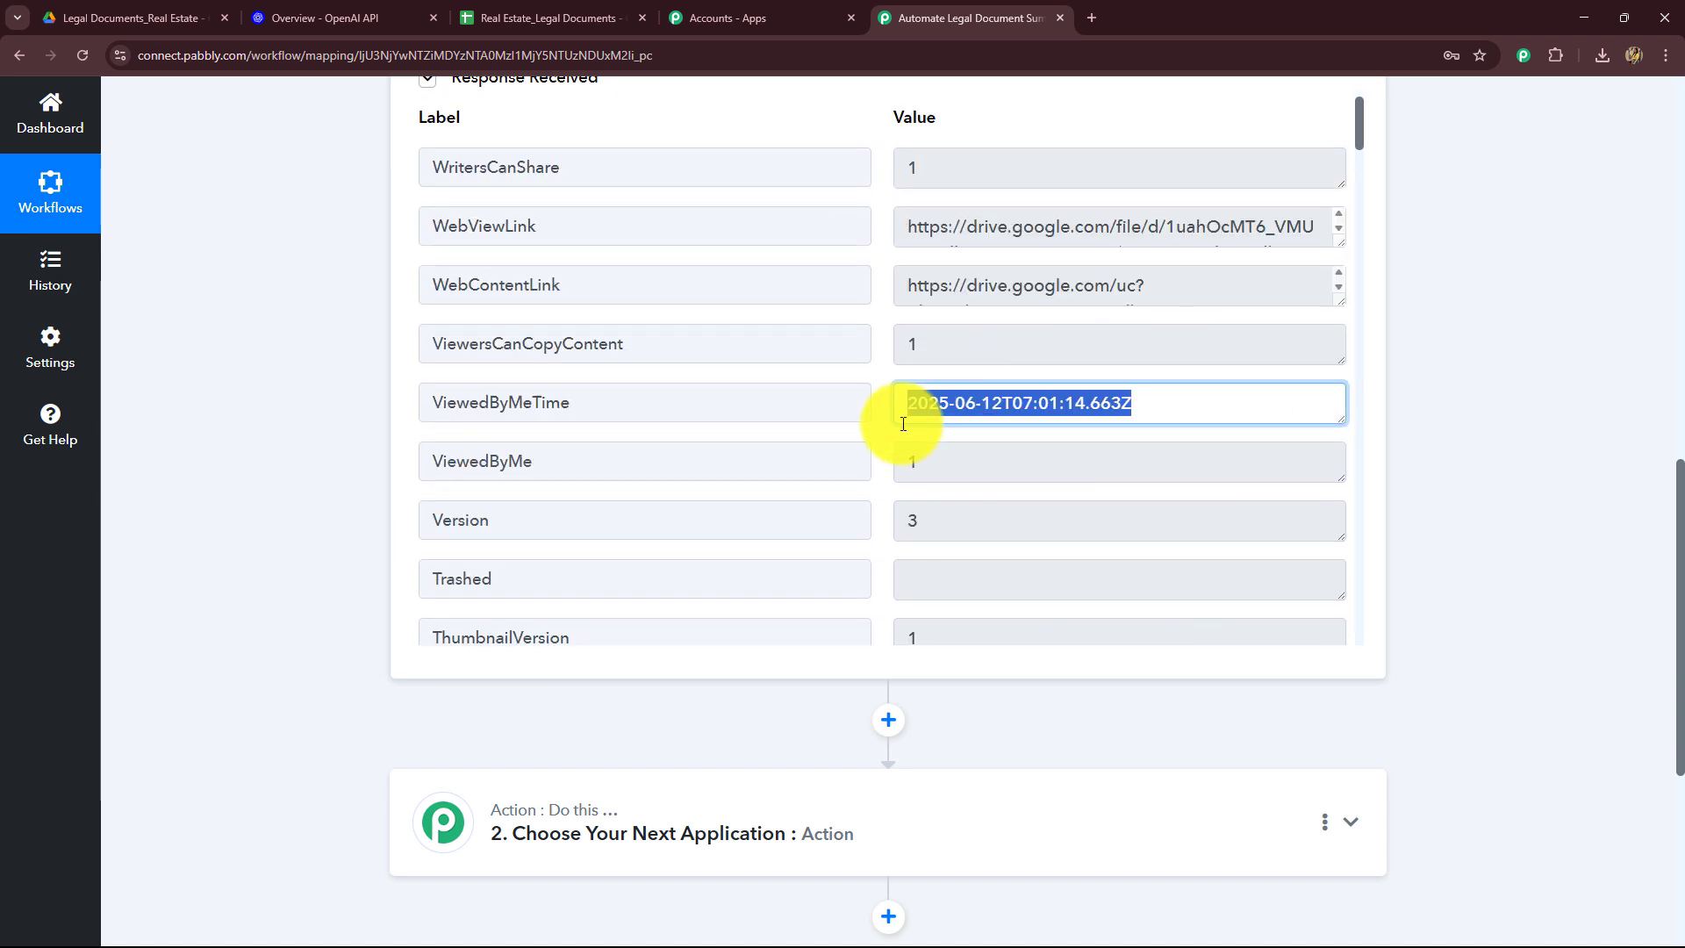
{"action": "left_click_drag", "start_coordinate": [913, 289], "coordinate": [1298, 328]}
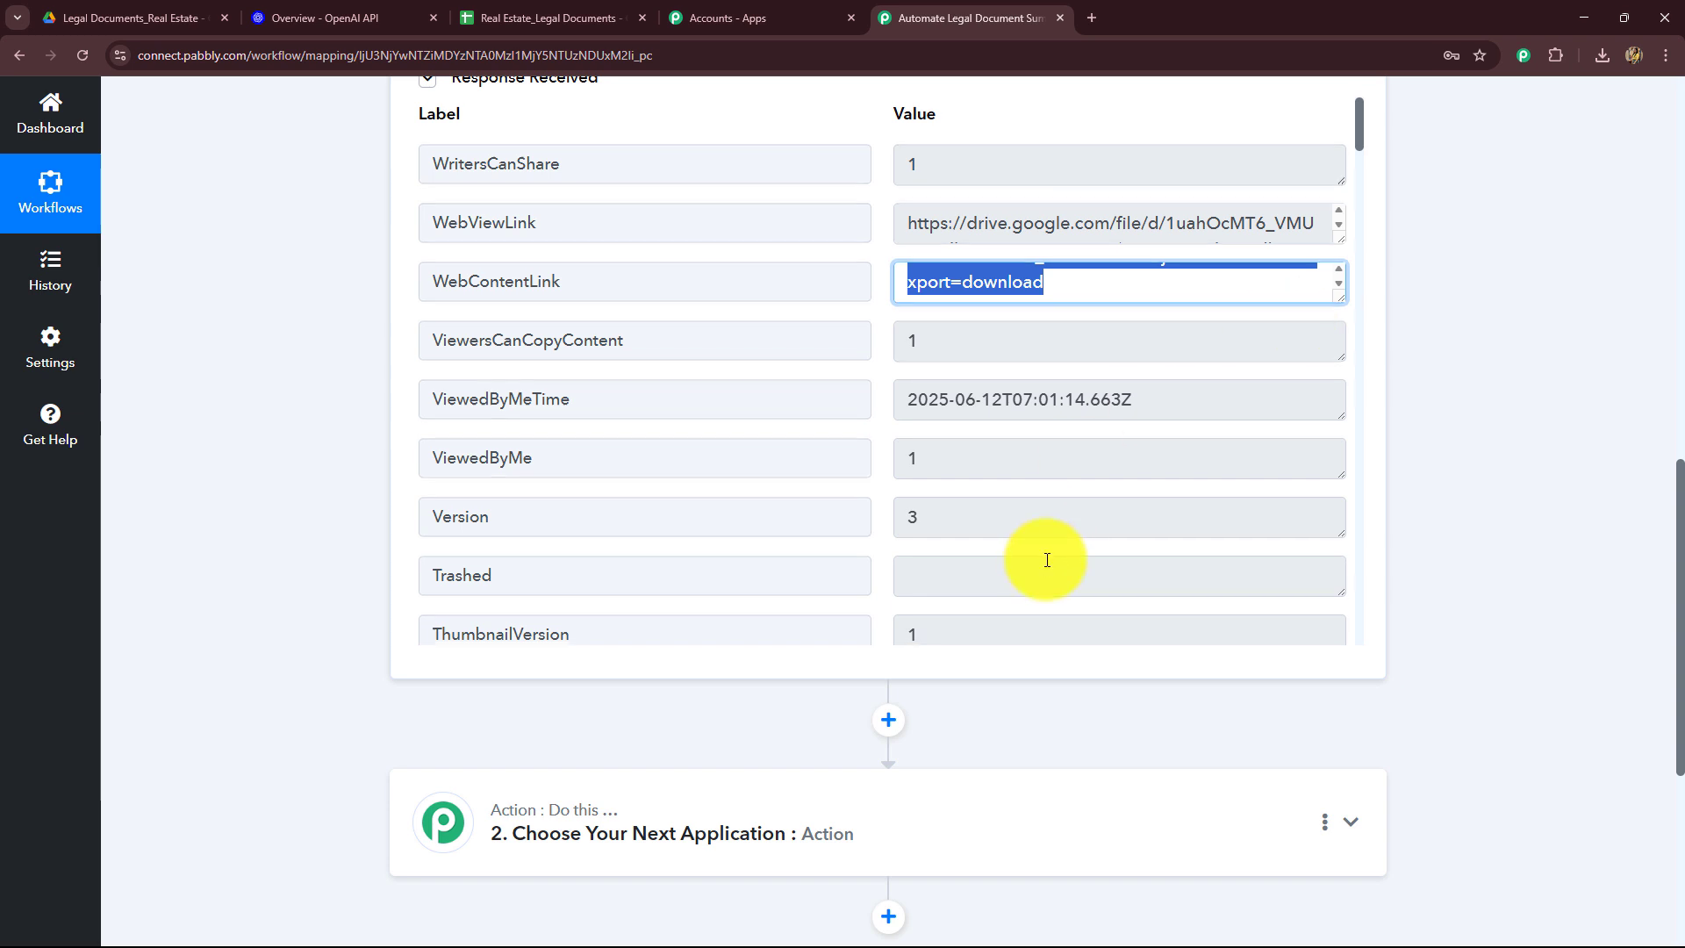
{"action": "scroll", "coordinate": [1047, 560], "scroll_direction": "down", "scroll_amount": 15}
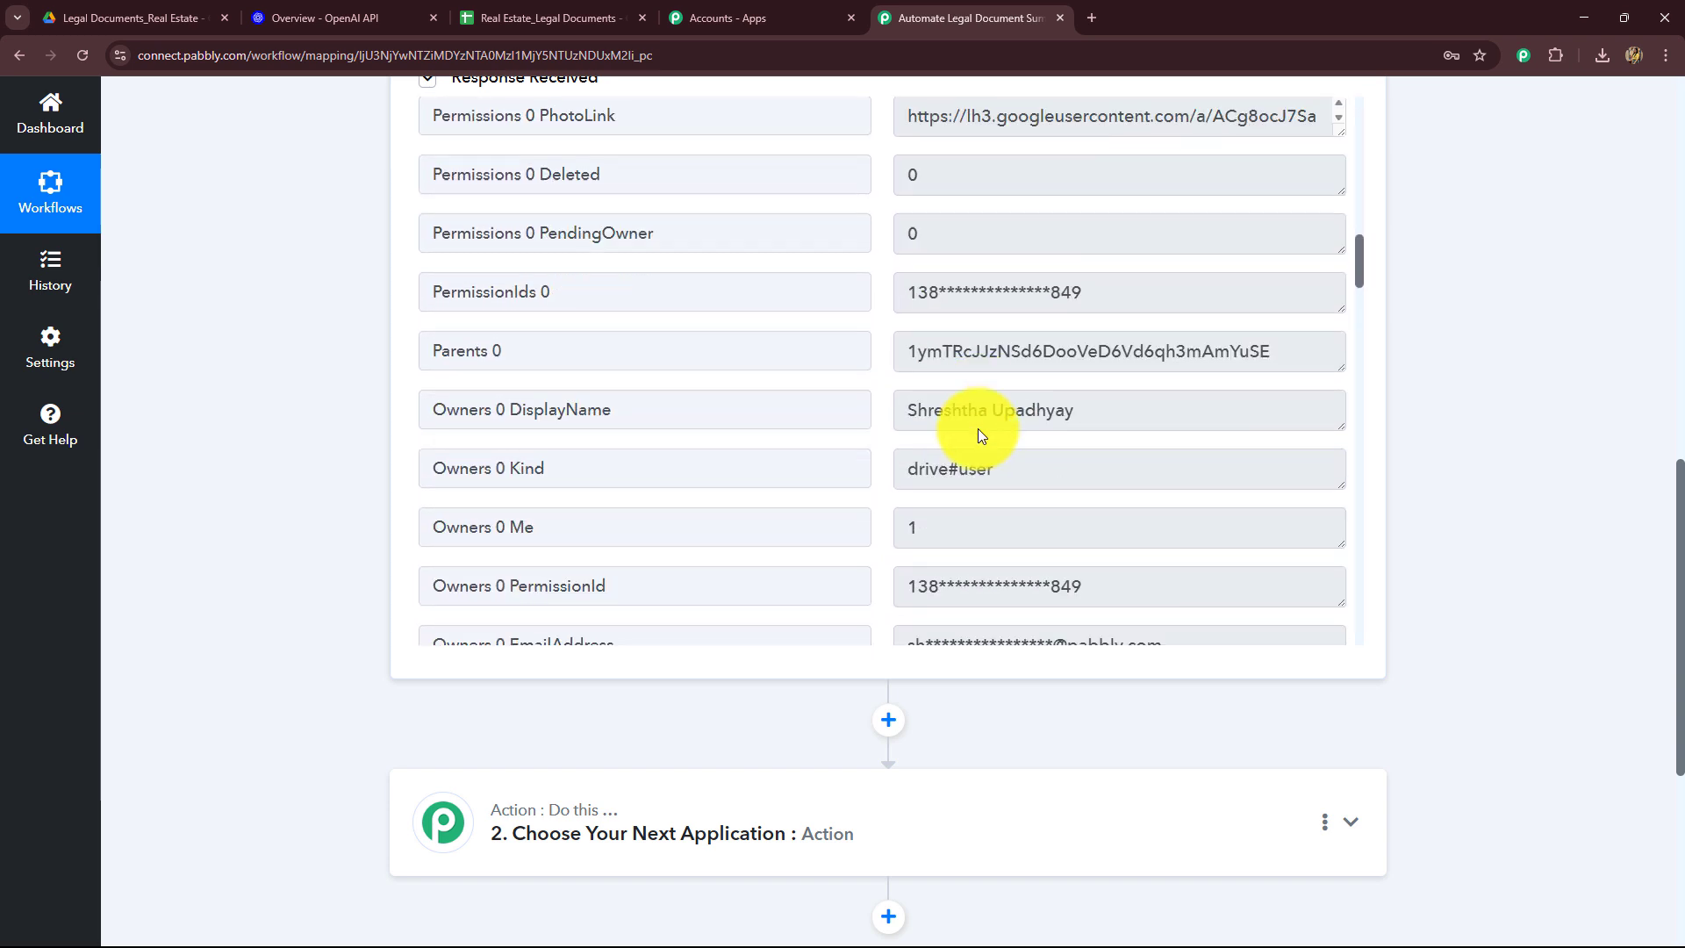
{"action": "scroll", "coordinate": [977, 429], "scroll_direction": "down", "scroll_amount": 6}
{"action": "left_click_drag", "start_coordinate": [909, 307], "coordinate": [1339, 329]}
{"action": "scroll", "coordinate": [1572, 381], "scroll_direction": "down", "scroll_amount": 4}
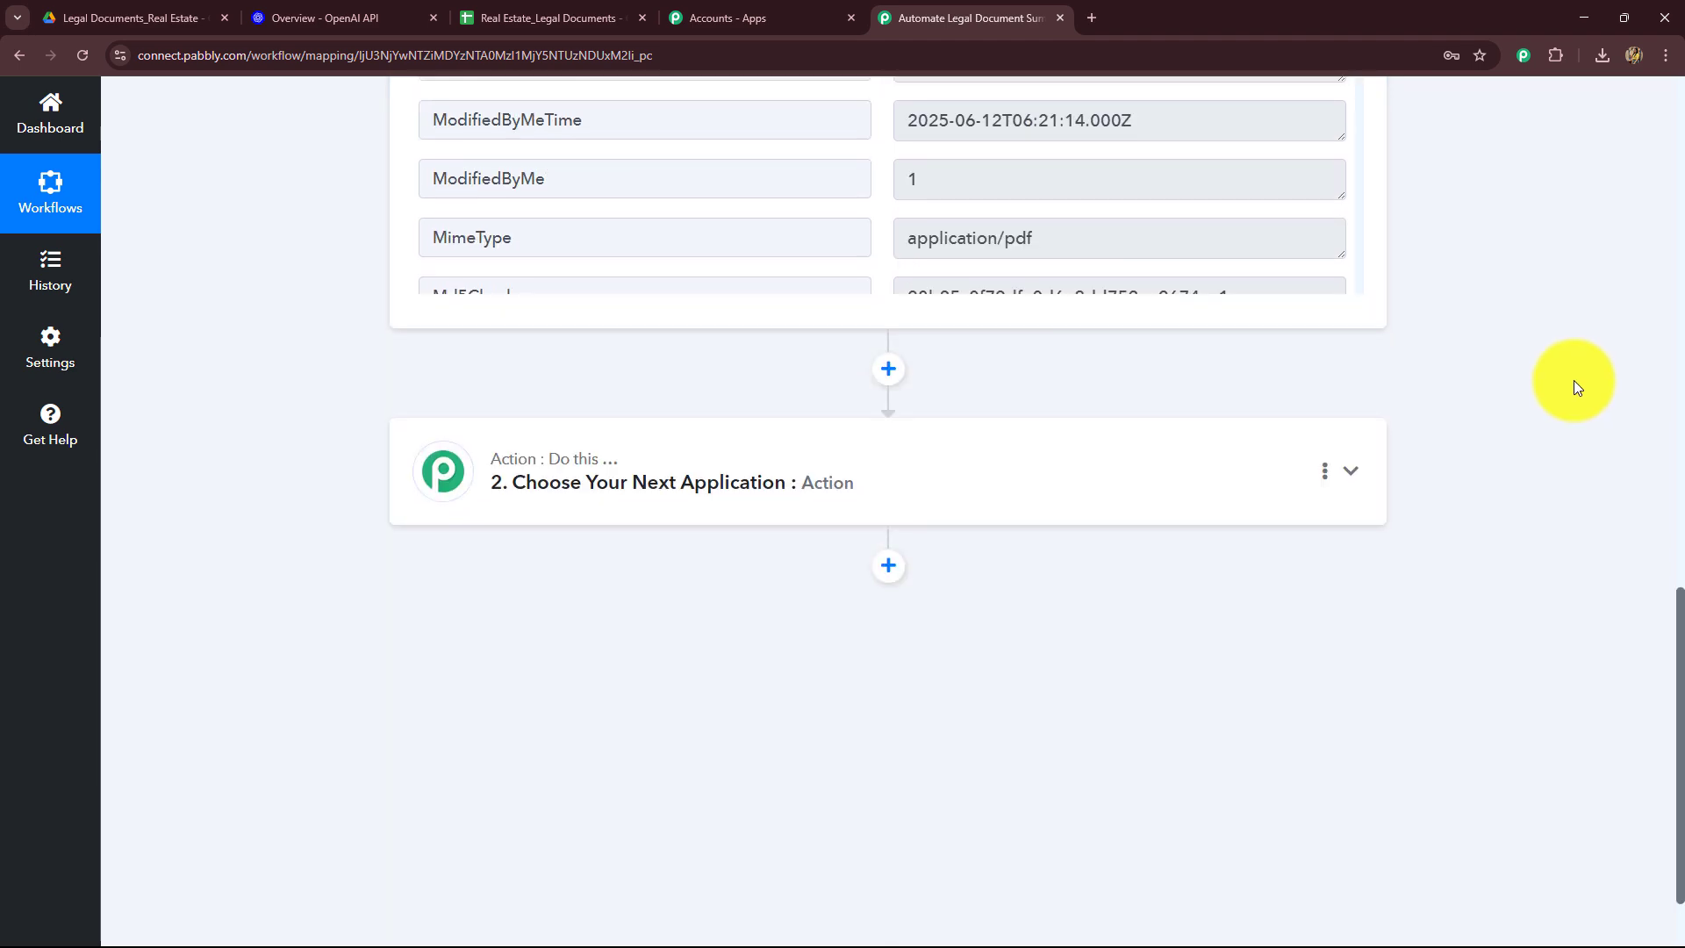
{"action": "scroll", "coordinate": [1572, 380], "scroll_direction": "up", "scroll_amount": 8}
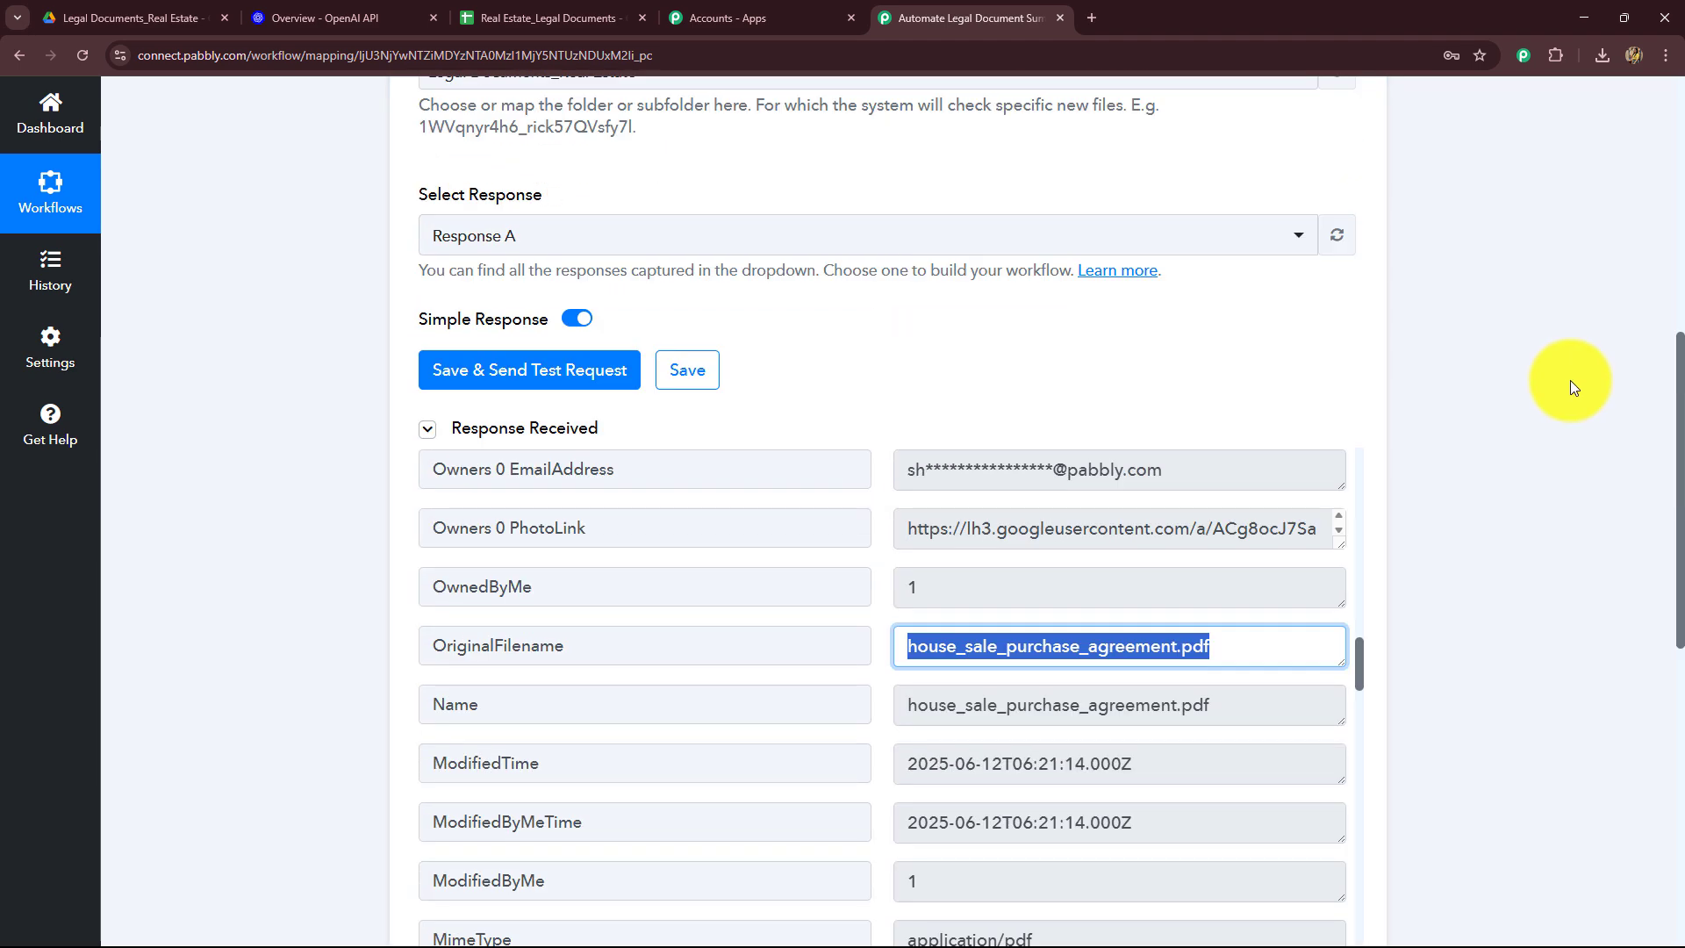
{"action": "scroll", "coordinate": [1570, 381], "scroll_direction": "up", "scroll_amount": 5}
{"action": "left_click", "coordinate": [1349, 200]}
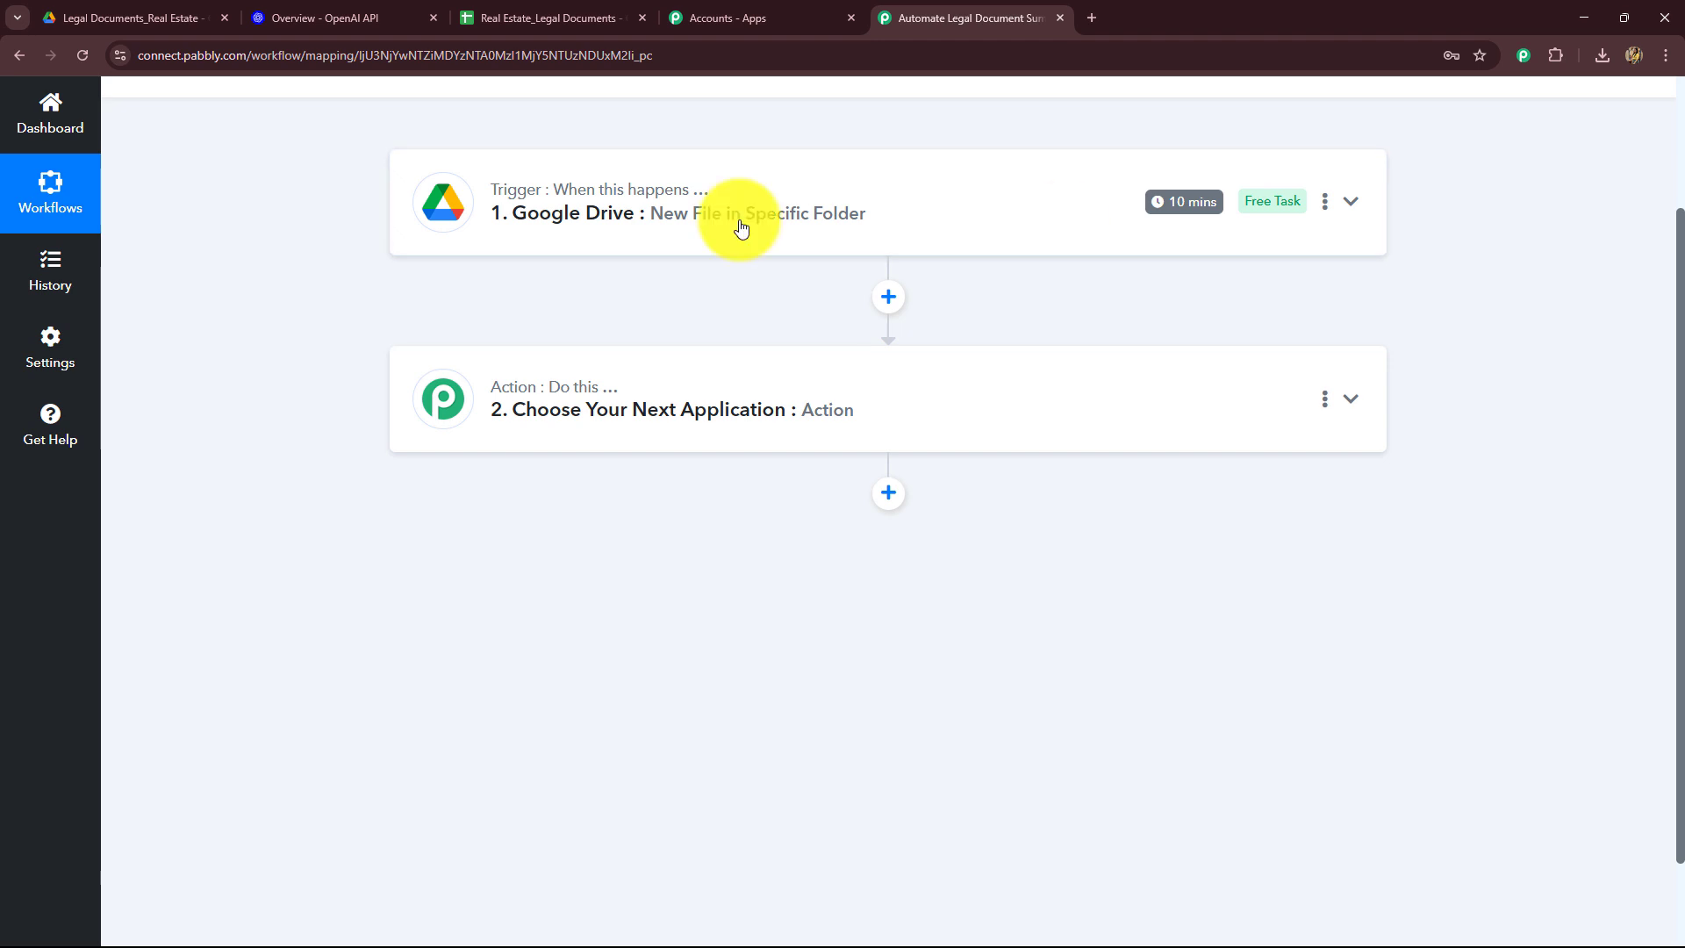
{"action": "left_click", "coordinate": [132, 18]}
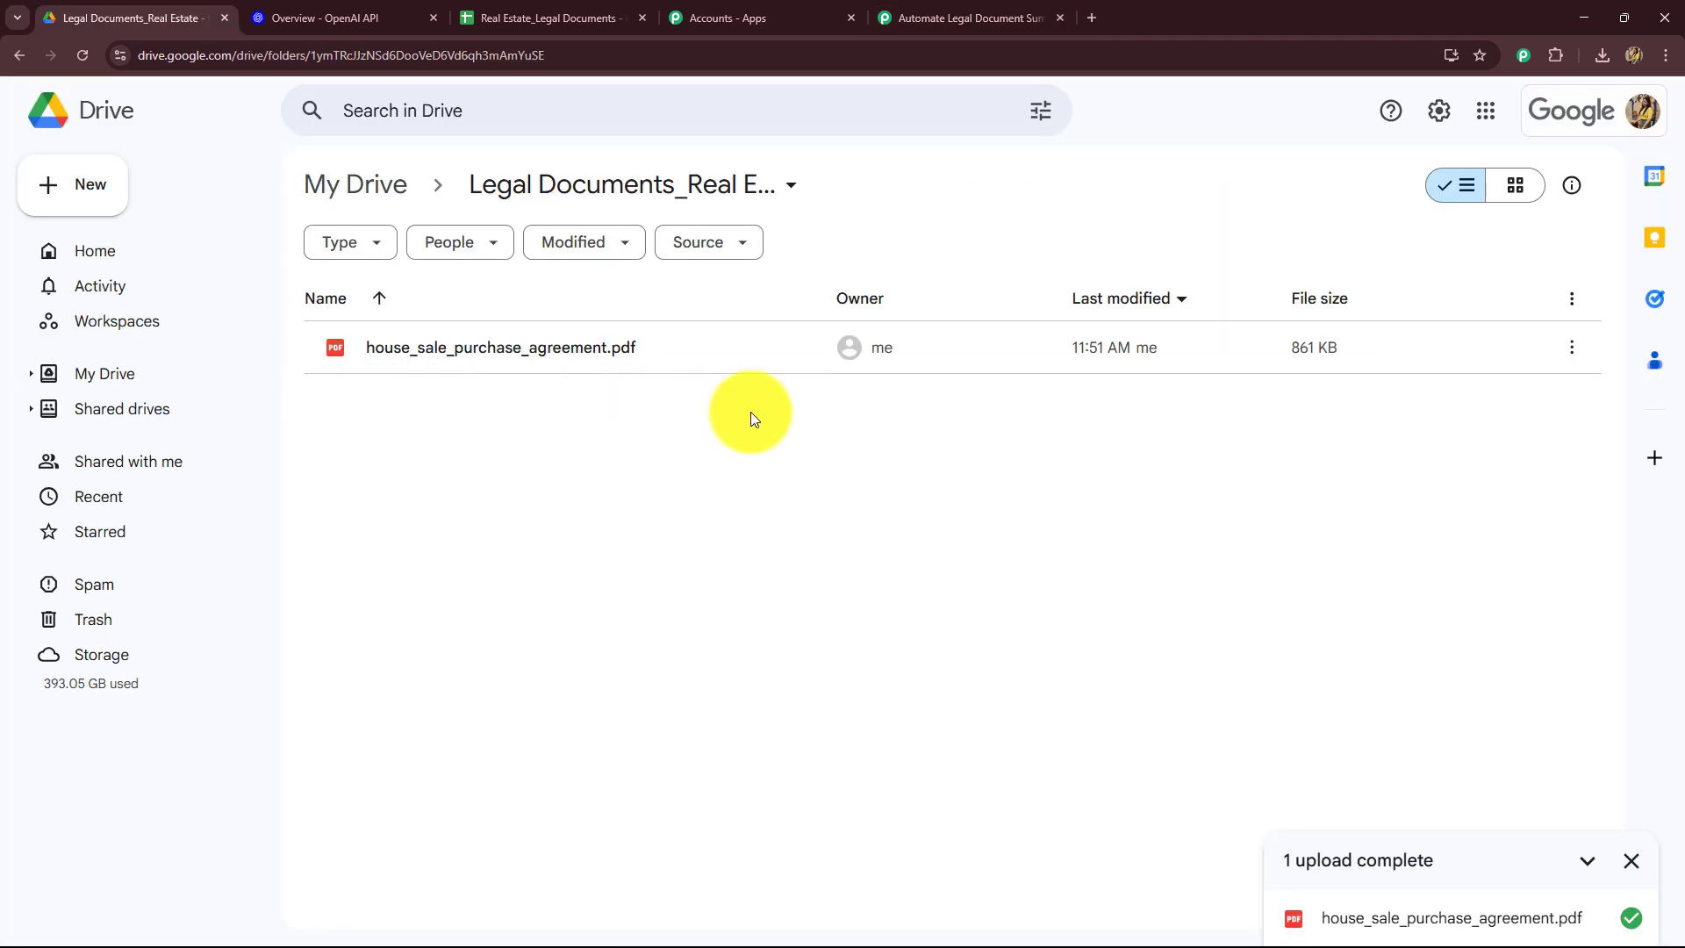
{"action": "left_click", "coordinate": [913, 17]}
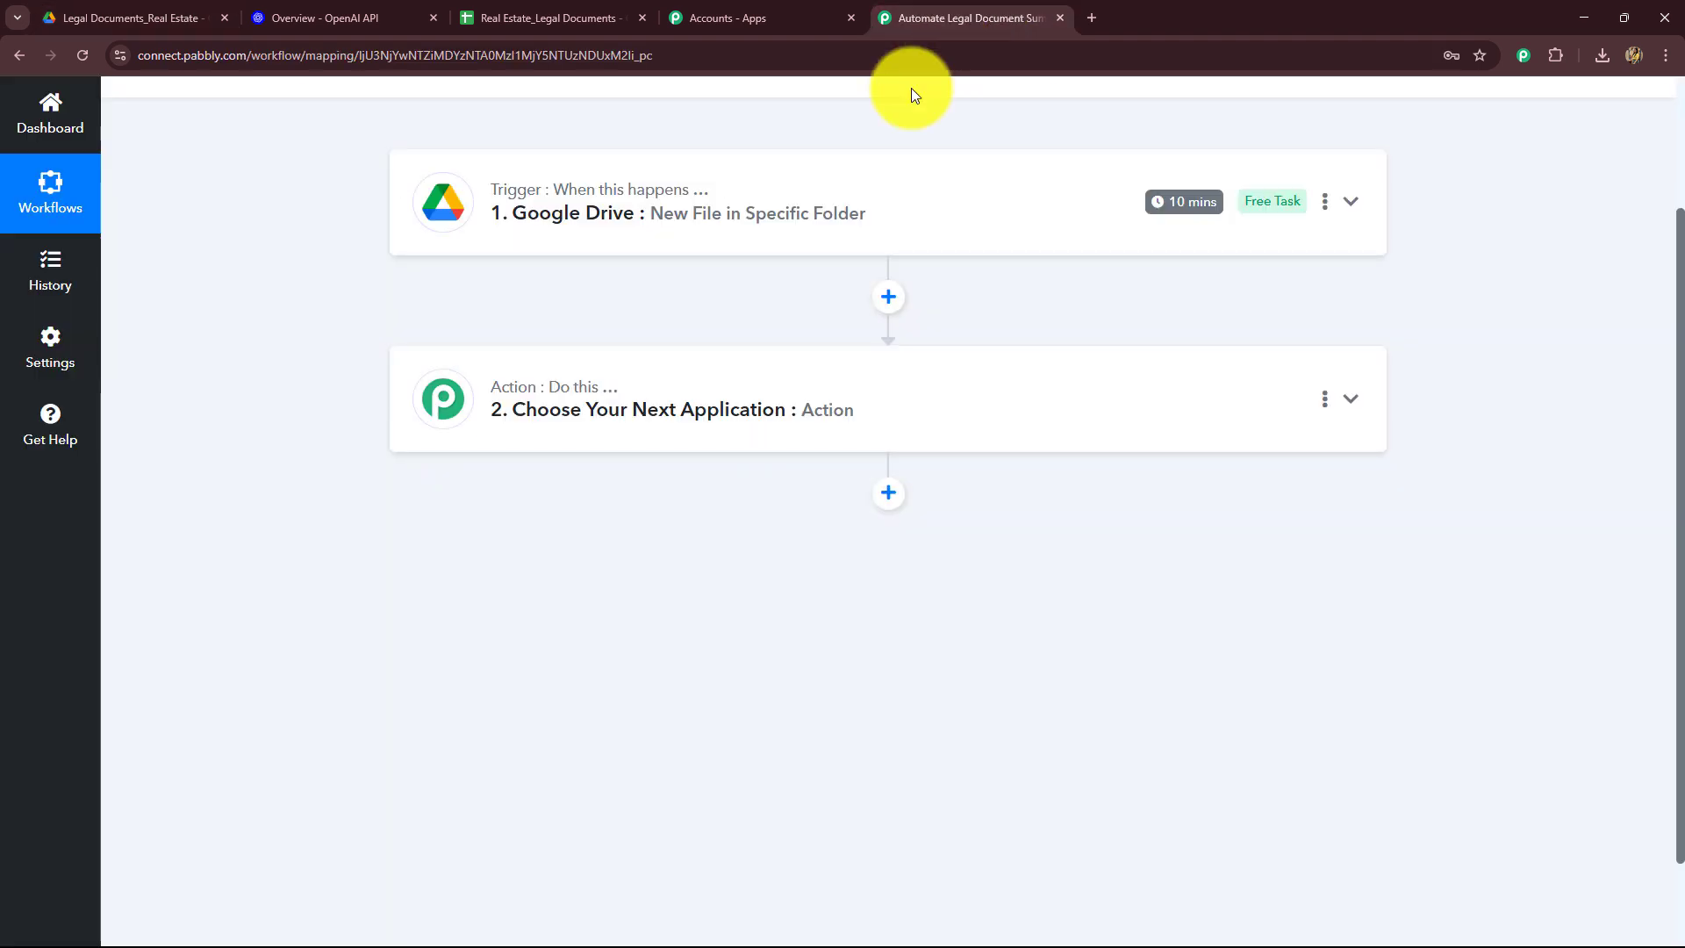
{"action": "left_click", "coordinate": [137, 18]}
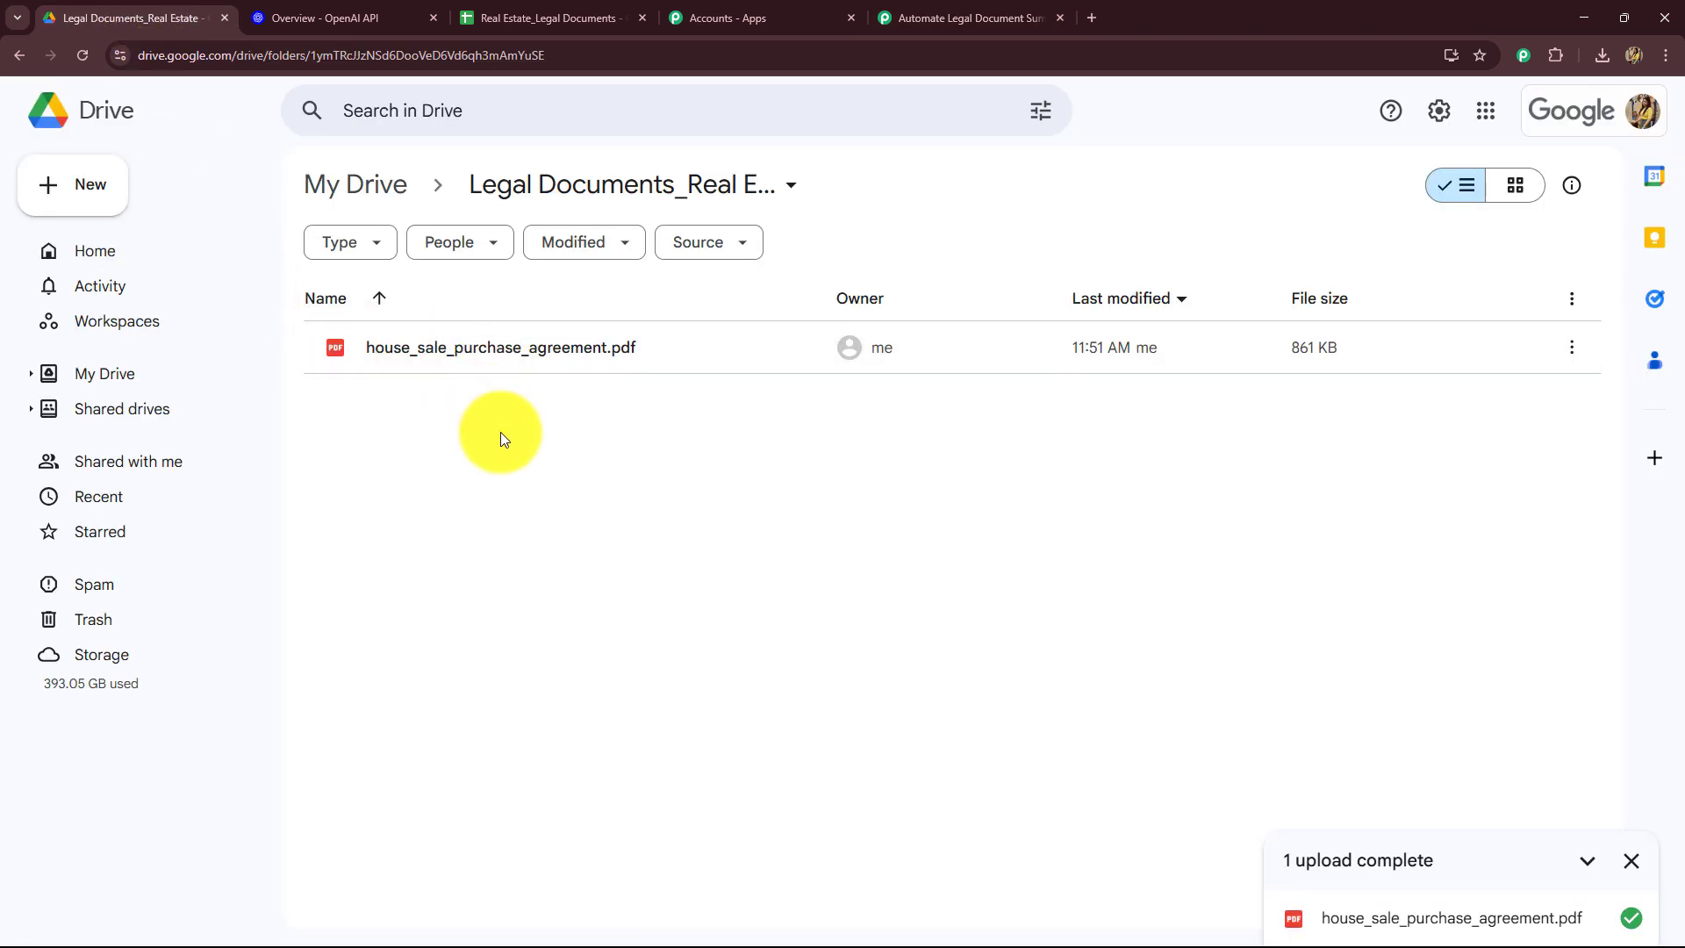
{"action": "left_click", "coordinate": [974, 18]}
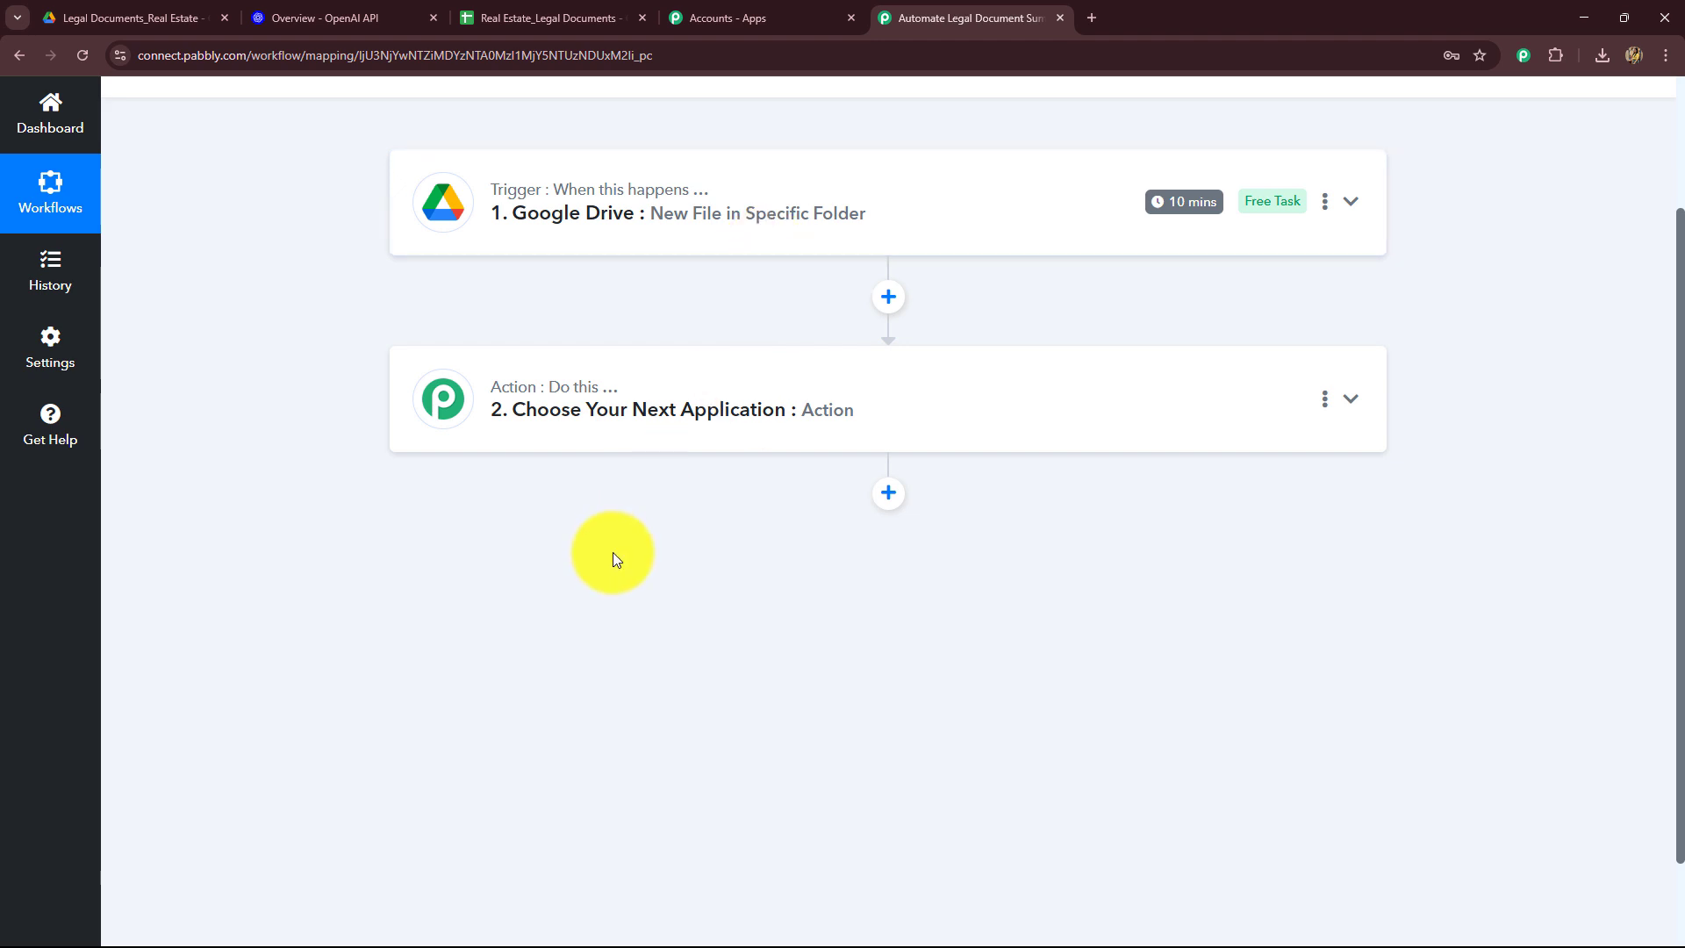
Step: Open the uploaded purchase agreement PDF in Drive and read through its pages
{"action": "left_click", "coordinate": [102, 7]}
{"action": "double_click", "coordinate": [446, 351]}
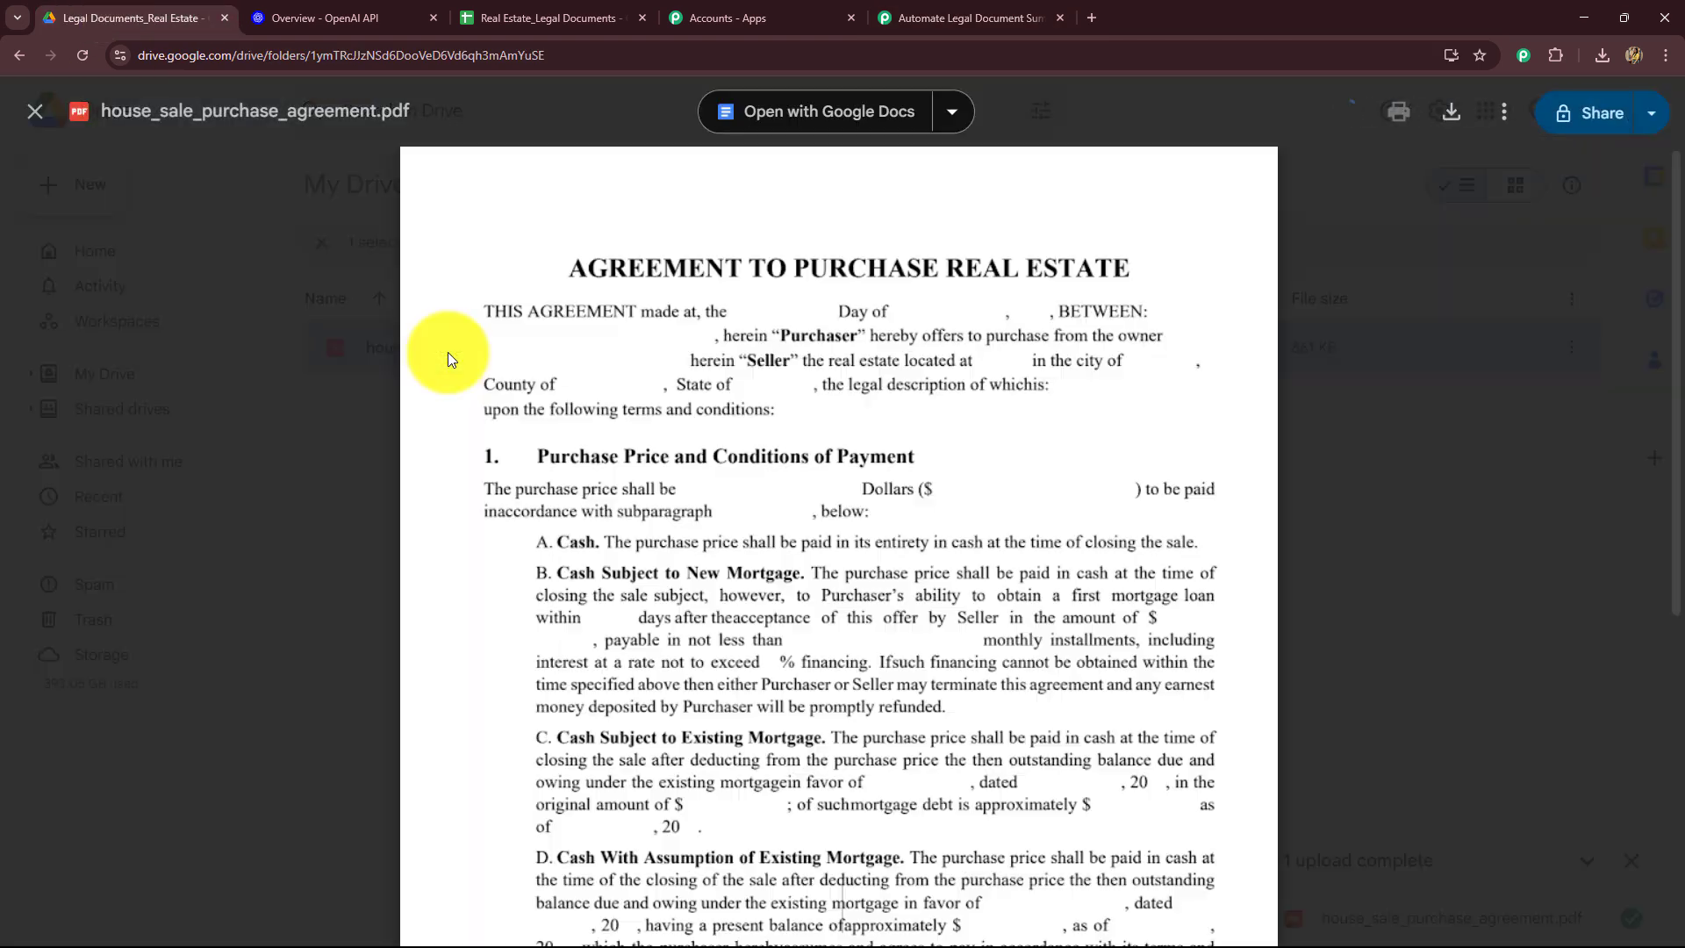
{"action": "scroll", "coordinate": [580, 492], "scroll_direction": "down", "scroll_amount": 5}
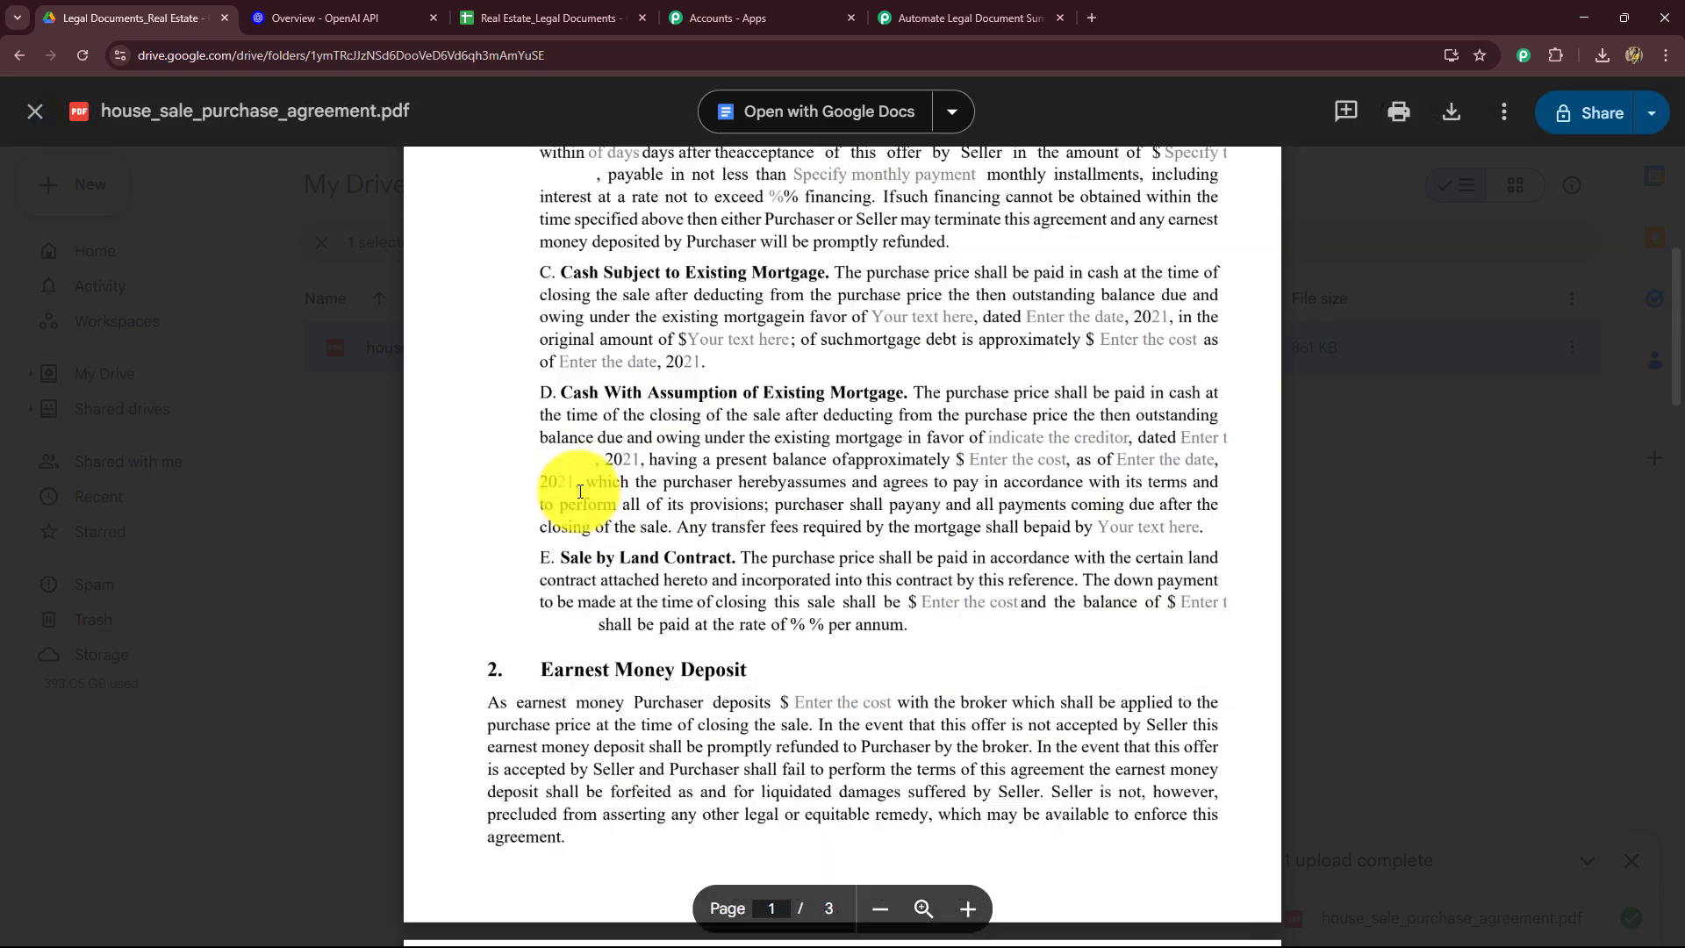
{"action": "scroll", "coordinate": [580, 491], "scroll_direction": "down", "scroll_amount": 20}
{"action": "scroll", "coordinate": [580, 492], "scroll_direction": "up", "scroll_amount": 8}
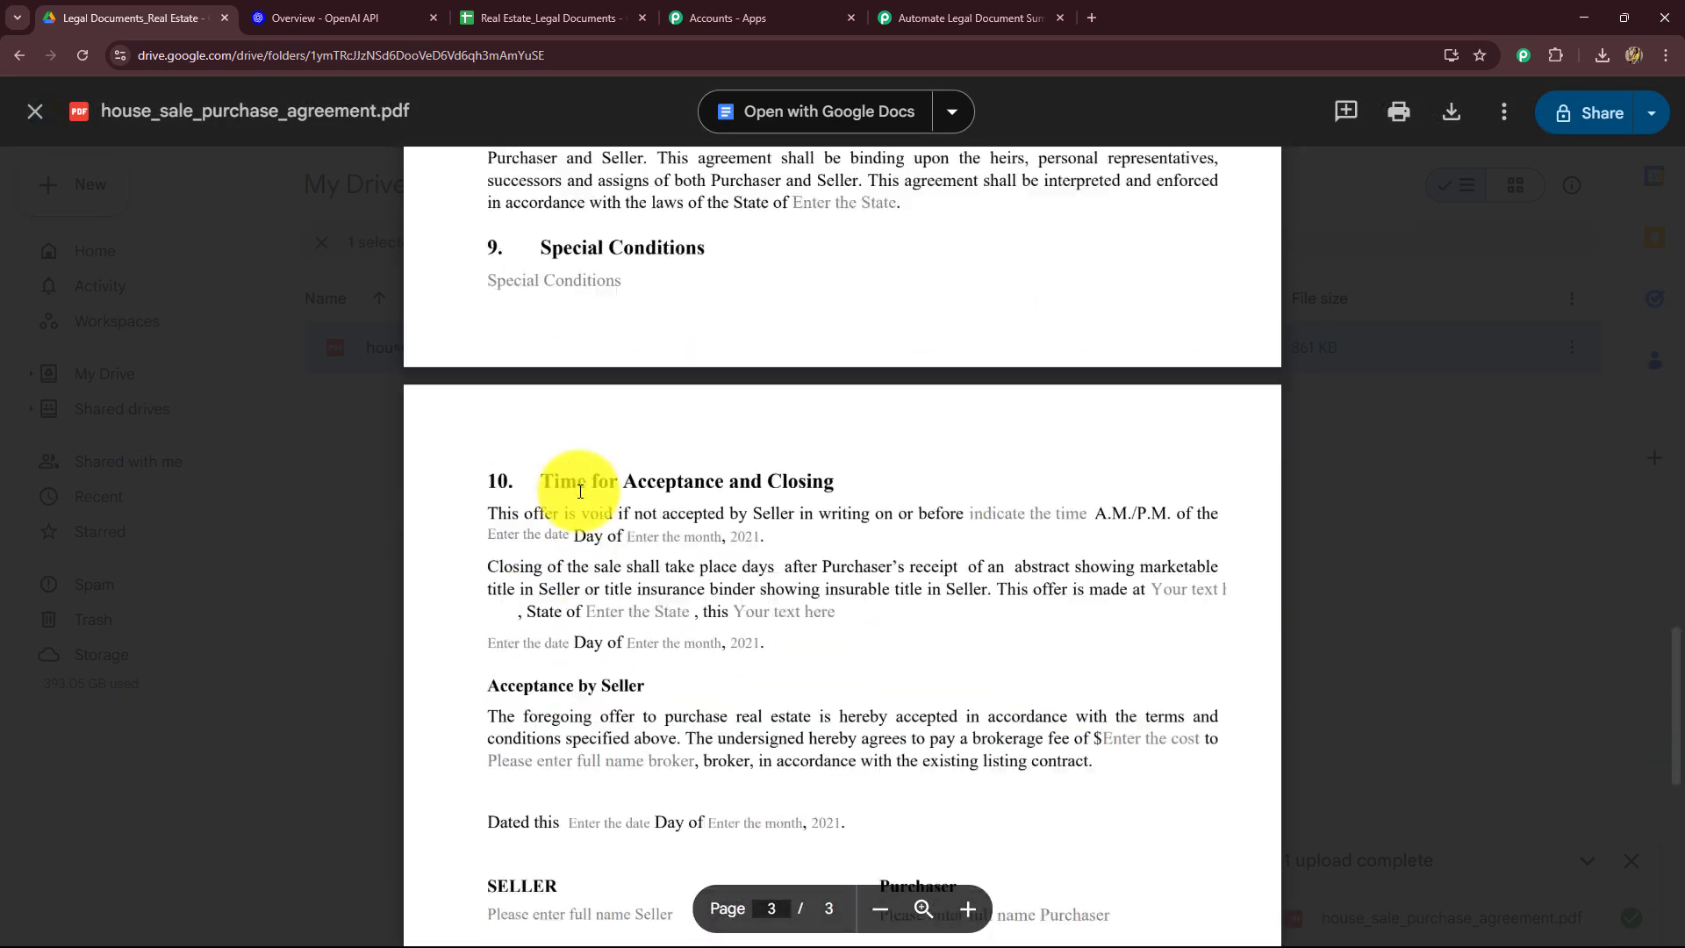
{"action": "scroll", "coordinate": [580, 491], "scroll_direction": "up", "scroll_amount": 18}
{"action": "scroll", "coordinate": [934, 530], "scroll_direction": "up", "scroll_amount": 5}
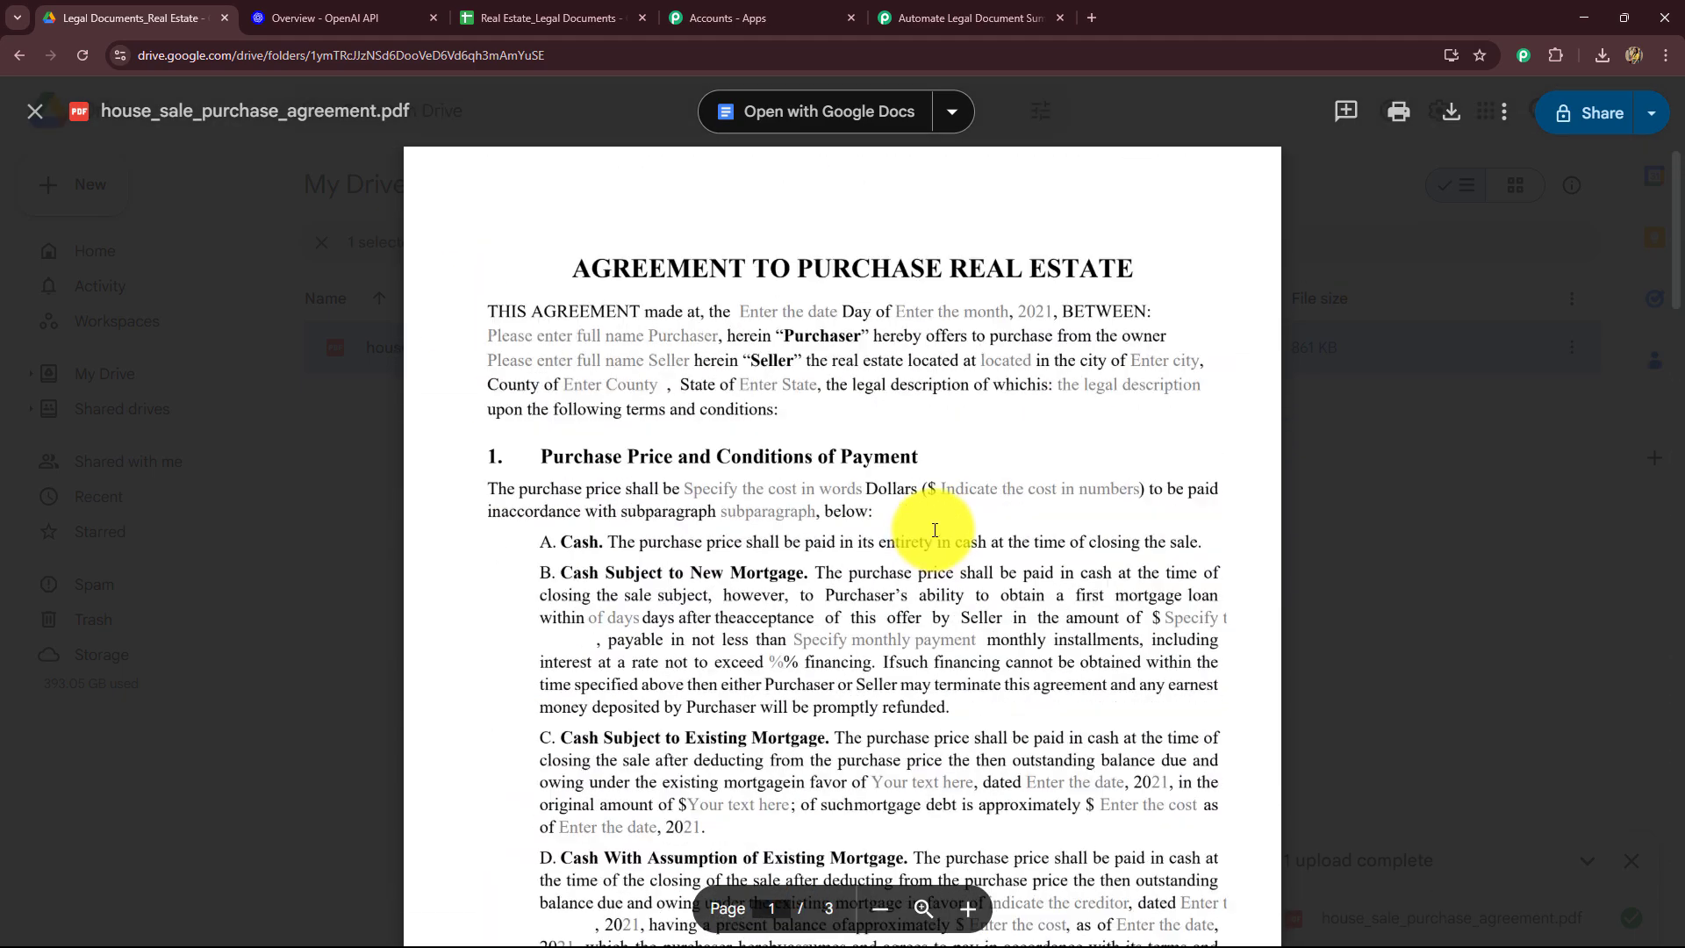
{"action": "left_click_drag", "start_coordinate": [572, 268], "coordinate": [1122, 272]}
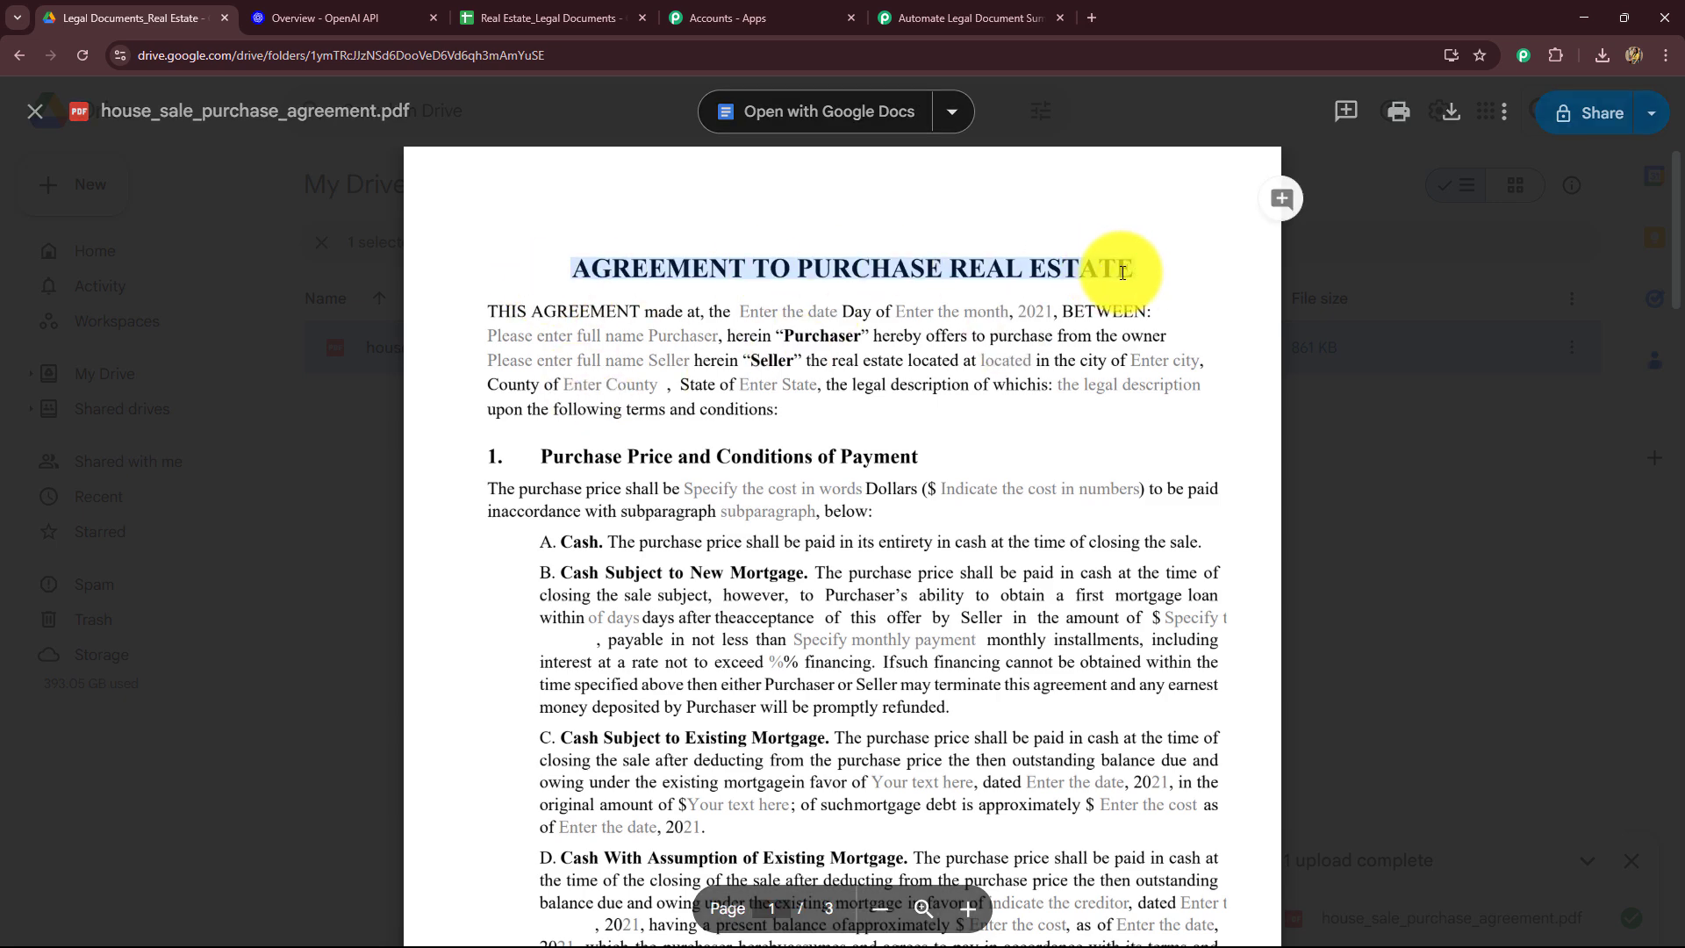
Step: Choose OpenAI (ChatGPT, DALL-E, Whisper) as the app for the workflow's second action step
{"action": "left_click", "coordinate": [504, 17]}
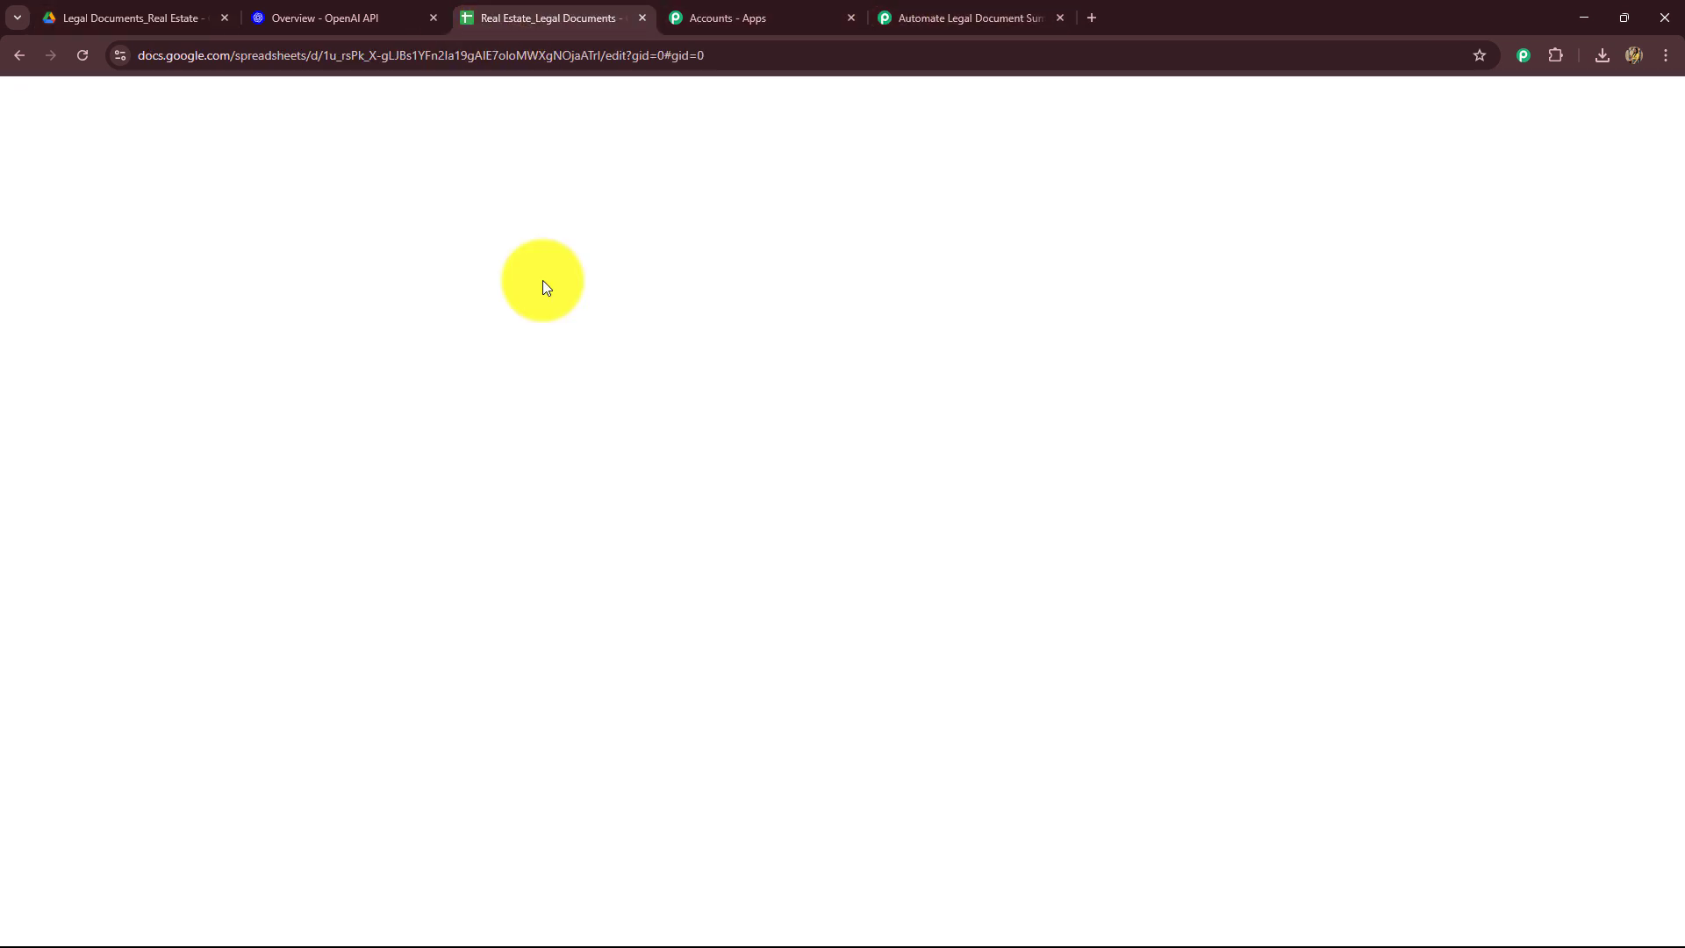
{"action": "left_click", "coordinate": [943, 20]}
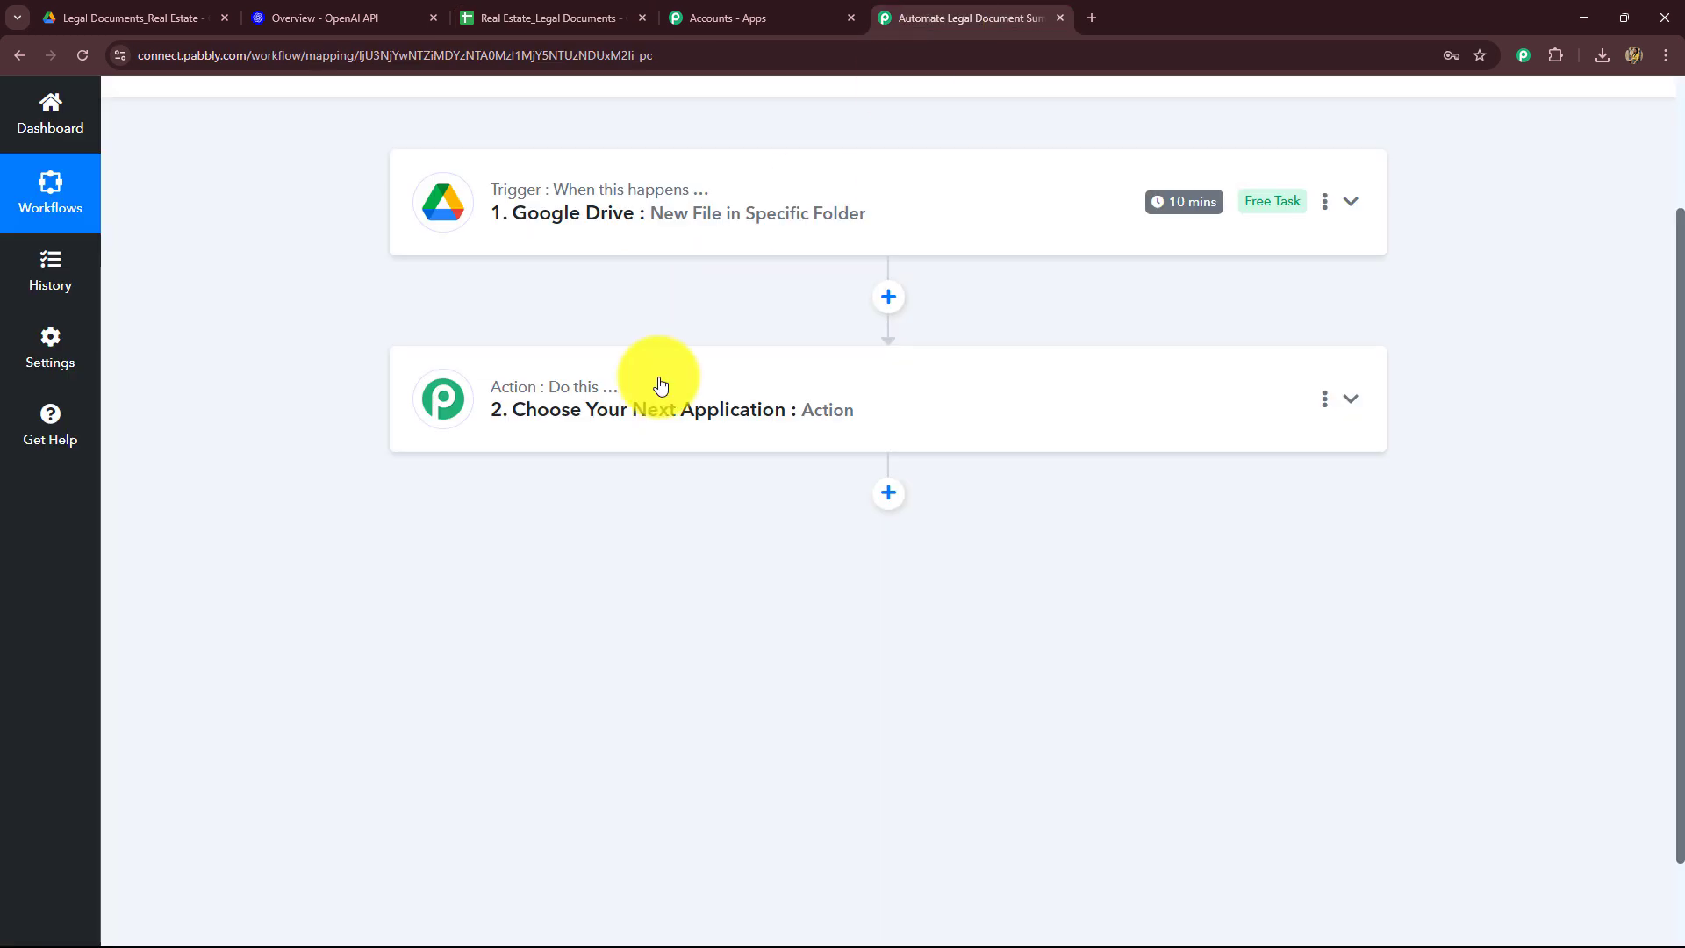
{"action": "left_click", "coordinate": [661, 384]}
{"action": "left_click", "coordinate": [485, 453]}
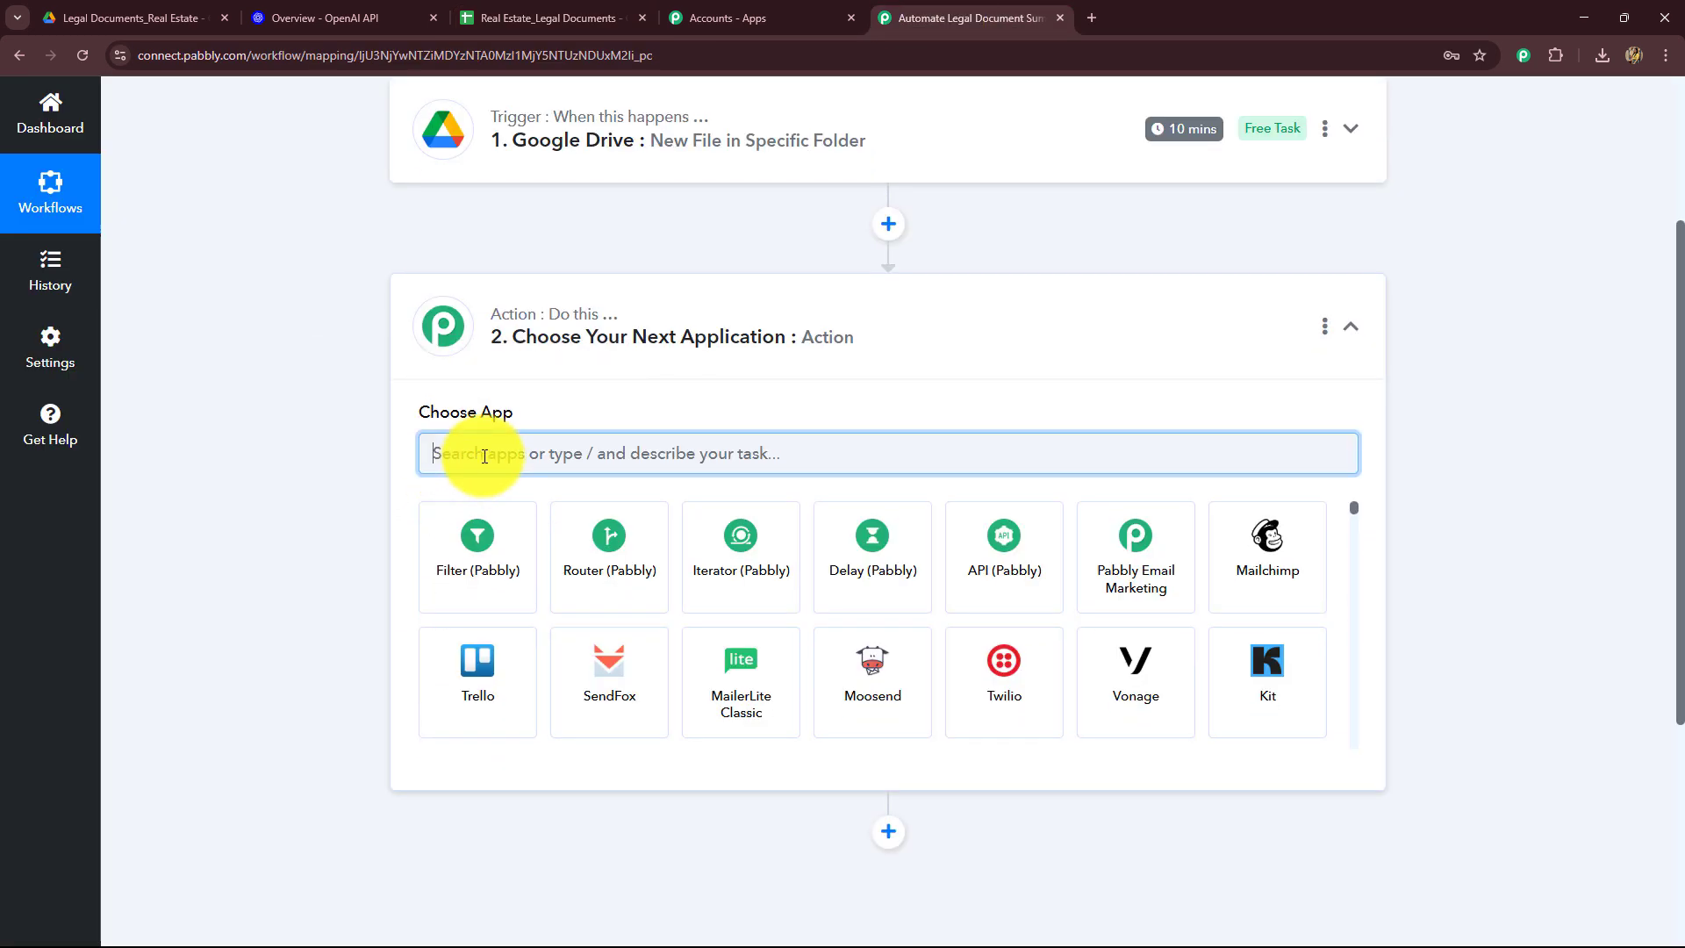
{"action": "type", "text": "Ope"}
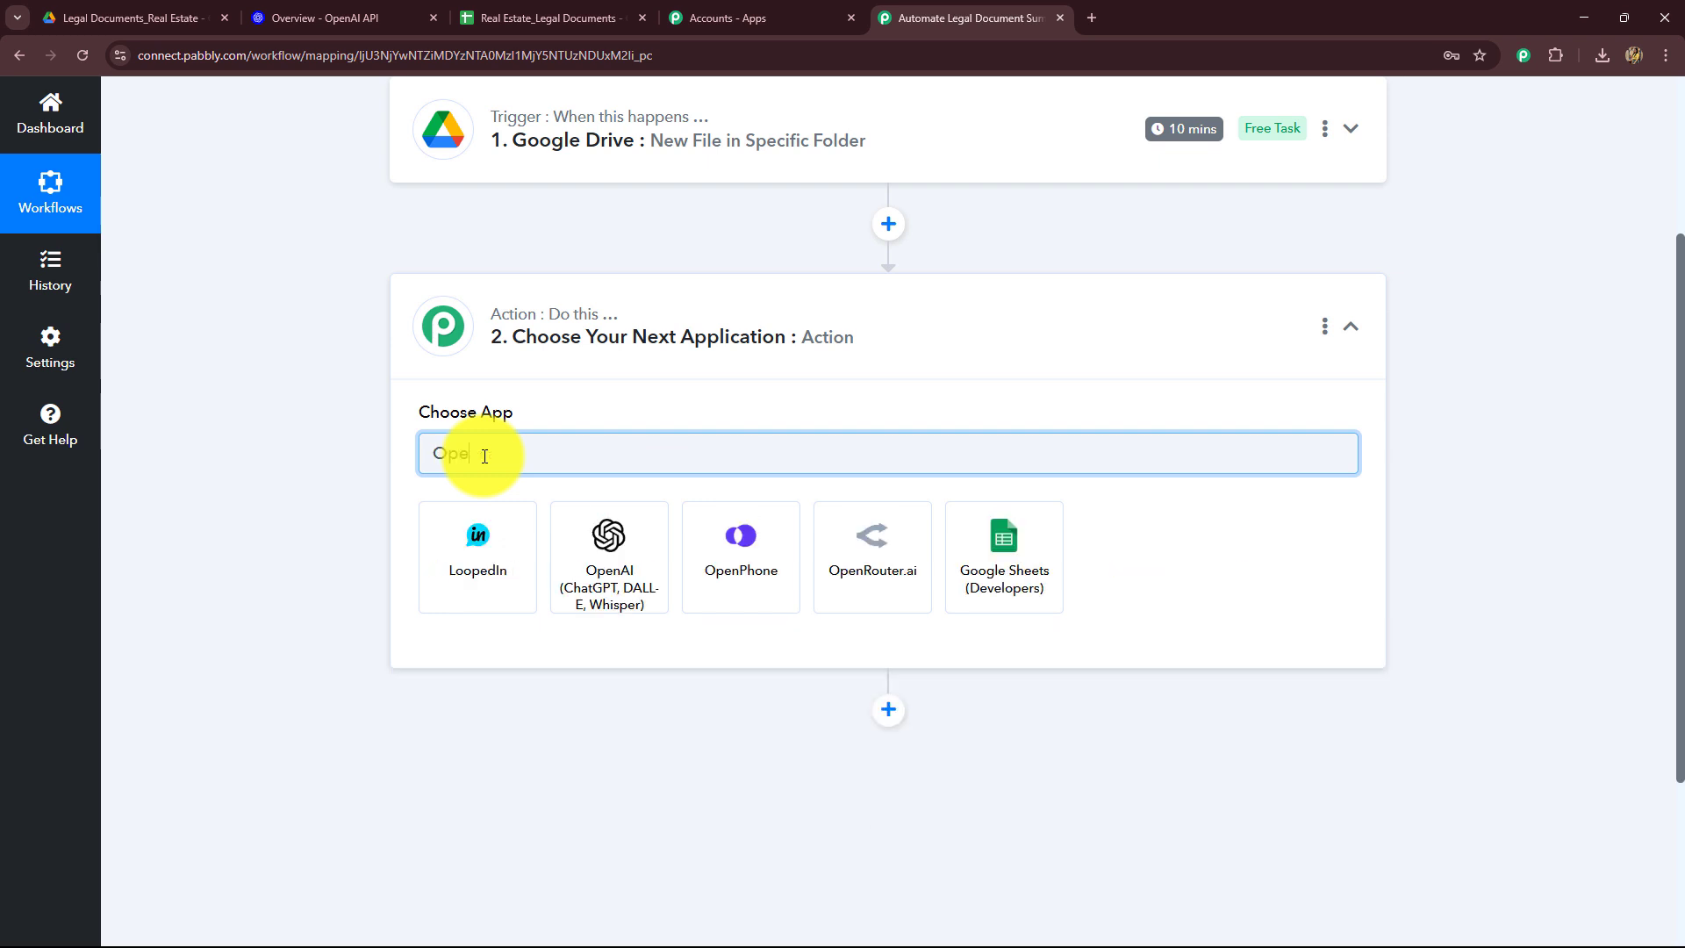
{"action": "left_click", "coordinate": [589, 604]}
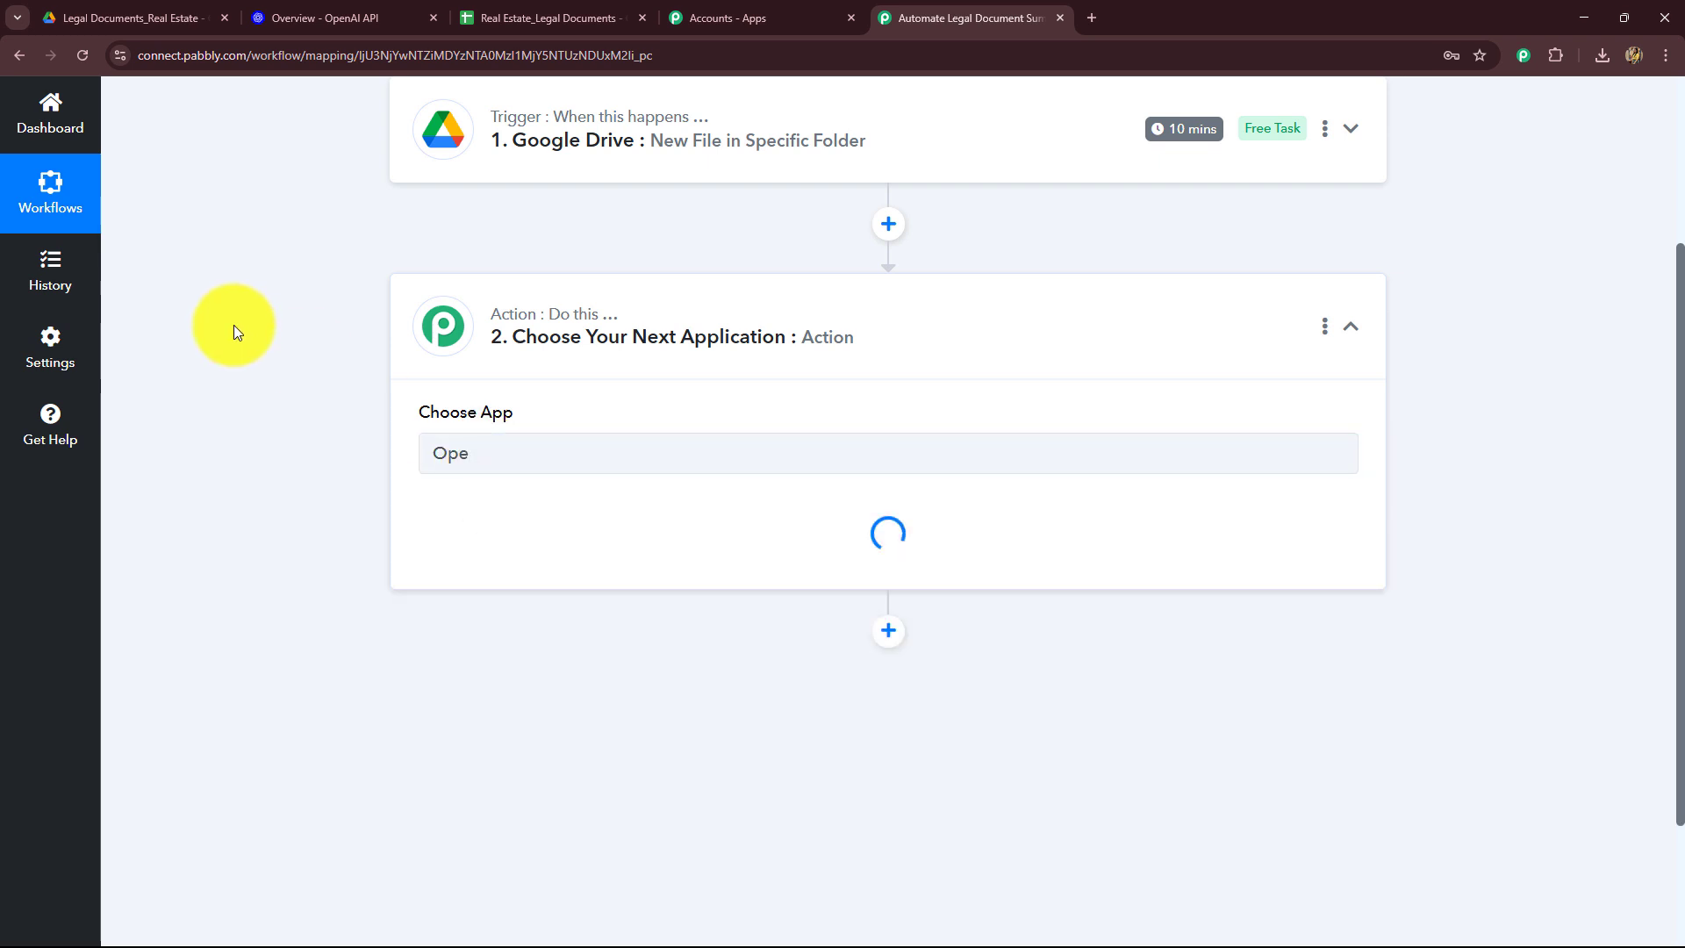
{"action": "left_click", "coordinate": [320, 18]}
{"action": "left_click", "coordinate": [984, 29]}
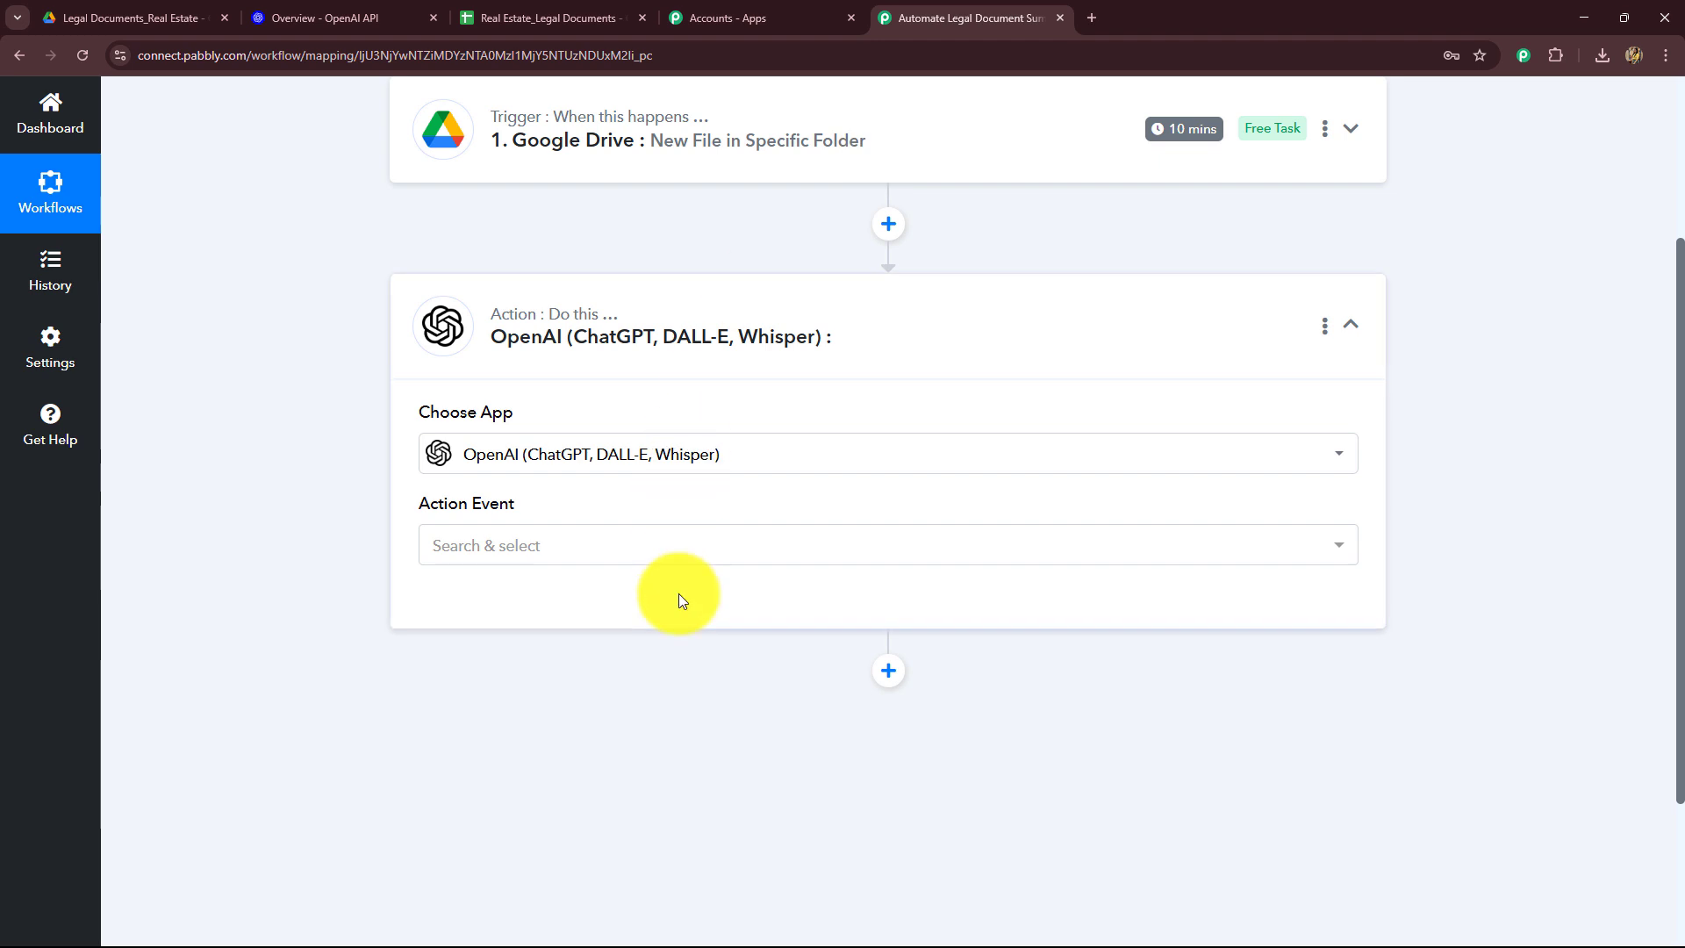
Step: Set the OpenAI action event to Extract Content from PDF/Image
{"action": "scroll", "coordinate": [678, 591], "scroll_direction": "down", "scroll_amount": 2}
{"action": "left_click", "coordinate": [545, 332]}
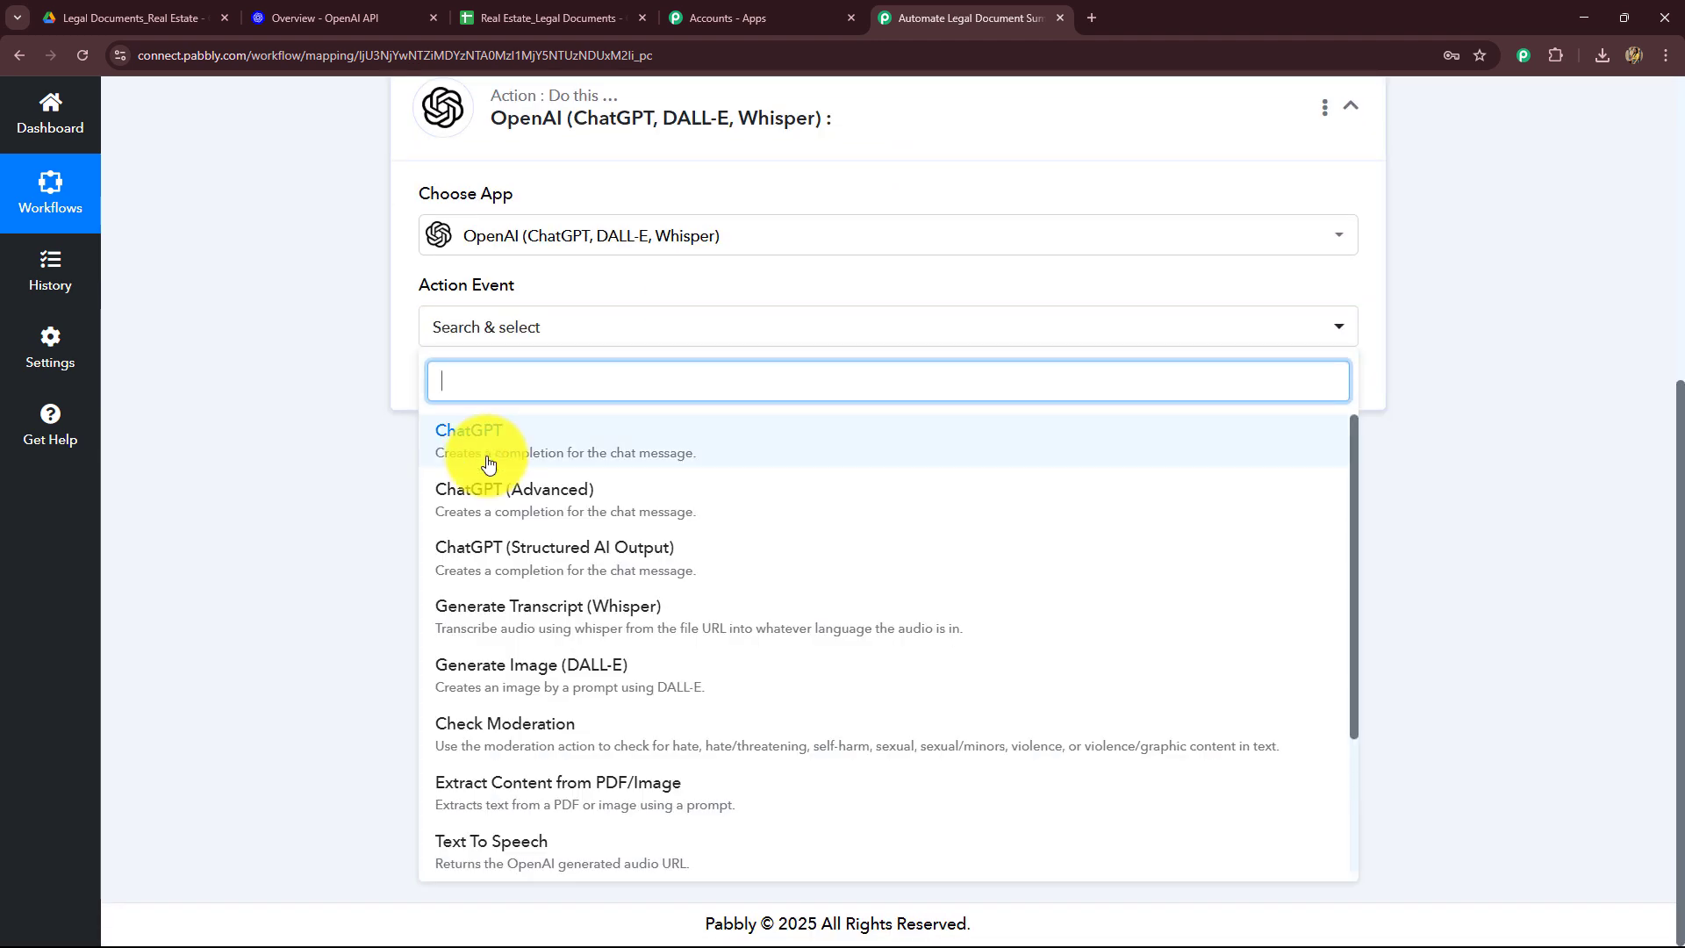
{"action": "left_click", "coordinate": [488, 463]}
{"action": "scroll", "coordinate": [485, 614], "scroll_direction": "down", "scroll_amount": 2}
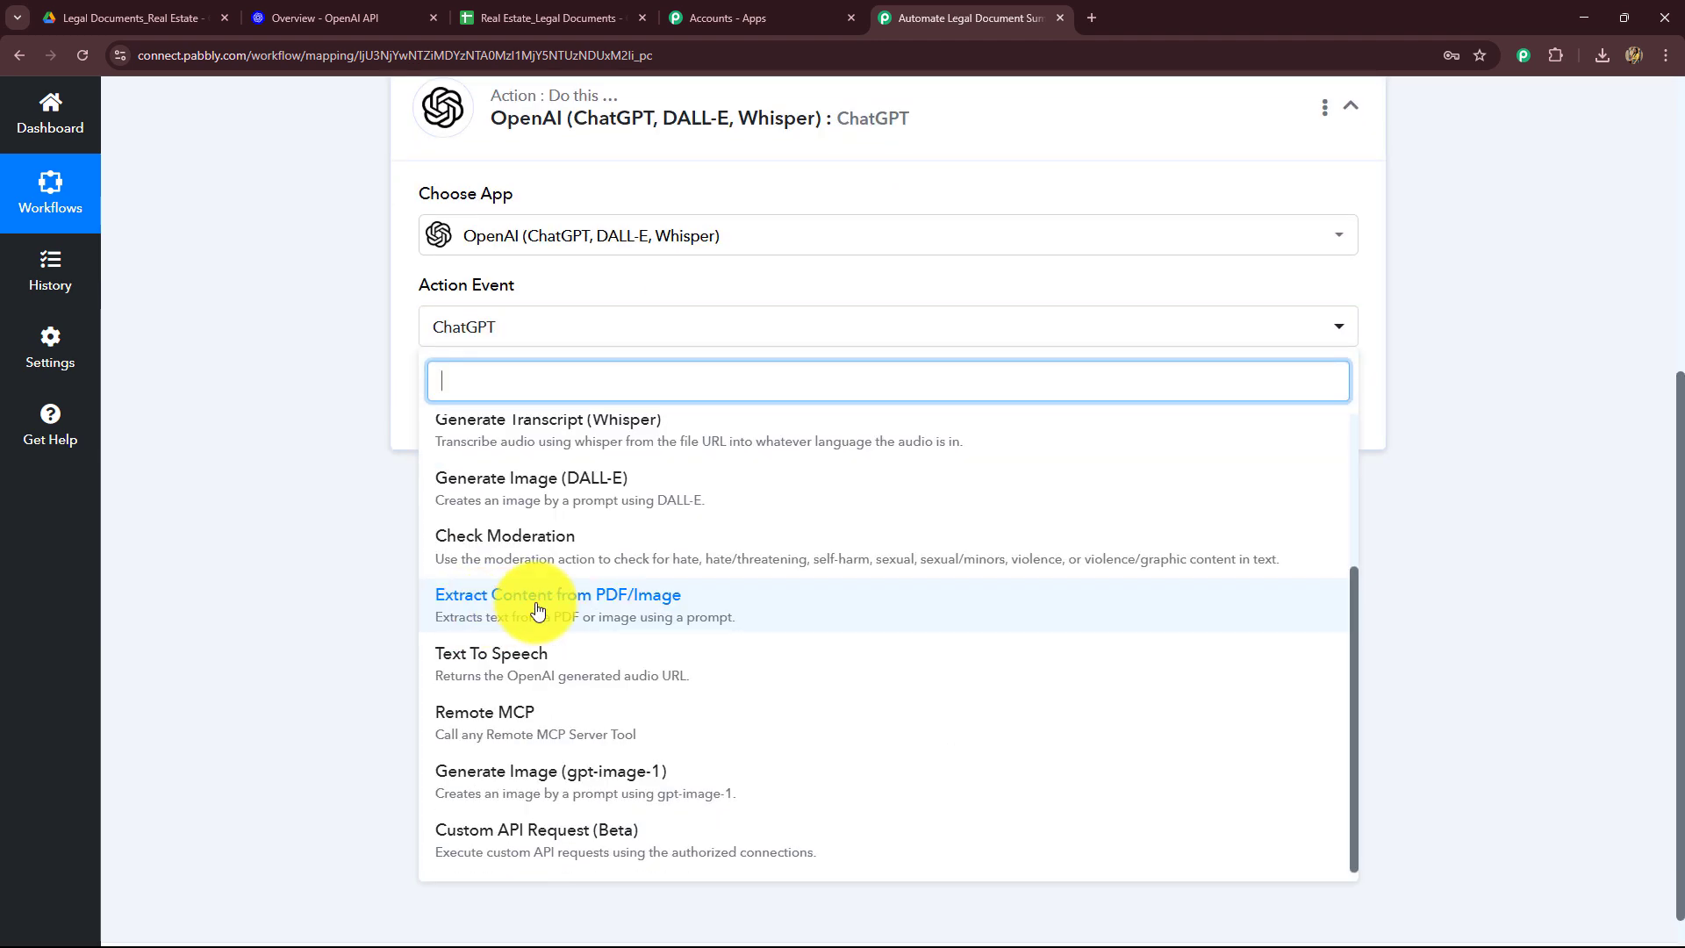
{"action": "left_click", "coordinate": [545, 605]}
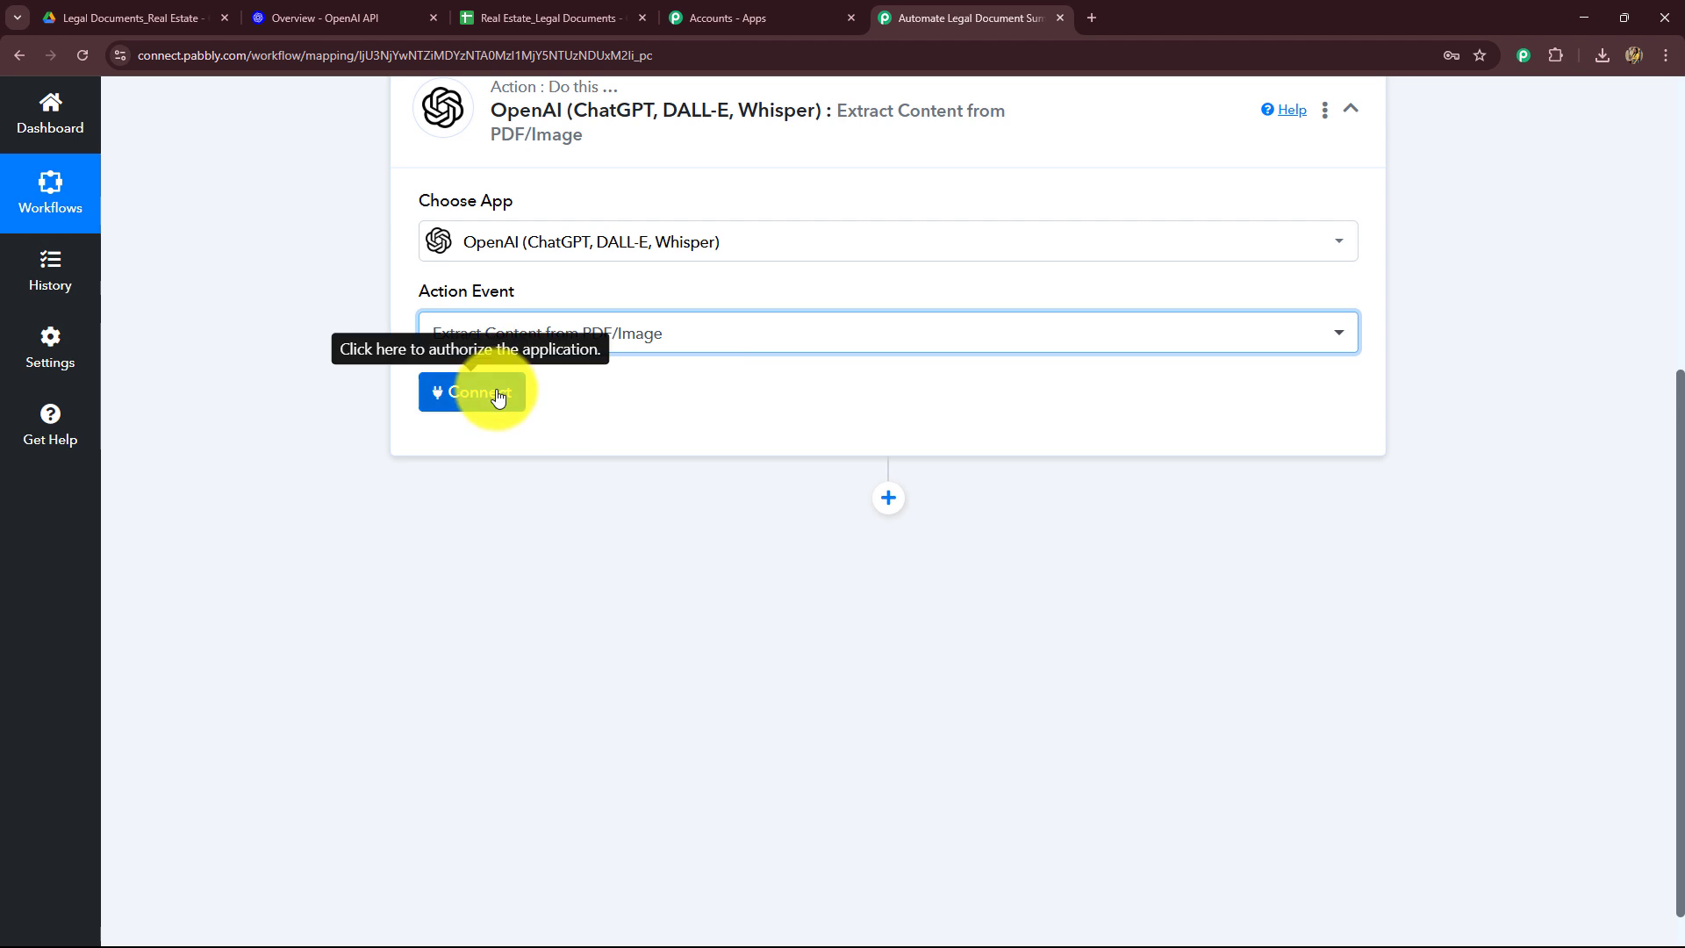
Step: Start adding a new OpenAI connection and open the OpenAI API keys page
{"action": "left_click", "coordinate": [386, 17]}
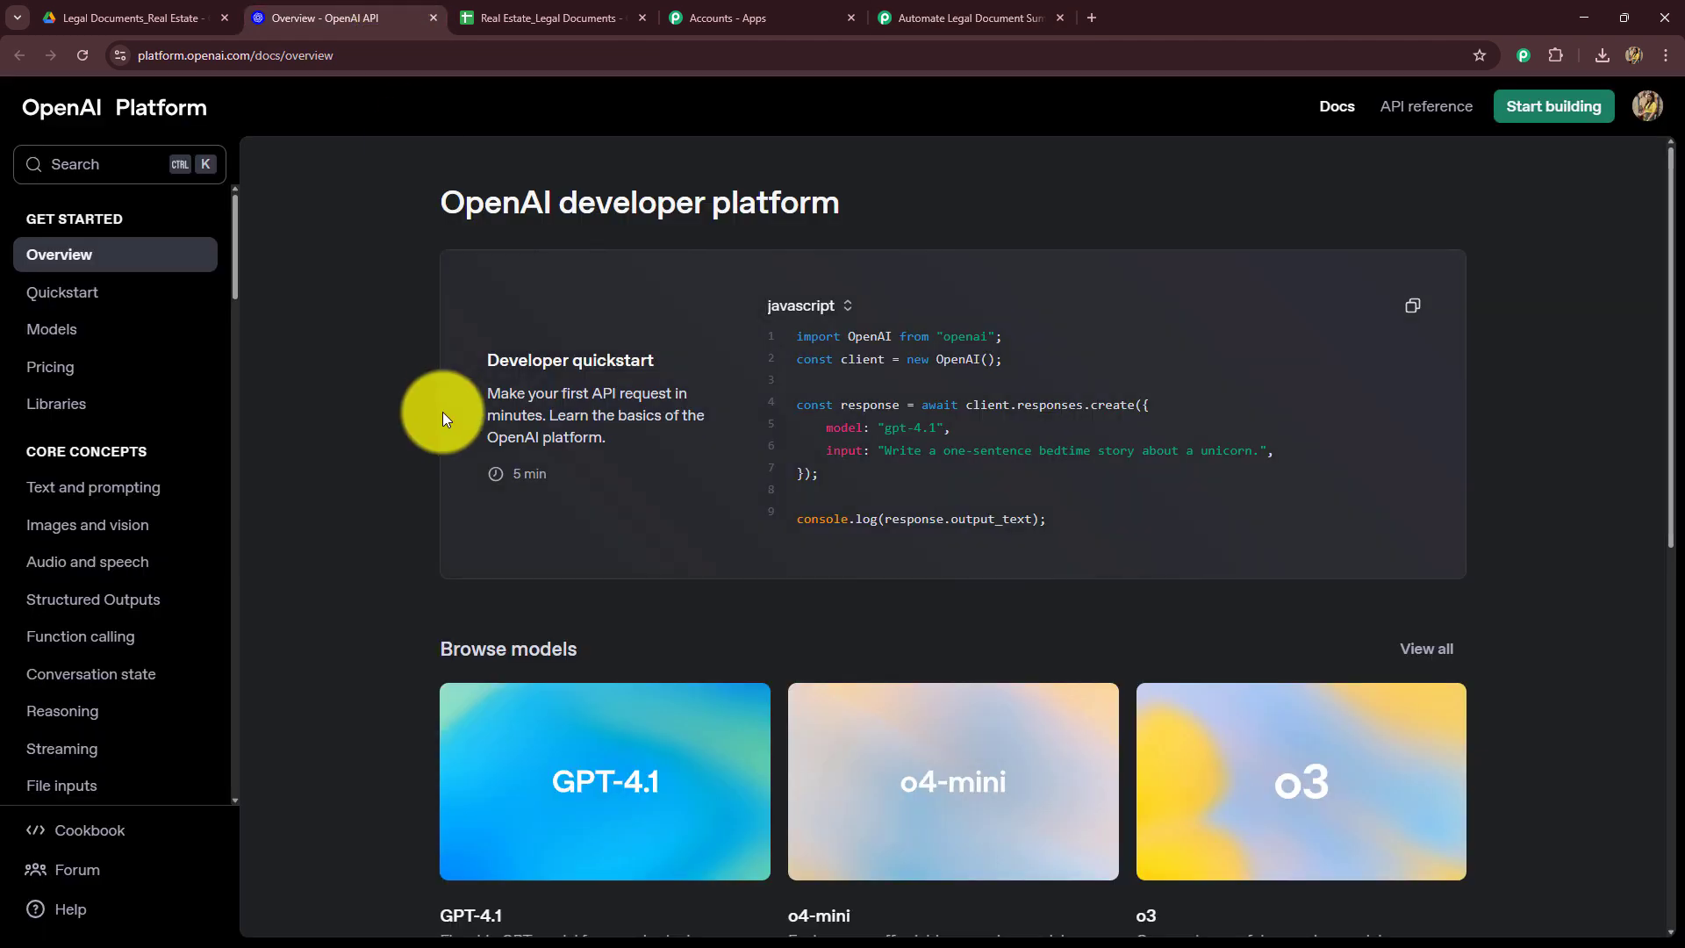
{"action": "left_click", "coordinate": [978, 21]}
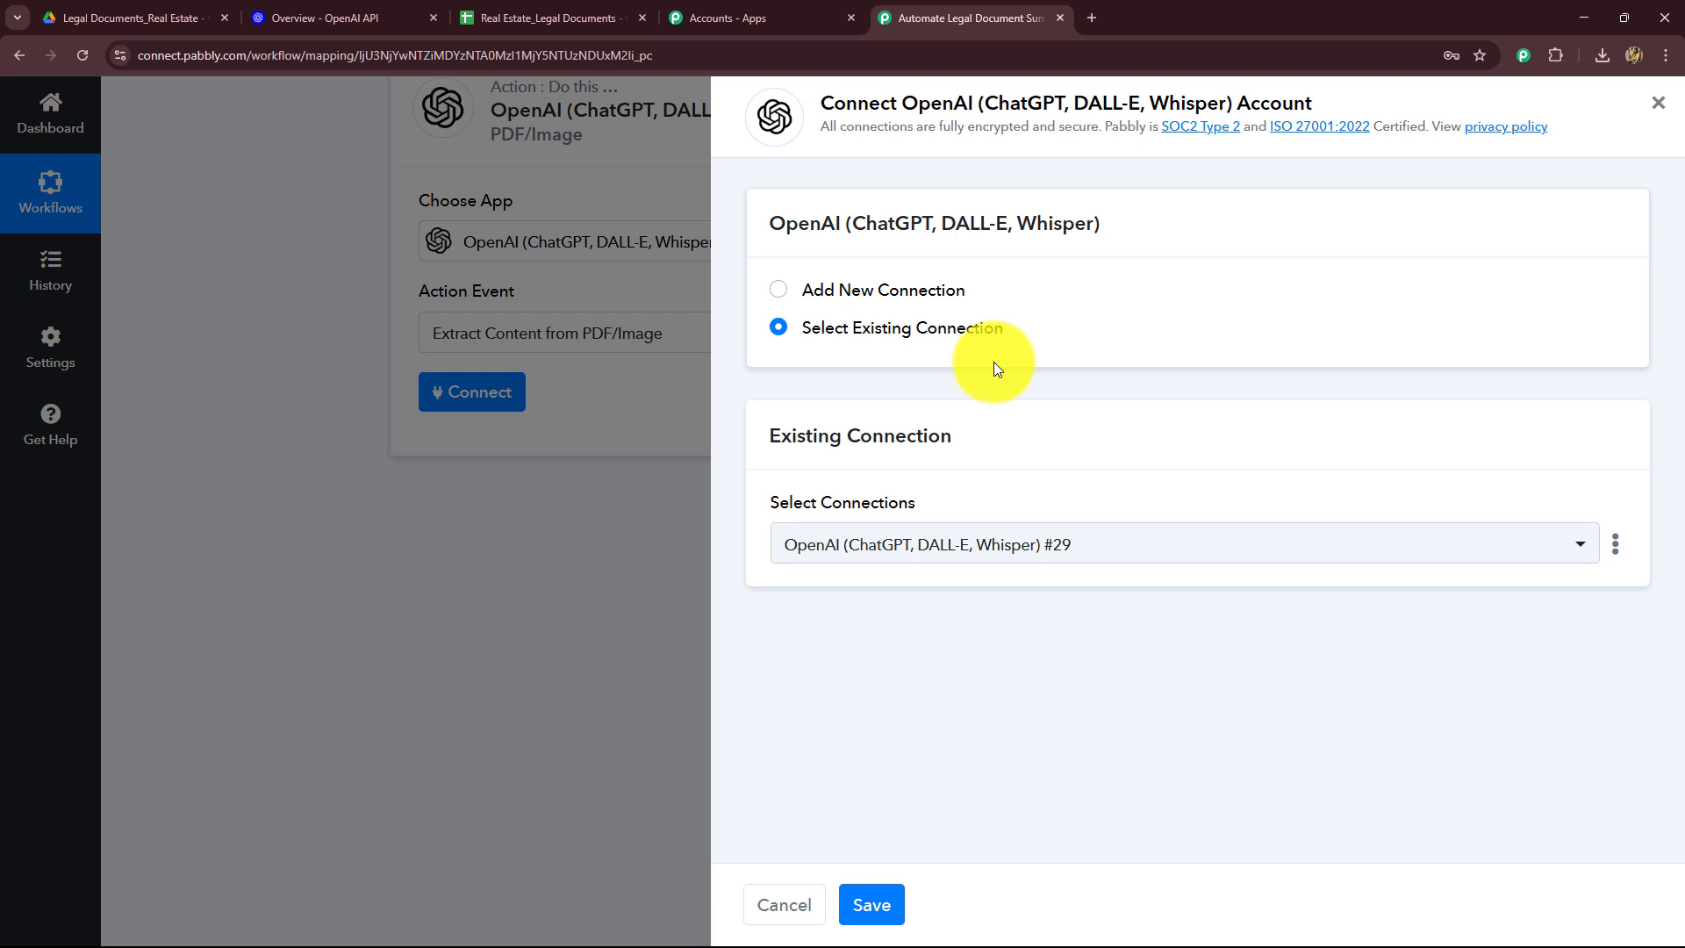
{"action": "left_click", "coordinate": [777, 279]}
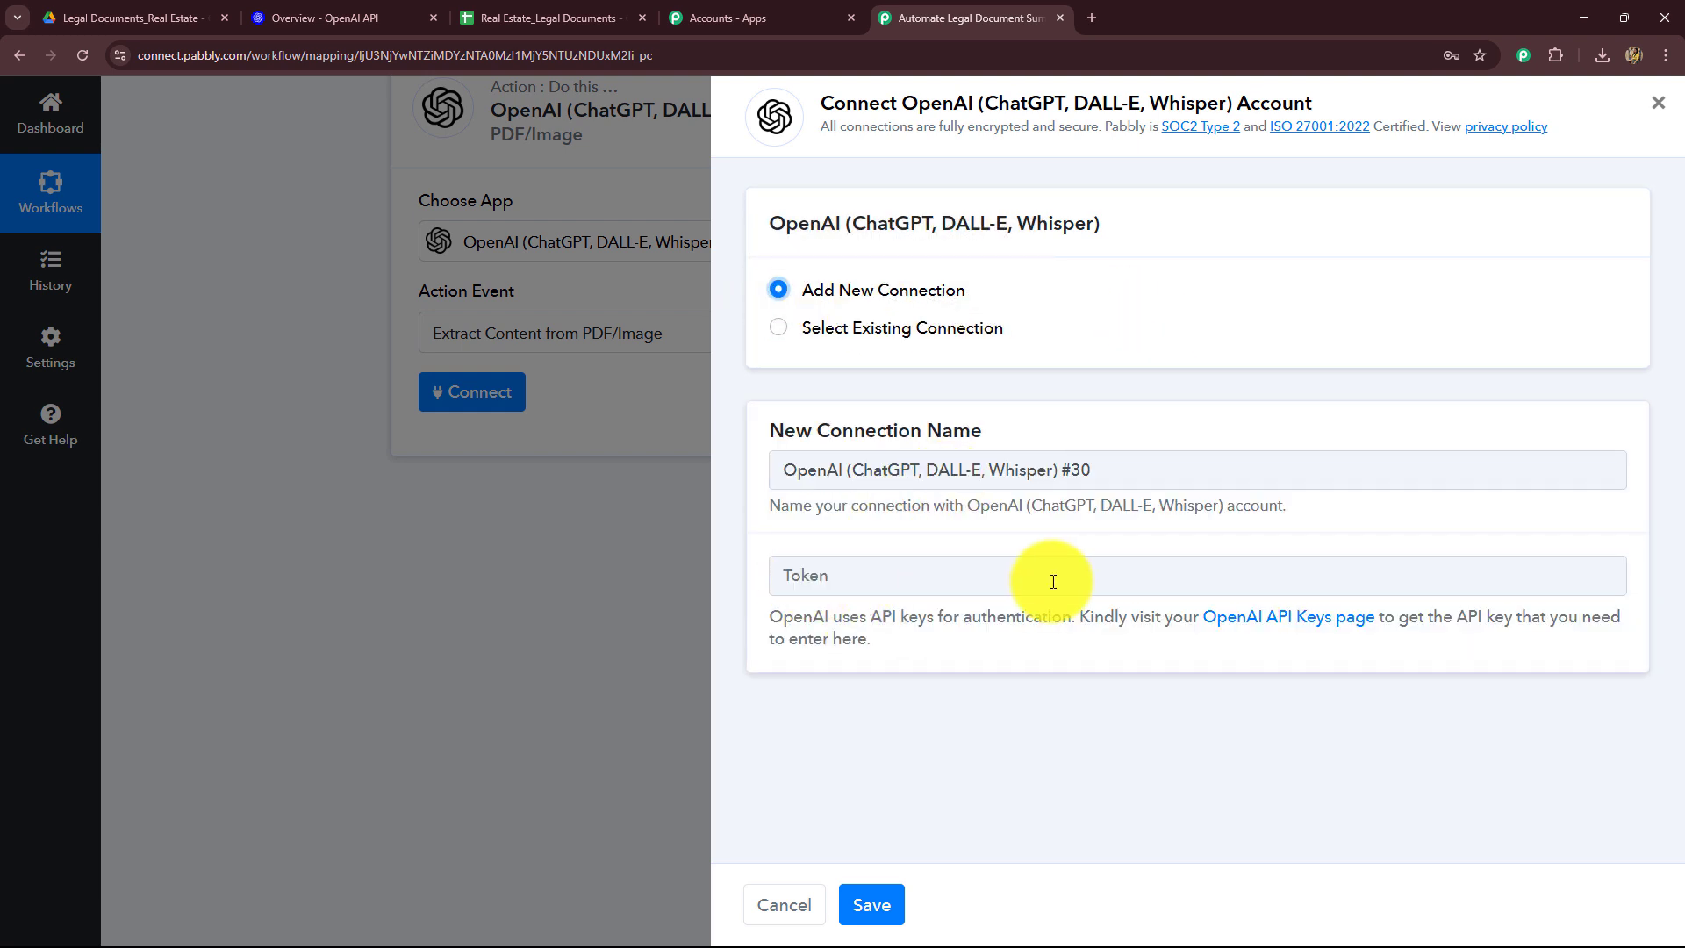
{"action": "left_click", "coordinate": [1278, 624]}
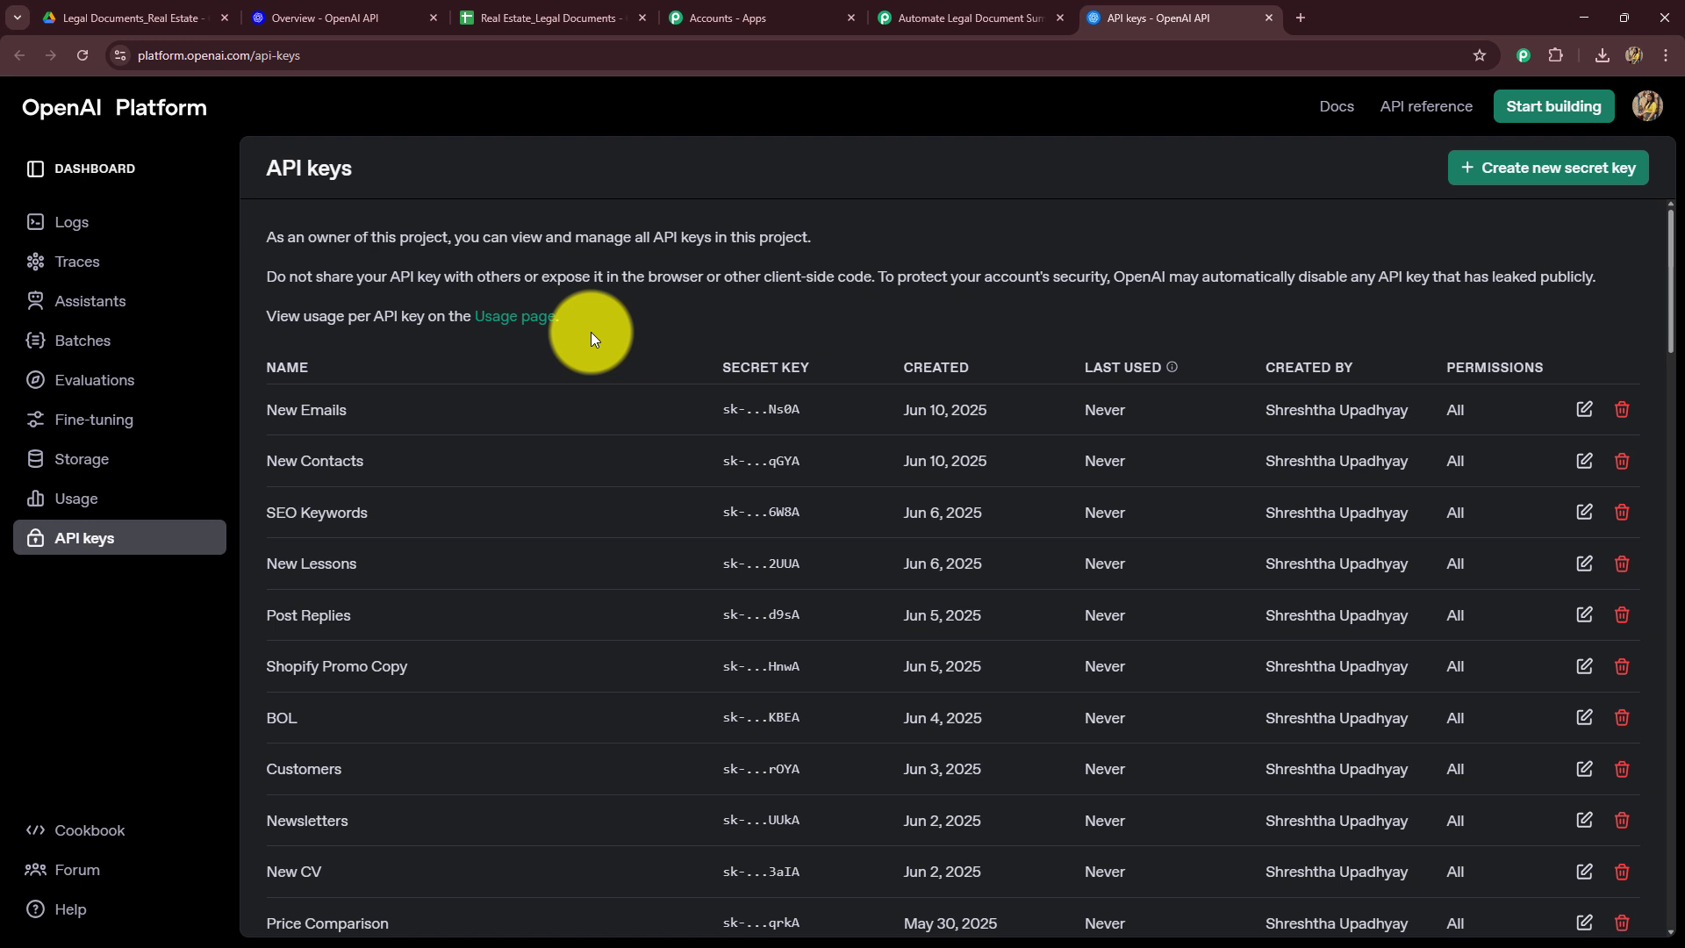
Step: Create a new secret key named Legal Documents on the OpenAI platform and copy it
{"action": "left_click", "coordinate": [1516, 167]}
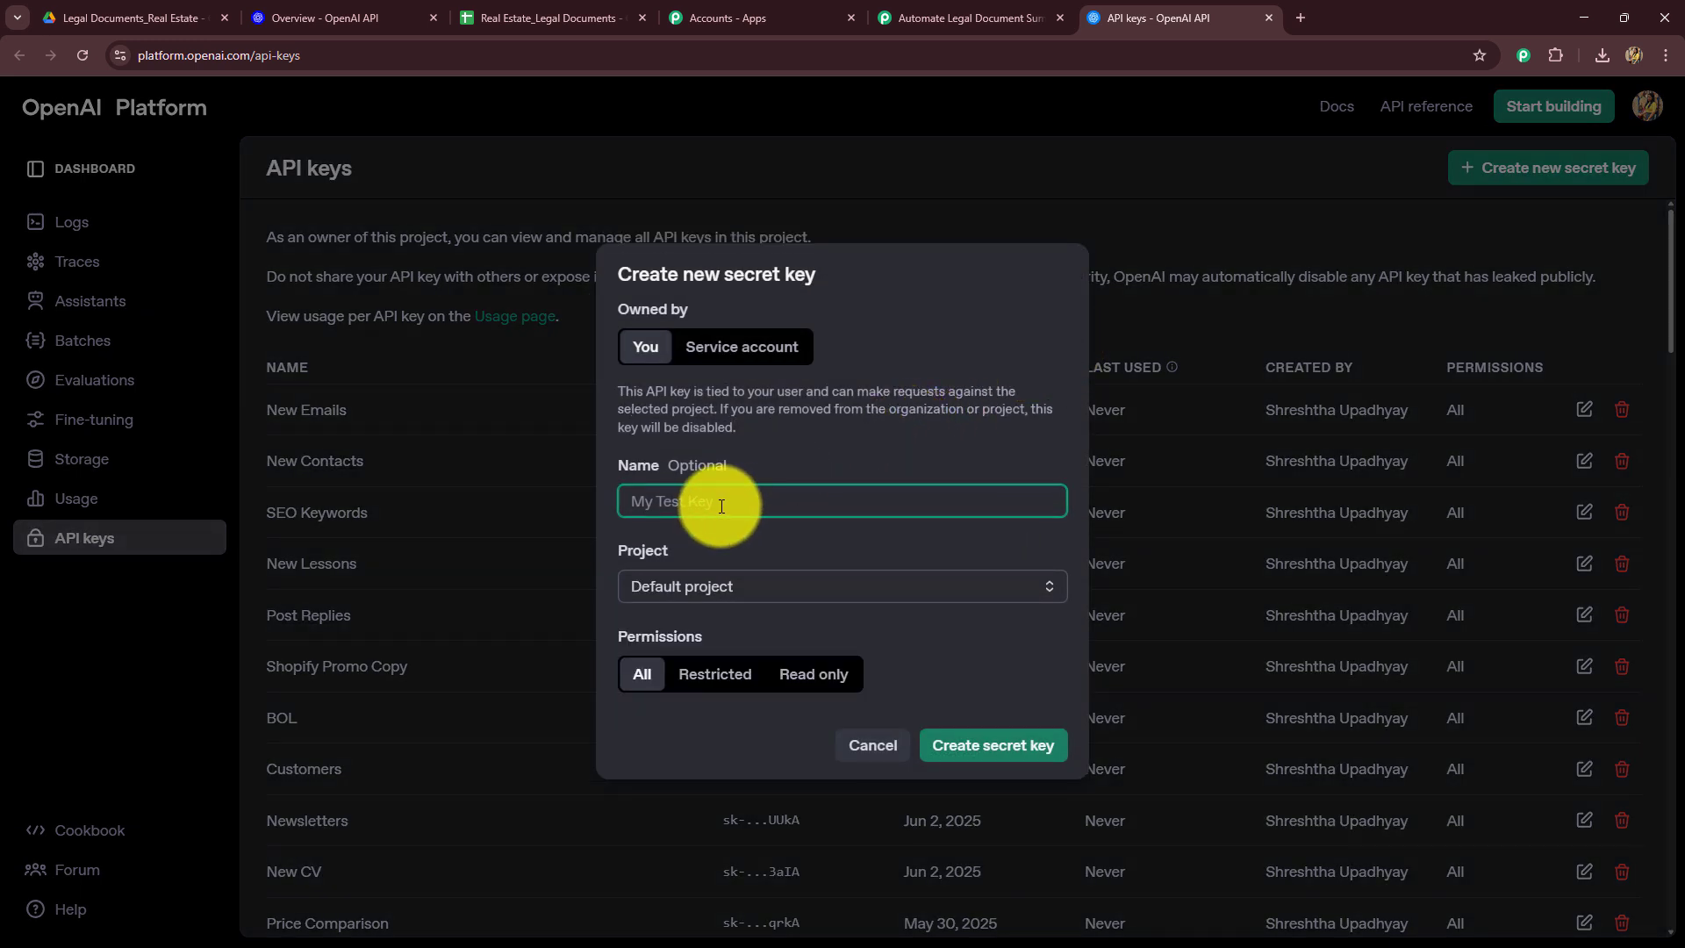
{"action": "type", "text": "Legal Documents"}
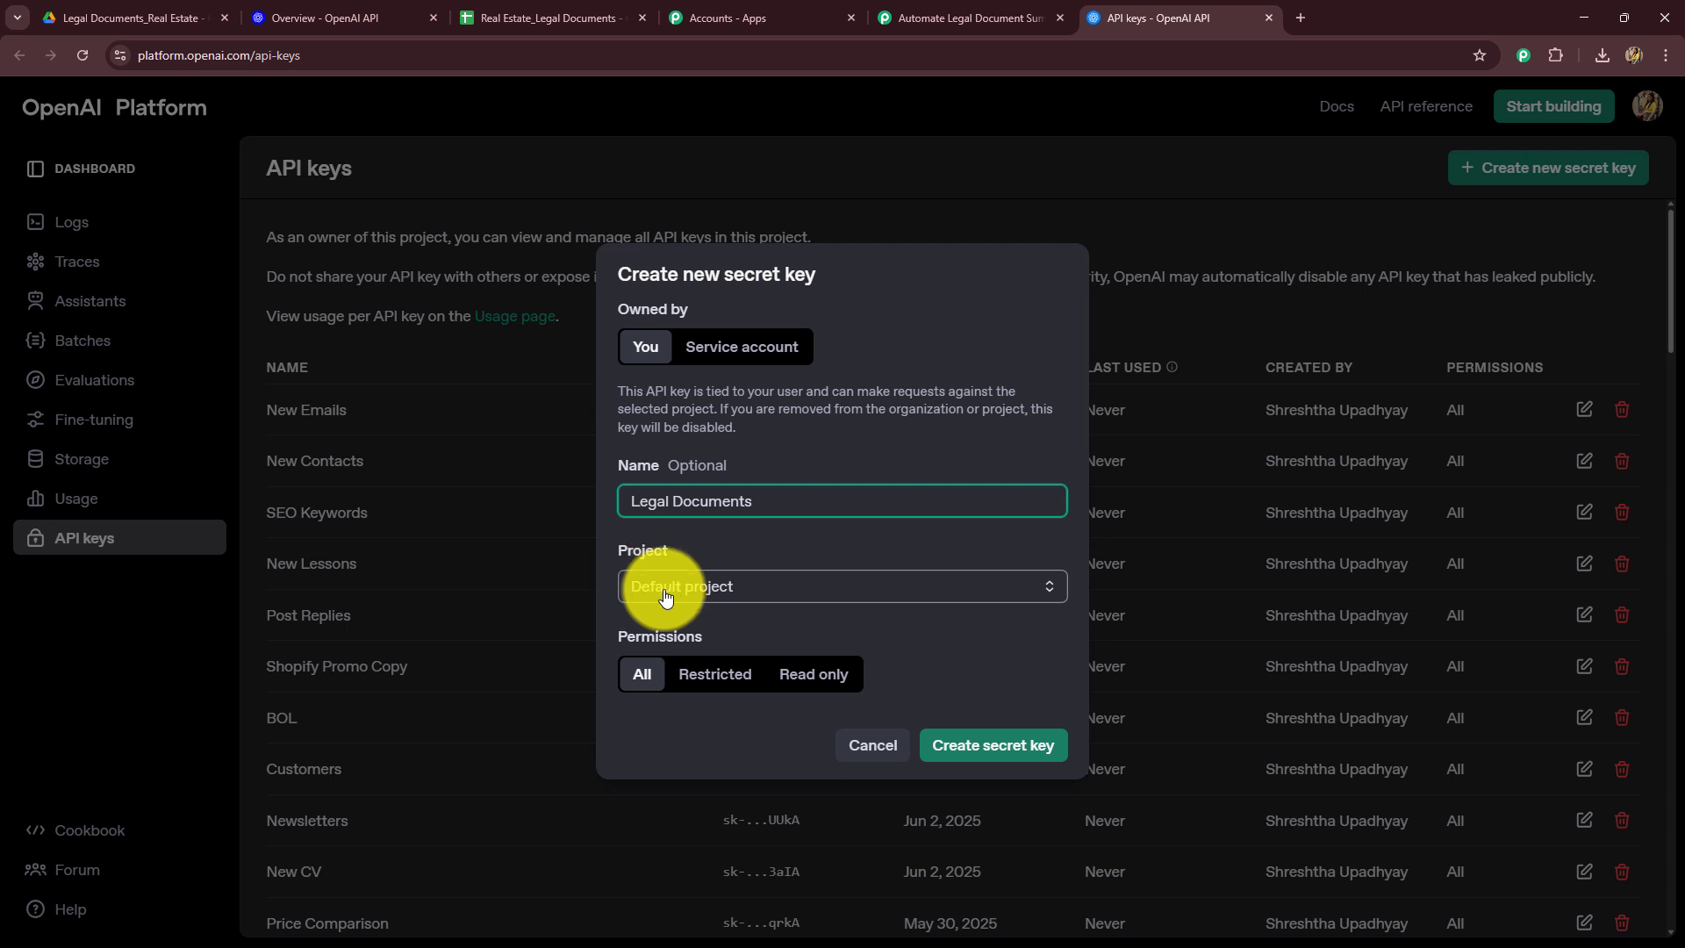
{"action": "left_click", "coordinate": [970, 747]}
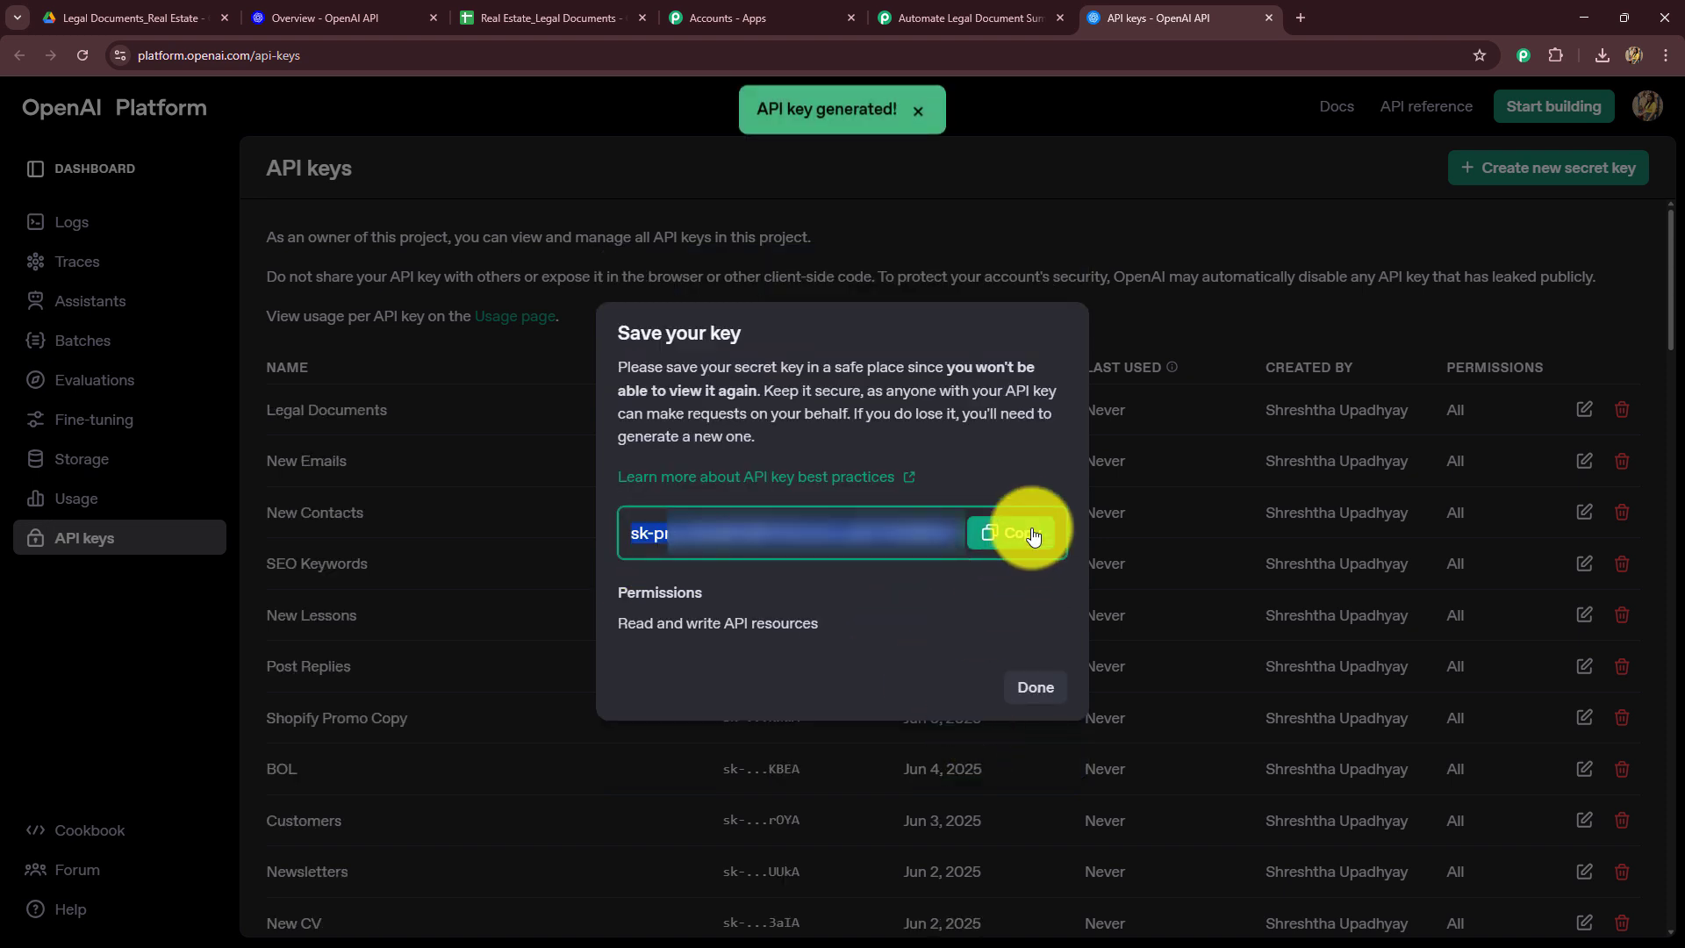
{"action": "left_click", "coordinate": [1018, 533]}
{"action": "left_click", "coordinate": [1023, 680]}
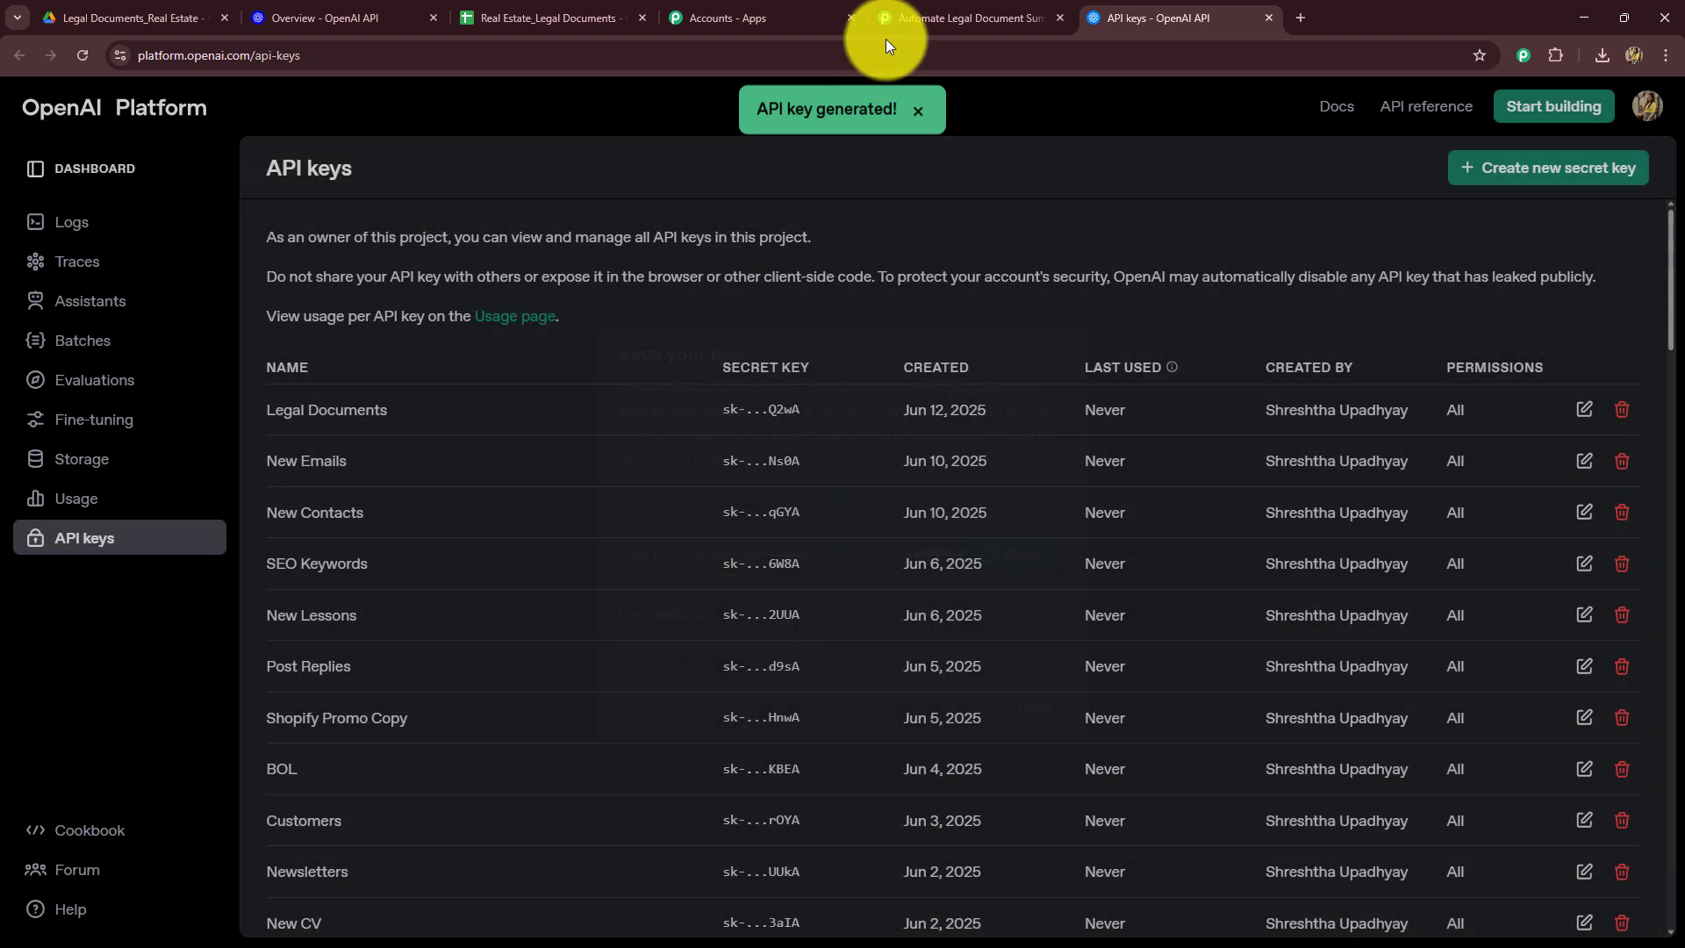
Step: Paste the new API key into the connection's Token field and save the connection
{"action": "left_click", "coordinate": [886, 21]}
{"action": "left_click", "coordinate": [932, 574]}
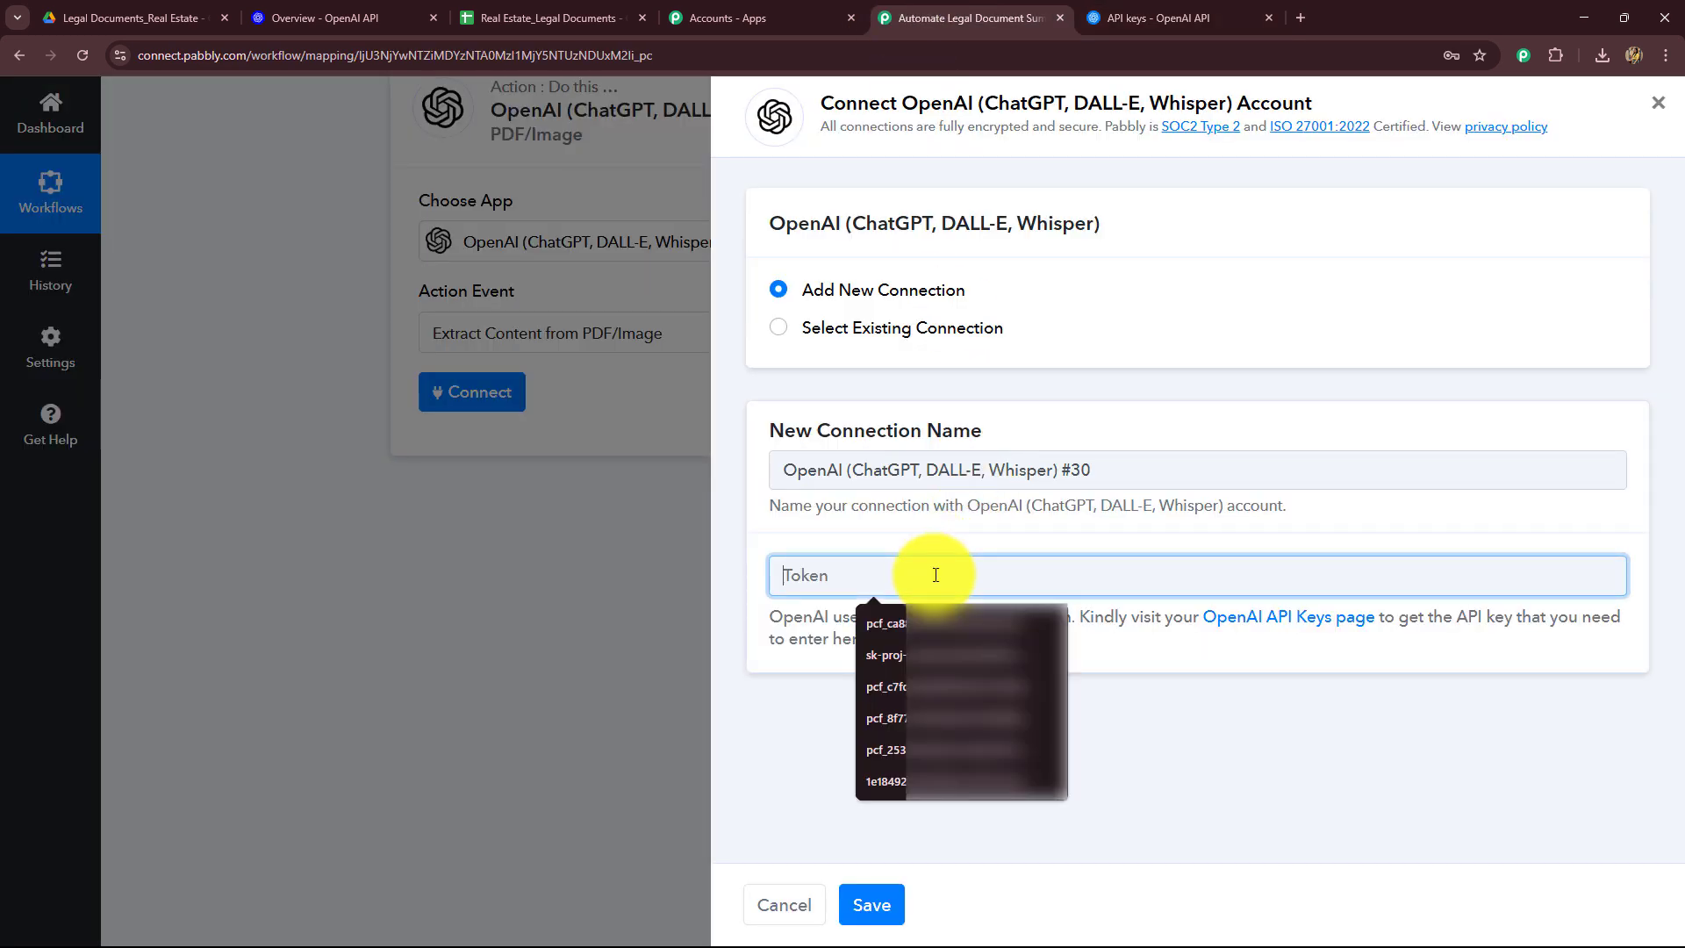
{"action": "key", "text": "ctrl+v"}
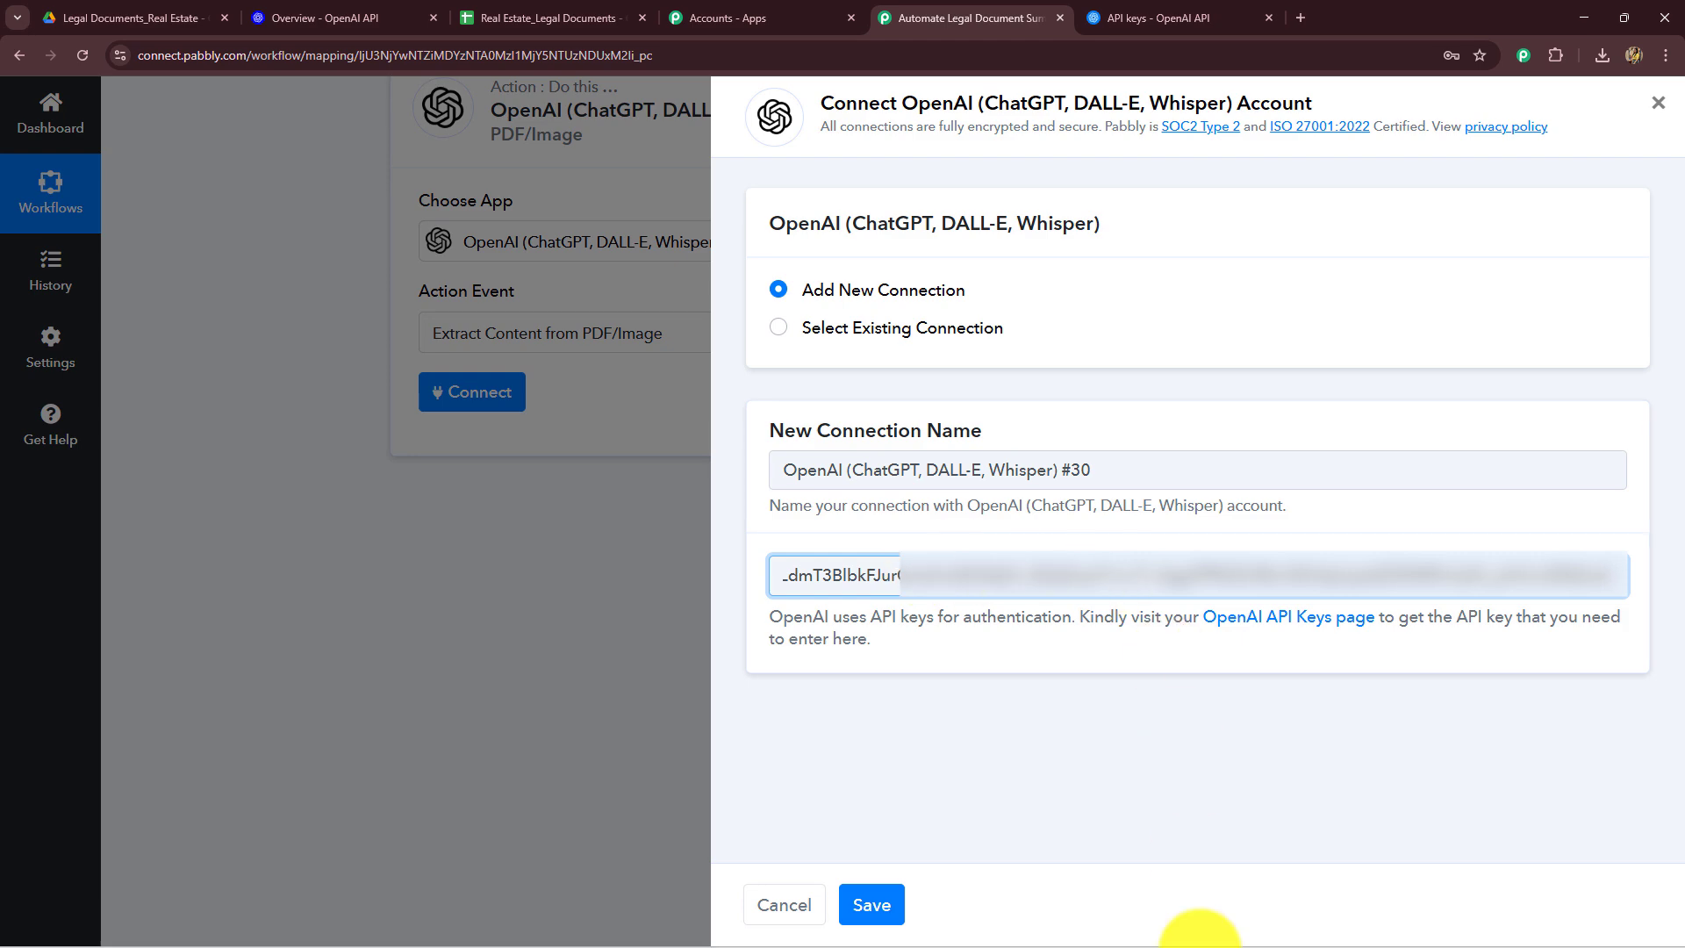
{"action": "left_click", "coordinate": [872, 898]}
Step: Select GPT 4o mini as the OpenAI model for the extraction action
{"action": "scroll", "coordinate": [379, 467], "scroll_direction": "up", "scroll_amount": 4}
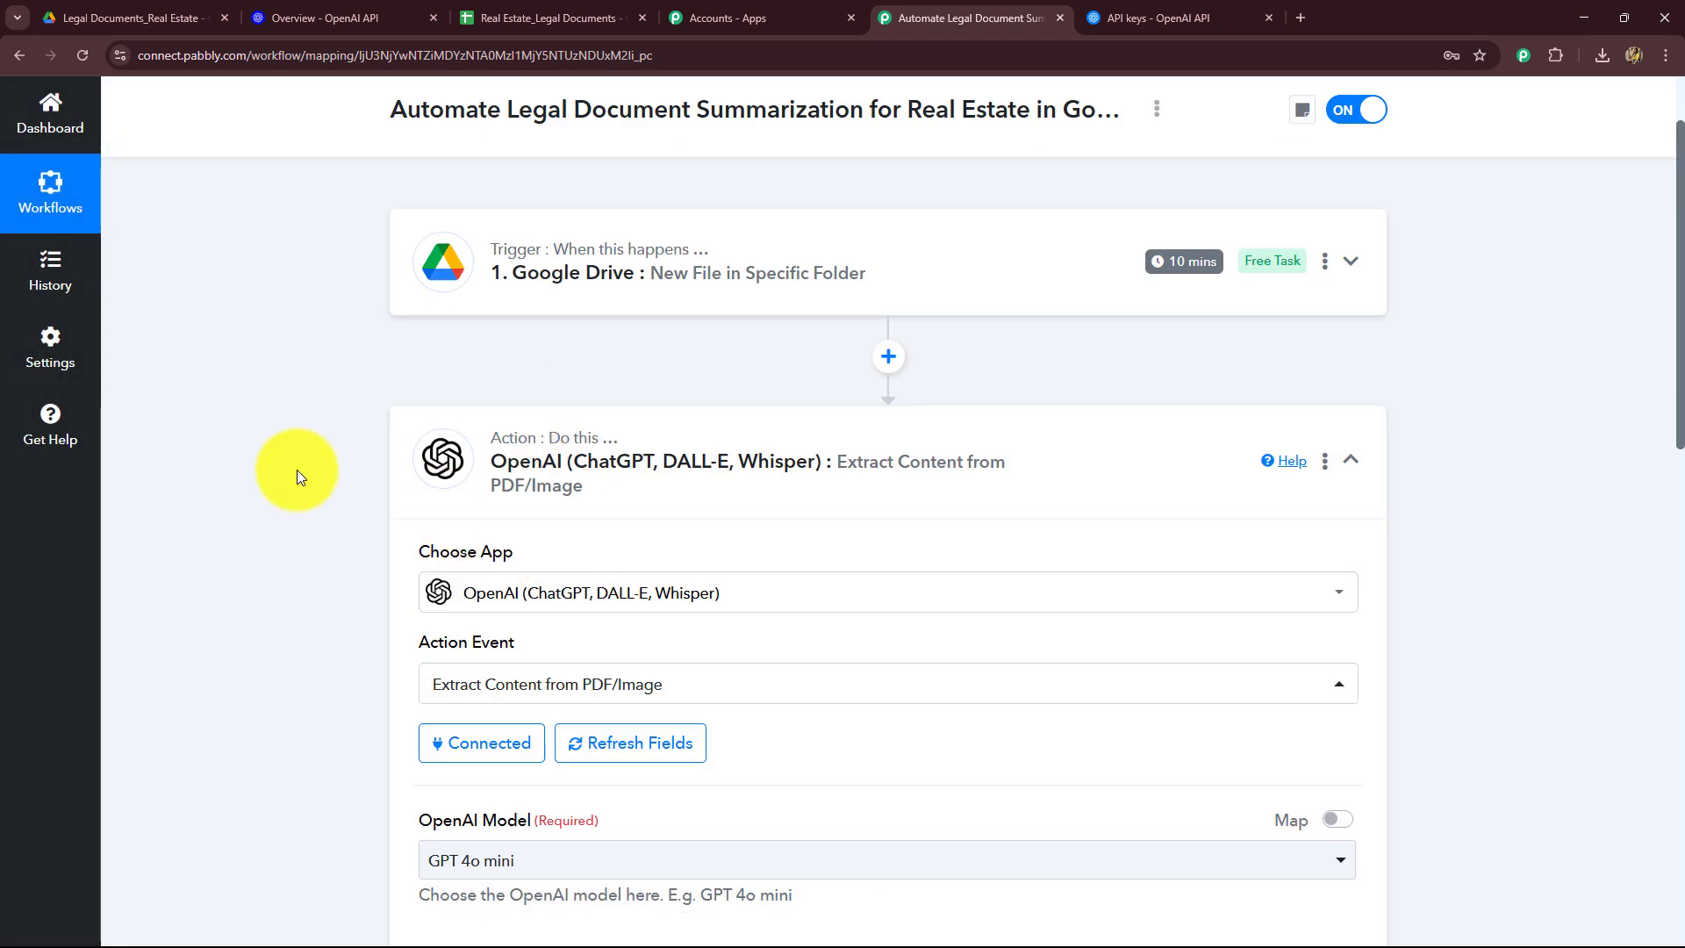
{"action": "scroll", "coordinate": [297, 470], "scroll_direction": "down", "scroll_amount": 8}
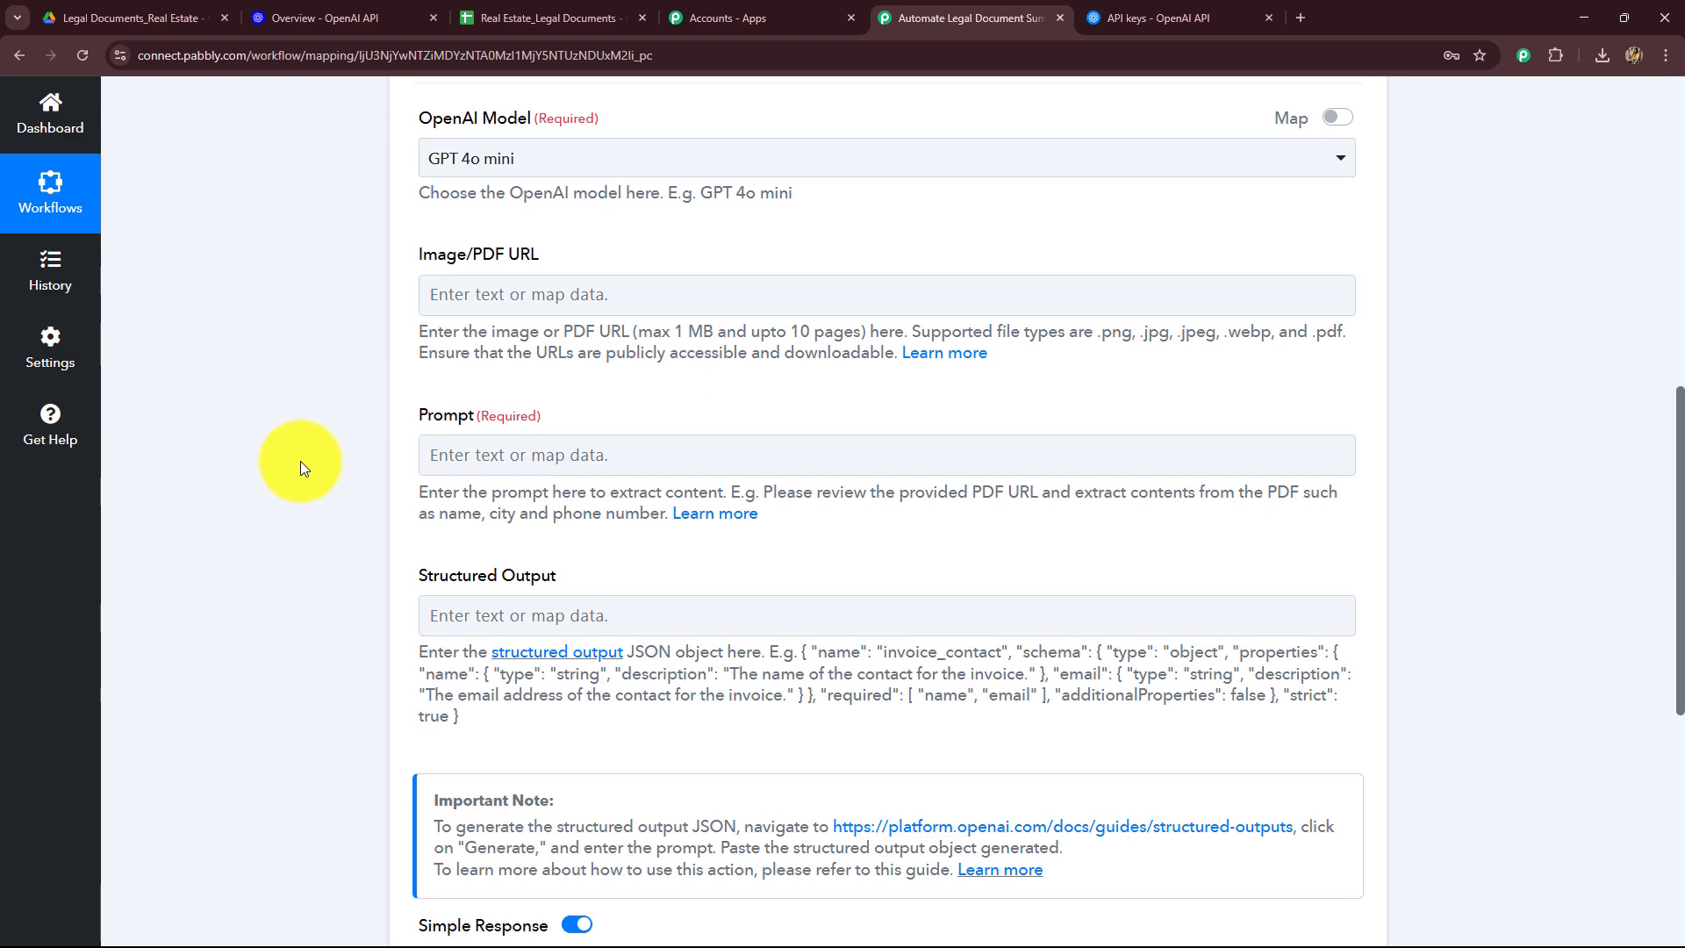
{"action": "scroll", "coordinate": [300, 460], "scroll_direction": "up", "scroll_amount": 4}
{"action": "scroll", "coordinate": [303, 456], "scroll_direction": "down", "scroll_amount": 2}
{"action": "left_click", "coordinate": [482, 347]}
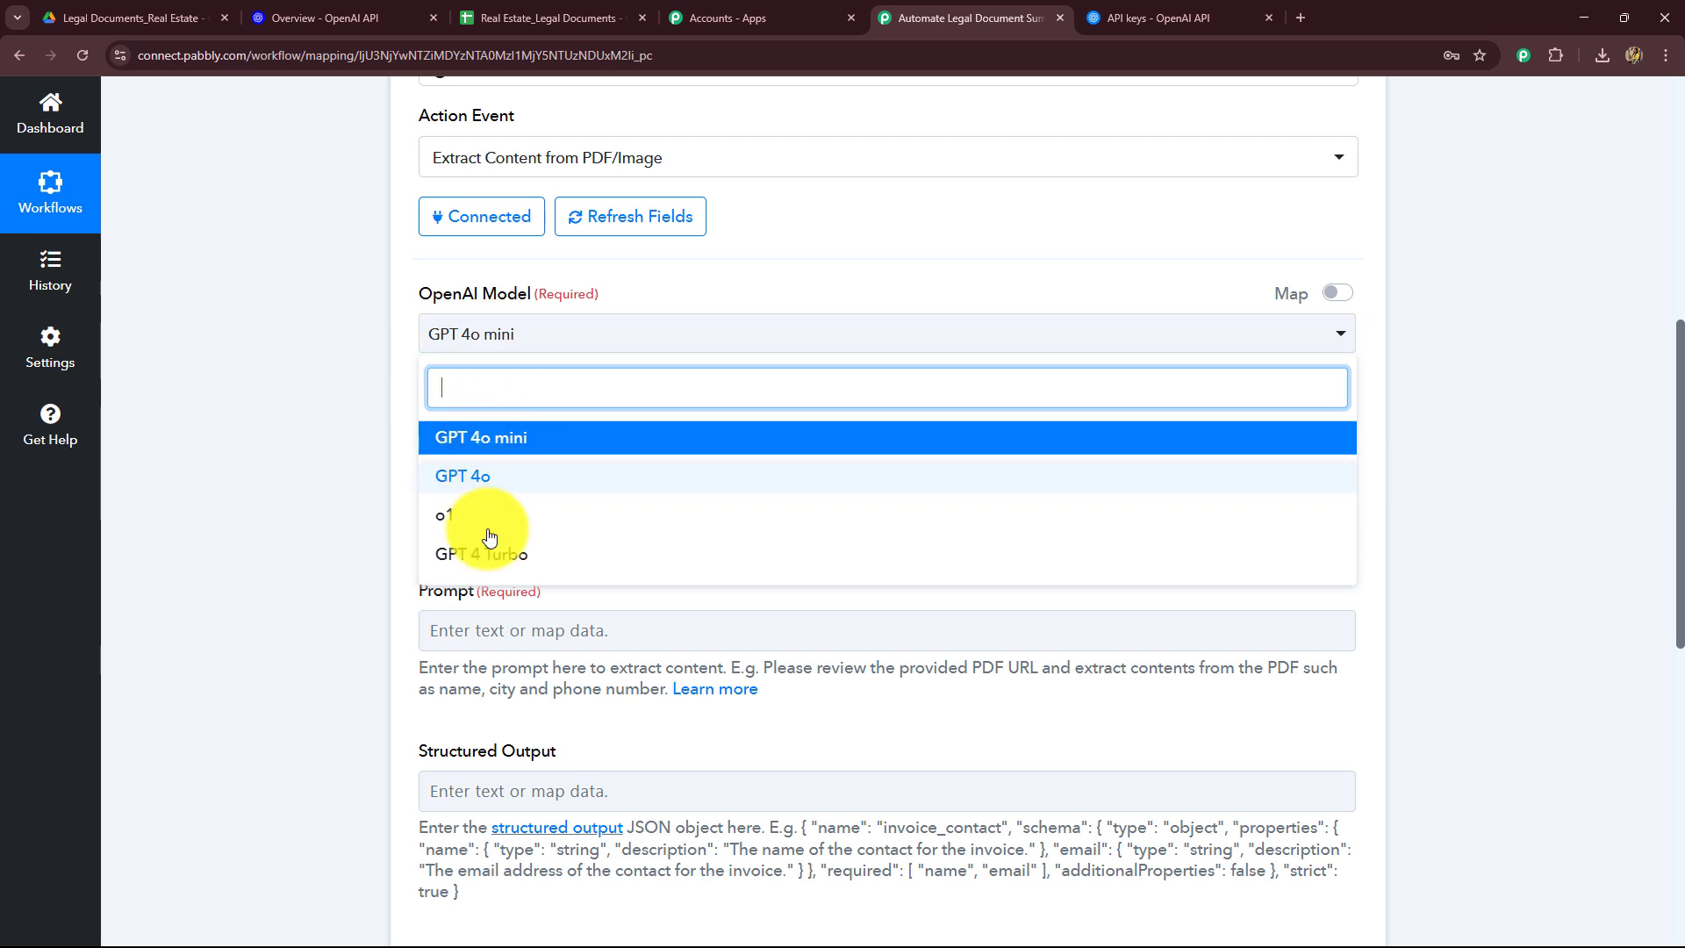
{"action": "left_click", "coordinate": [465, 439]}
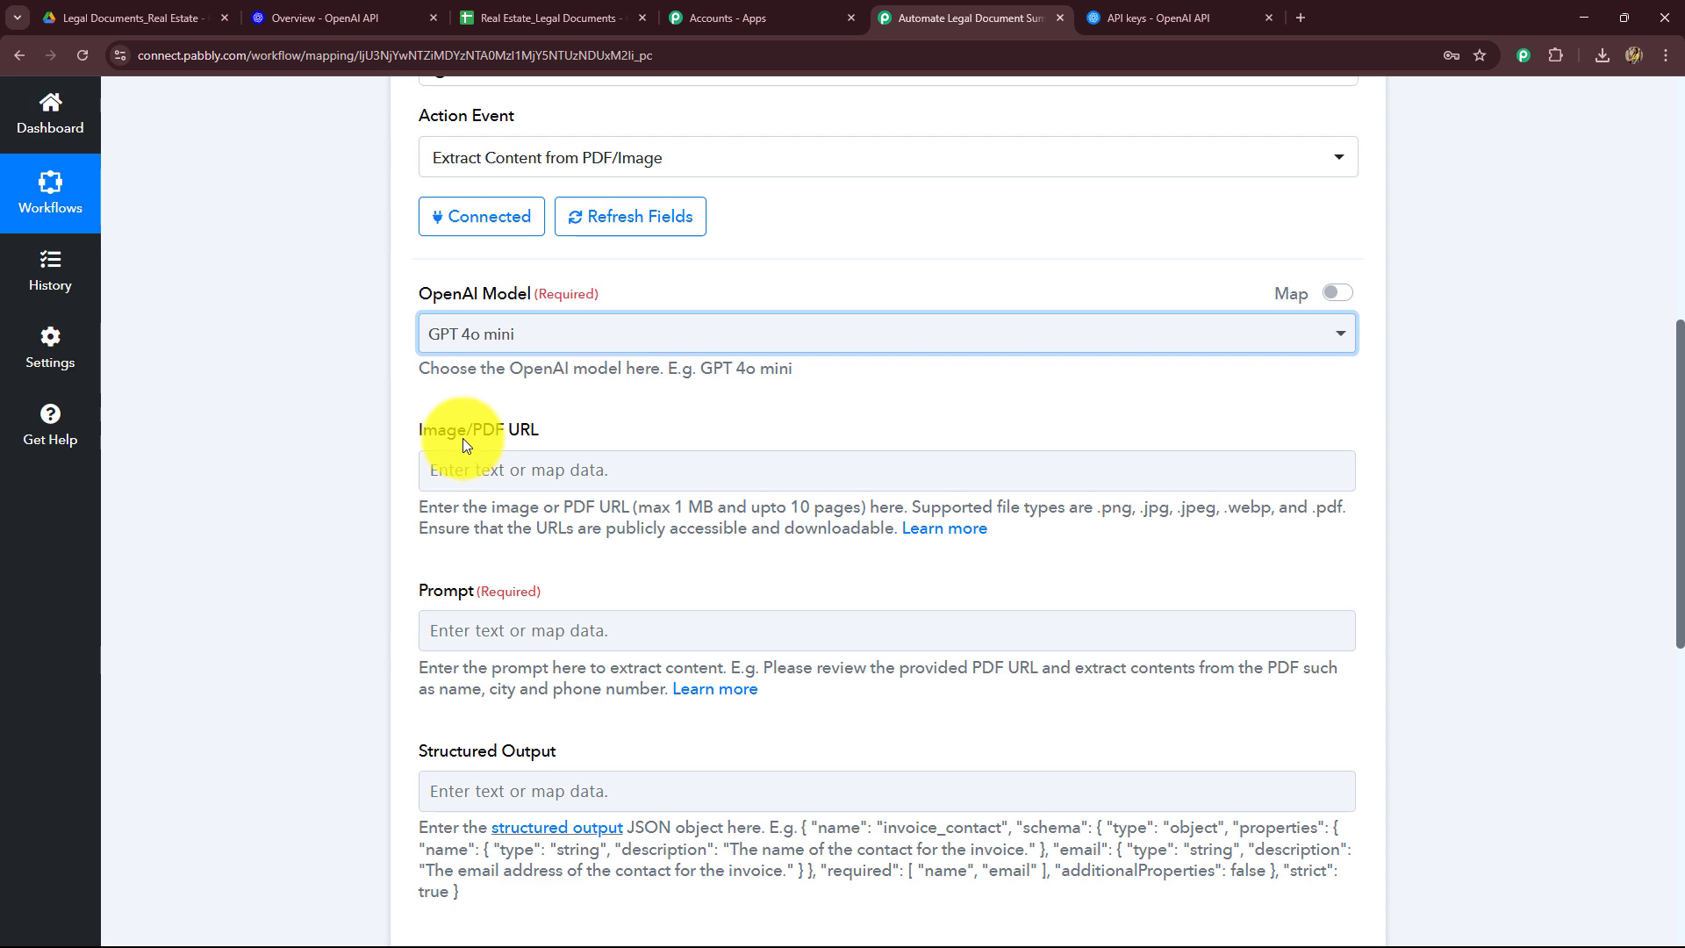
Step: Map the Google Drive trigger's WebContentLink into the Image/PDF URL field
{"action": "scroll", "coordinate": [461, 439], "scroll_direction": "down", "scroll_amount": 4}
{"action": "scroll", "coordinate": [462, 439], "scroll_direction": "up", "scroll_amount": 2}
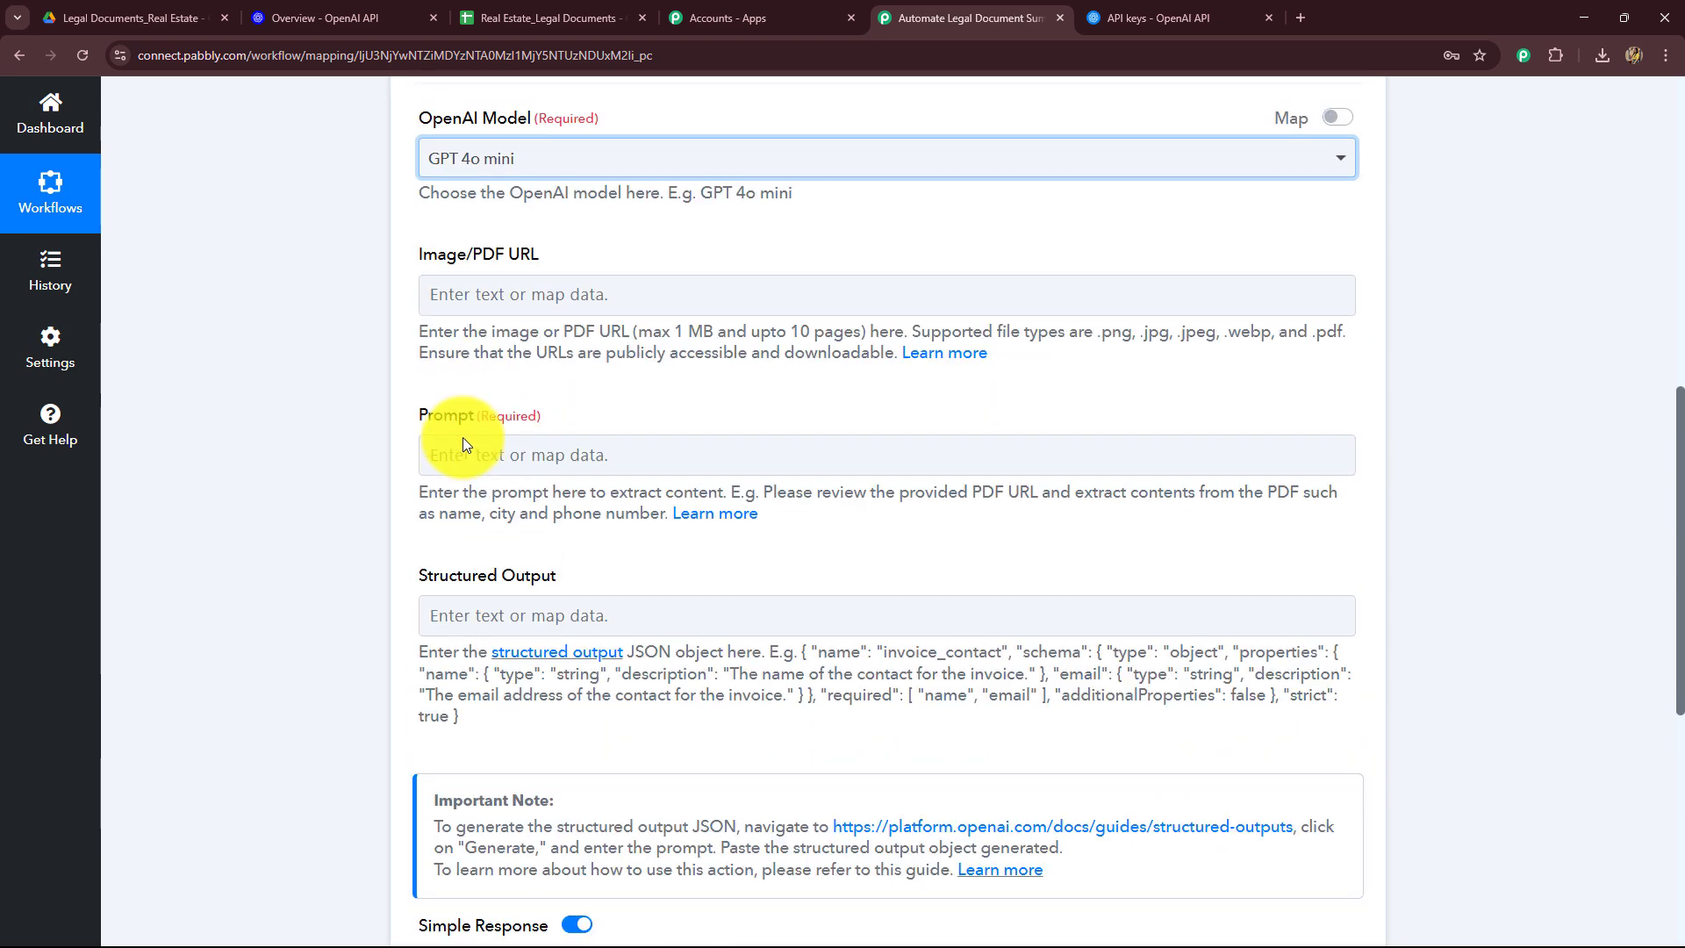
{"action": "left_click", "coordinate": [523, 294]}
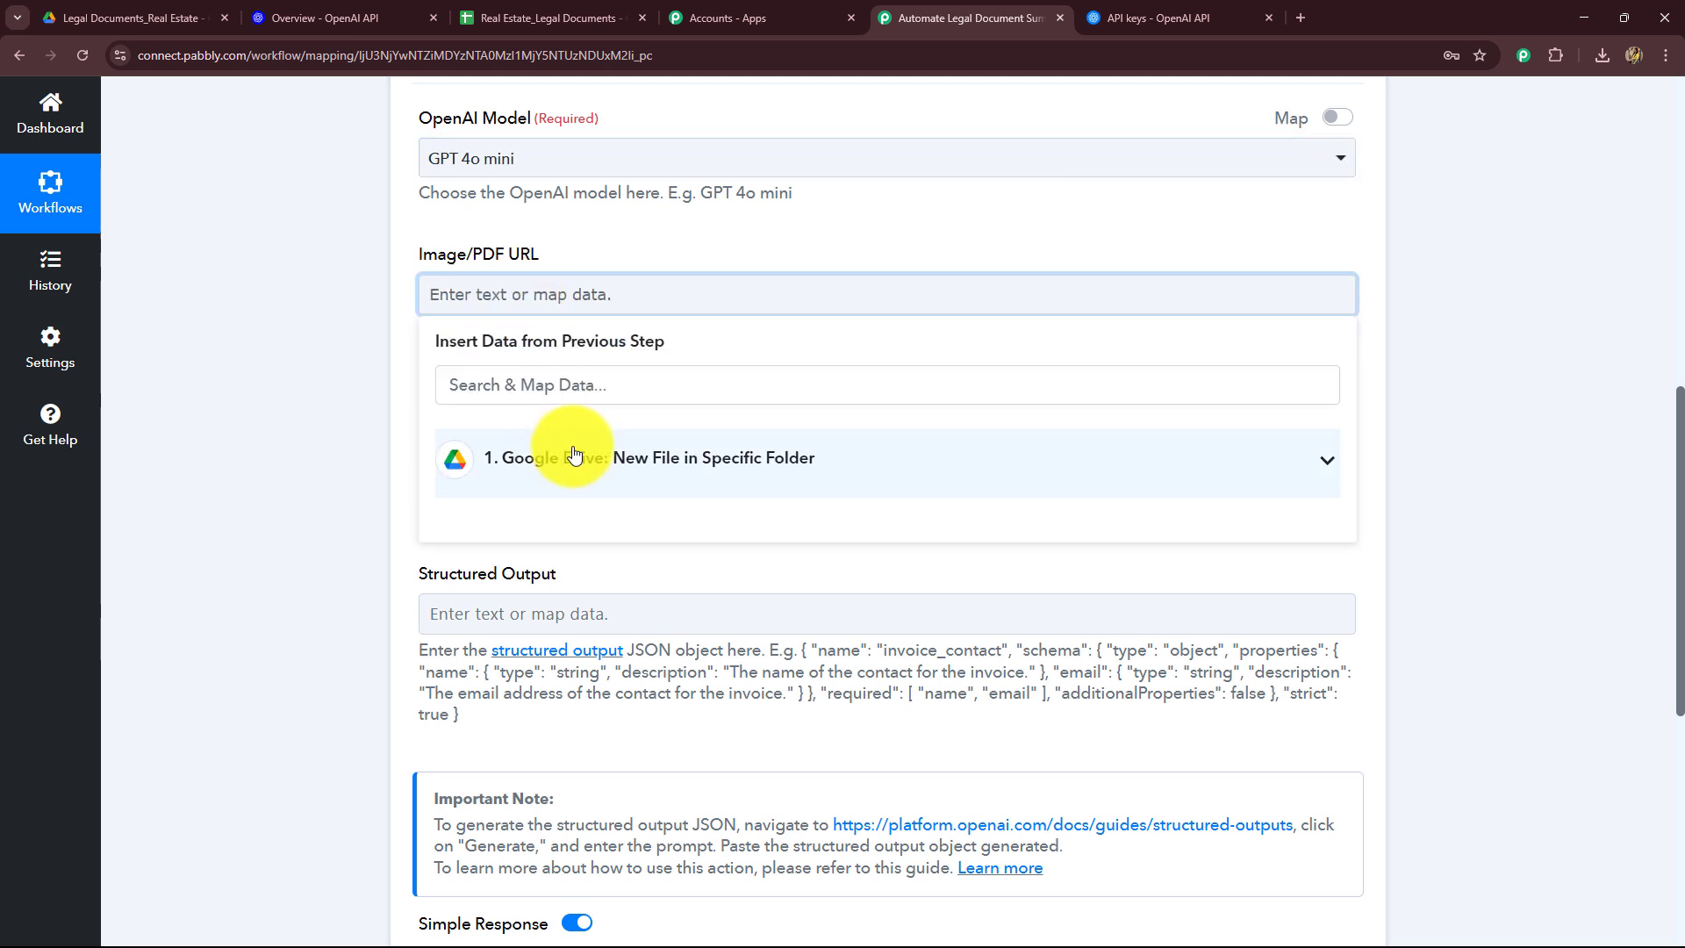
{"action": "left_click", "coordinate": [575, 454]}
{"action": "scroll", "coordinate": [297, 475], "scroll_direction": "down", "scroll_amount": 2}
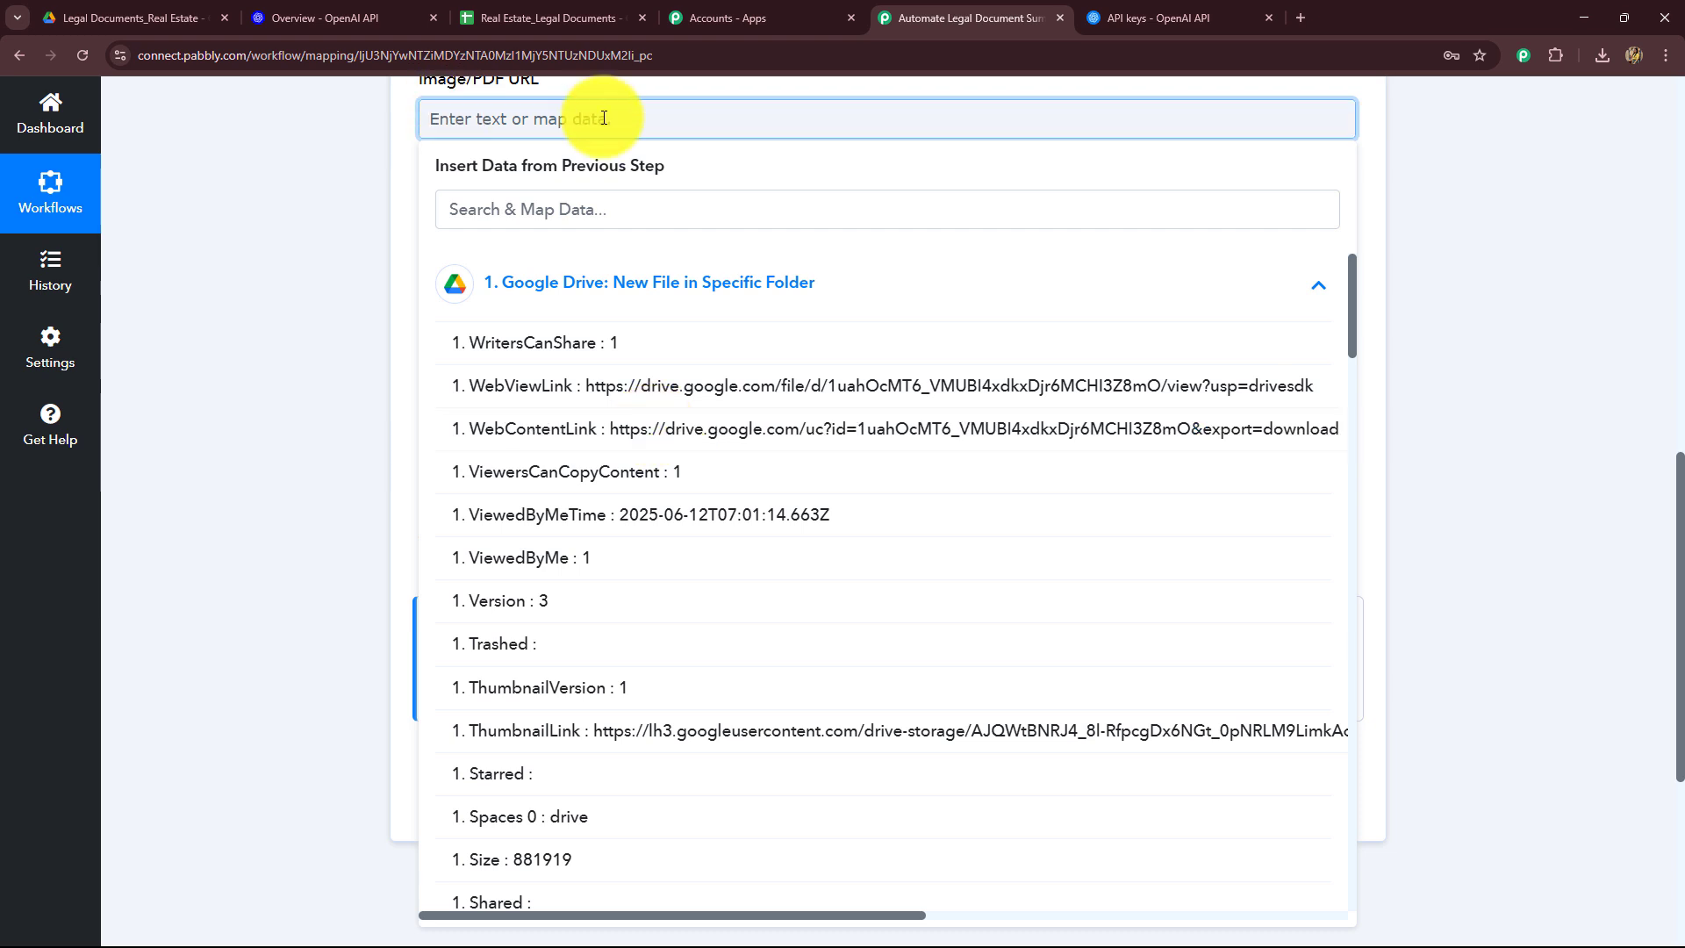
{"action": "left_click", "coordinate": [677, 441]}
Step: Set the prompt to request a 2-3 line summary of the document containing all significant points relevant for review
{"action": "left_click", "coordinate": [350, 346]}
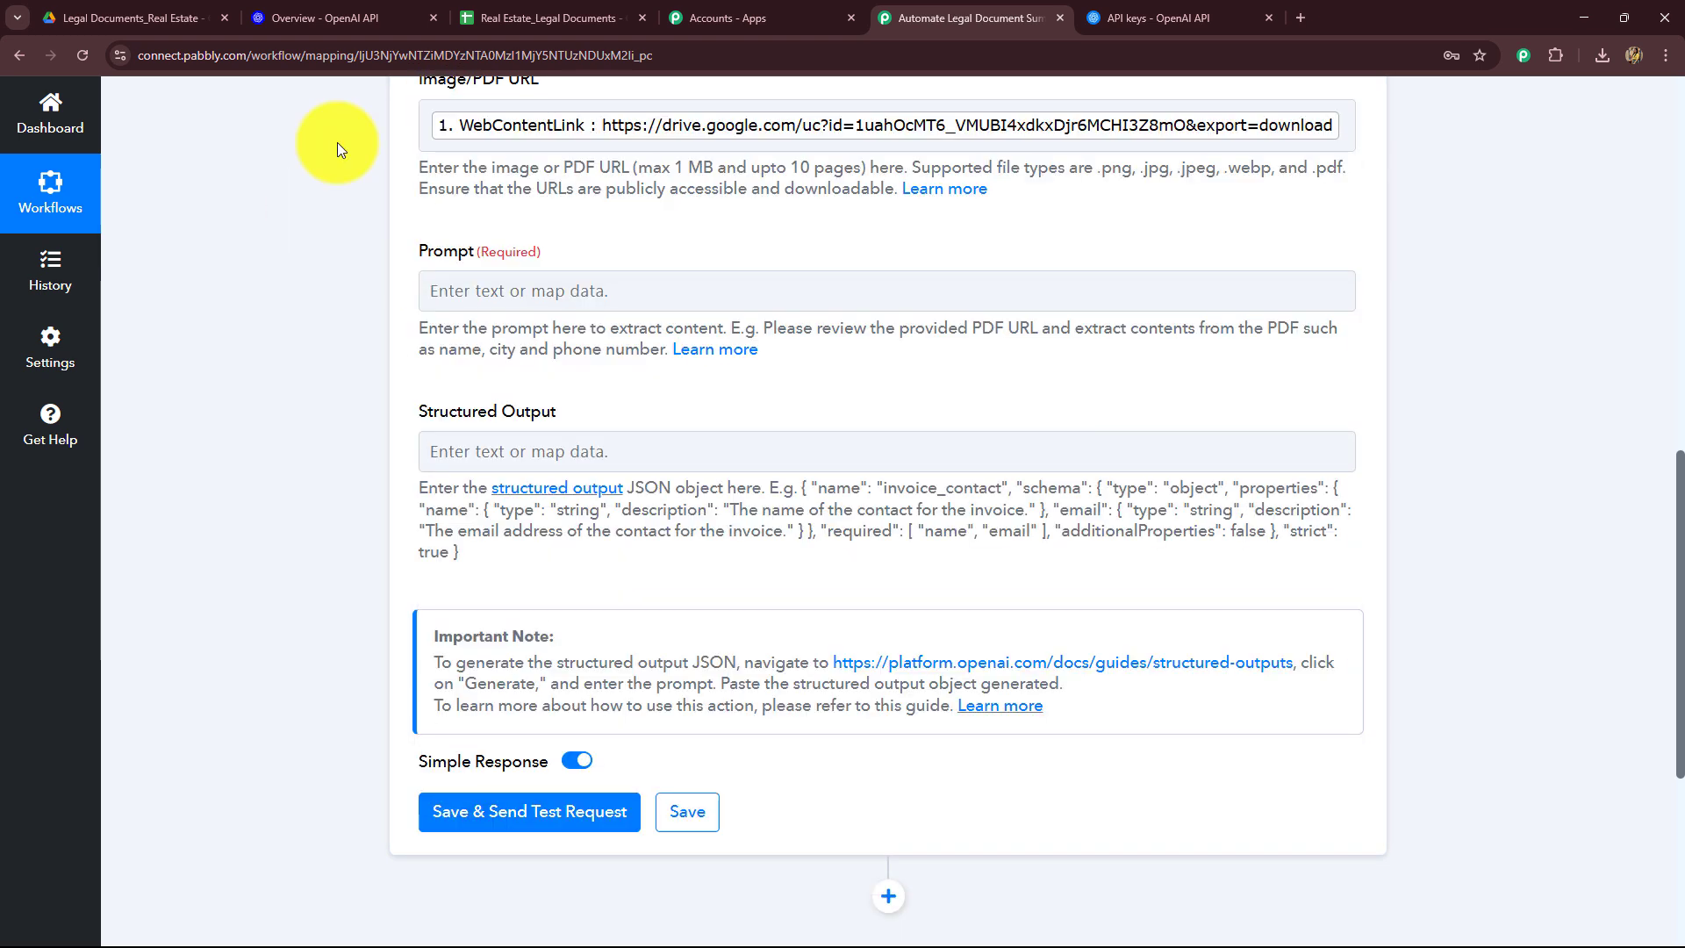
{"action": "scroll", "coordinate": [676, 233], "scroll_direction": "up", "scroll_amount": 1}
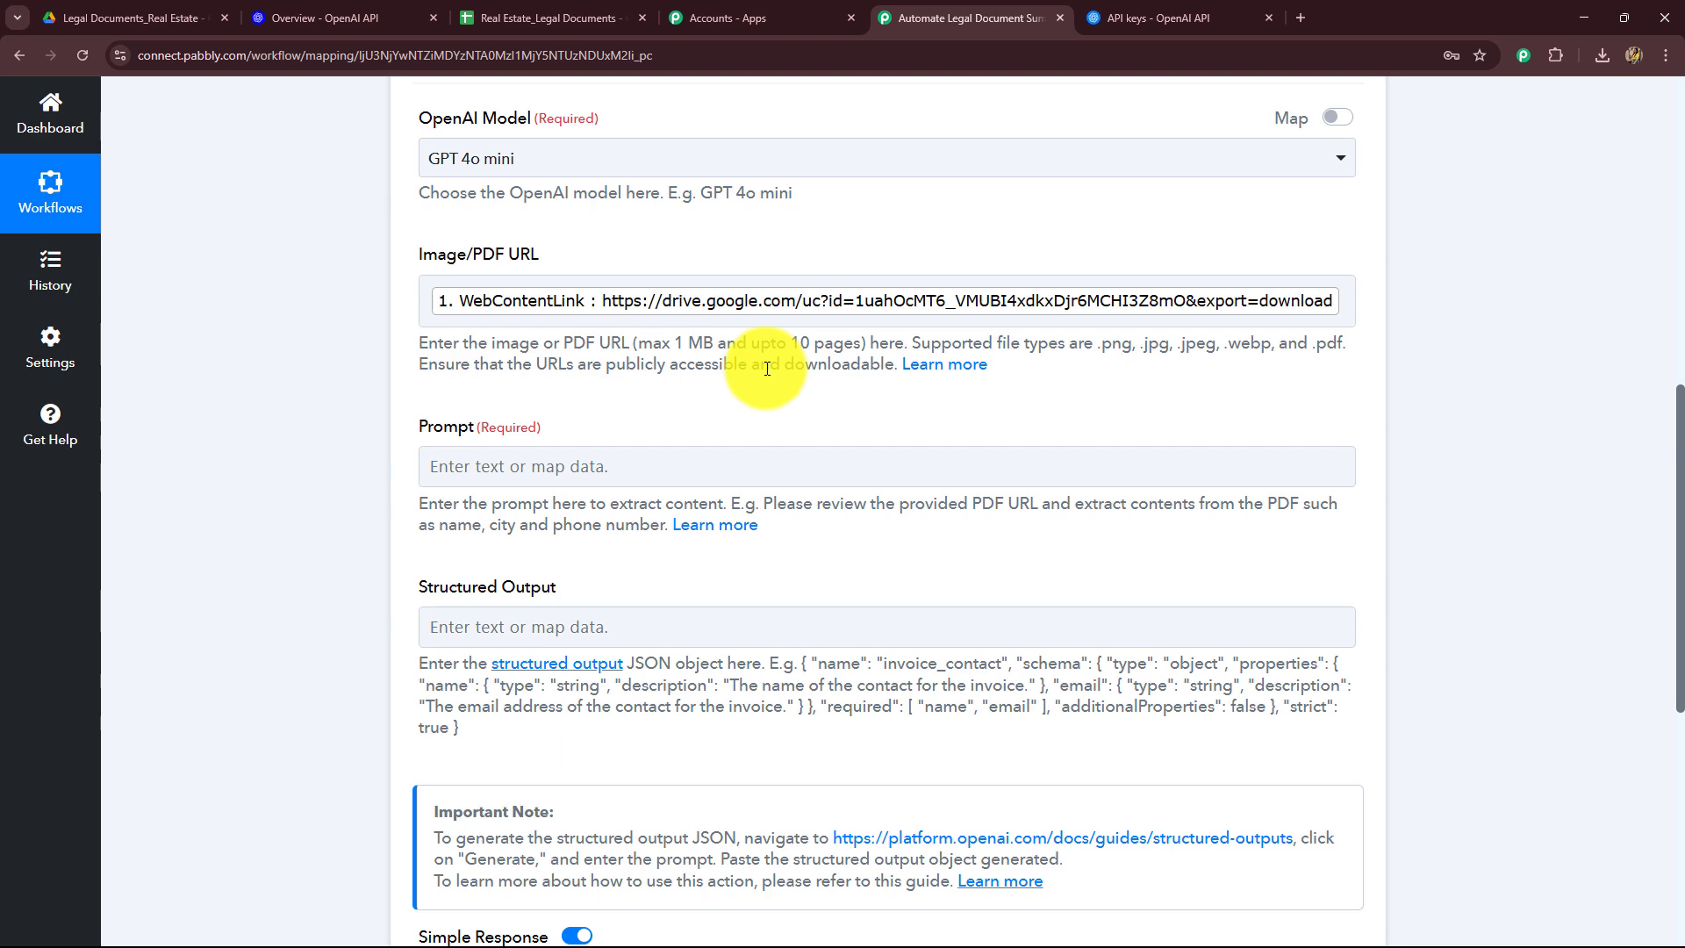
{"action": "left_click", "coordinate": [131, 17]}
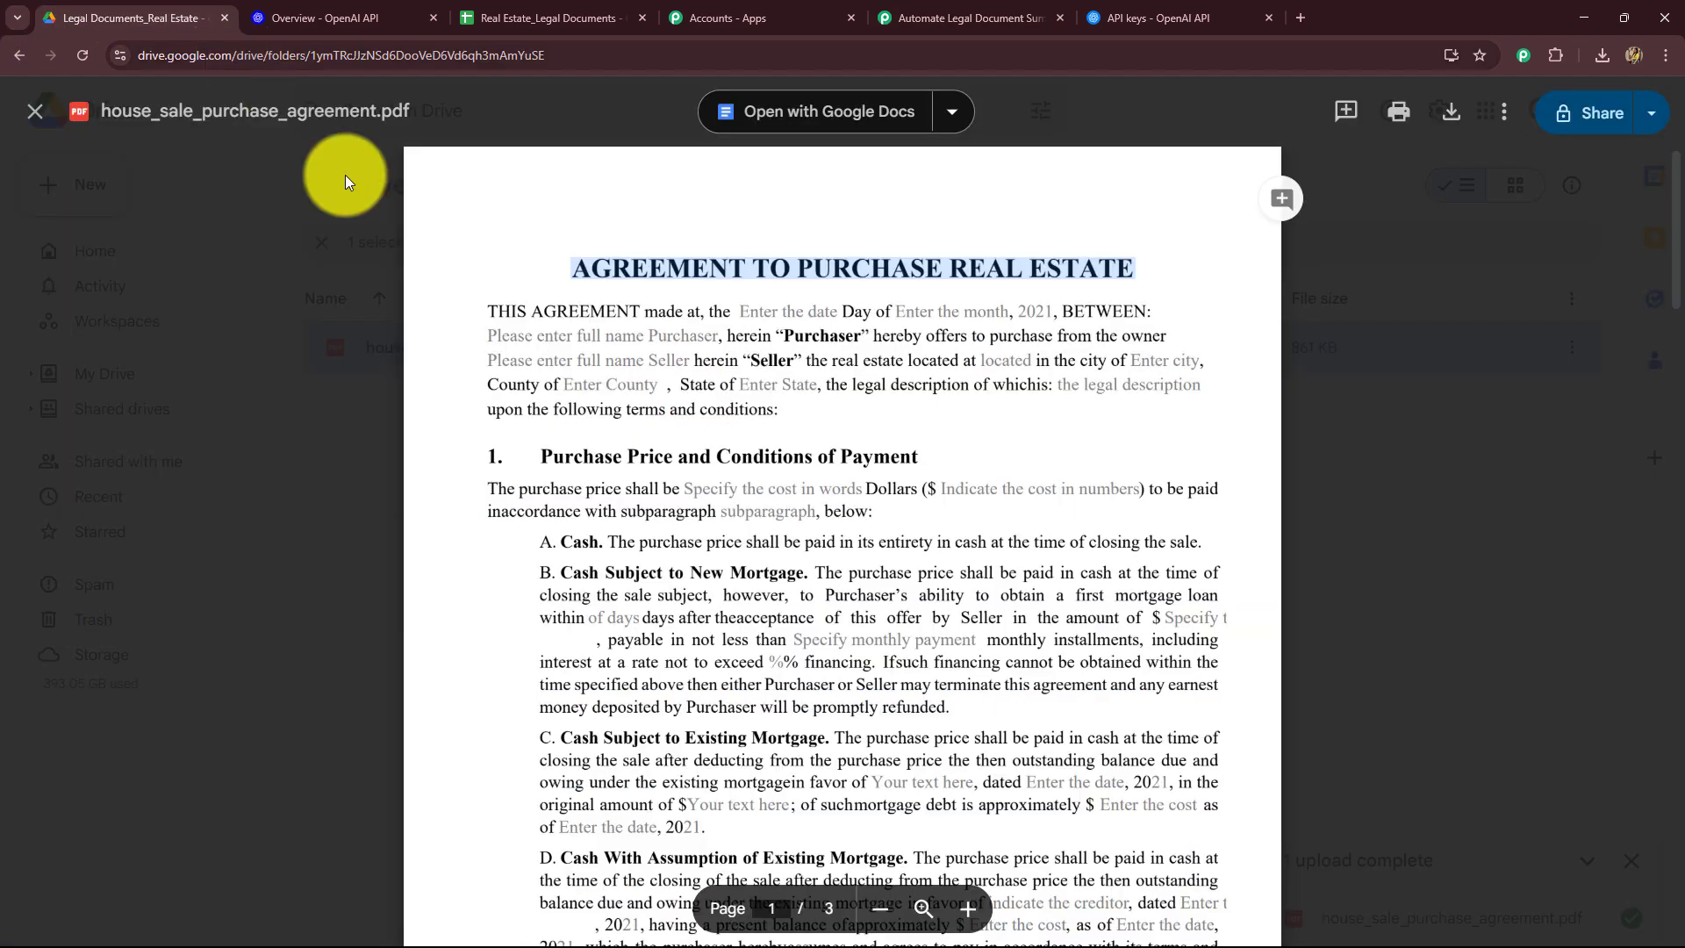
{"action": "left_click", "coordinate": [965, 13]}
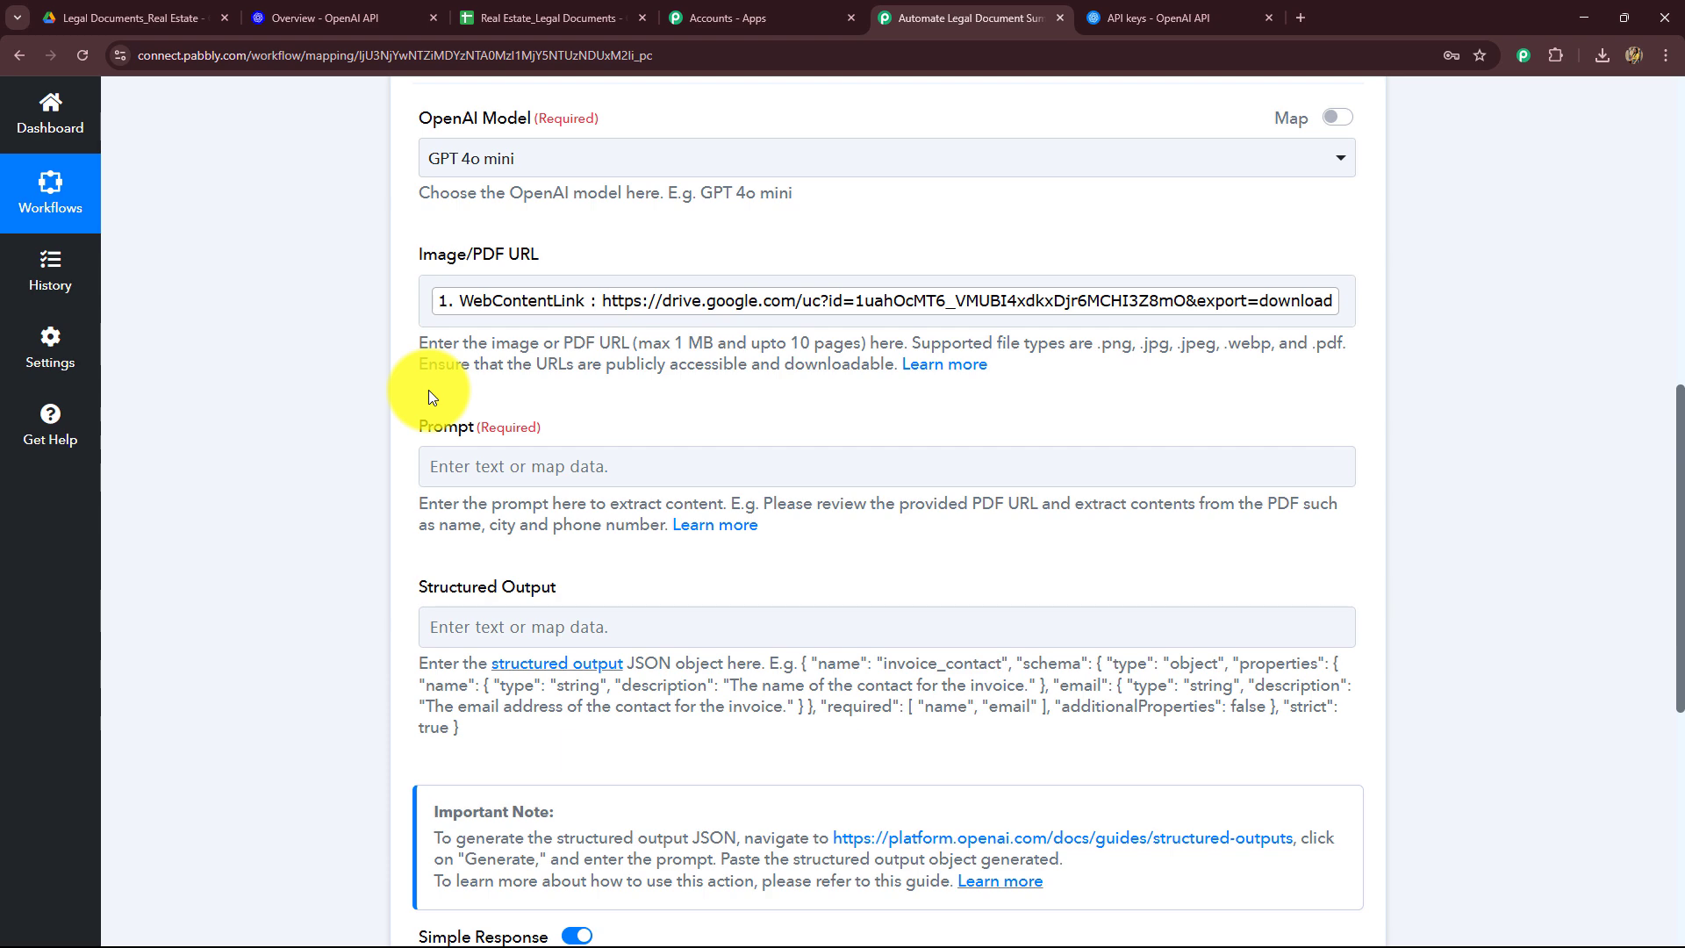
{"action": "scroll", "coordinate": [308, 393], "scroll_direction": "down", "scroll_amount": 2}
{"action": "left_click", "coordinate": [563, 294]}
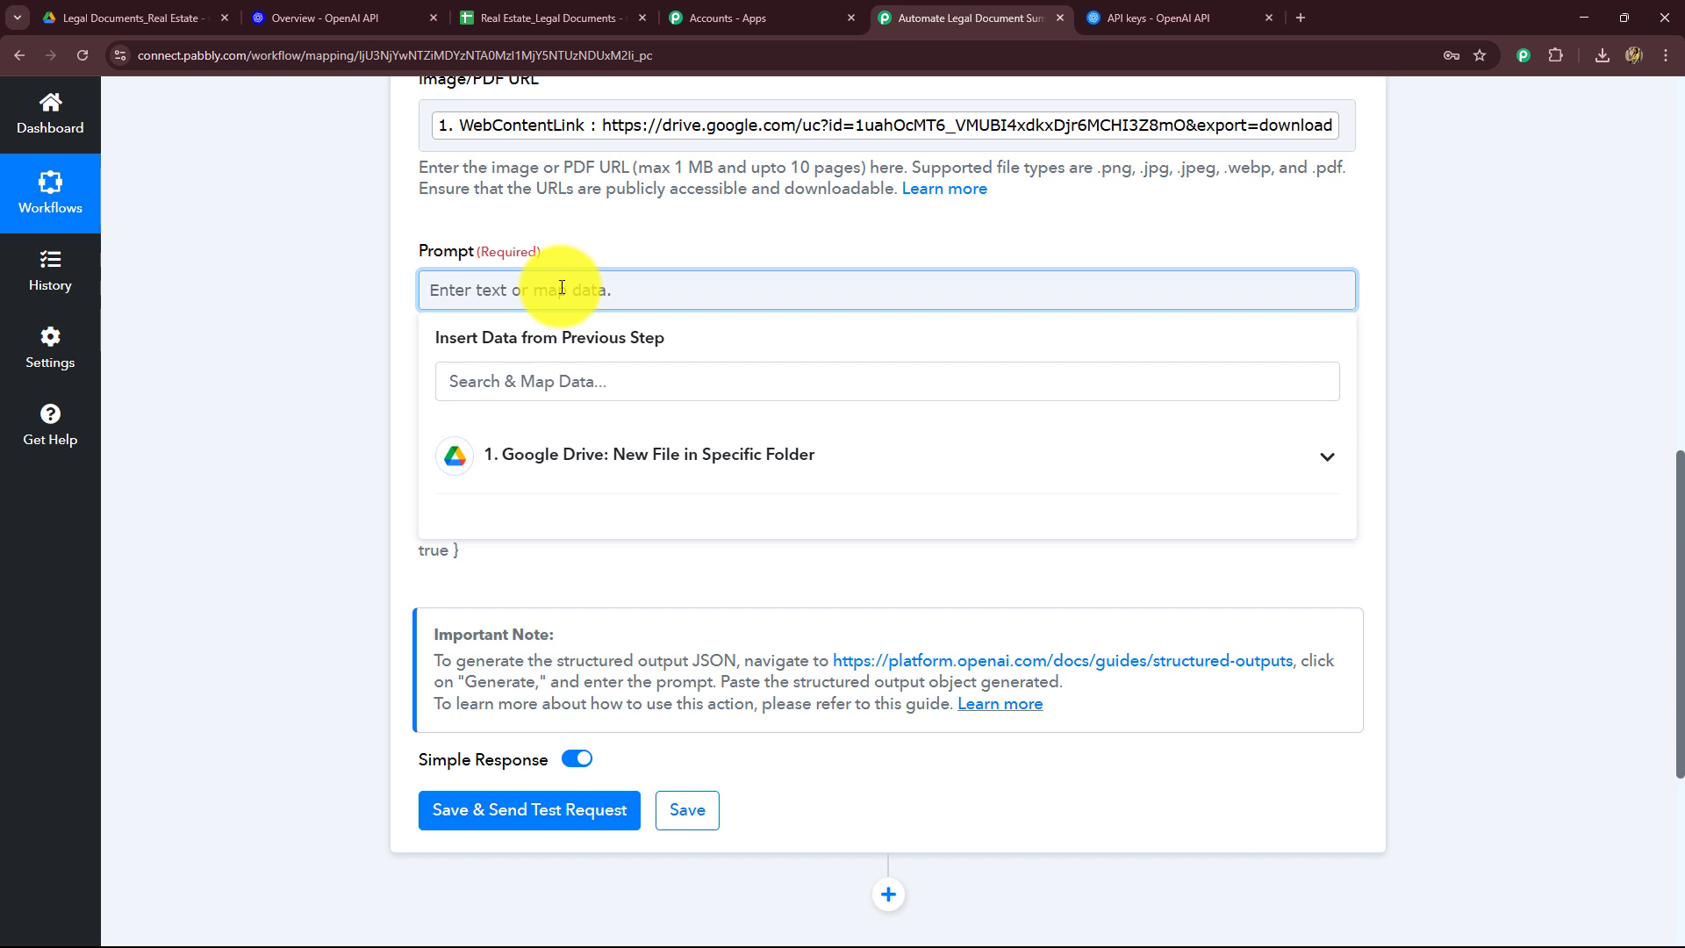
{"action": "type", "text": "I want t"}
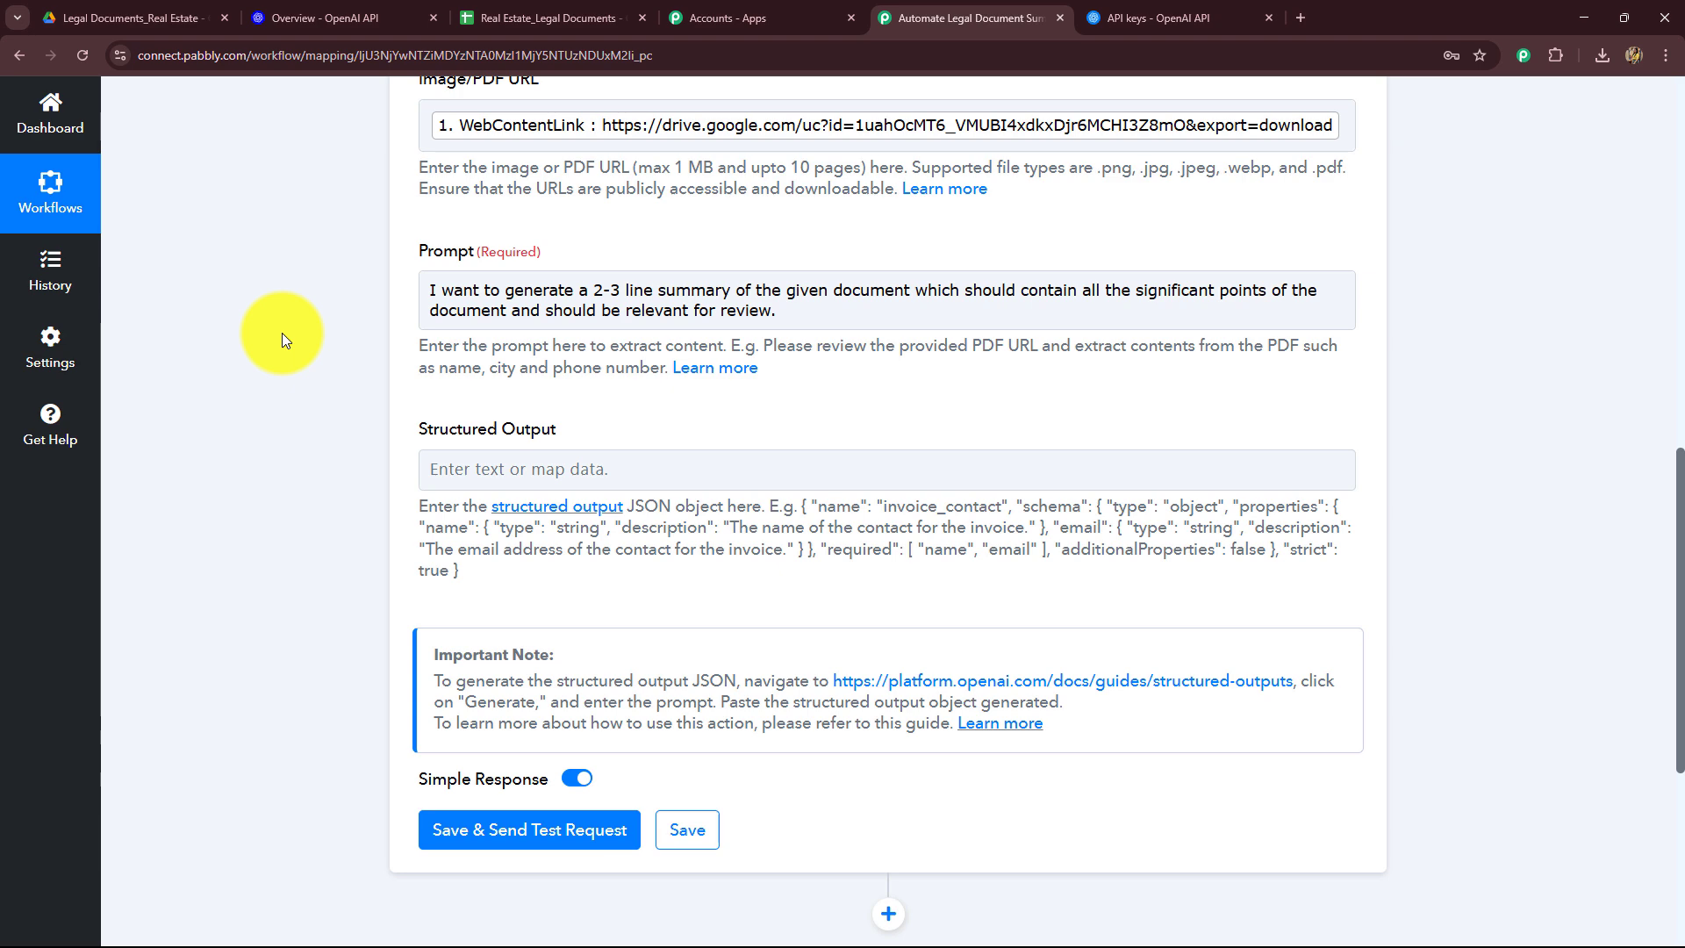
{"action": "scroll", "coordinate": [281, 333], "scroll_direction": "down", "scroll_amount": 4}
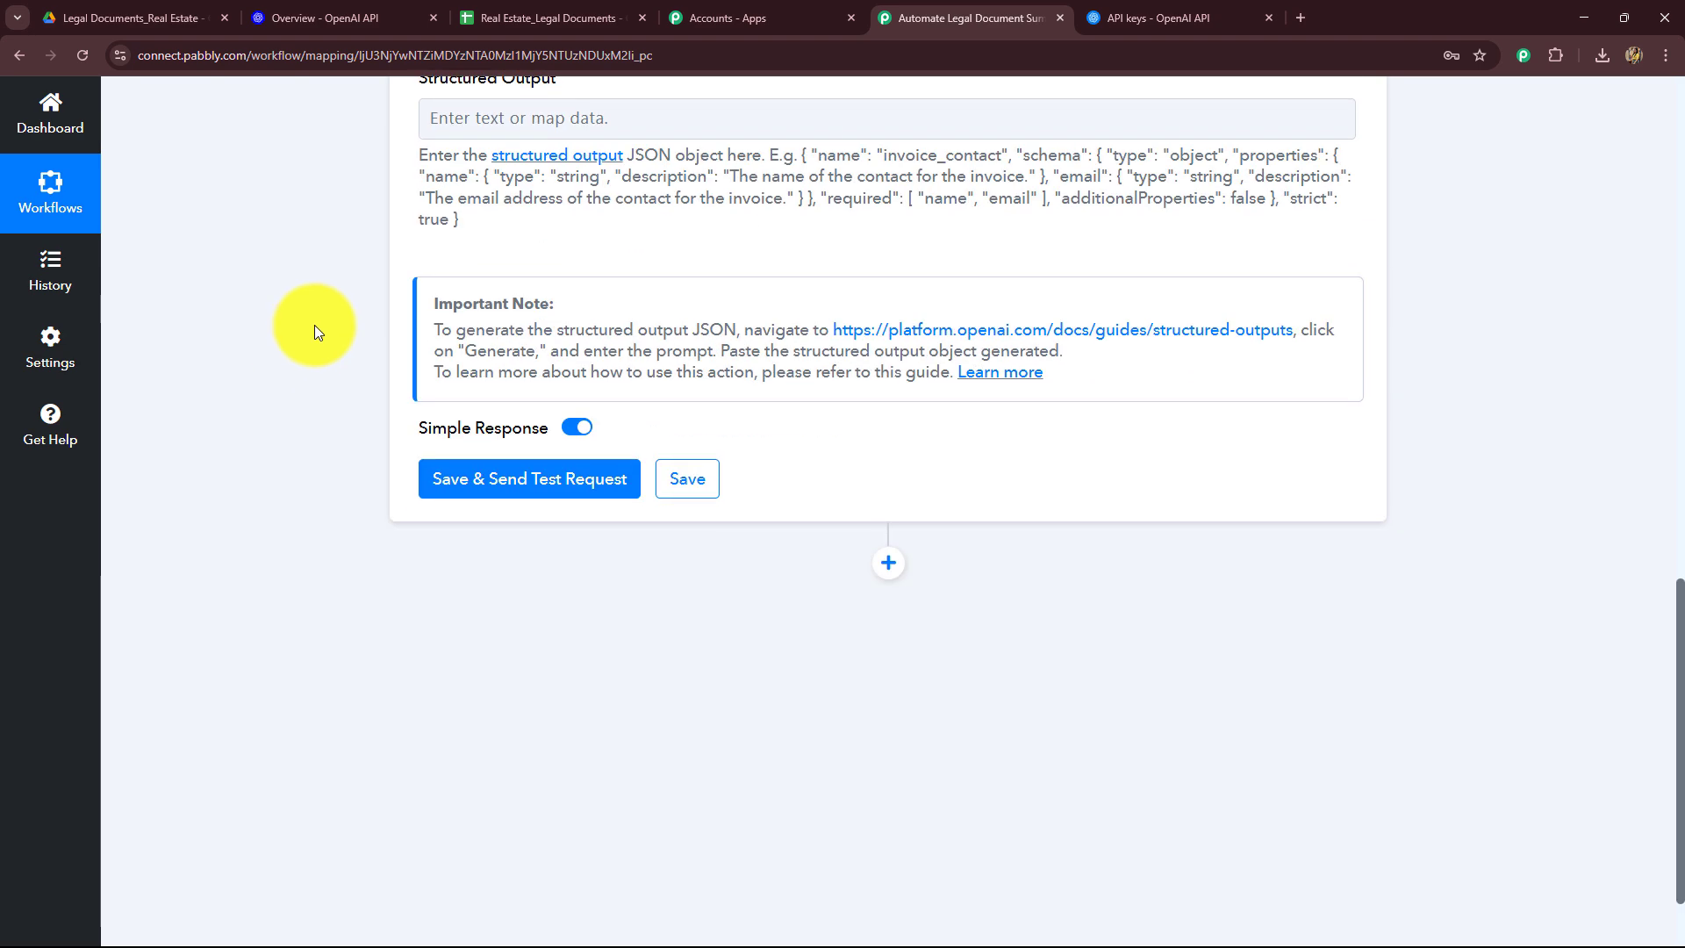
{"action": "scroll", "coordinate": [314, 324], "scroll_direction": "up", "scroll_amount": 2}
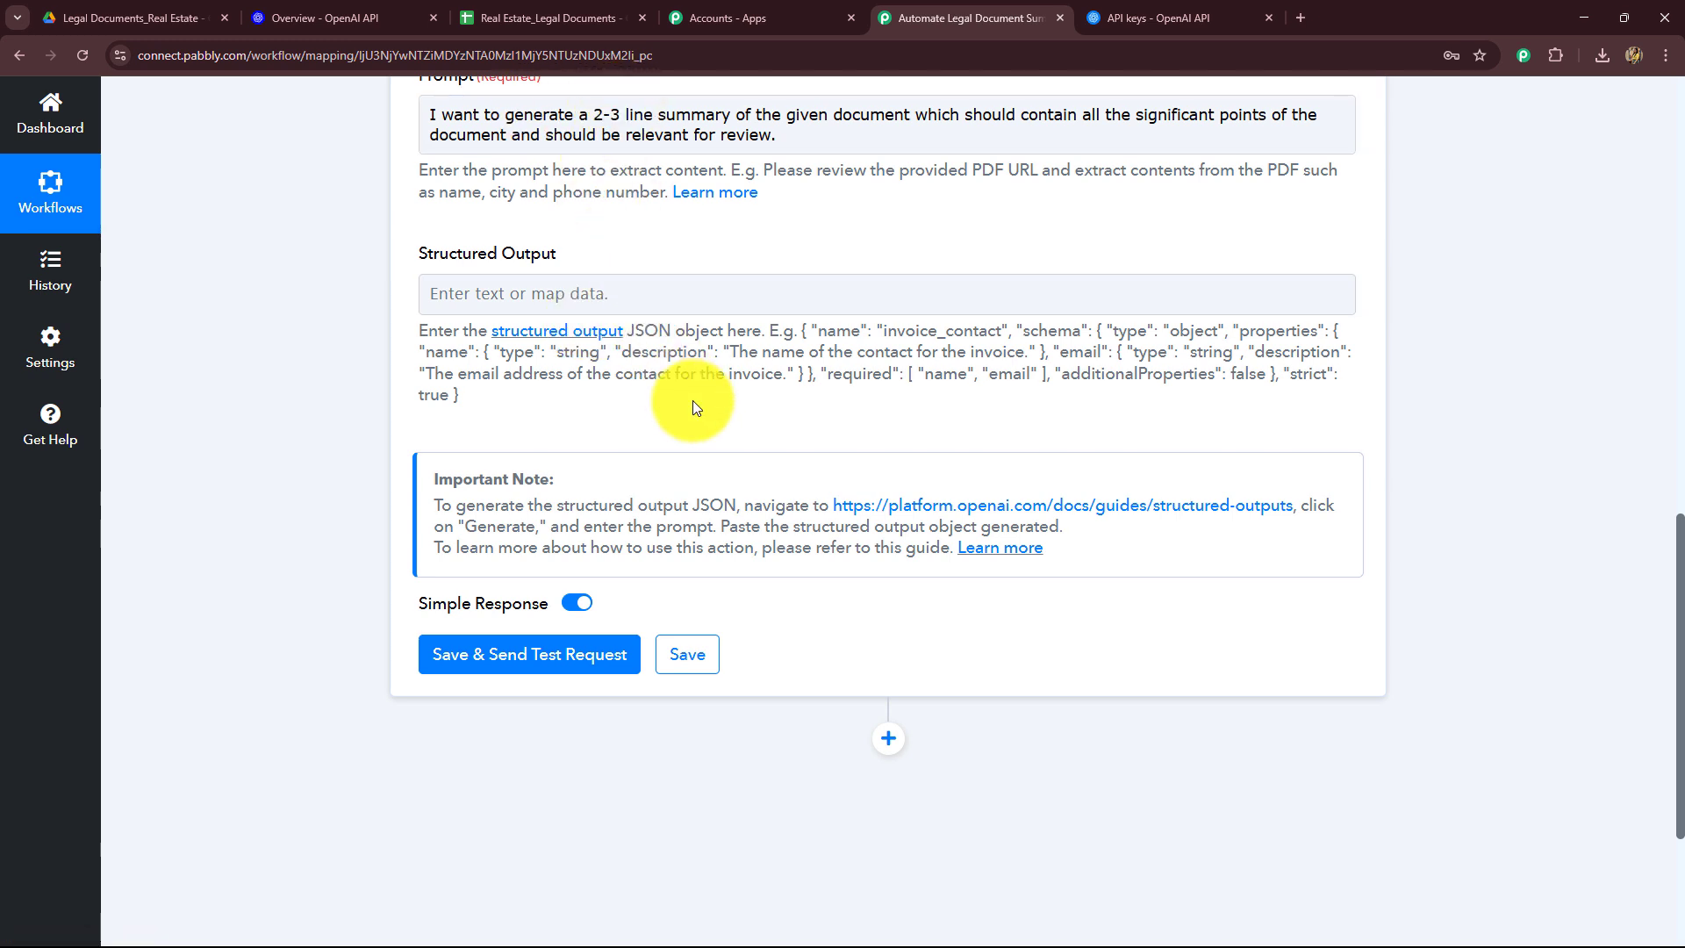
{"action": "scroll", "coordinate": [377, 561], "scroll_direction": "down", "scroll_amount": 2}
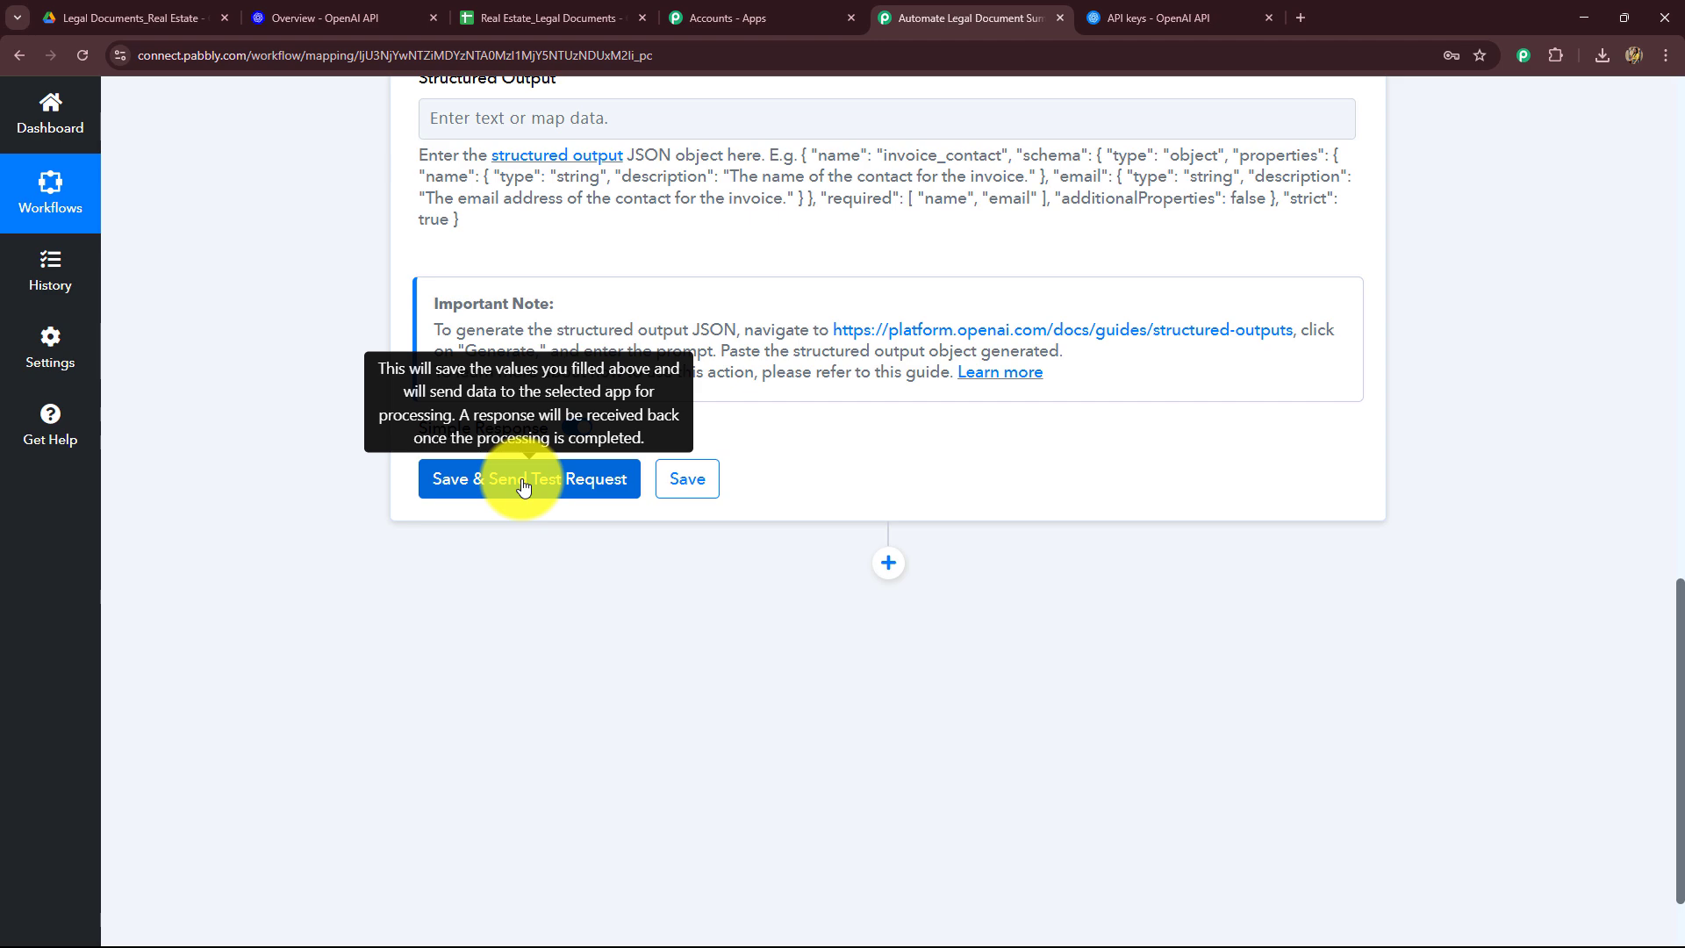
Step: Save and send a test request for the OpenAI extraction action, then review the returned summary text
{"action": "left_click", "coordinate": [141, 11]}
{"action": "left_click", "coordinate": [50, 121]}
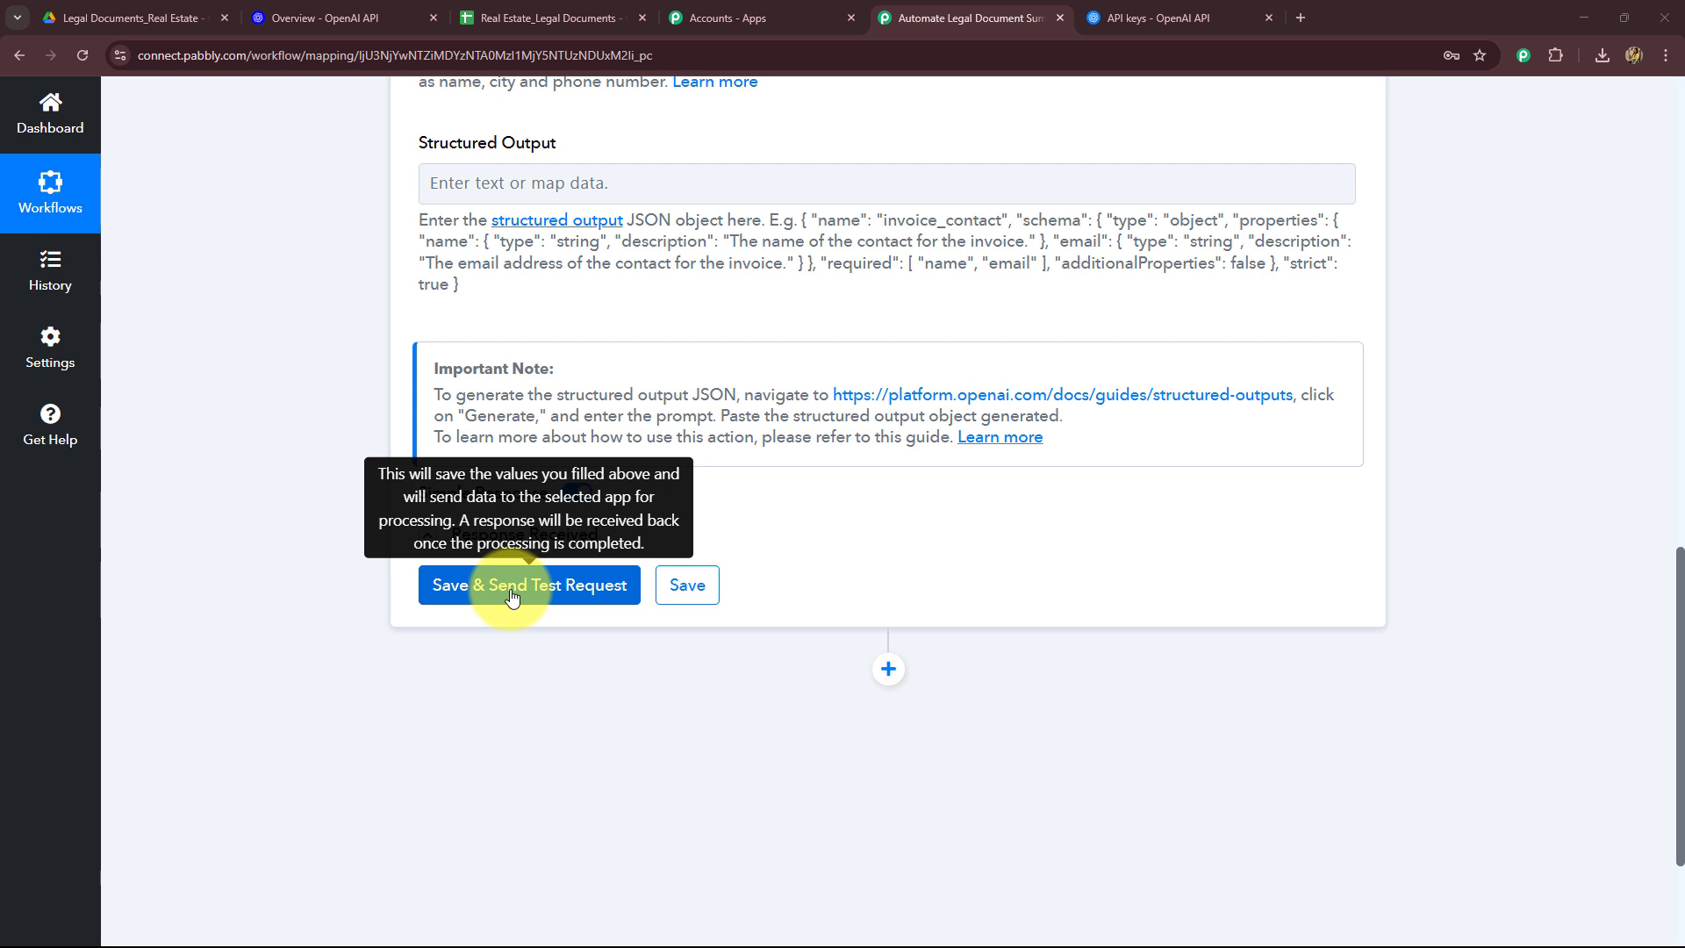
{"action": "left_click", "coordinate": [513, 590]}
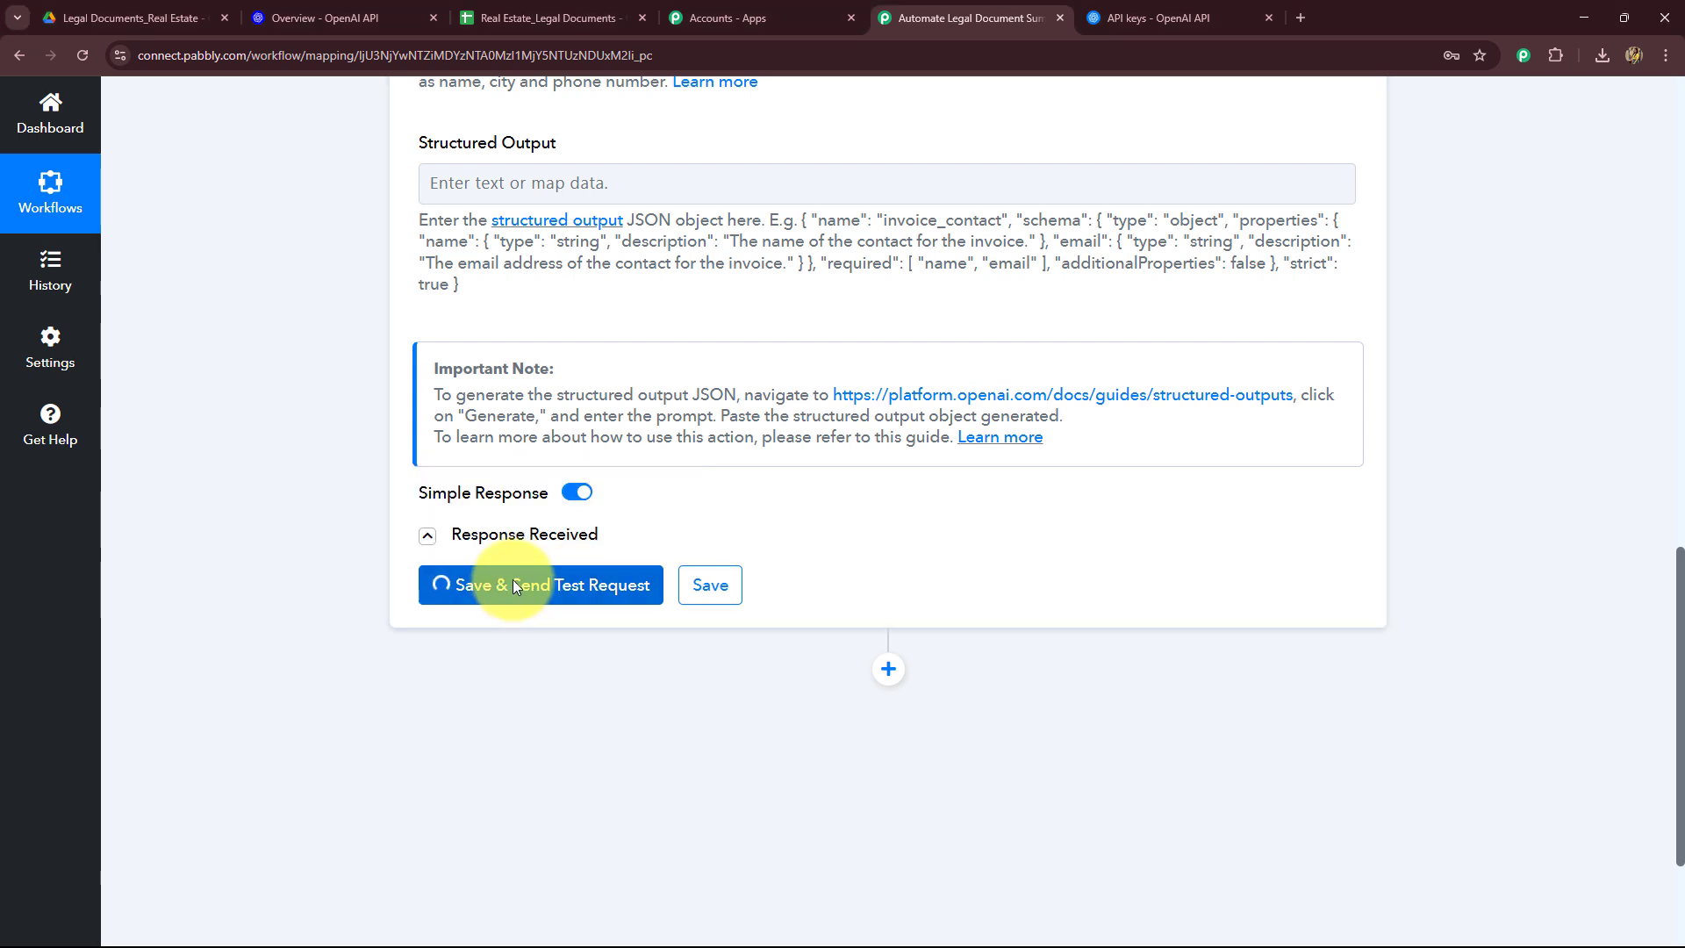
{"action": "scroll", "coordinate": [299, 471], "scroll_direction": "down", "scroll_amount": 4}
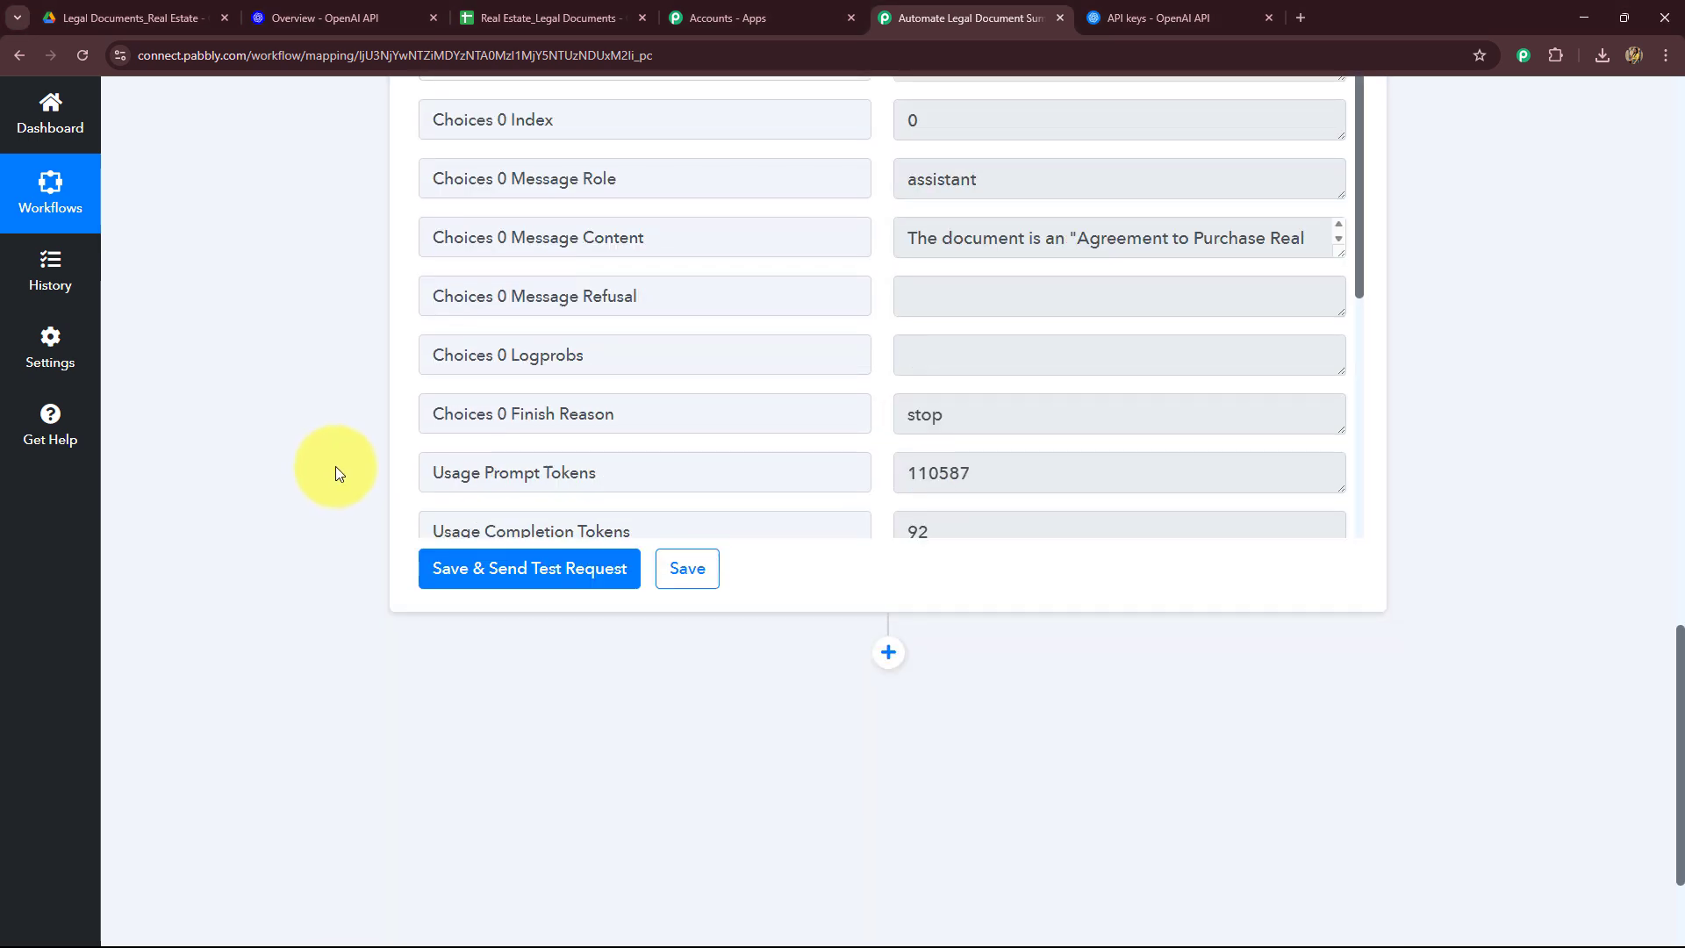
{"action": "scroll", "coordinate": [339, 474], "scroll_direction": "up", "scroll_amount": 2}
{"action": "left_click_drag", "start_coordinate": [910, 413], "coordinate": [1324, 749]}
{"action": "left_click", "coordinate": [1180, 686]}
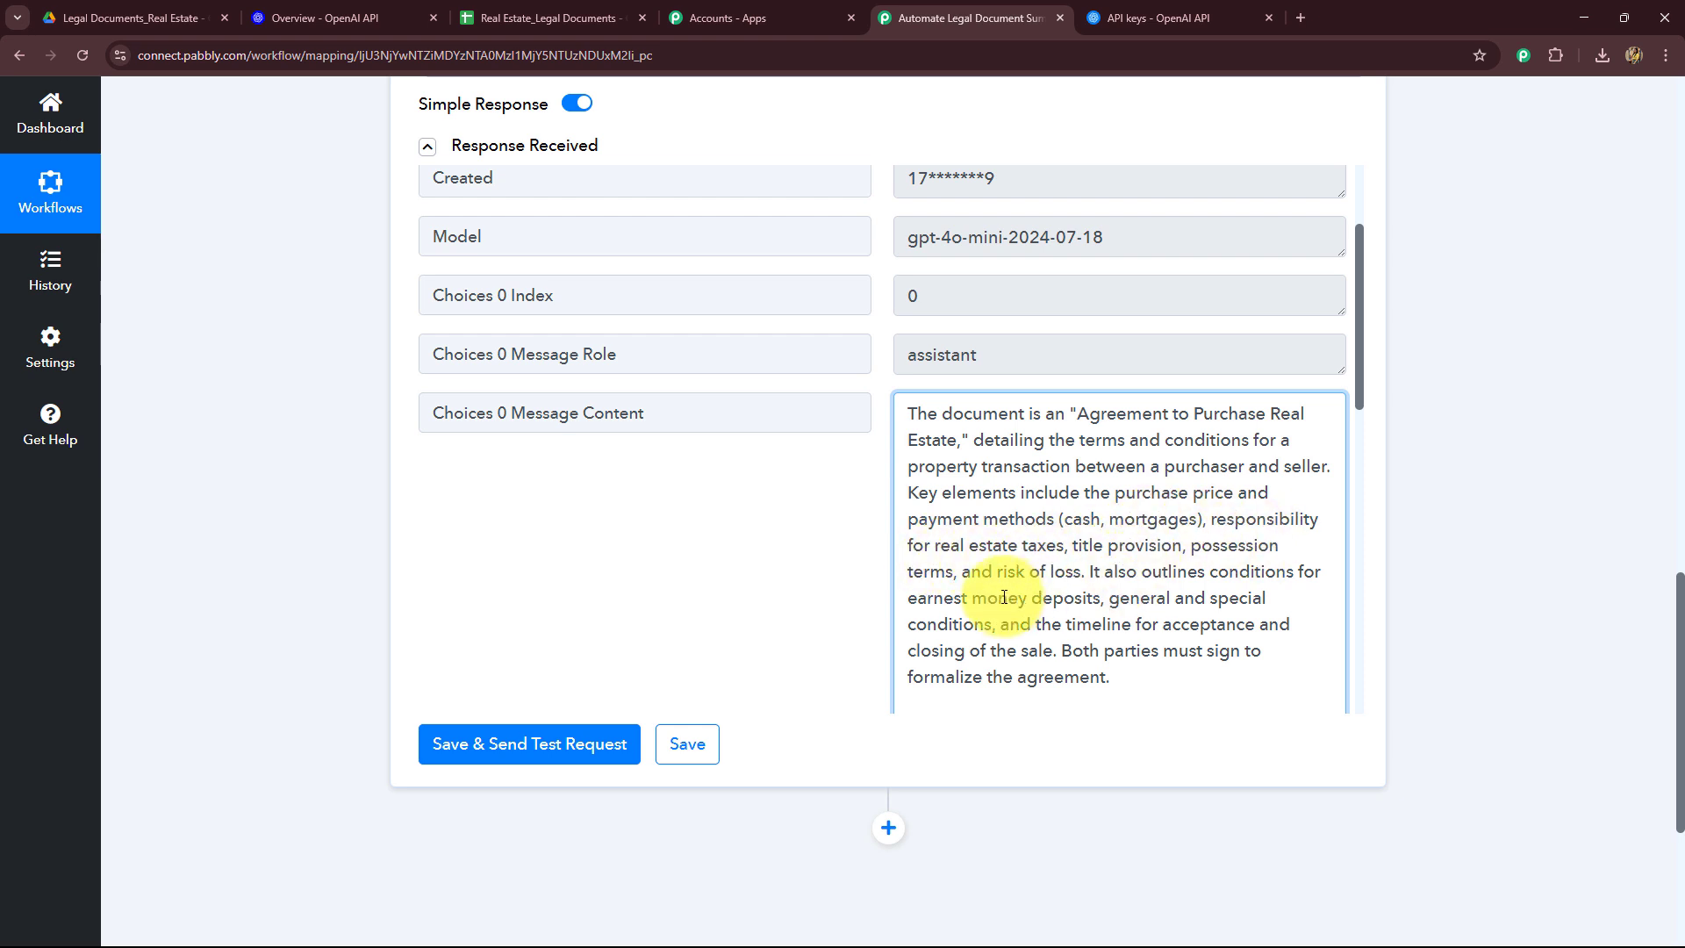
{"action": "left_click_drag", "start_coordinate": [915, 413], "coordinate": [1138, 669]}
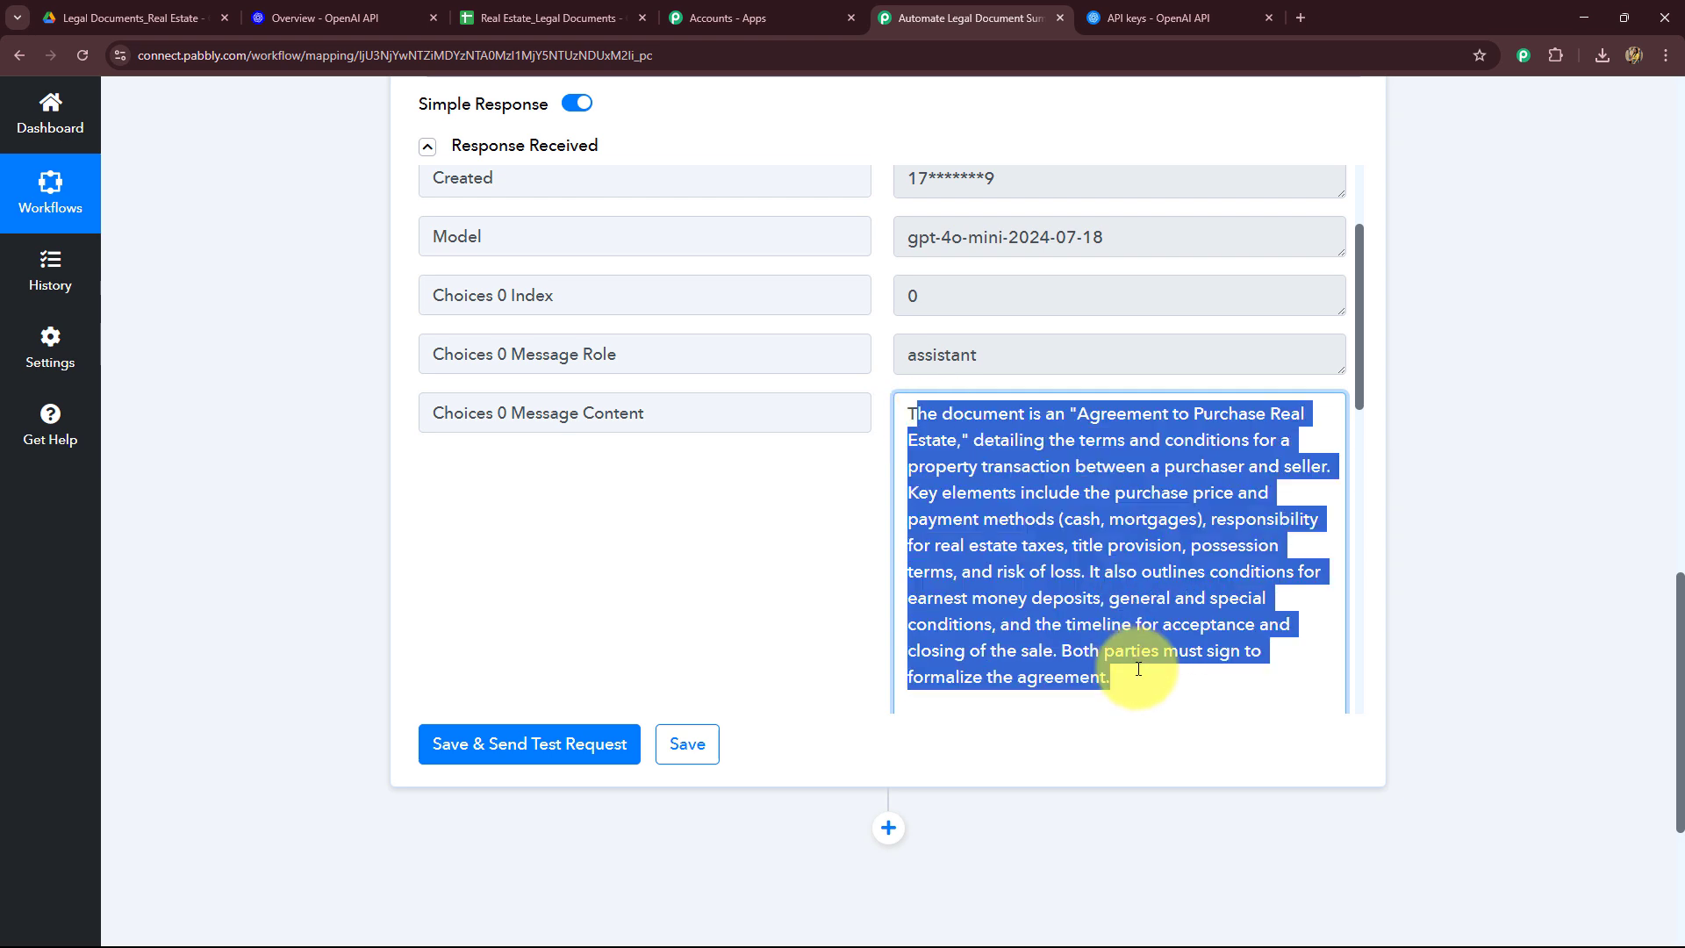
{"action": "left_click", "coordinate": [1539, 583]}
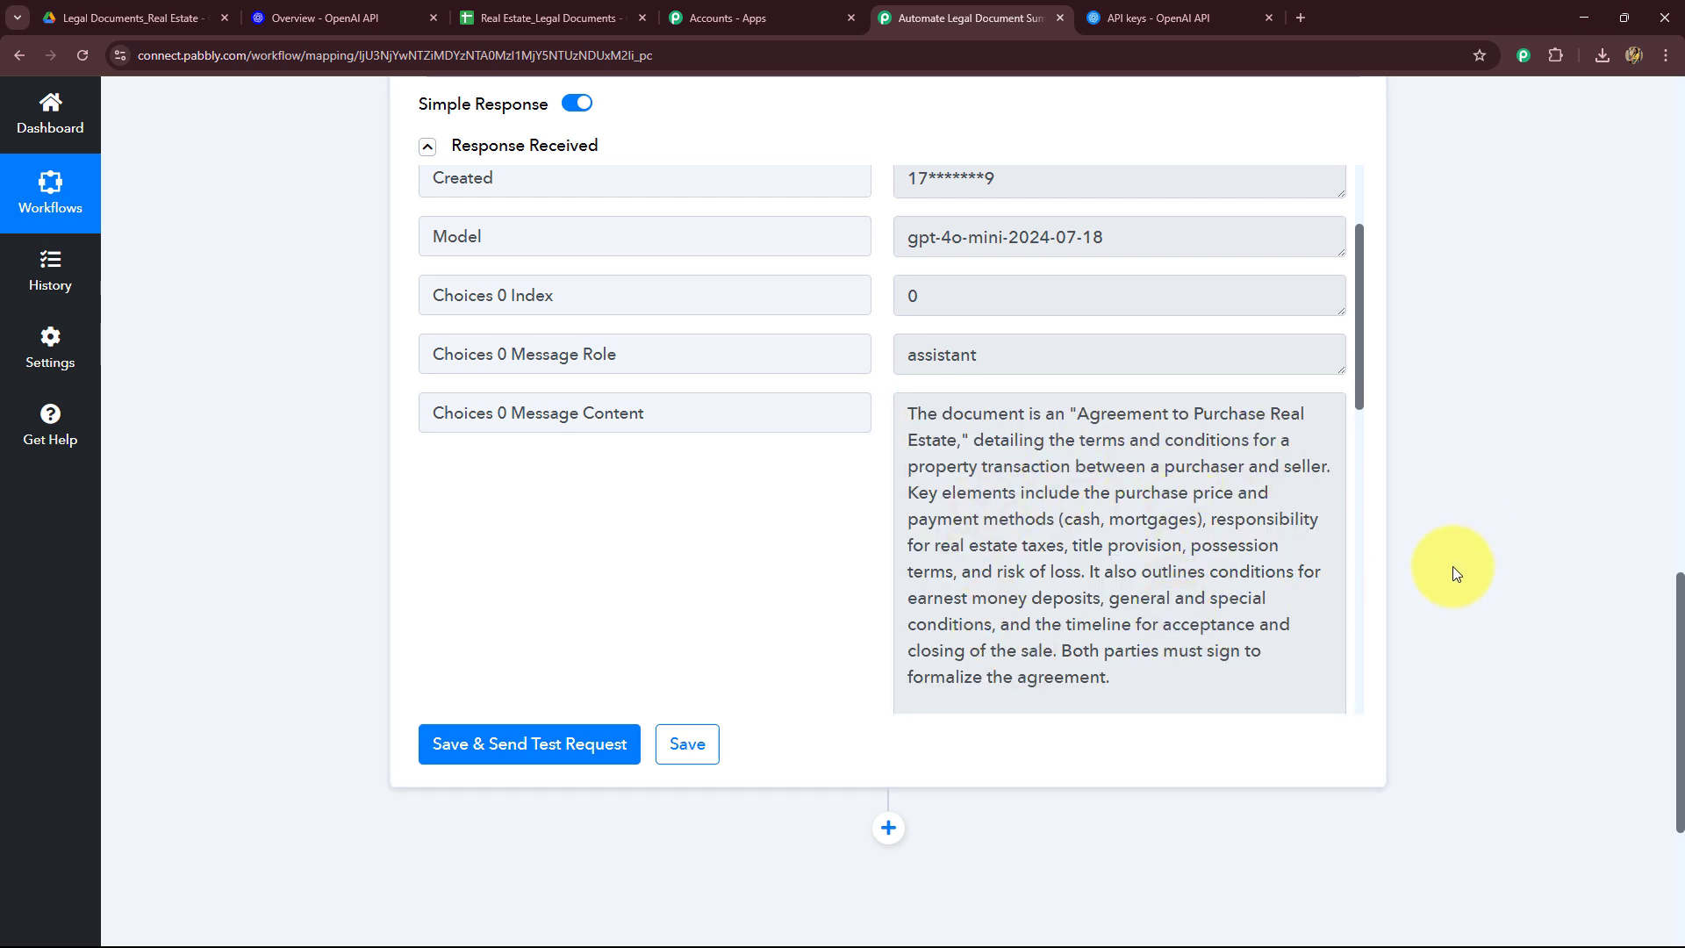
Step: Add a Google Sheets action step with the Add New Row event after the OpenAI step and start connecting it
{"action": "left_click", "coordinate": [505, 18]}
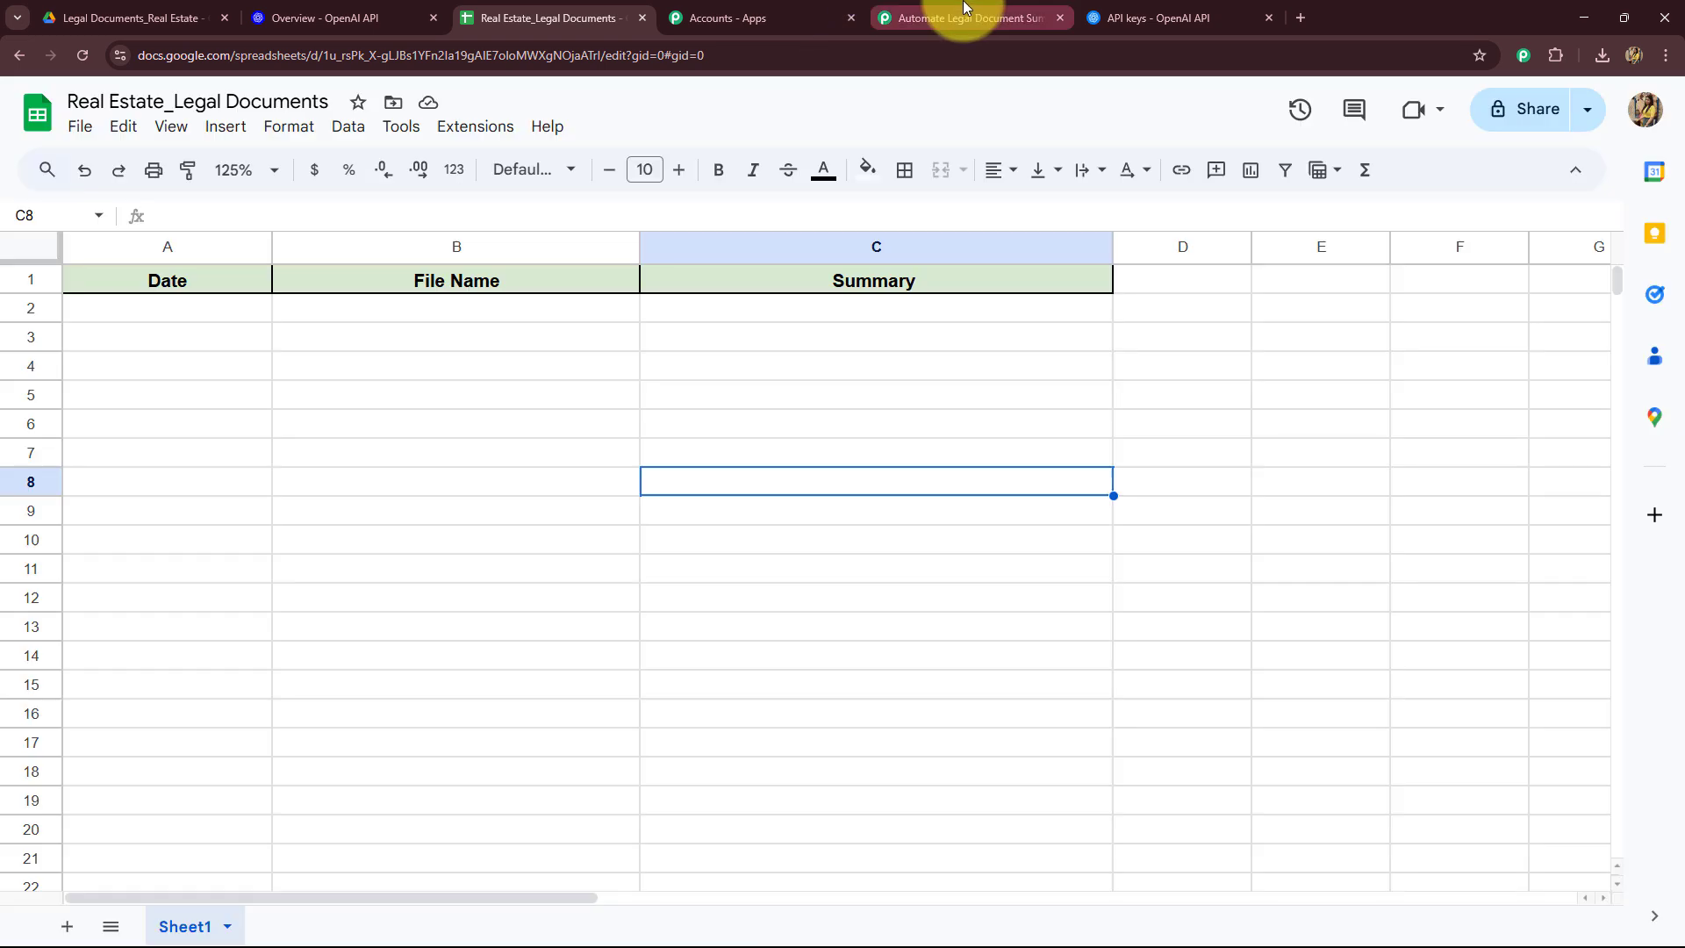
{"action": "left_click", "coordinate": [959, 18]}
{"action": "scroll", "coordinate": [865, 557], "scroll_direction": "down", "scroll_amount": 3}
{"action": "left_click", "coordinate": [888, 478]}
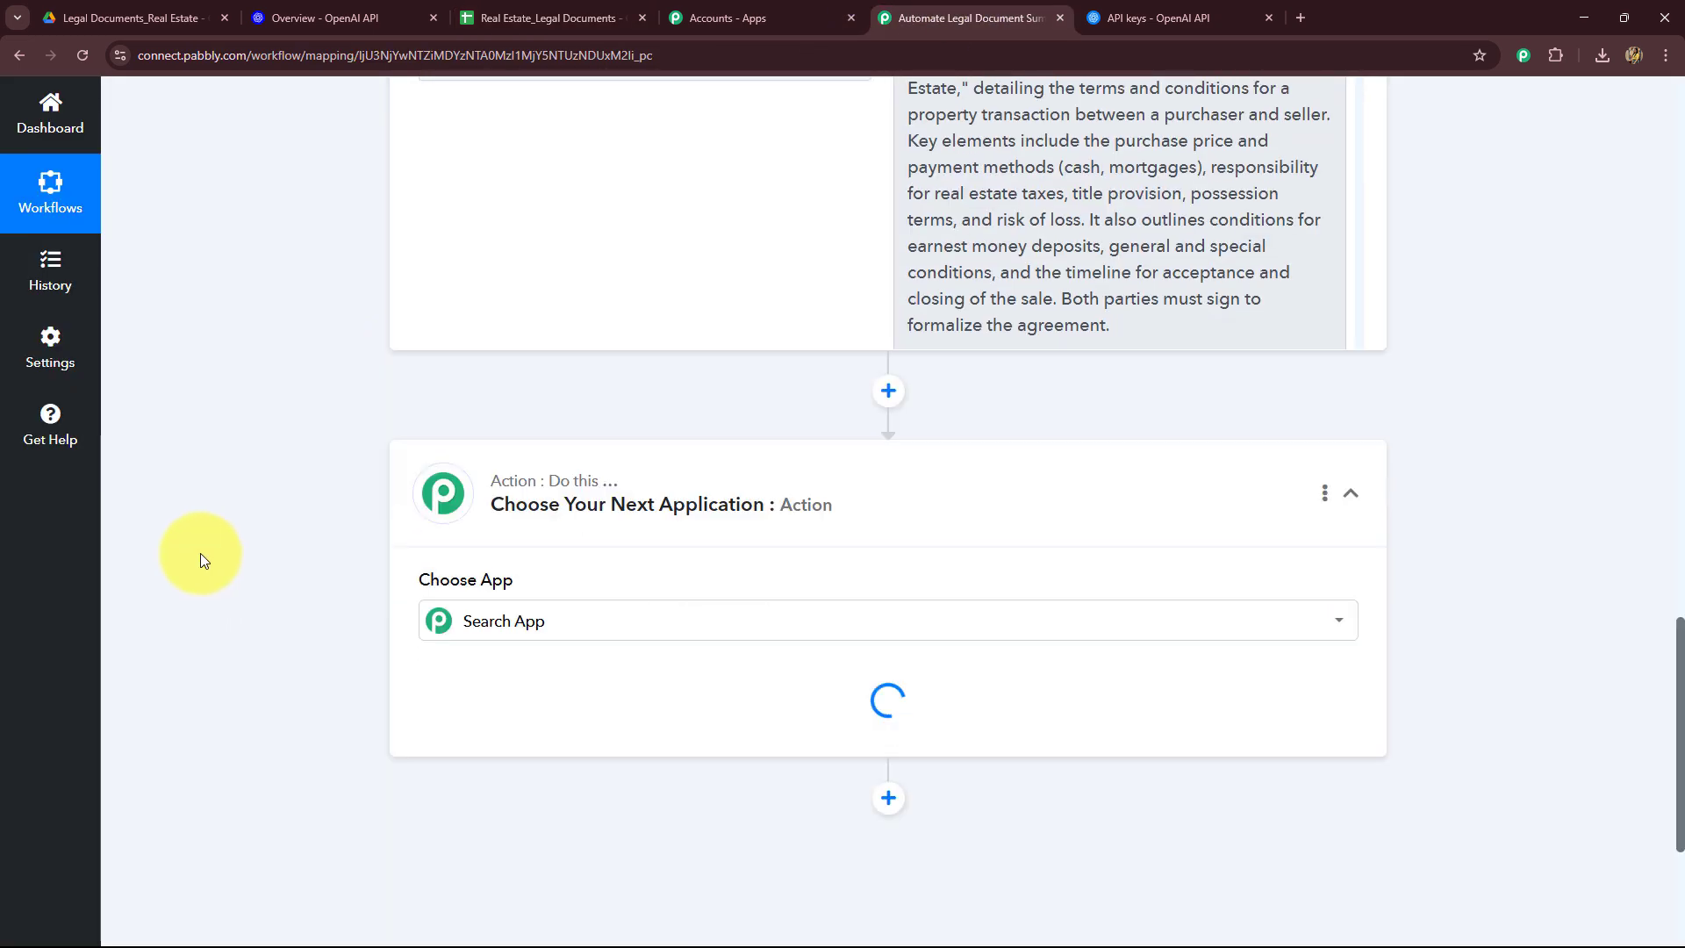
{"action": "scroll", "coordinate": [200, 553], "scroll_direction": "down", "scroll_amount": 4}
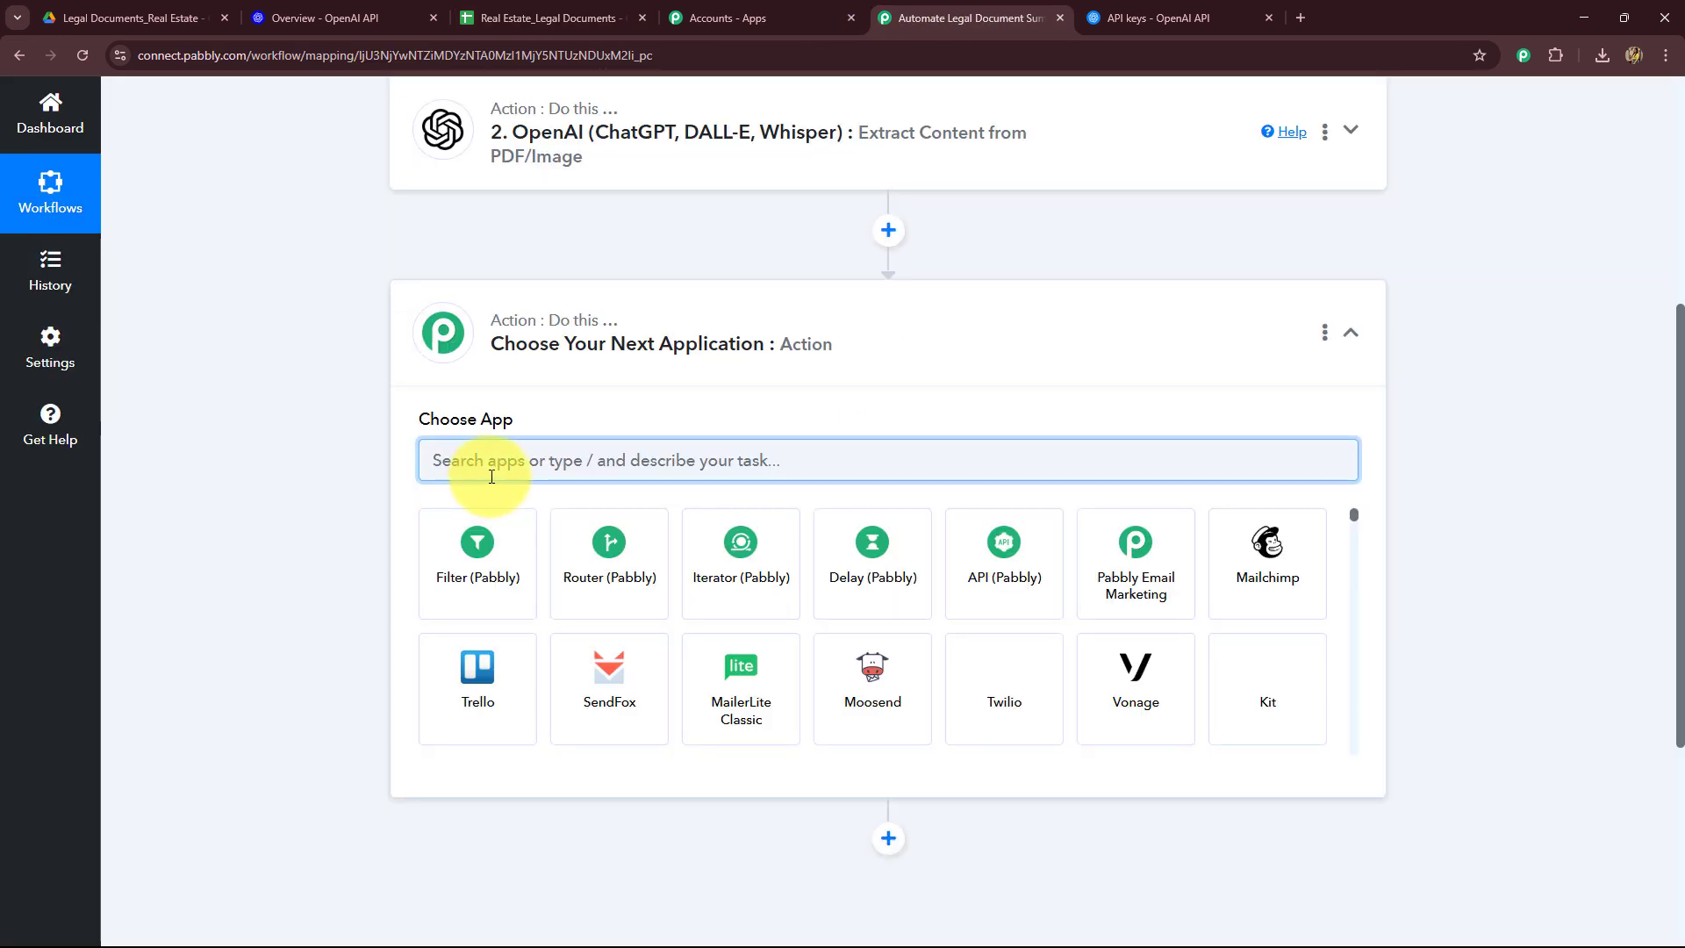
{"action": "type", "text": "Goo"}
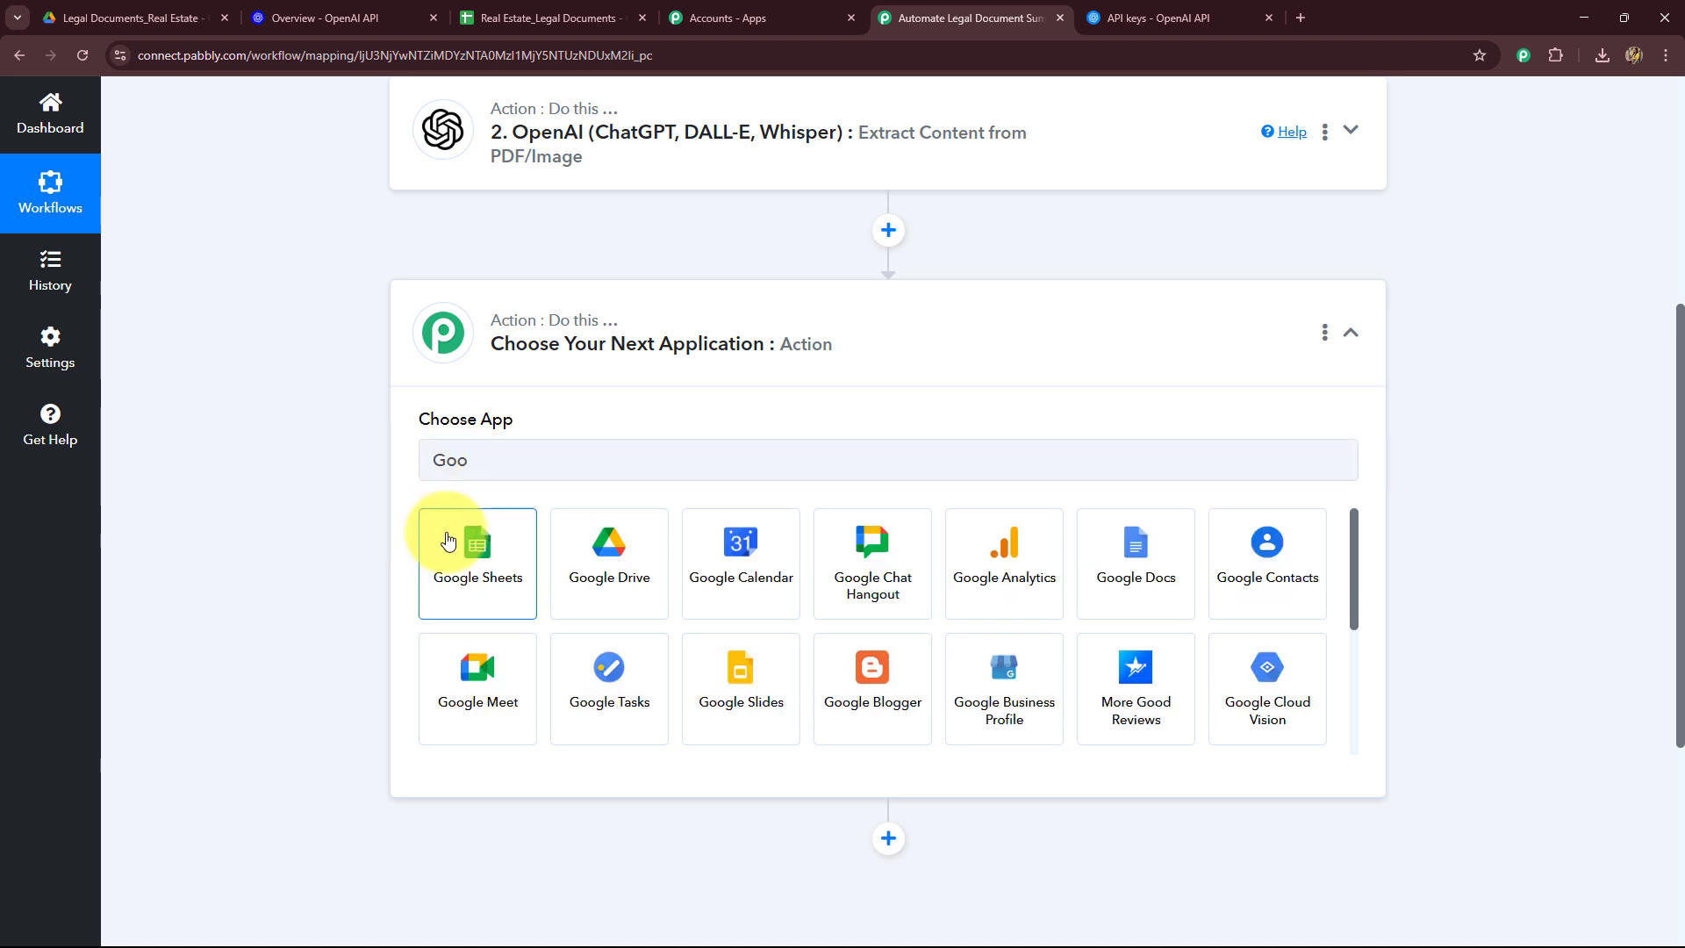
{"action": "left_click", "coordinate": [447, 540]}
{"action": "left_click", "coordinate": [453, 550]}
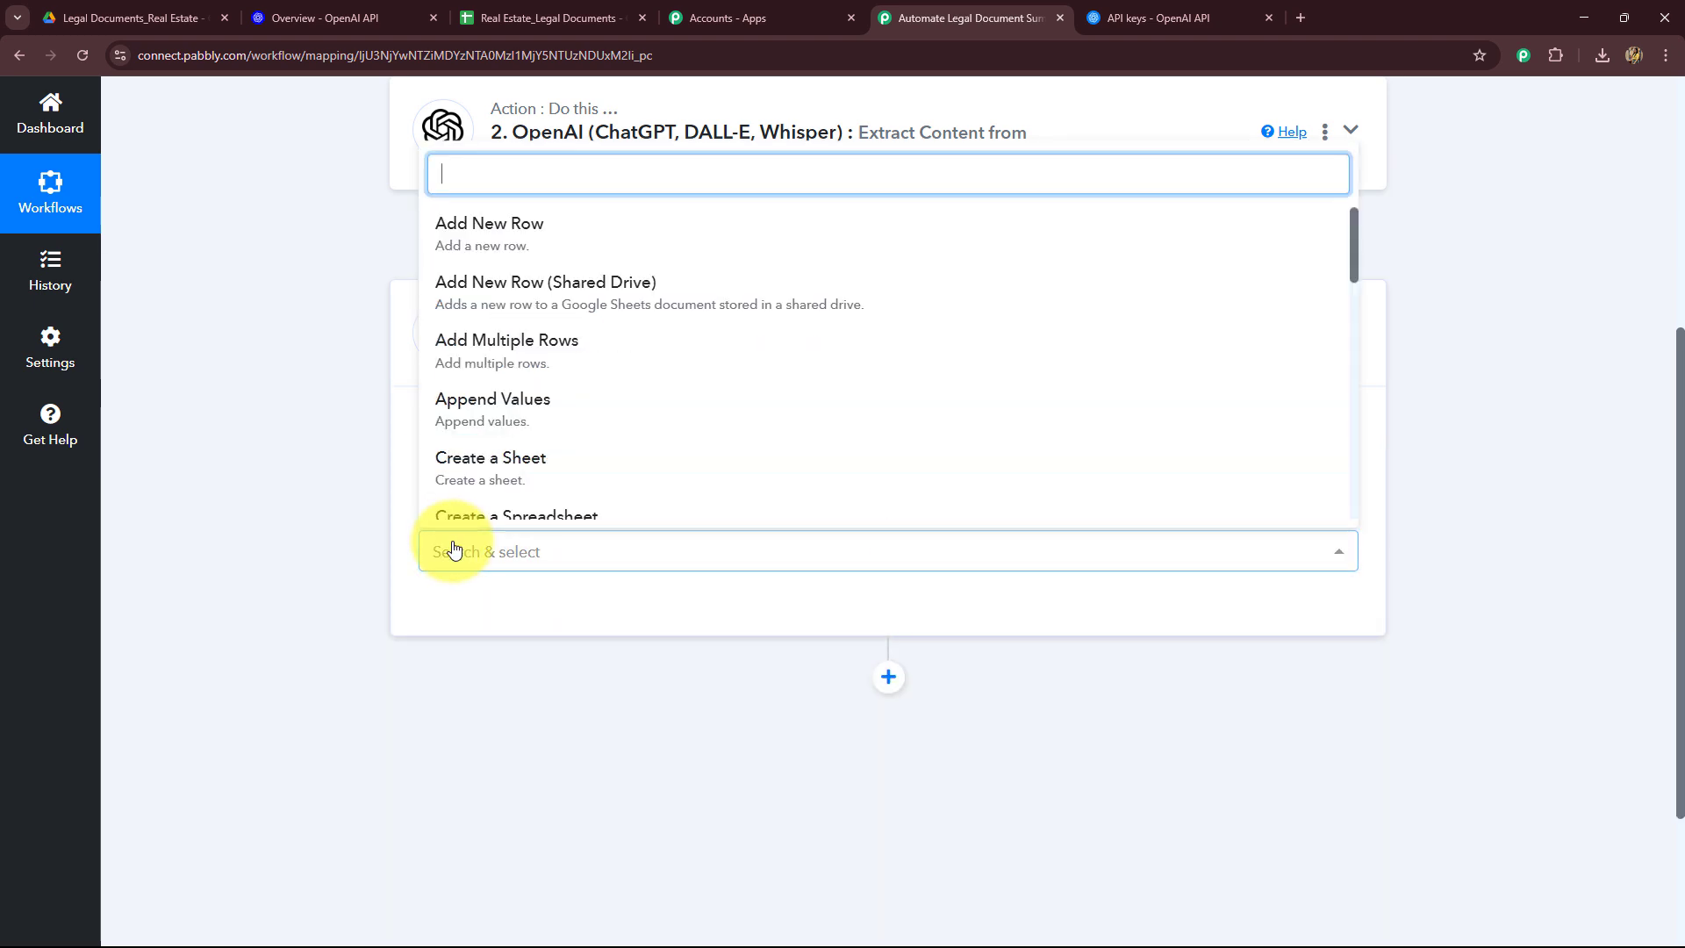
{"action": "left_click", "coordinate": [450, 230]}
{"action": "left_click", "coordinate": [487, 612]}
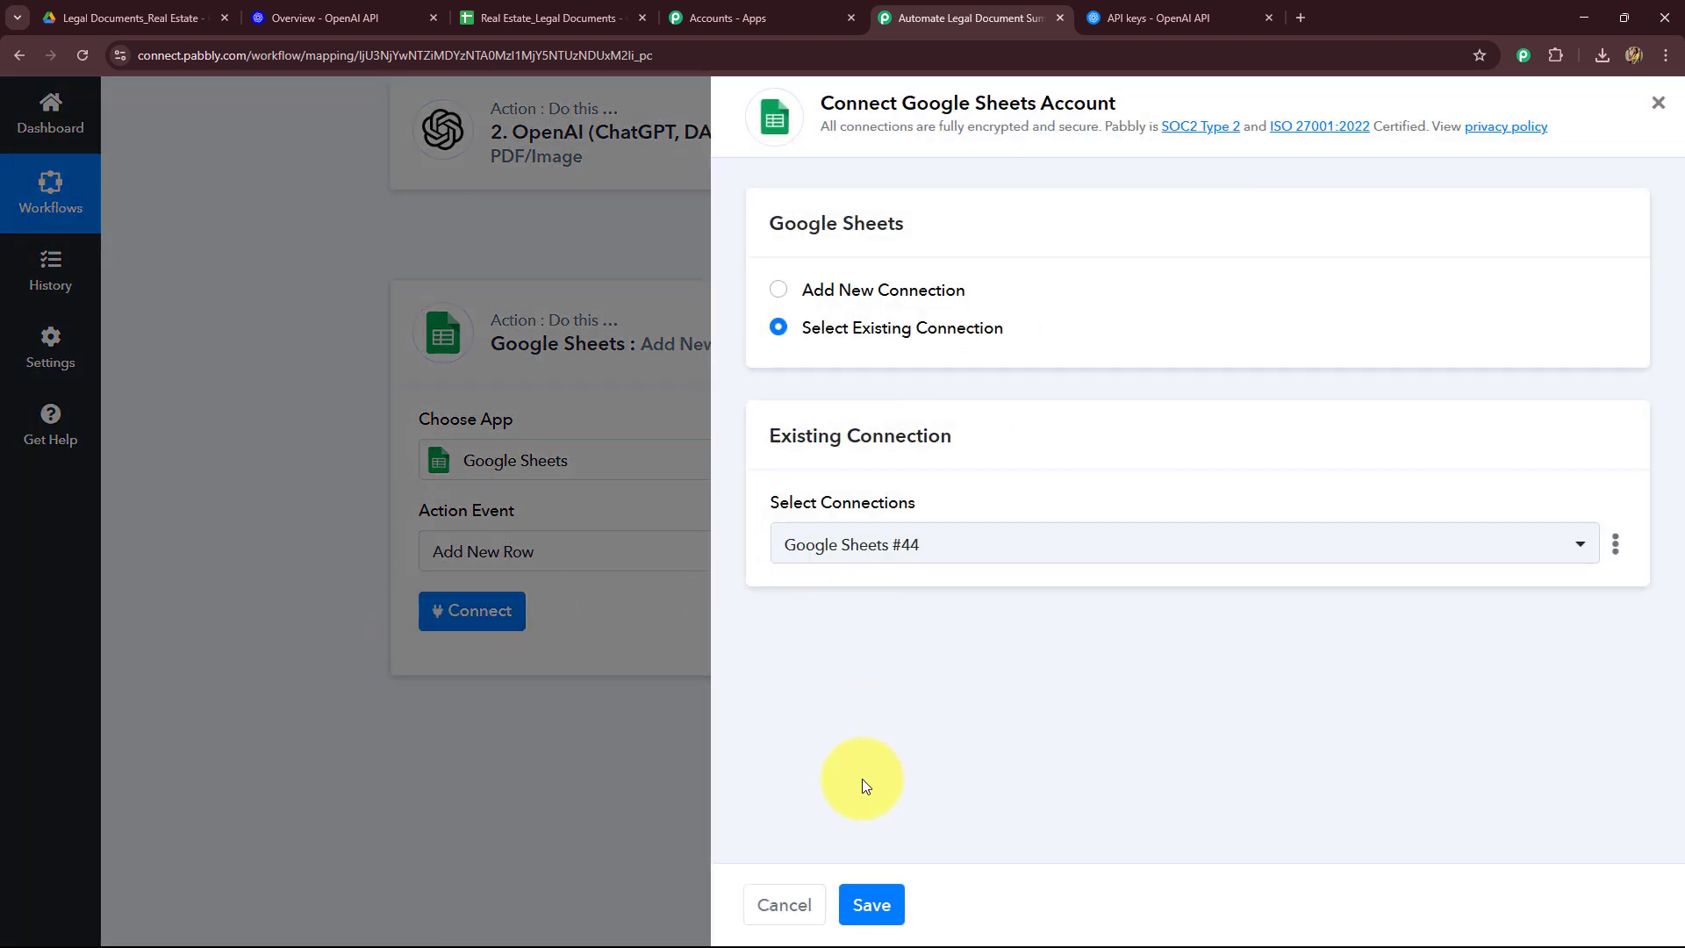
Step: Create a new Google Sheets connection and authorize access with the Google account
{"action": "left_click", "coordinate": [778, 290]}
{"action": "left_click", "coordinate": [886, 609]}
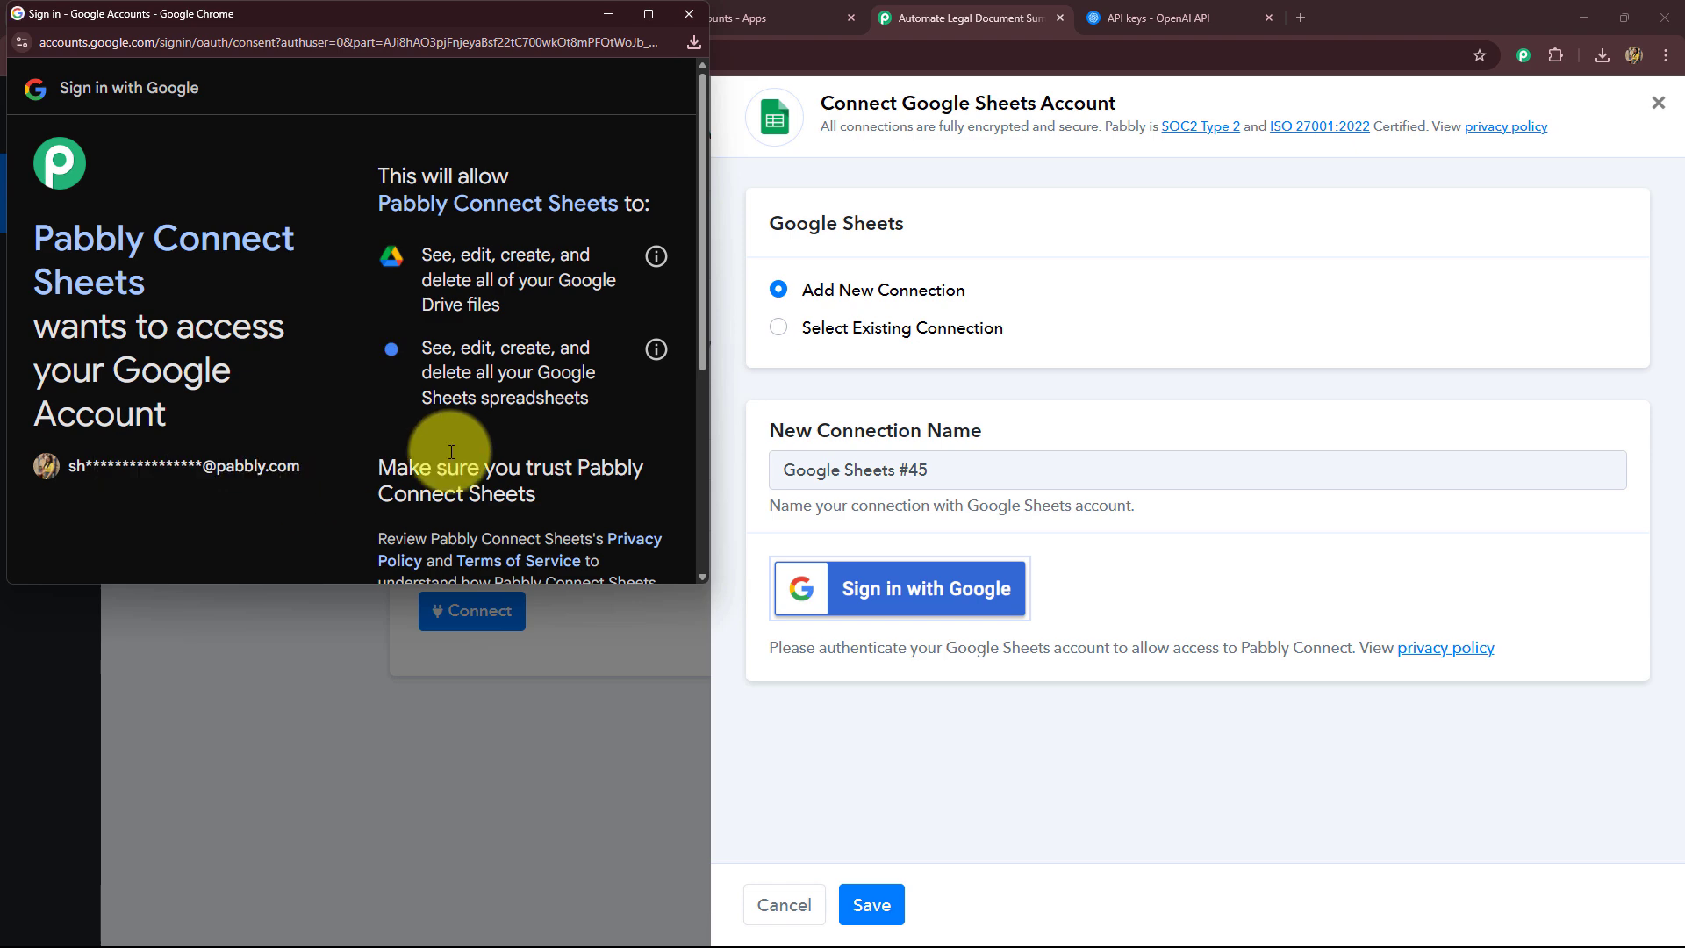
{"action": "scroll", "coordinate": [488, 440], "scroll_direction": "down", "scroll_amount": 3}
{"action": "left_click", "coordinate": [572, 460]}
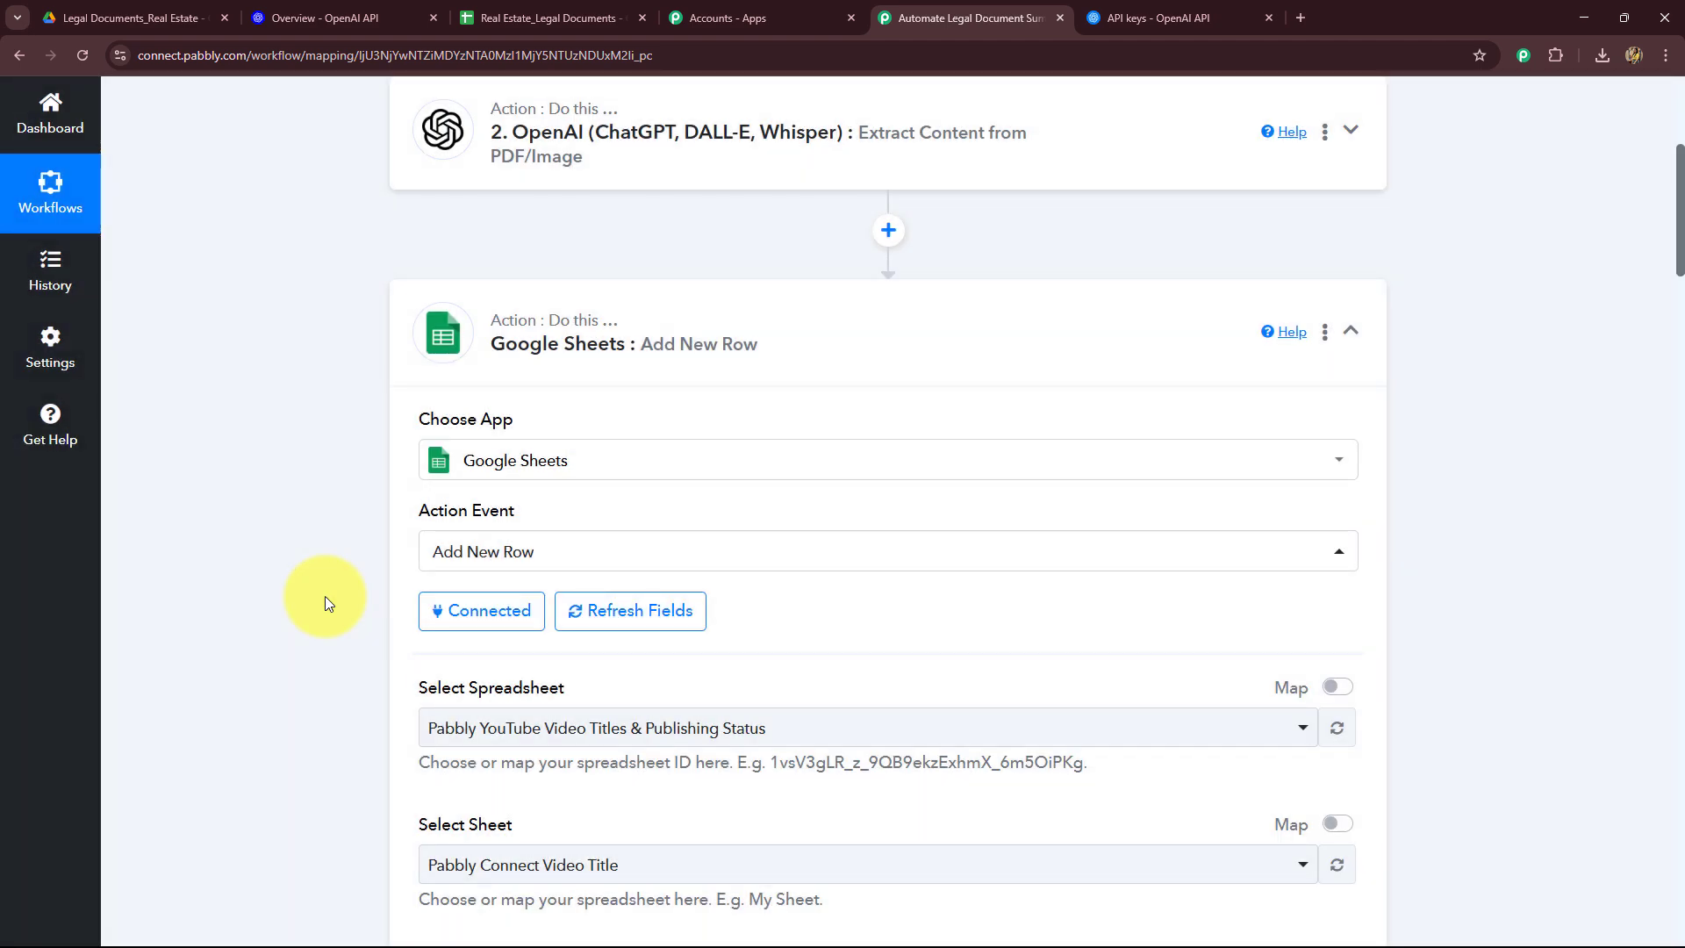
Step: Select the Real Estate_Legal Documents spreadsheet and Sheet1 for the new row
{"action": "scroll", "coordinate": [322, 592], "scroll_direction": "down", "scroll_amount": 5}
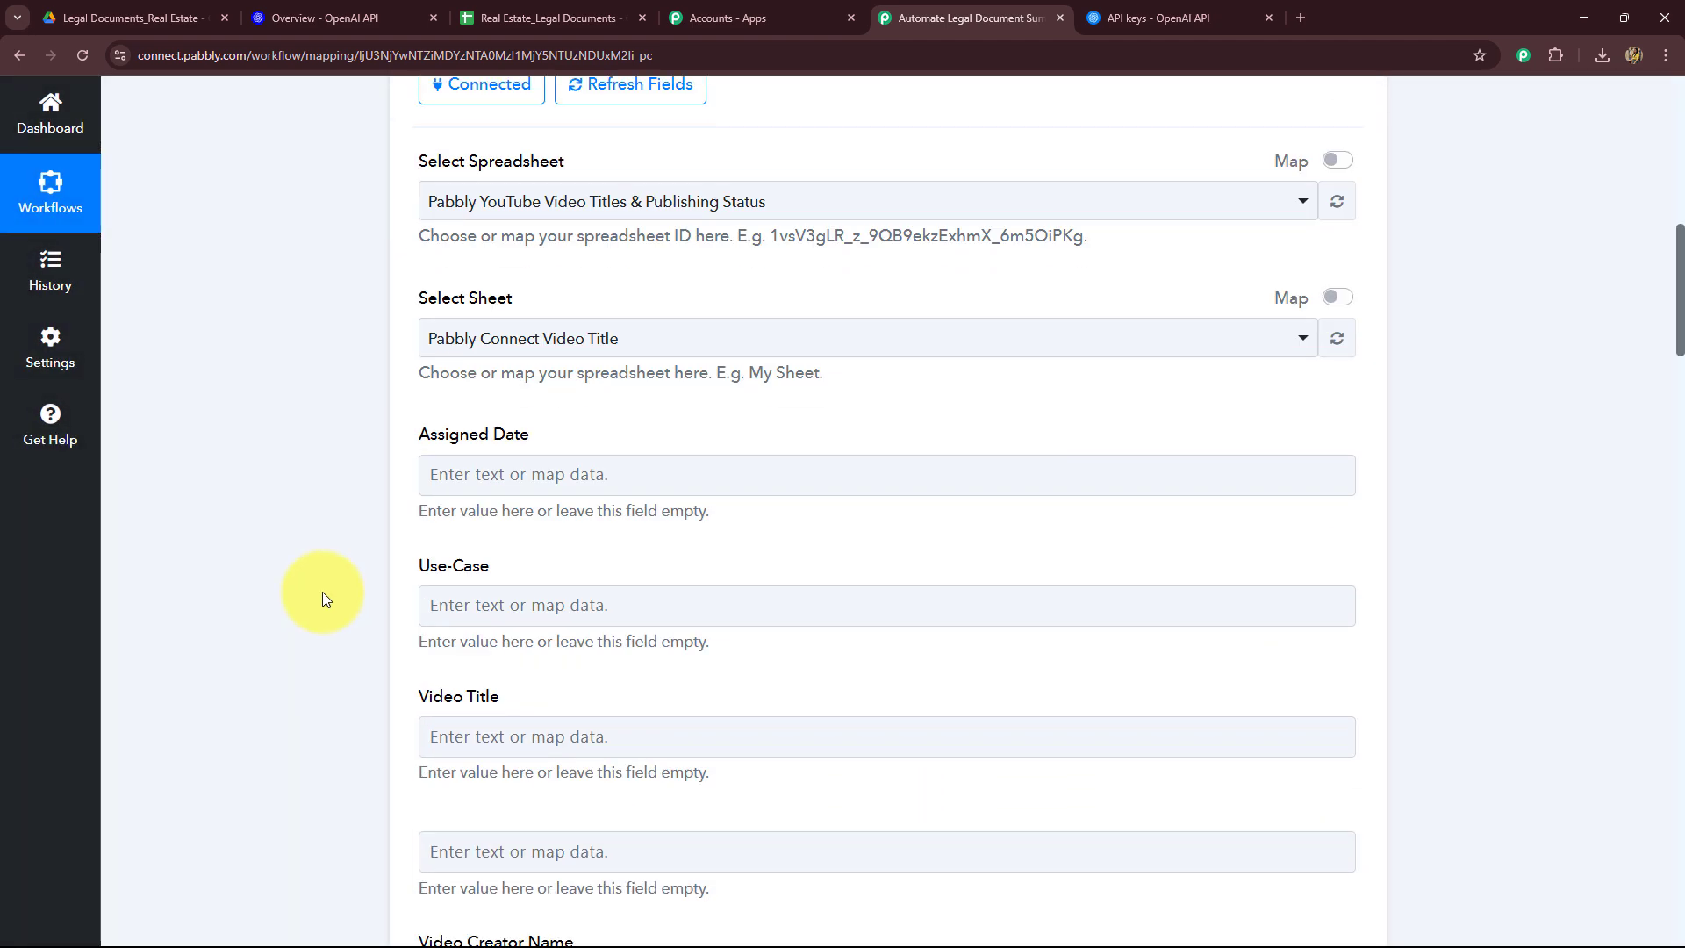
{"action": "left_click", "coordinate": [508, 201]}
{"action": "left_click", "coordinate": [487, 343]}
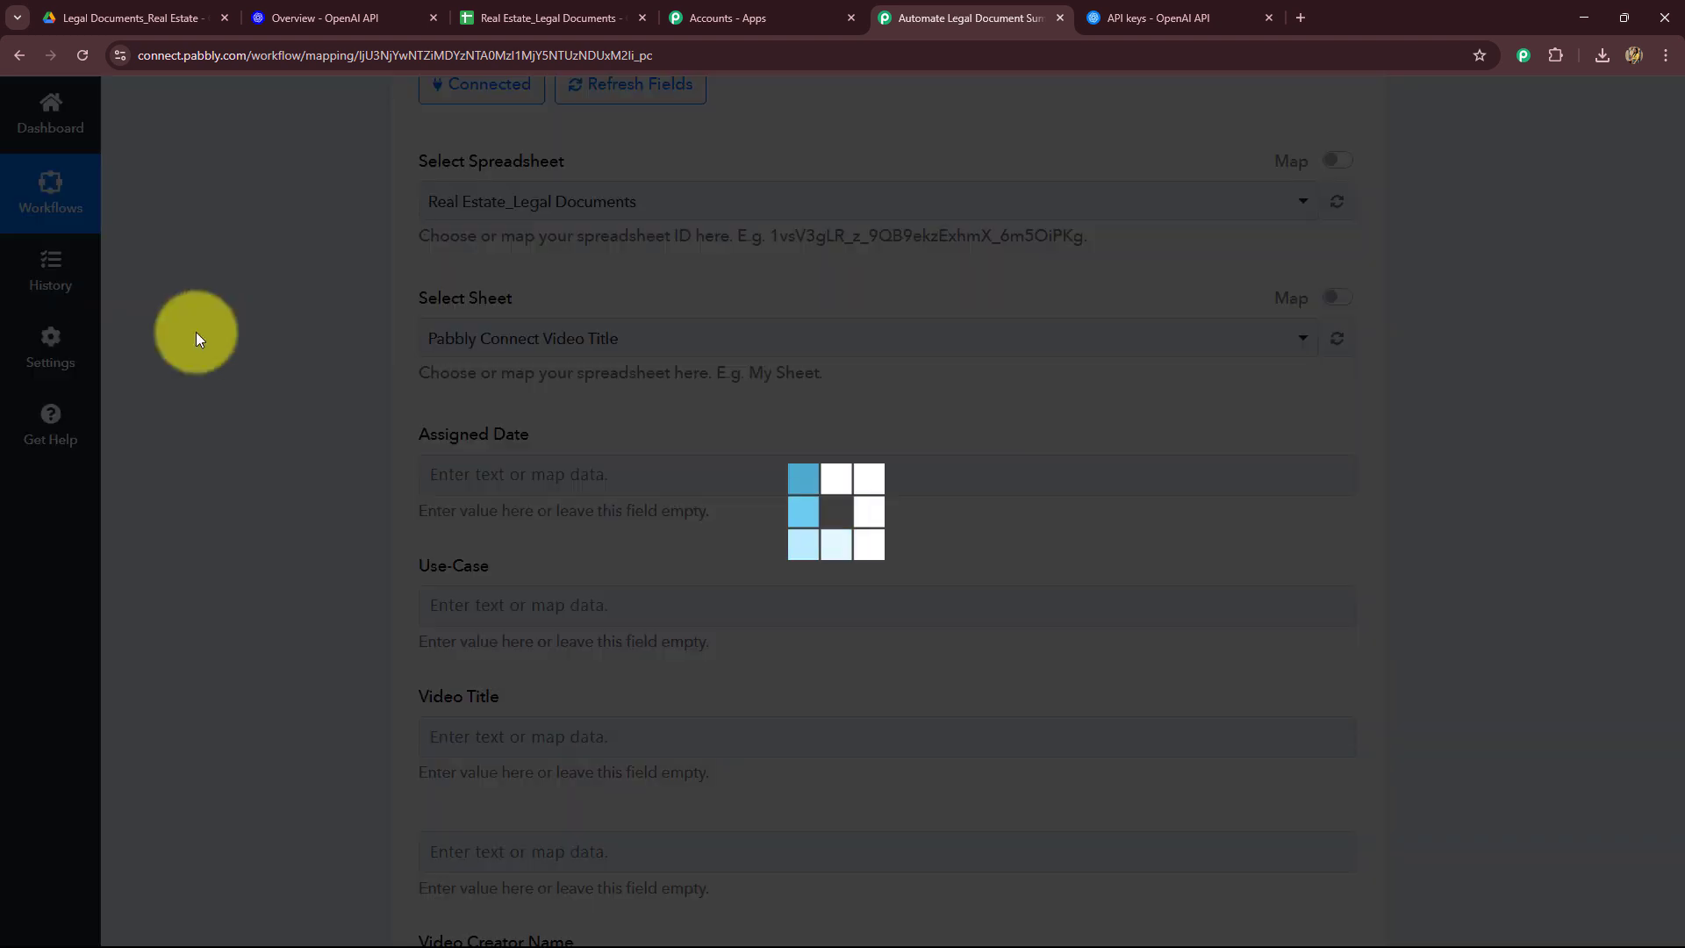
{"action": "left_click", "coordinate": [567, 13]}
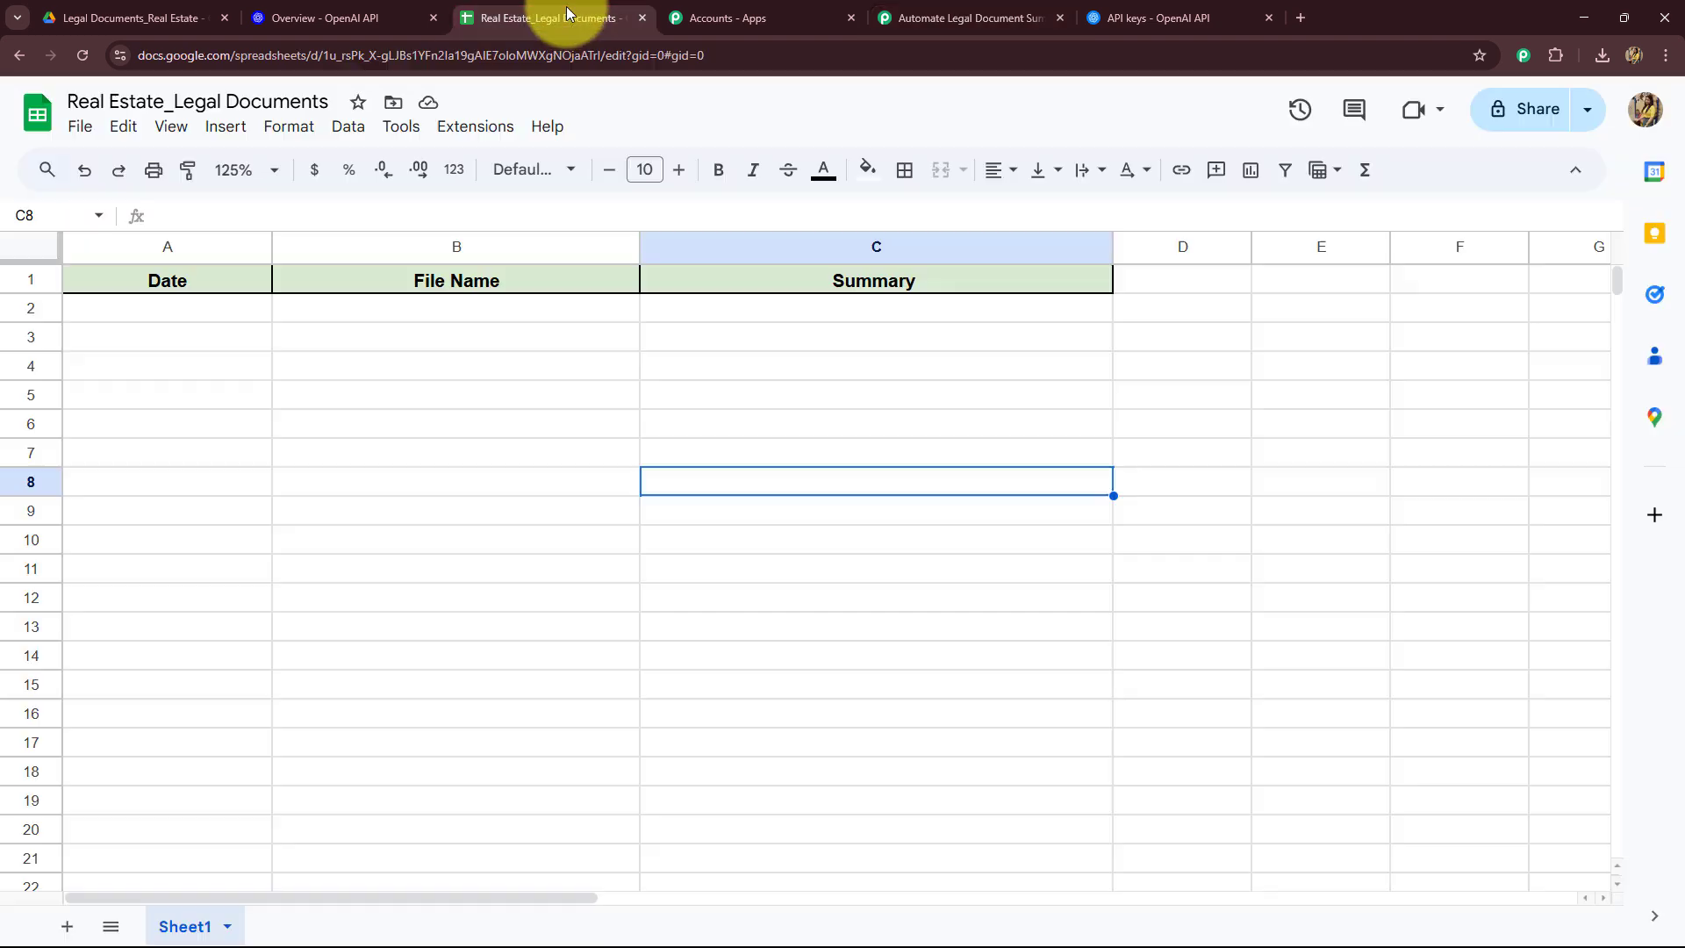
{"action": "left_click", "coordinate": [917, 9]}
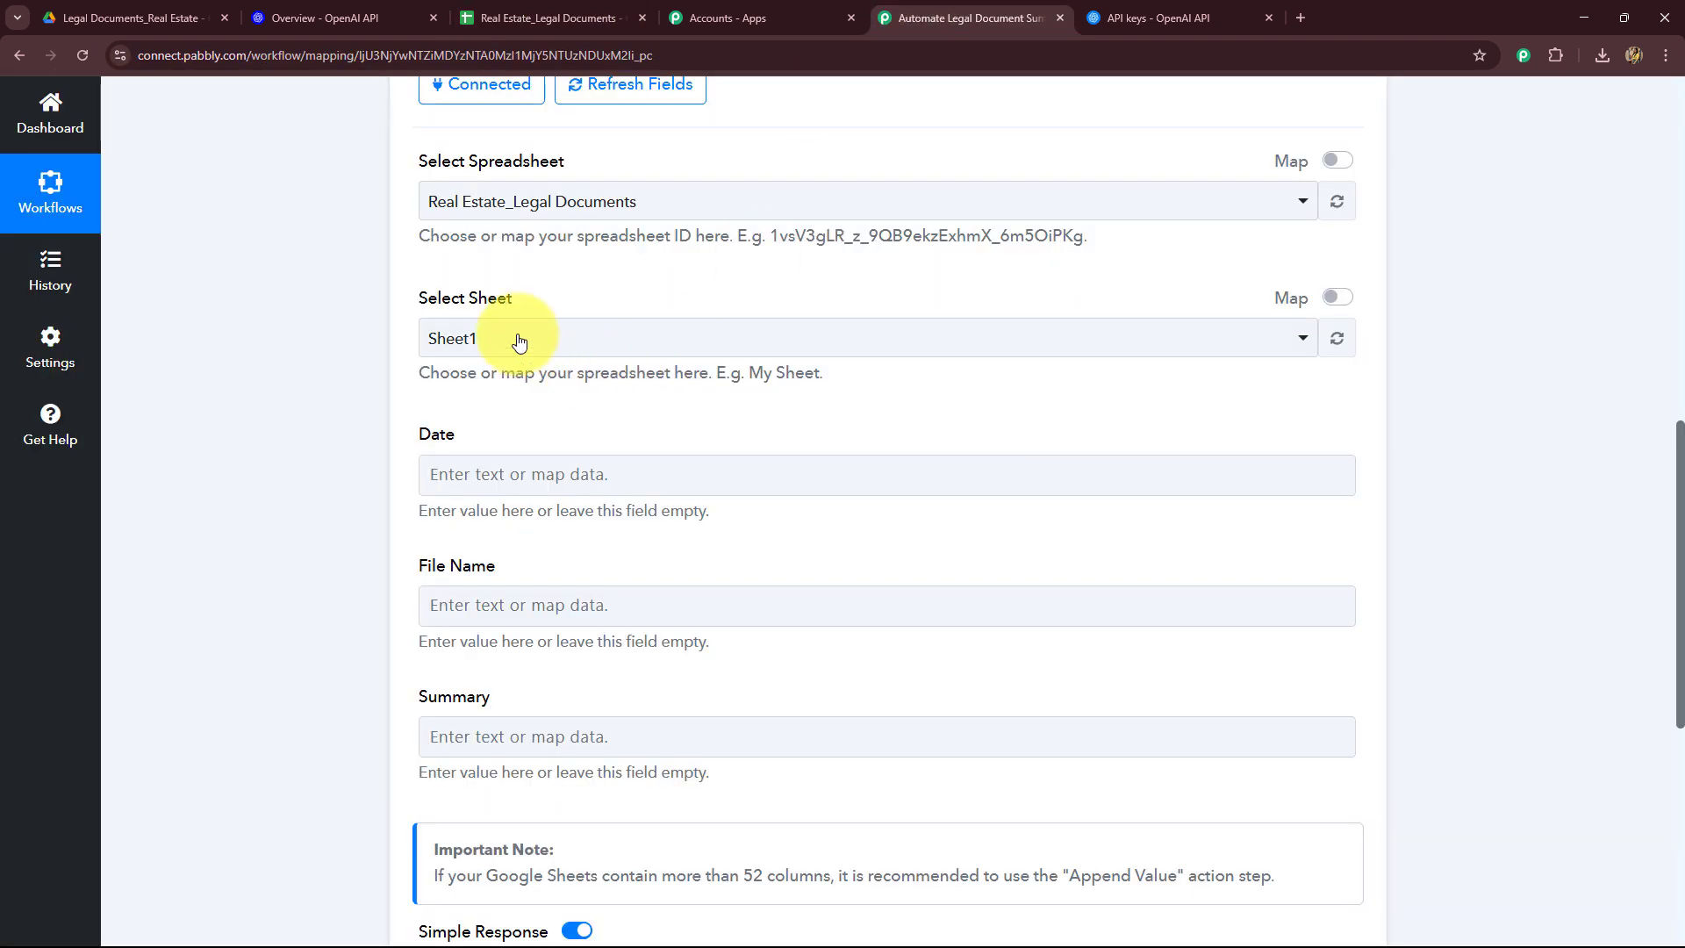
Step: Open the Date field's mapping list and browse the Google Drive trigger fields
{"action": "scroll", "coordinate": [504, 395], "scroll_direction": "down", "scroll_amount": 2}
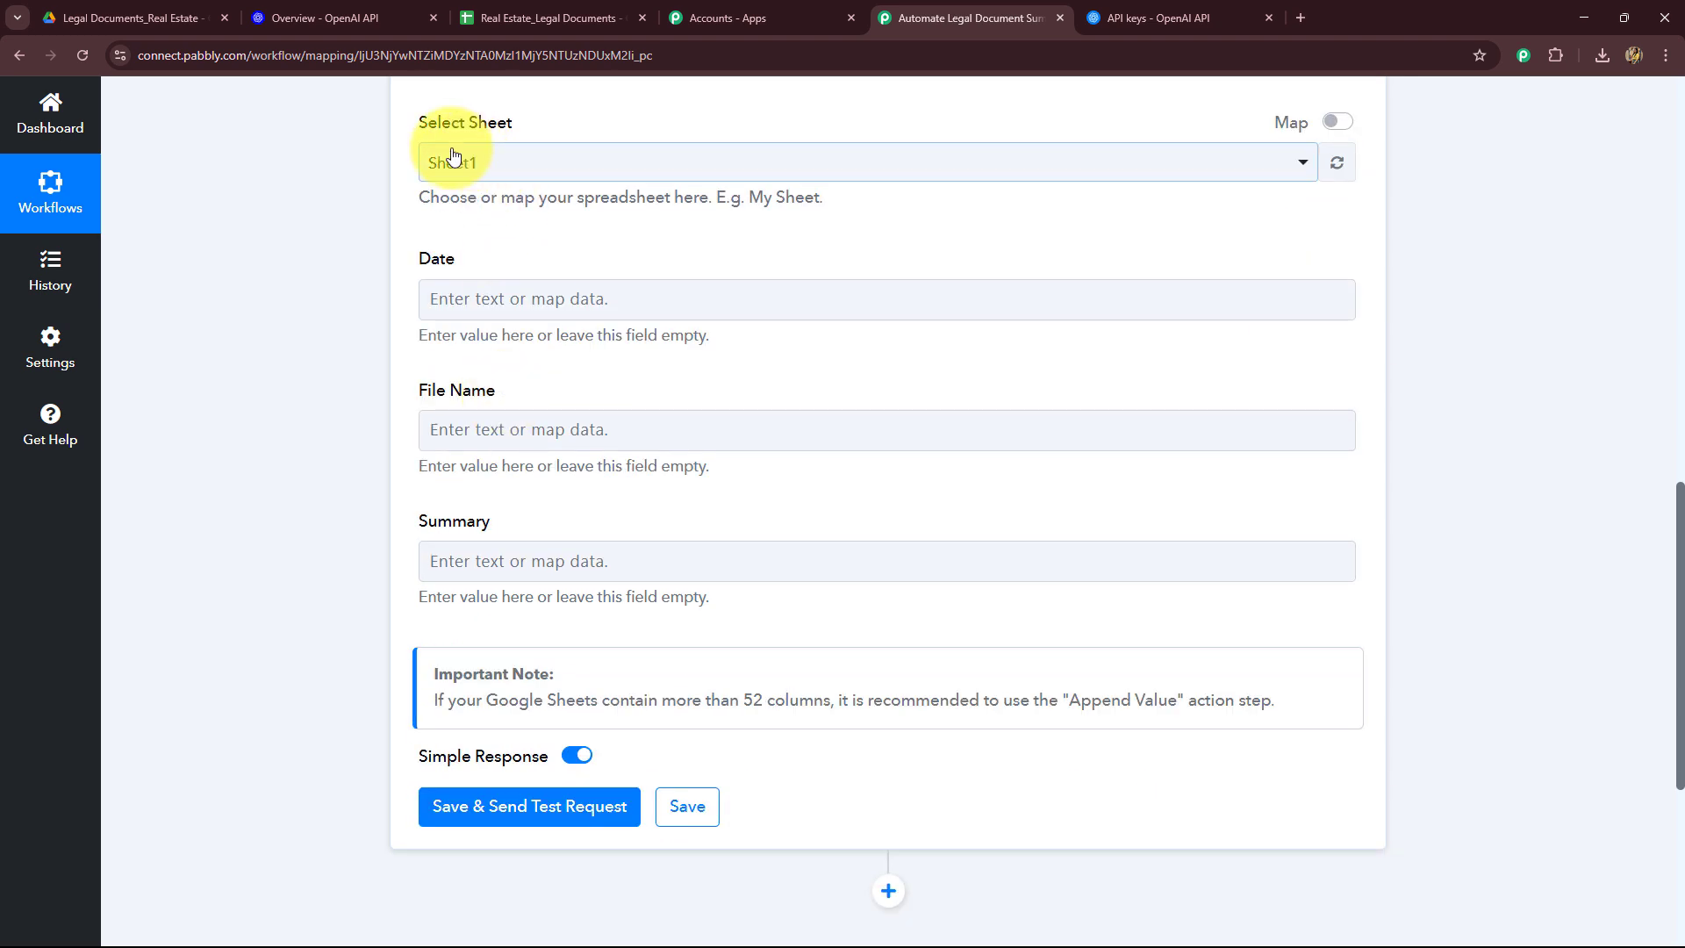
{"action": "scroll", "coordinate": [413, 220], "scroll_direction": "down", "scroll_amount": 2}
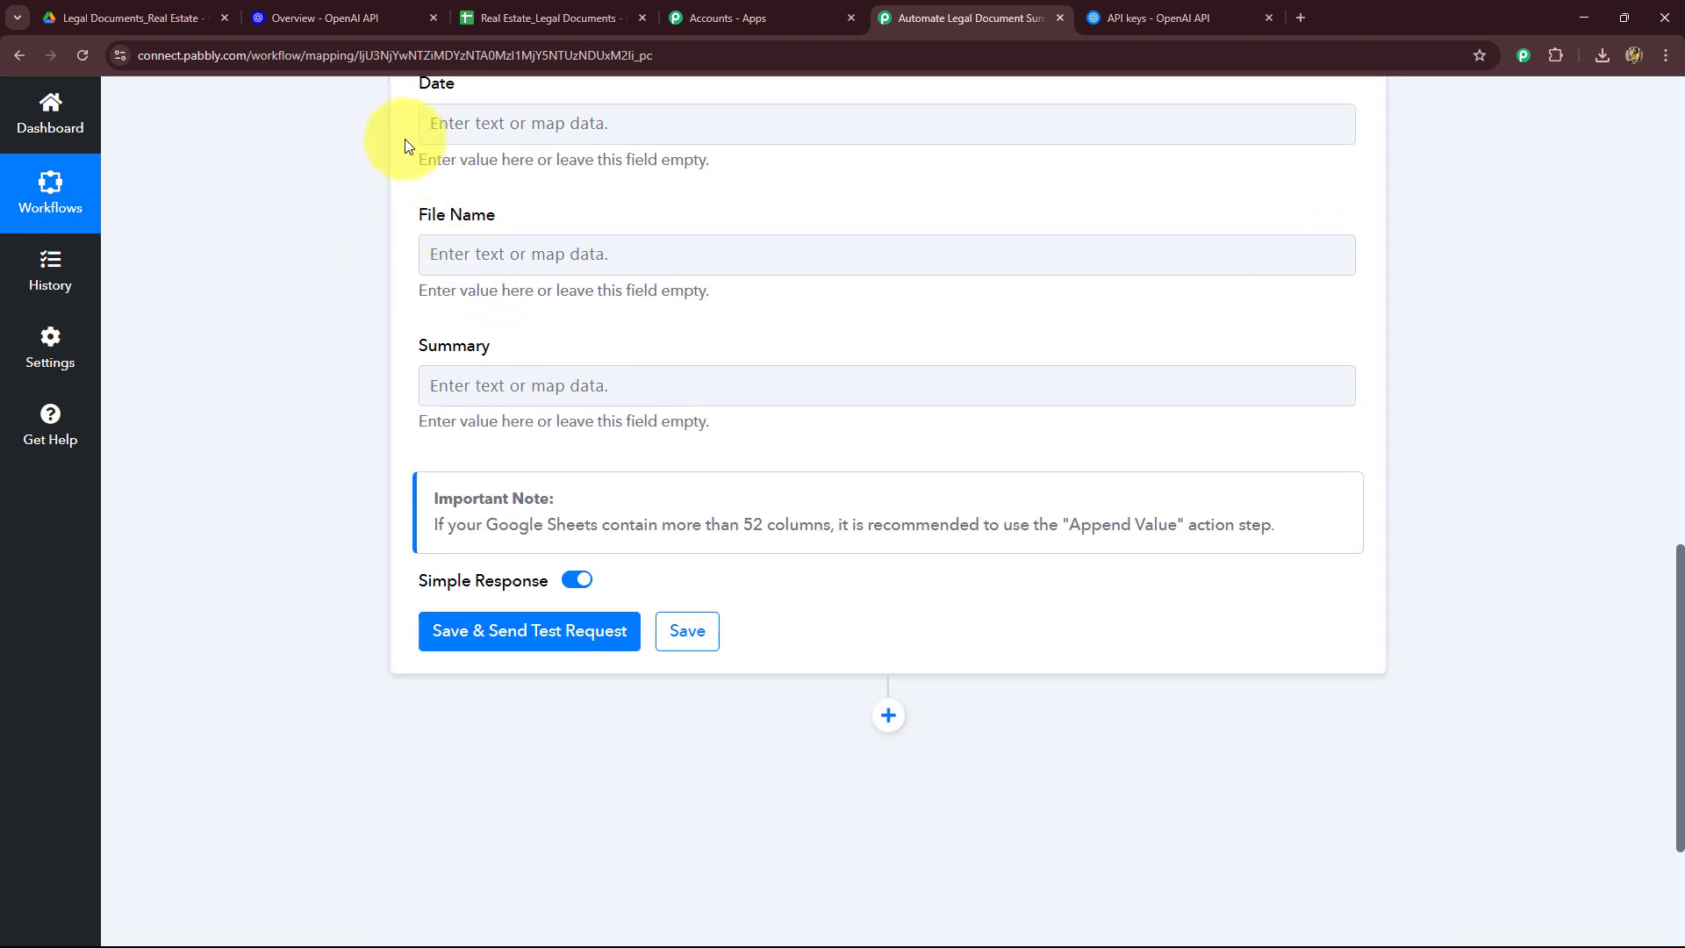
{"action": "left_click", "coordinate": [544, 109]}
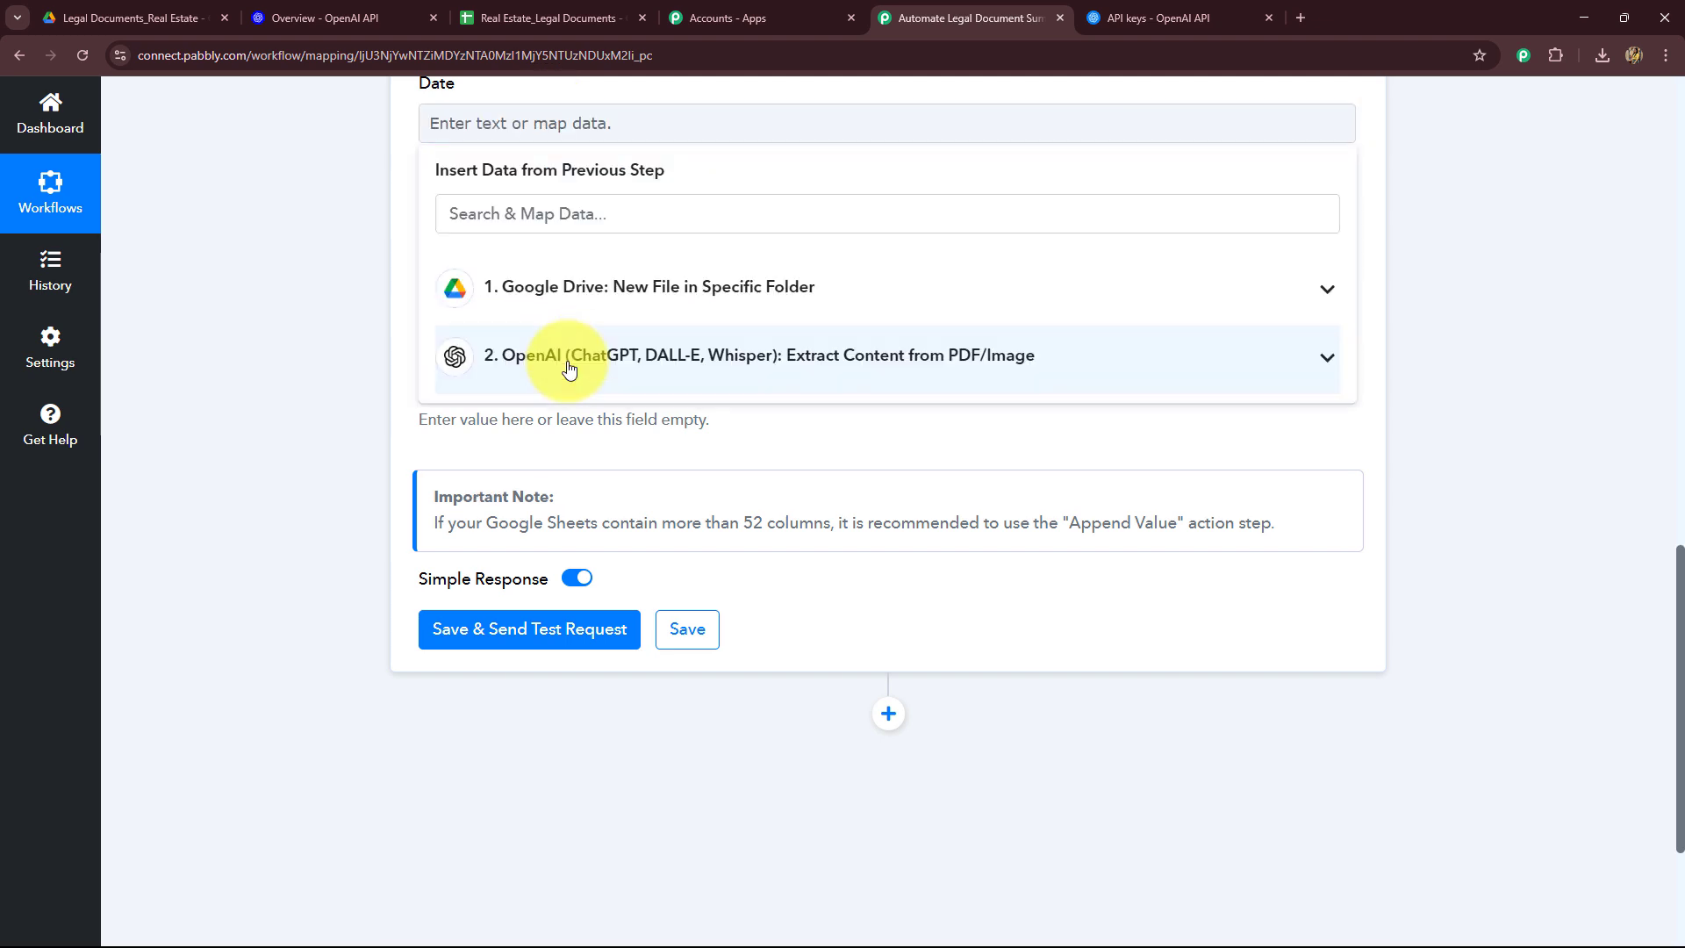
{"action": "left_click", "coordinate": [564, 289]}
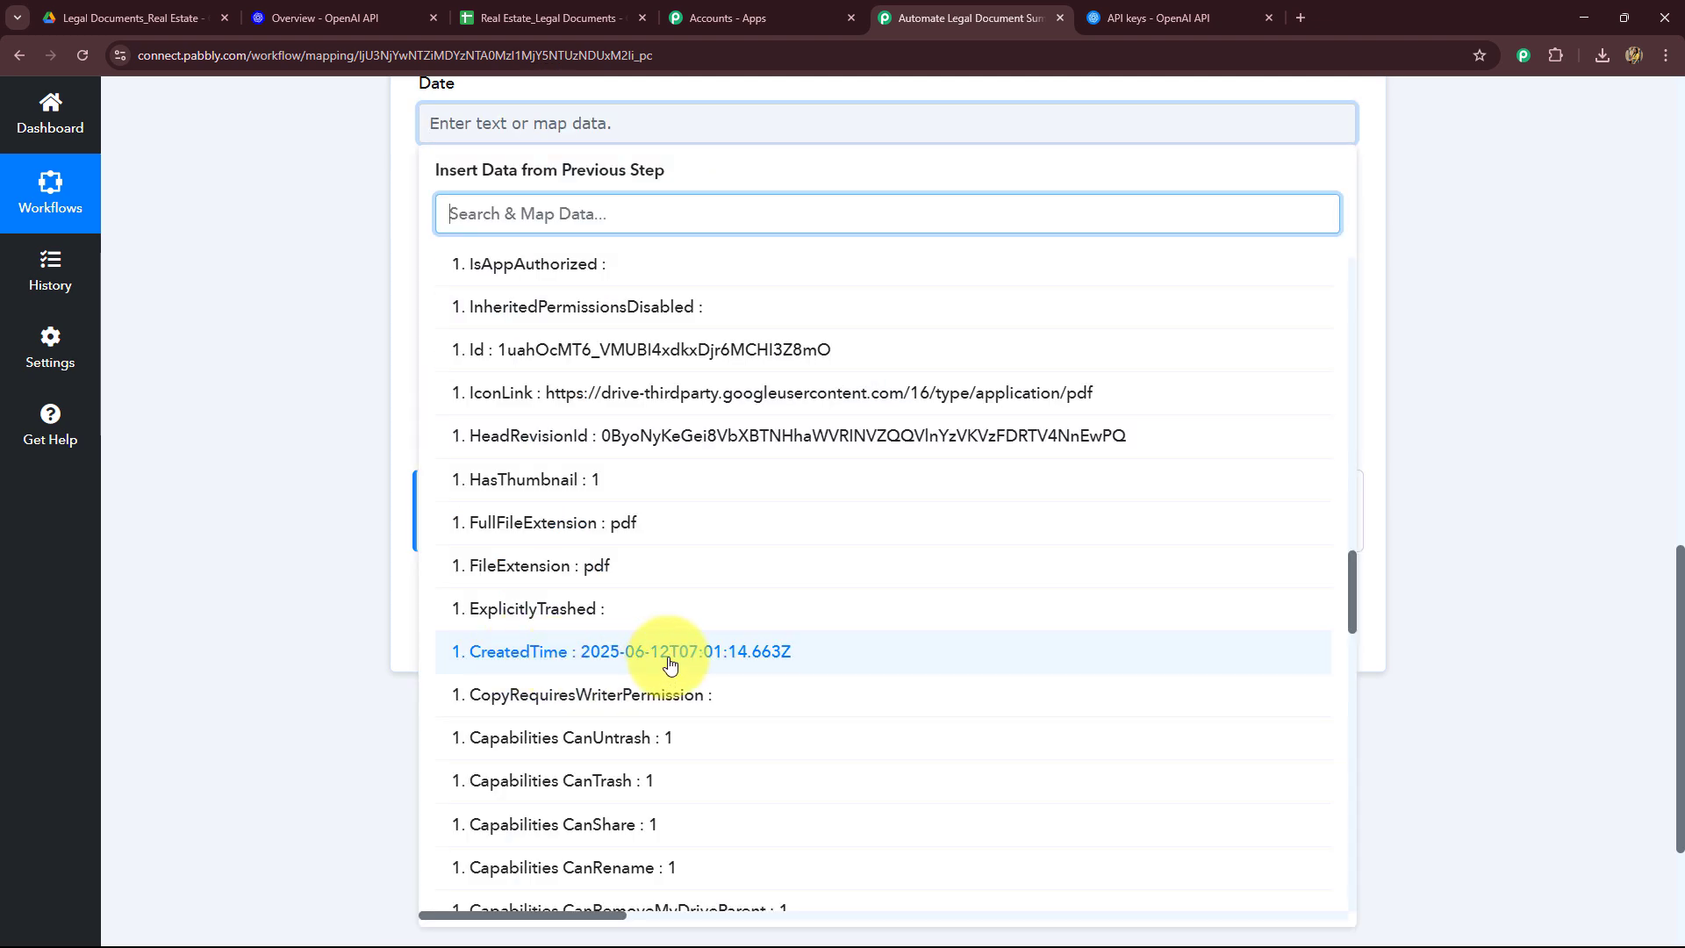
{"action": "left_click", "coordinate": [289, 525]}
Step: Insert a Date/Time Formatter (Pabbly) step with the Format Date Only event before the Google Sheets step and connect it
{"action": "left_click", "coordinate": [886, 229]}
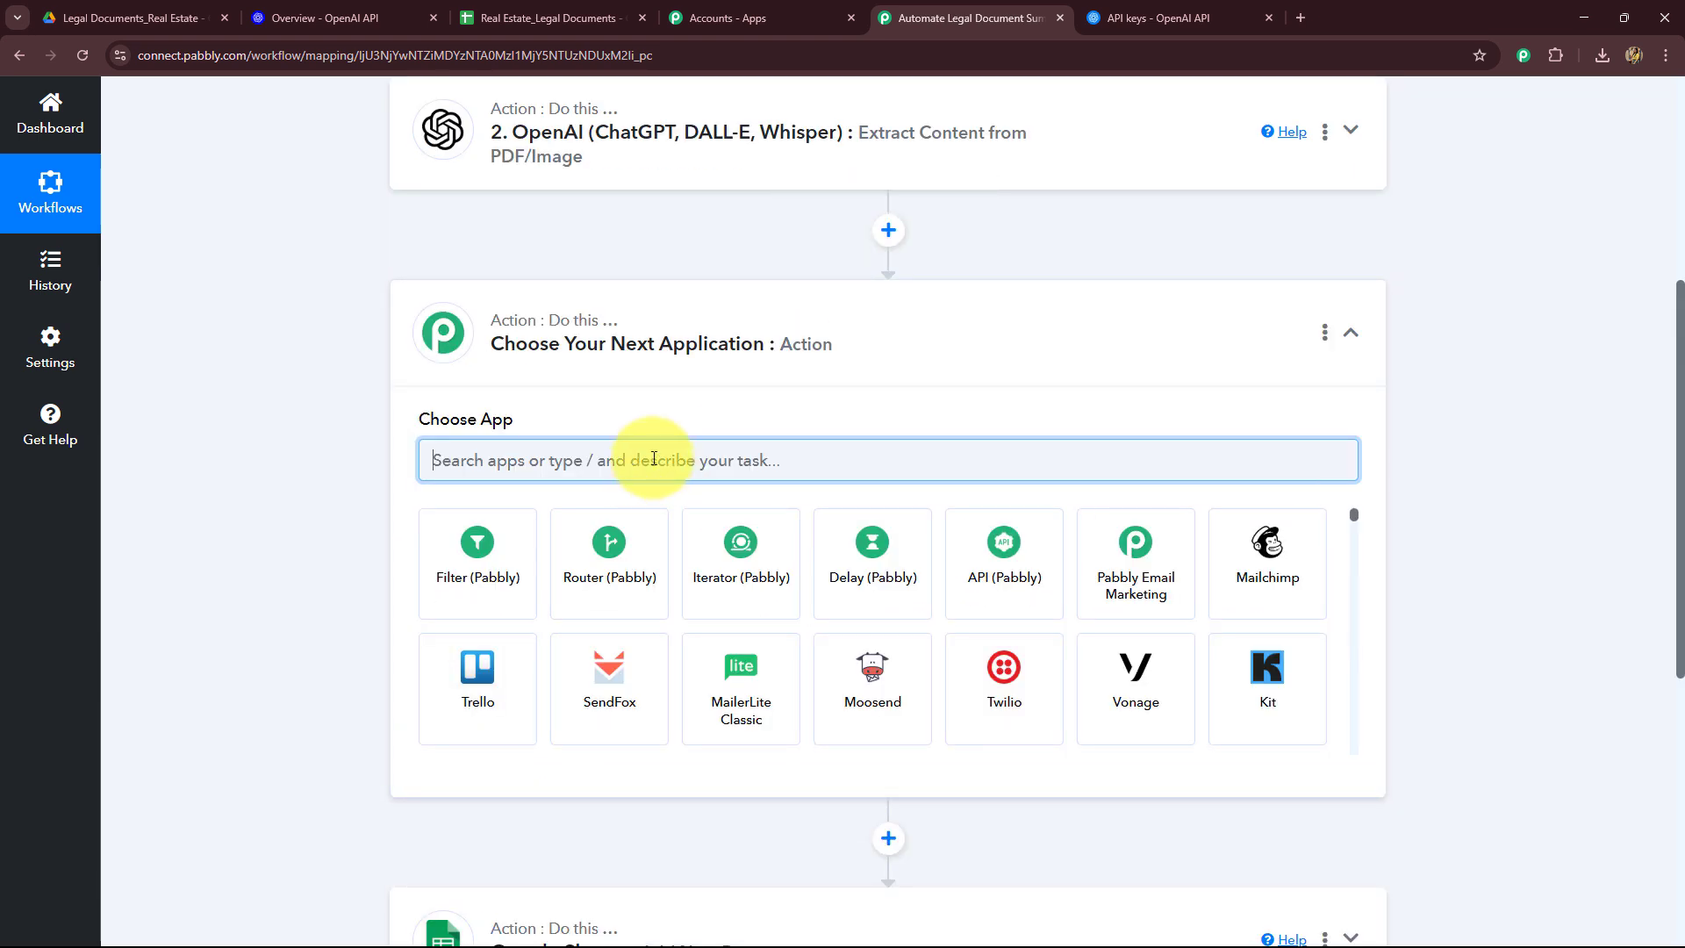
{"action": "type", "text": "date"}
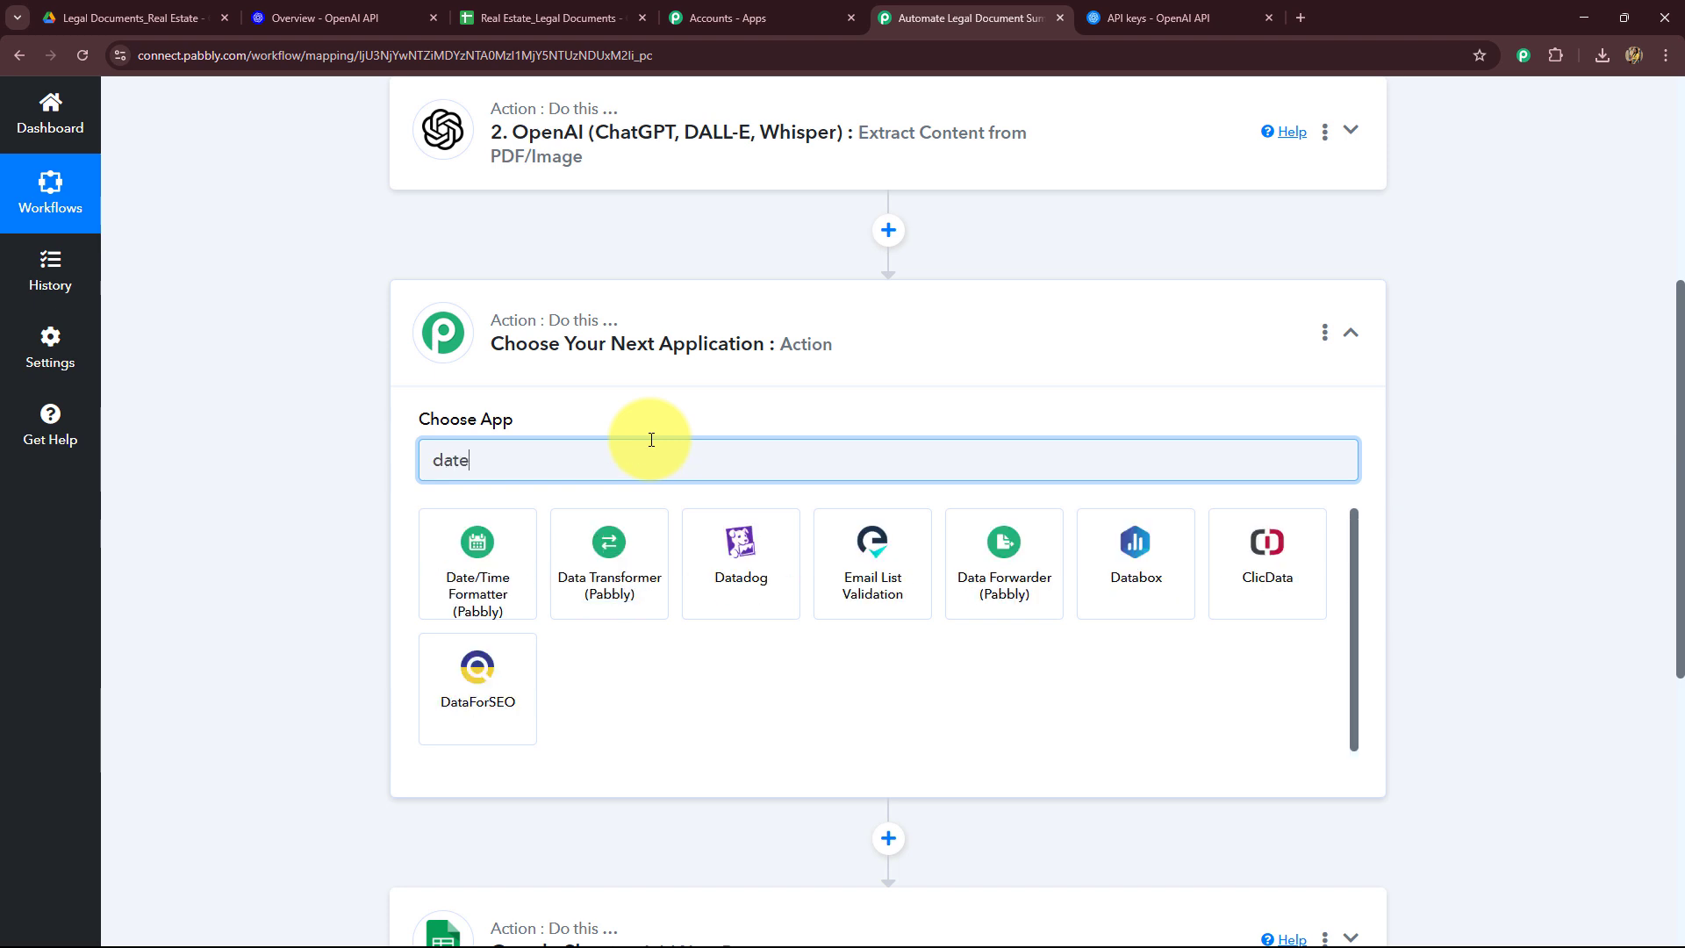
{"action": "left_click", "coordinate": [533, 572]}
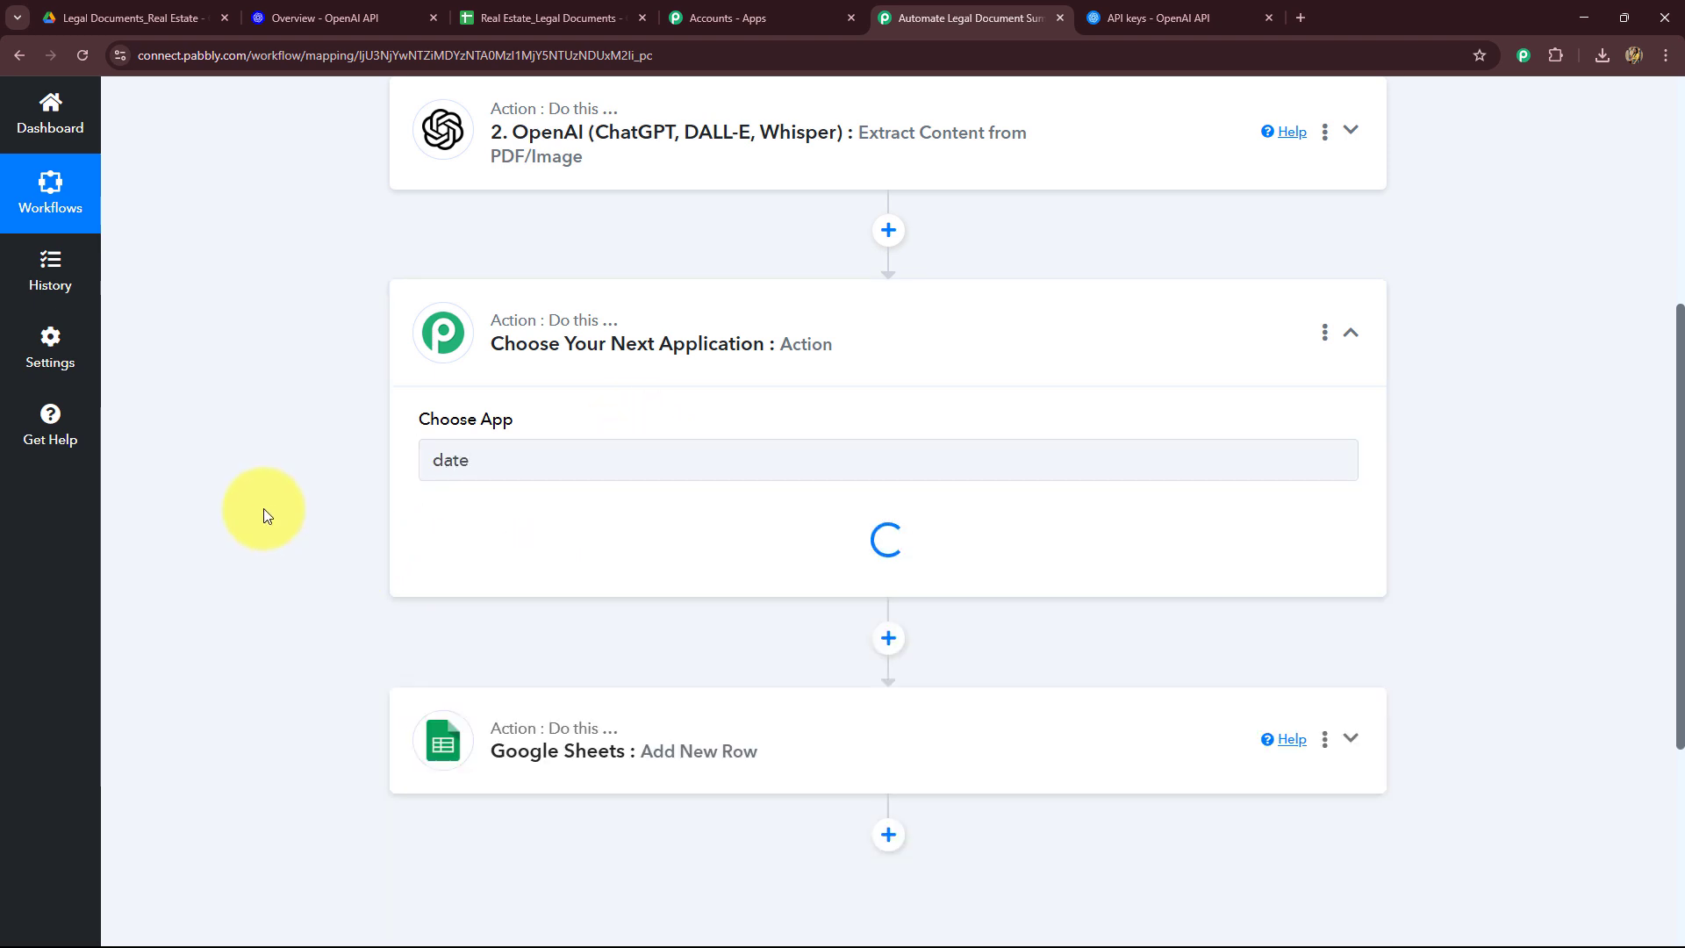
{"action": "scroll", "coordinate": [263, 508], "scroll_direction": "down", "scroll_amount": 2}
{"action": "left_click", "coordinate": [516, 372]}
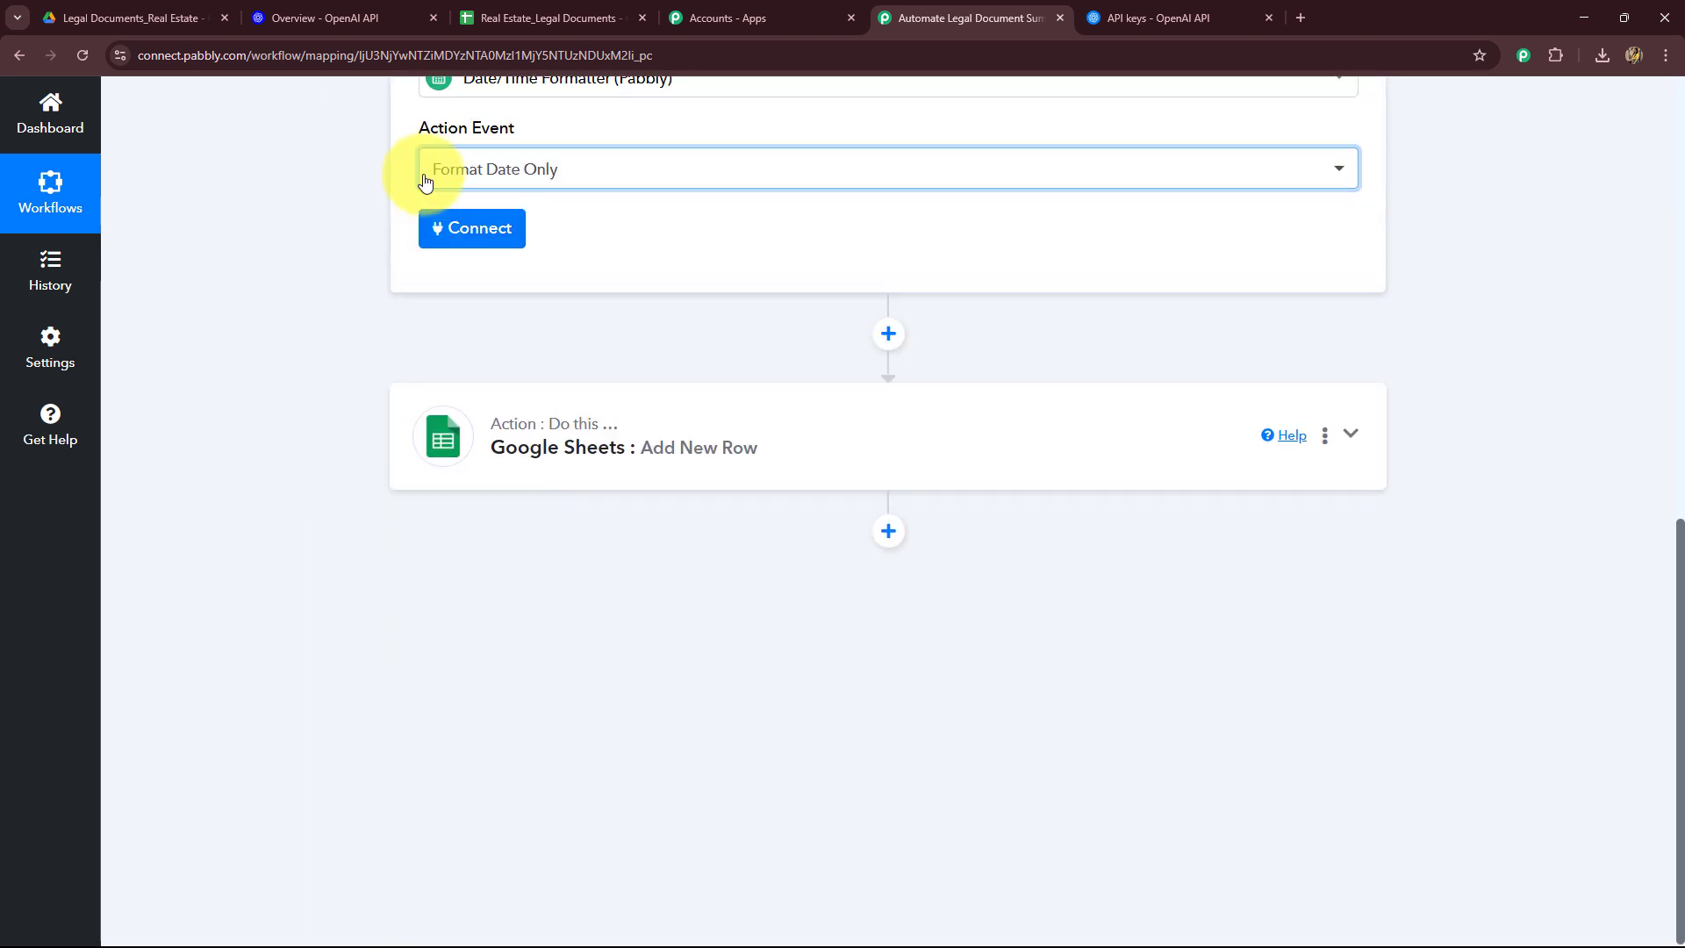
{"action": "scroll", "coordinate": [447, 237], "scroll_direction": "up", "scroll_amount": 1}
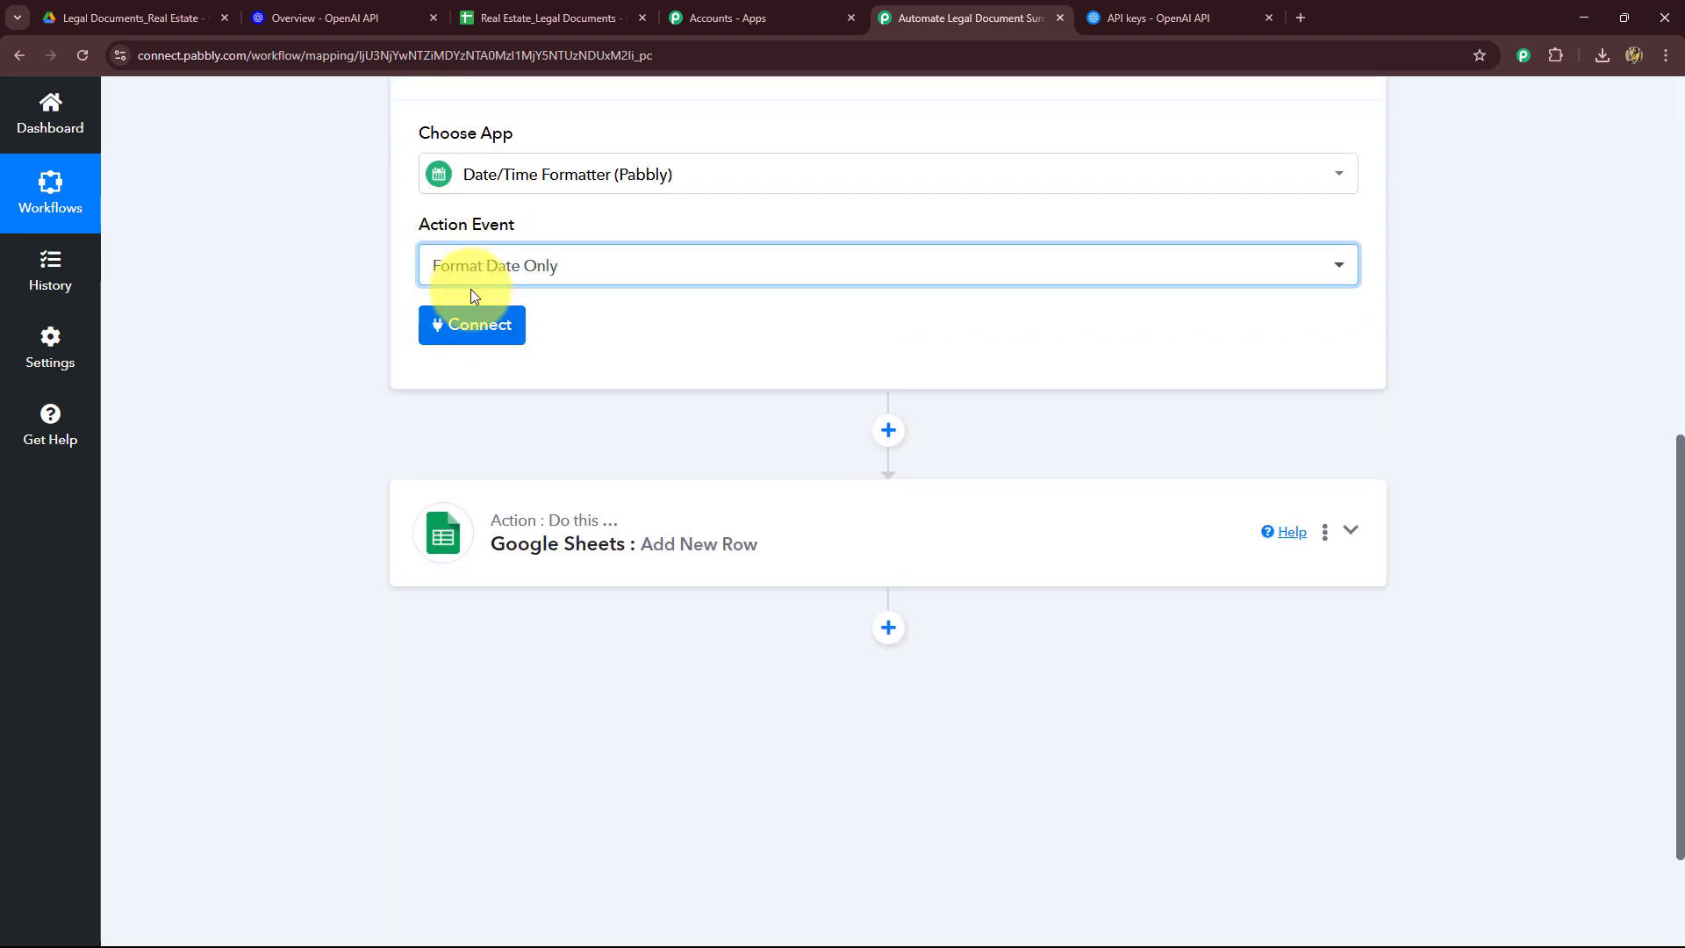
{"action": "left_click", "coordinate": [470, 323]}
Step: Map the Google Drive trigger's CreatedTime into the formatter's Date field
{"action": "scroll", "coordinate": [422, 240], "scroll_direction": "down", "scroll_amount": 4}
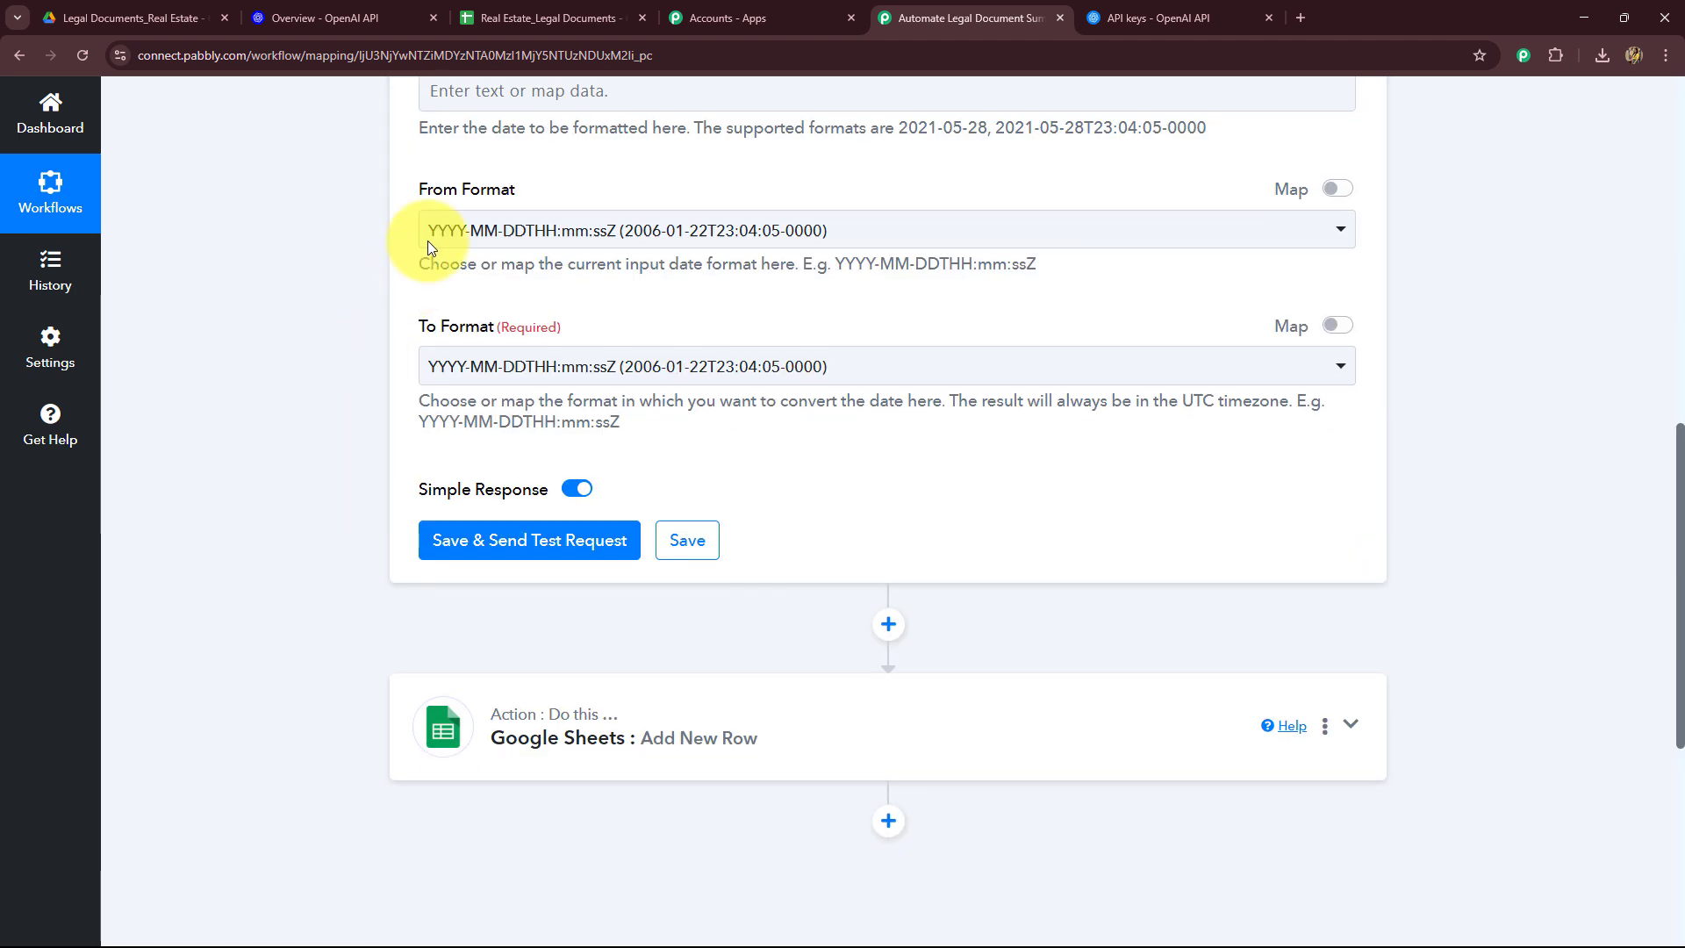
{"action": "scroll", "coordinate": [444, 225], "scroll_direction": "up", "scroll_amount": 2}
{"action": "left_click", "coordinate": [489, 266]}
{"action": "scroll", "coordinate": [491, 350], "scroll_direction": "down", "scroll_amount": 2}
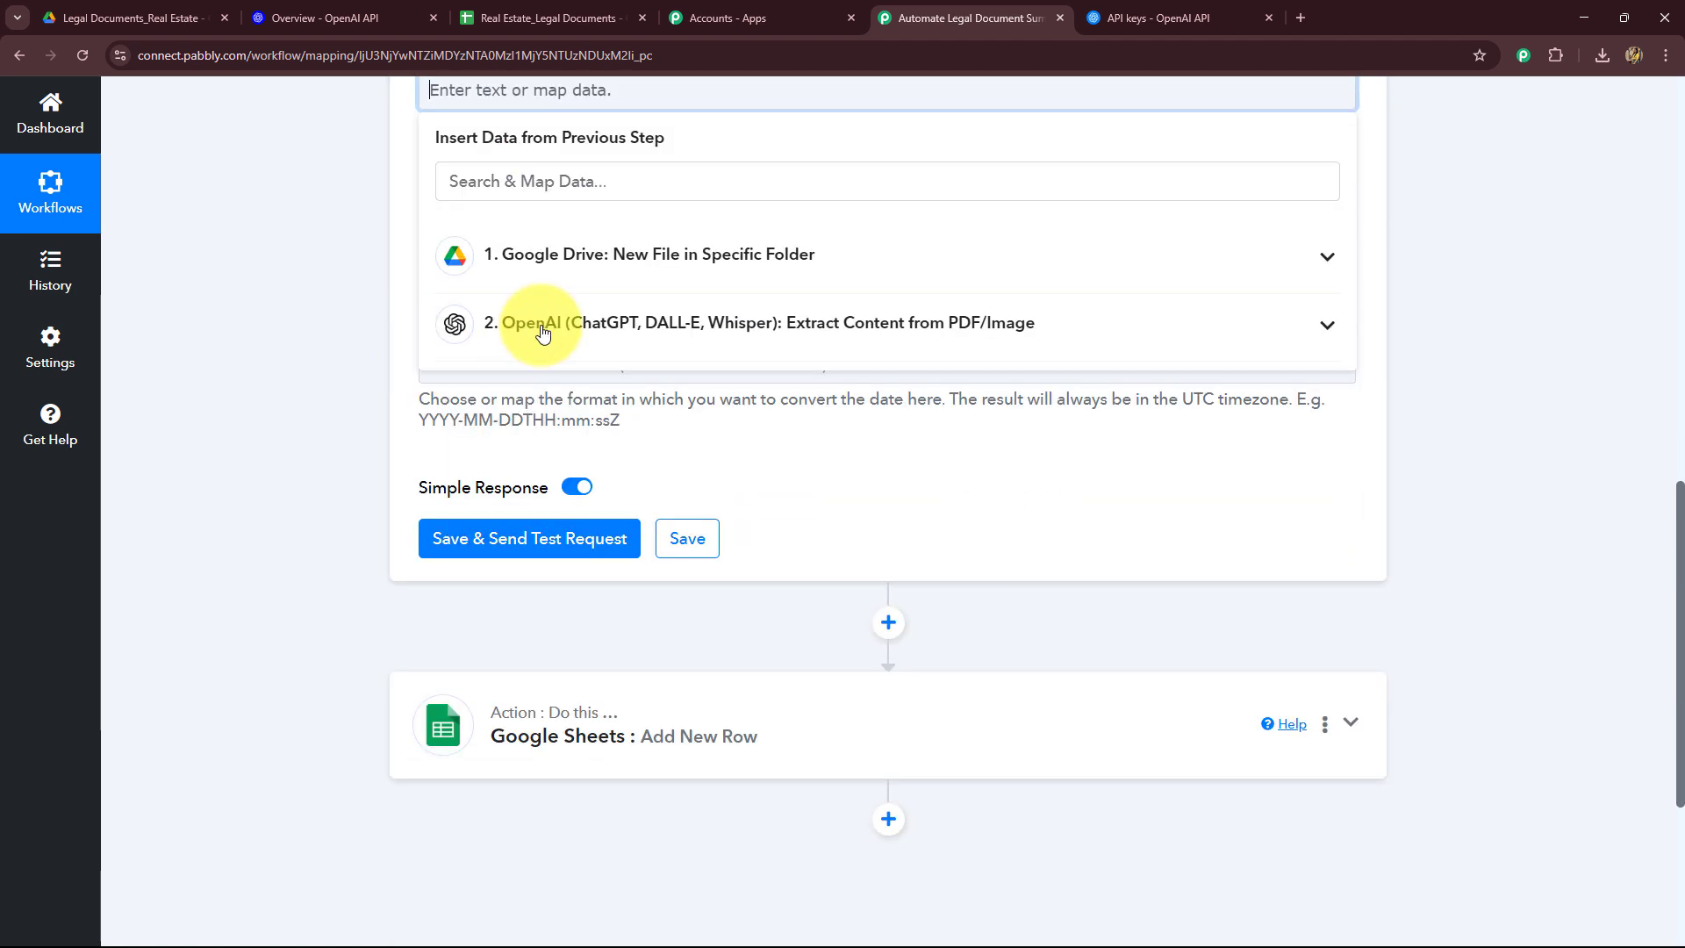
{"action": "left_click", "coordinate": [544, 254]}
{"action": "left_click", "coordinate": [523, 181]}
{"action": "type", "text": "cre"}
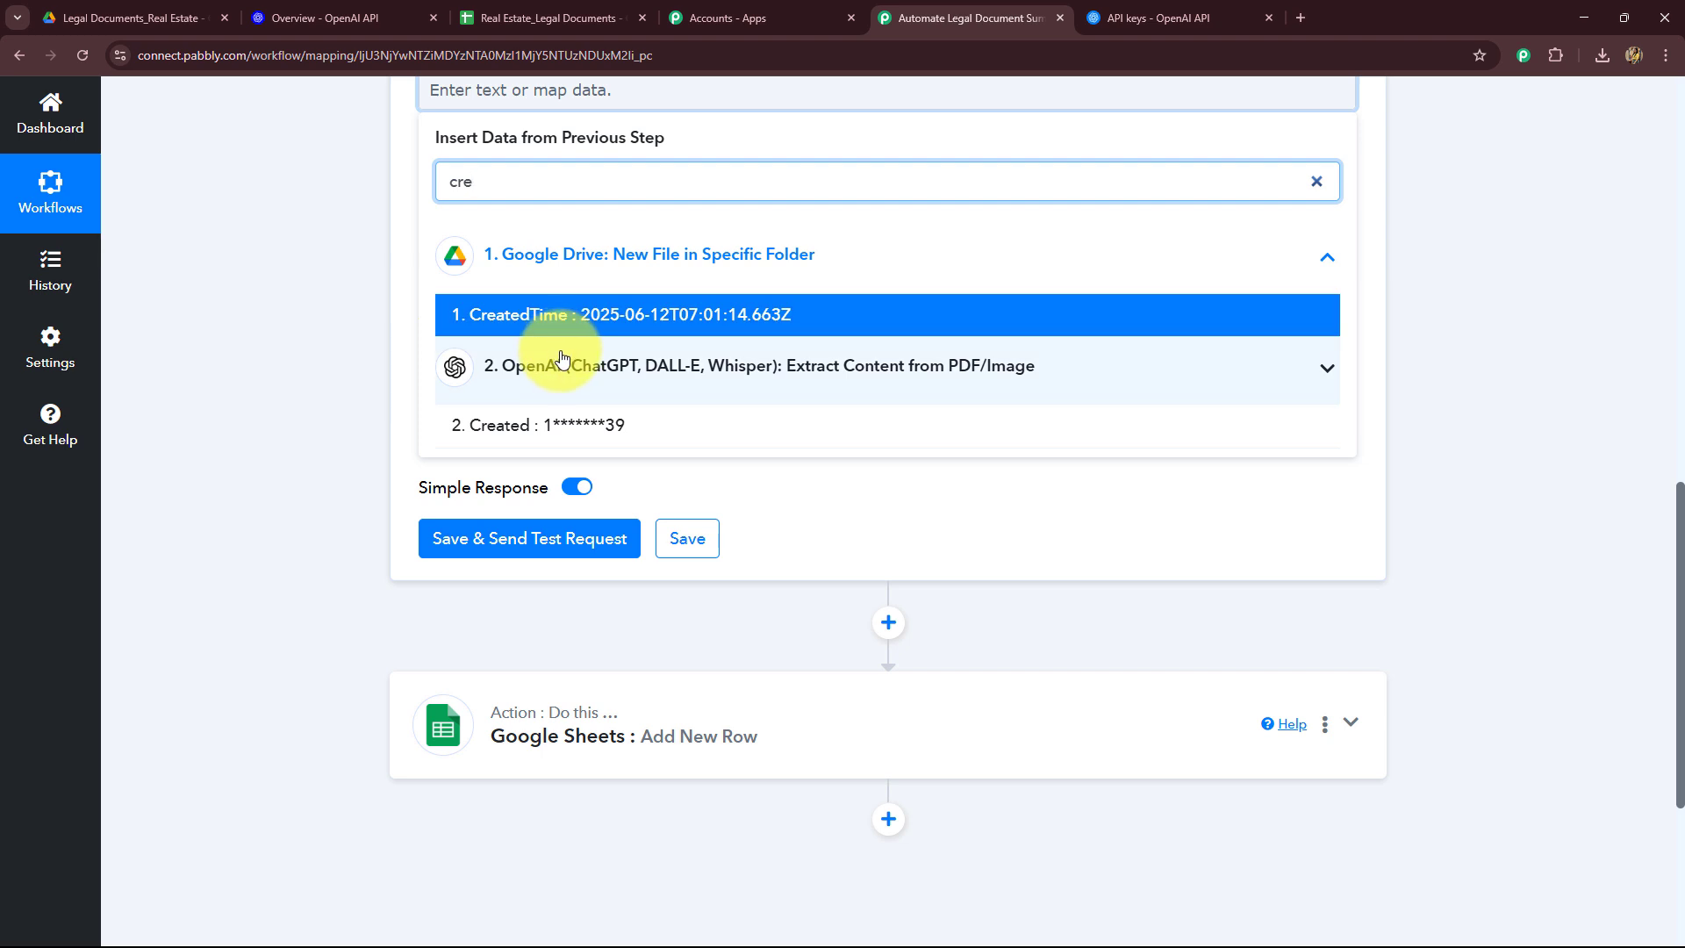
{"action": "left_click", "coordinate": [602, 316]}
{"action": "left_click", "coordinate": [271, 282]}
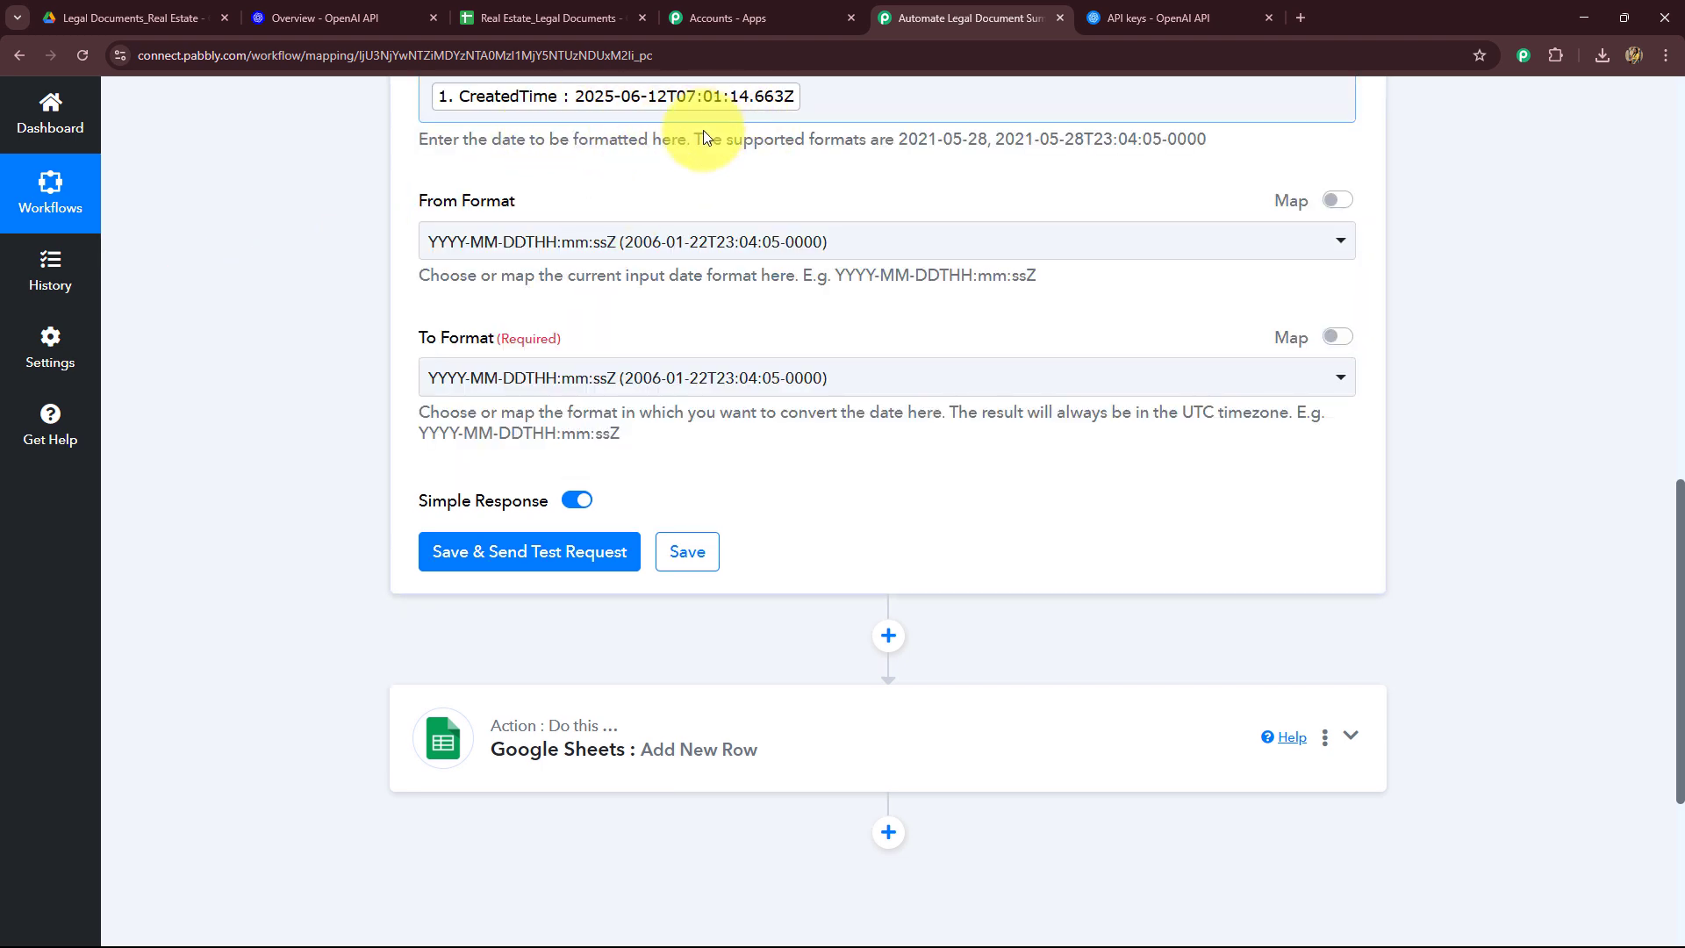
Step: Set the From Format to YYYY-MM-DDTHH:mm:ssZ (2006-01-22T23:04:05-0000)
{"action": "scroll", "coordinate": [672, 189], "scroll_direction": "up", "scroll_amount": 2}
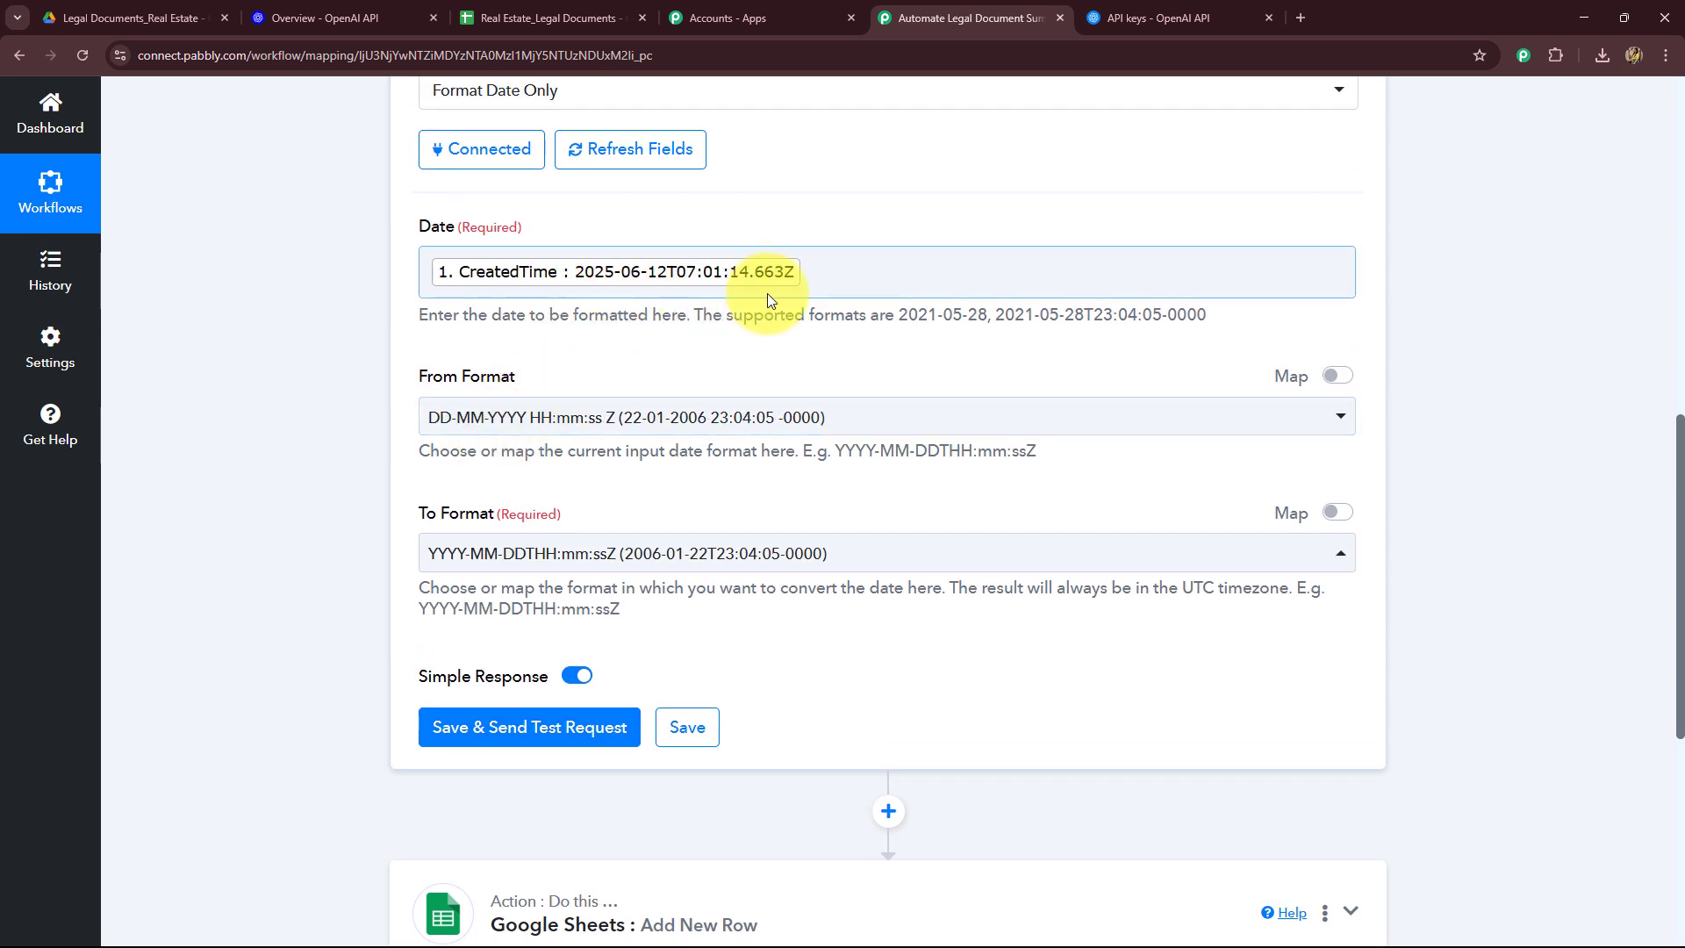
{"action": "left_click", "coordinate": [609, 426]}
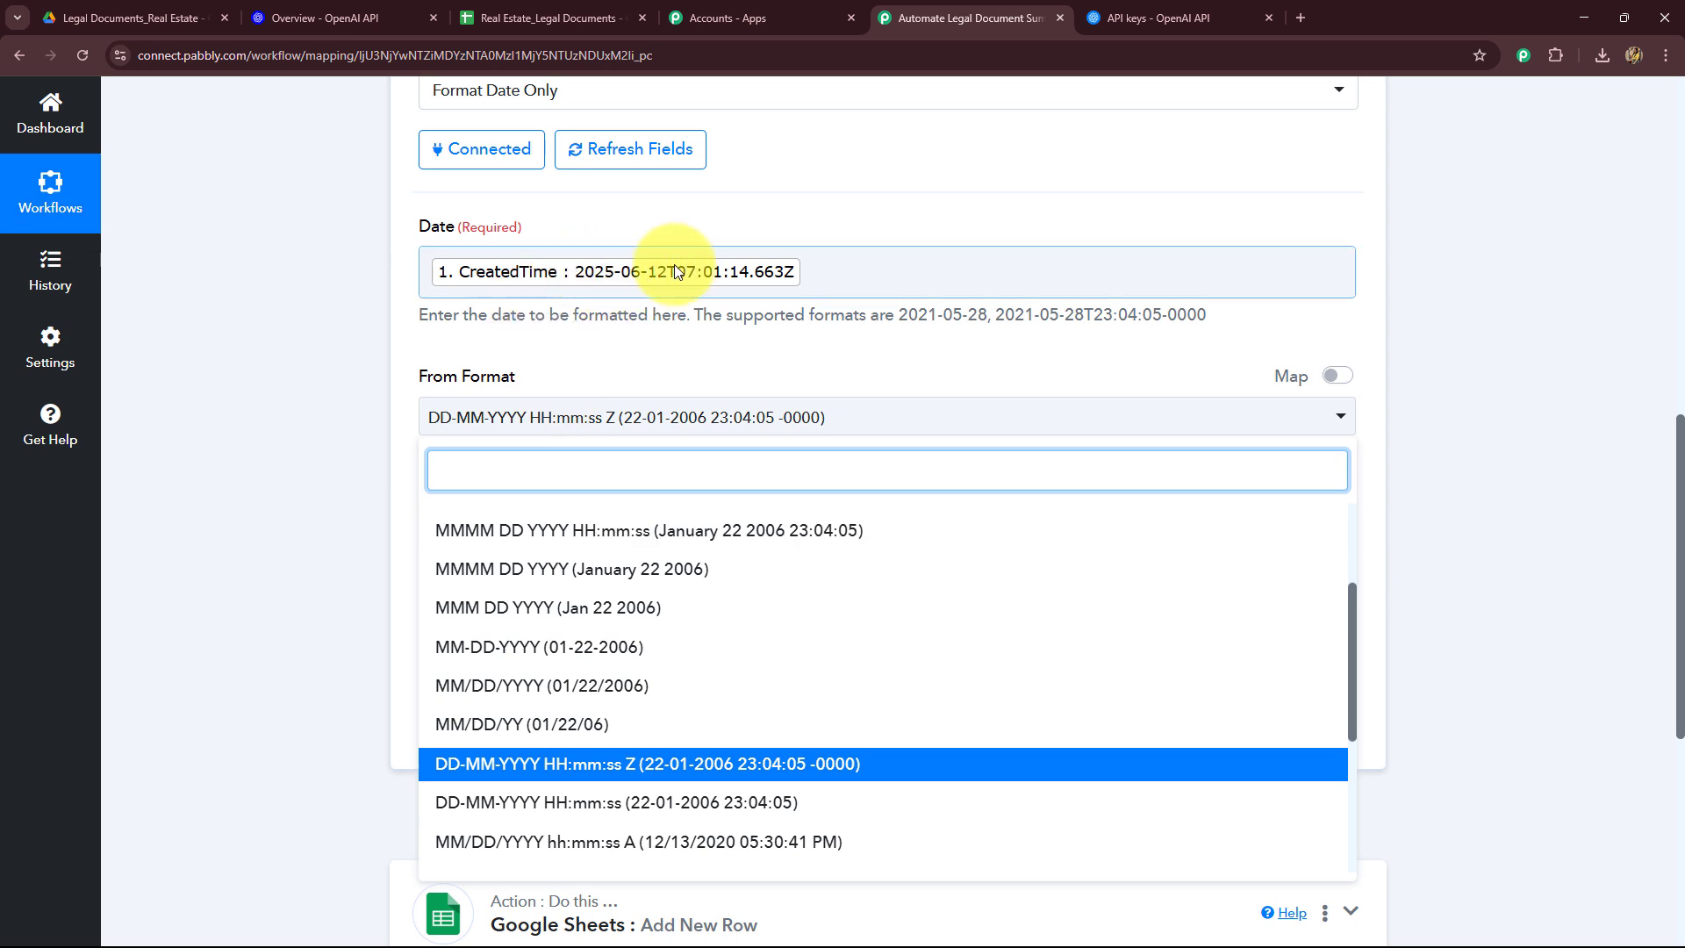
{"action": "scroll", "coordinate": [644, 694], "scroll_direction": "up", "scroll_amount": 2}
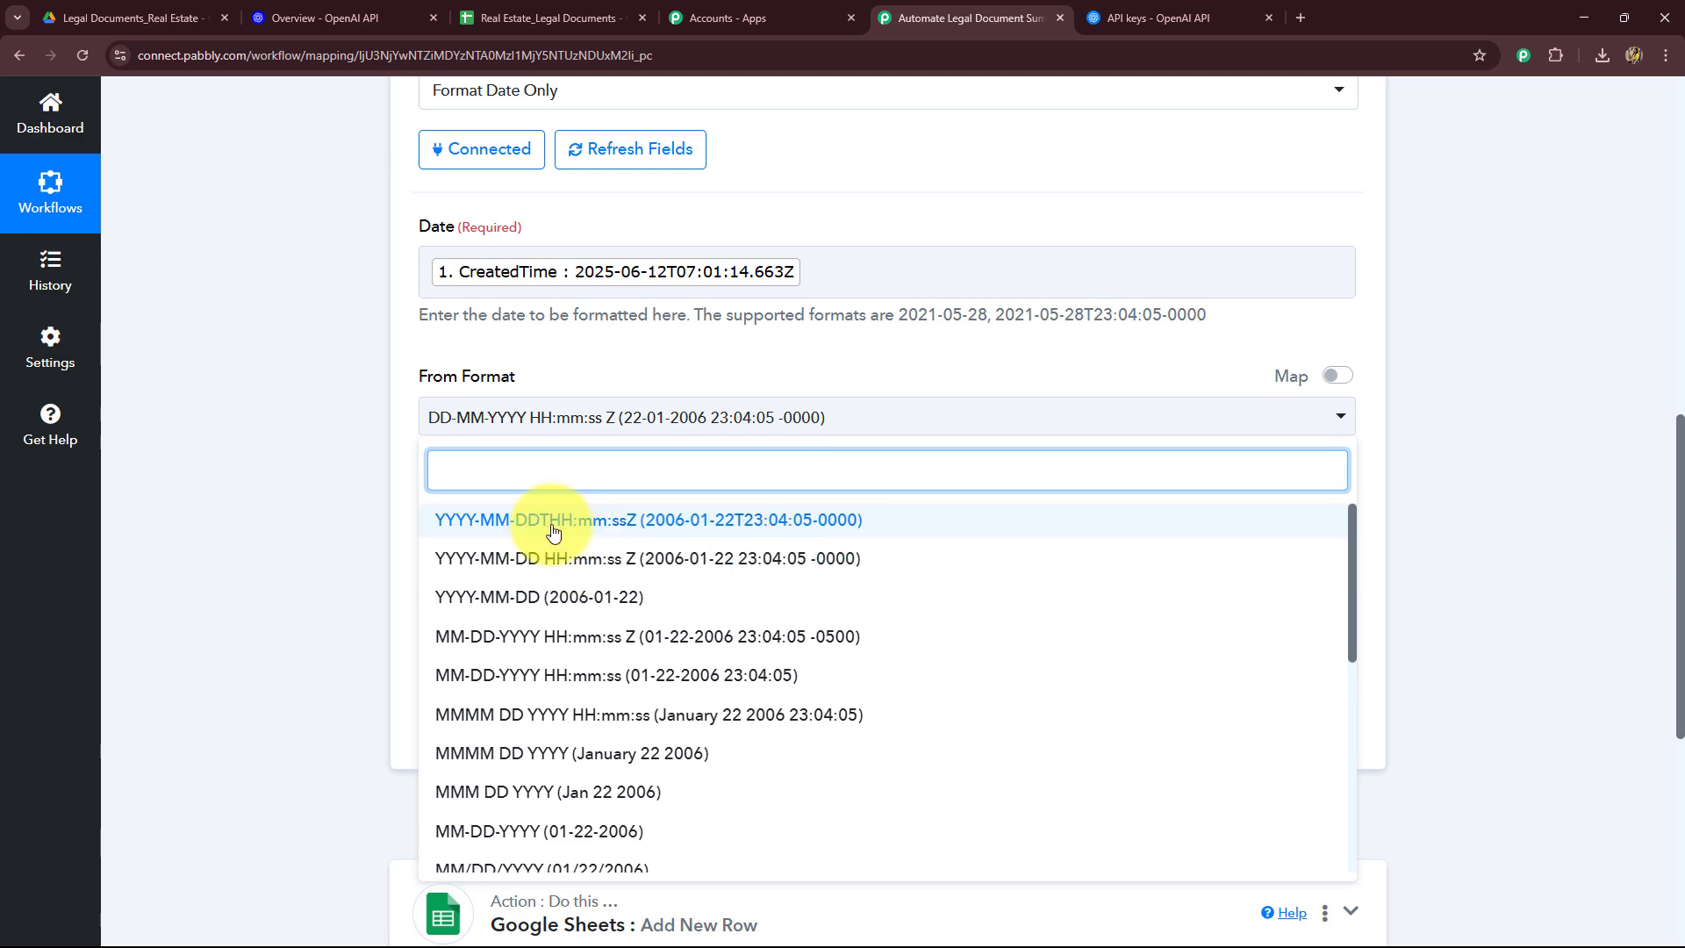
{"action": "left_click", "coordinate": [609, 528]}
Step: Set the formatter's To Format to DD-MM-YYYY (22-01-2006) and save and send a test request
{"action": "scroll", "coordinate": [312, 529], "scroll_direction": "down", "scroll_amount": 2}
{"action": "left_click", "coordinate": [562, 376]}
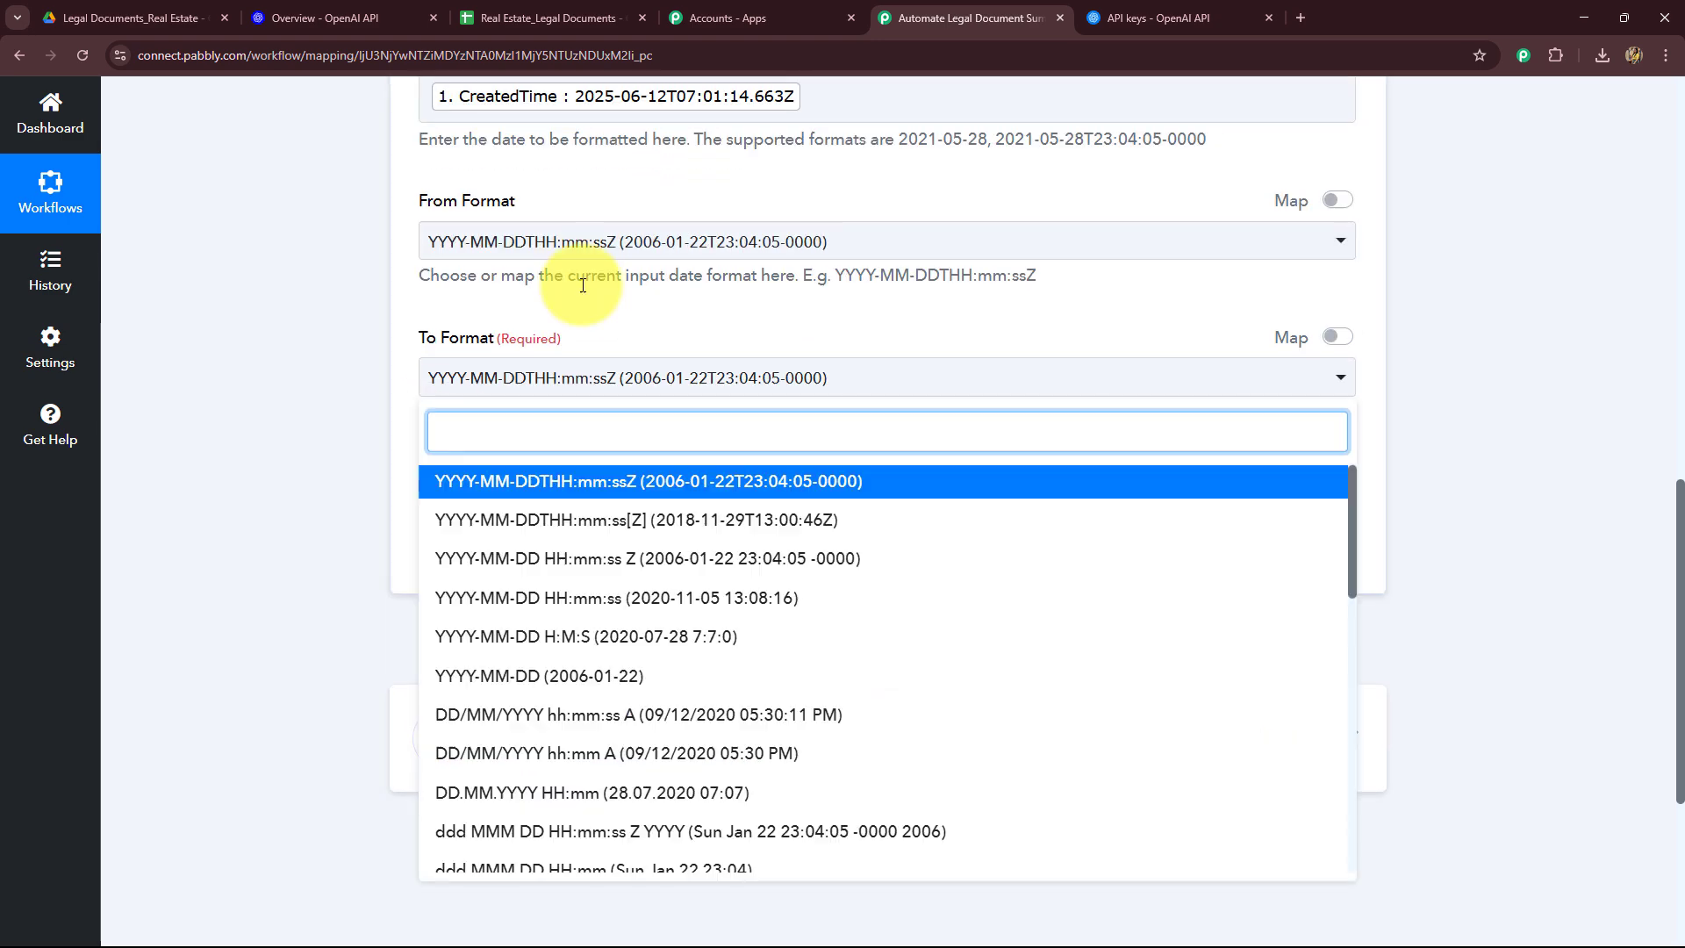
{"action": "scroll", "coordinate": [240, 457], "scroll_direction": "down", "scroll_amount": 4}
{"action": "scroll", "coordinate": [527, 614], "scroll_direction": "down", "scroll_amount": 5}
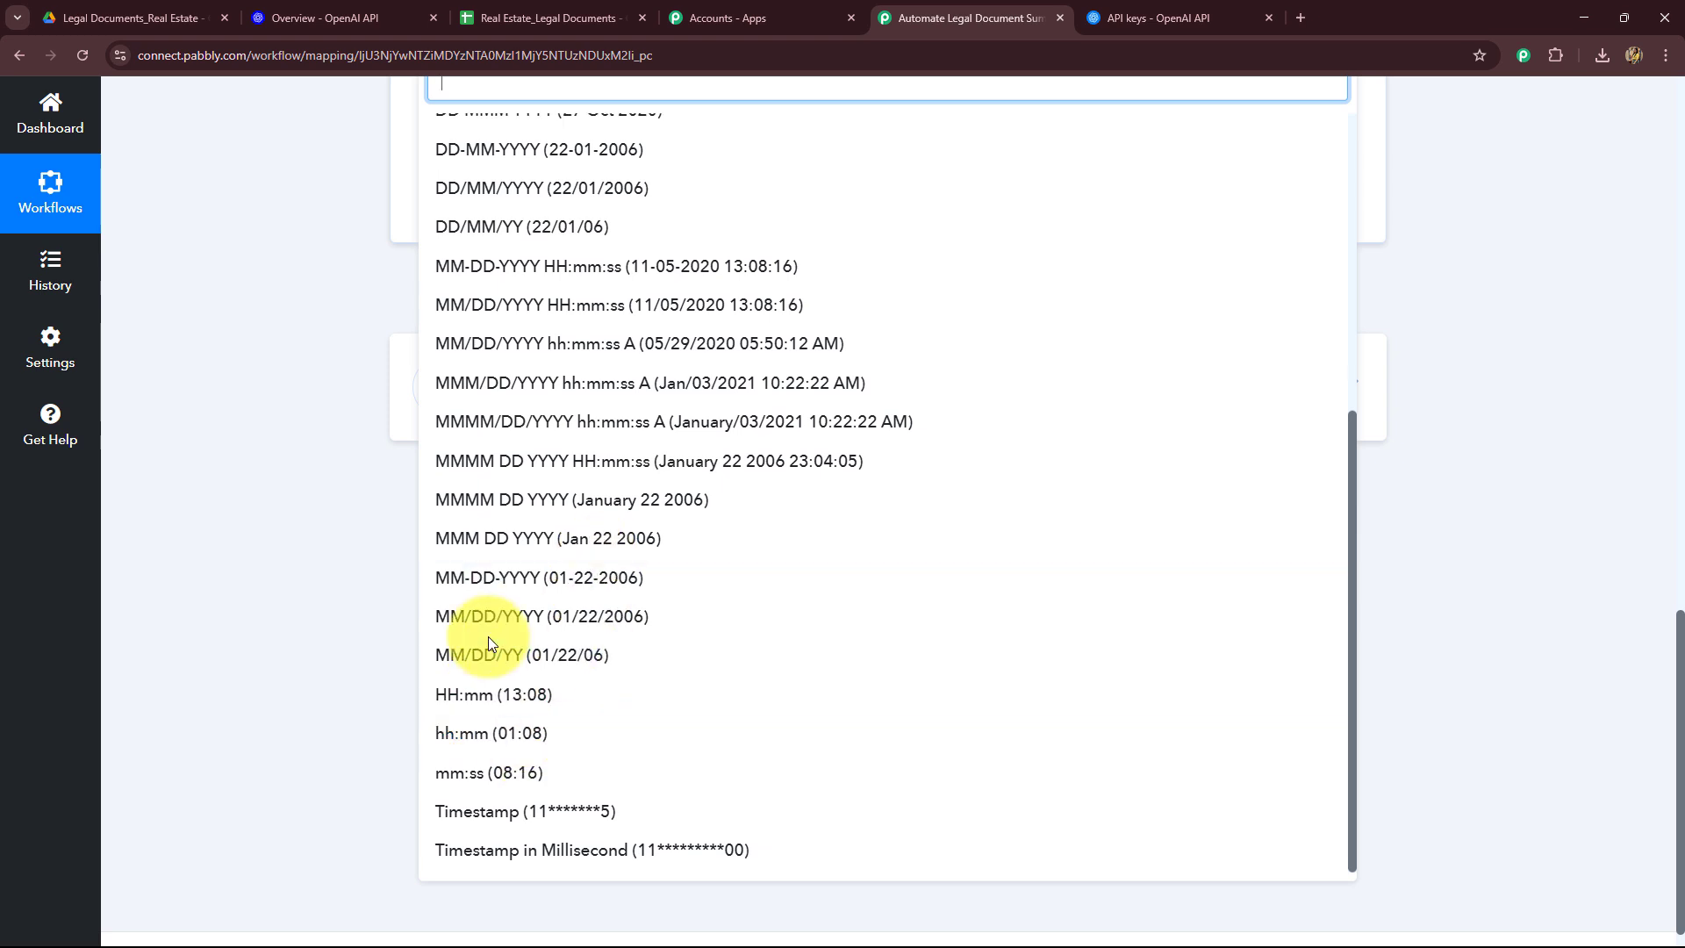
{"action": "scroll", "coordinate": [449, 605], "scroll_direction": "up", "scroll_amount": 2}
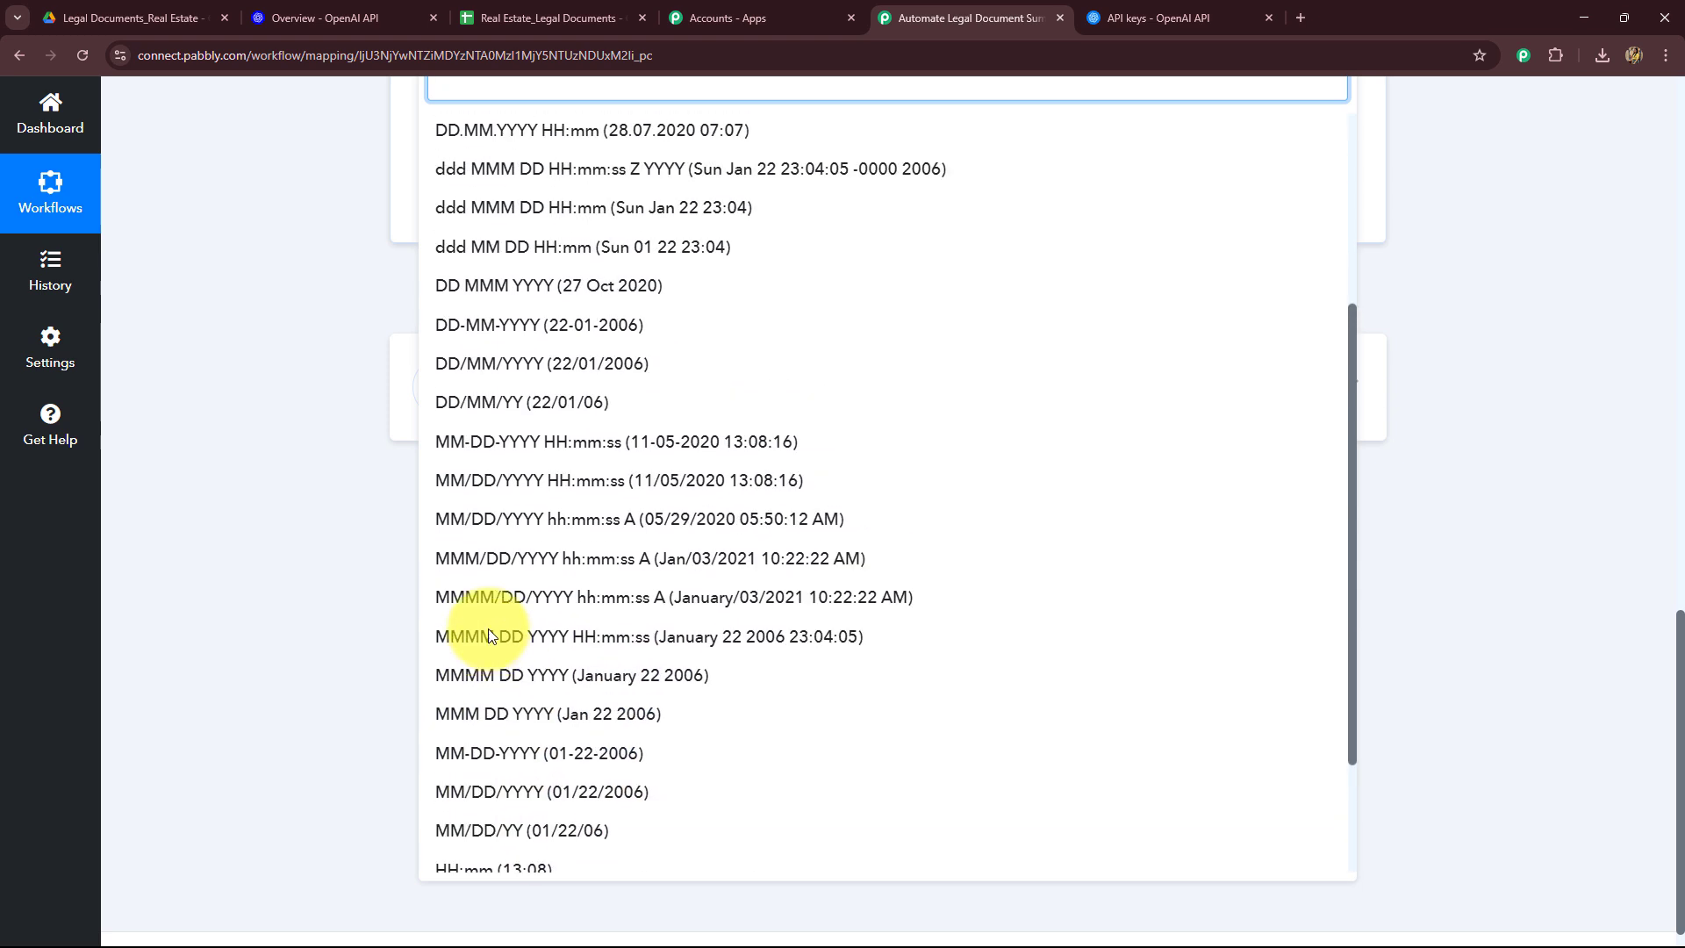
{"action": "left_click", "coordinate": [451, 325]}
{"action": "scroll", "coordinate": [325, 391], "scroll_direction": "down", "scroll_amount": 4}
{"action": "left_click", "coordinate": [549, 339]}
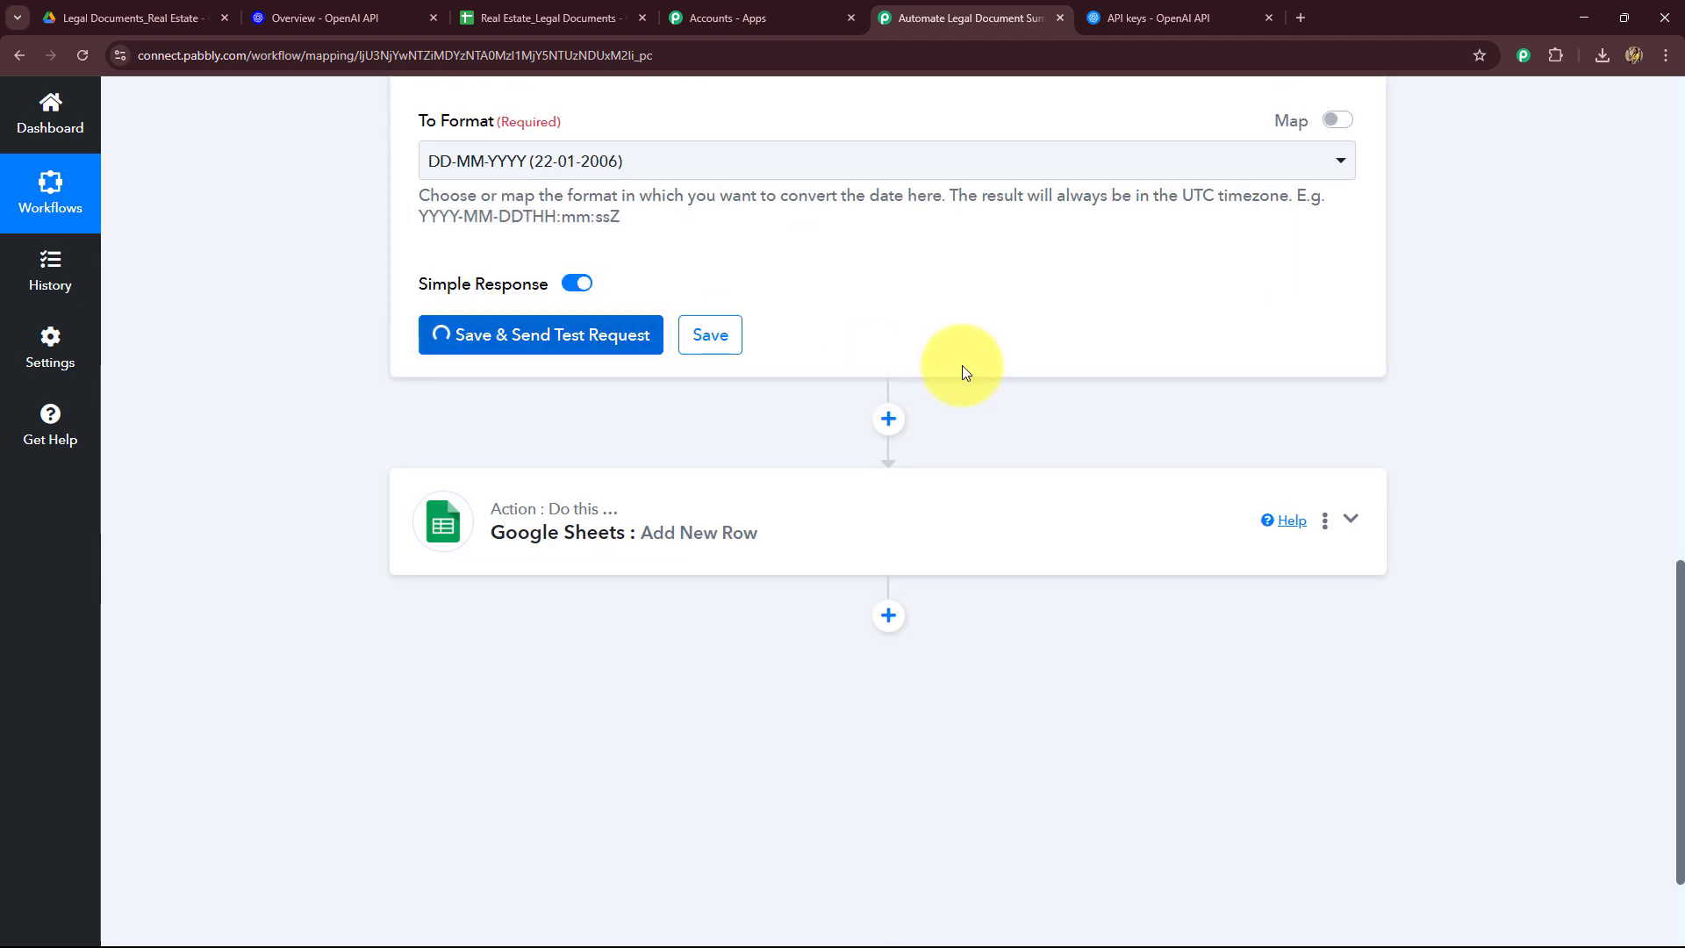
Step: Open the Google Sheets Add New Row step and map the formatter's Result into the Date field
{"action": "left_click_drag", "start_coordinate": [912, 476], "coordinate": [1011, 476]}
{"action": "left_click", "coordinate": [575, 754]}
{"action": "scroll", "coordinate": [365, 687], "scroll_direction": "up", "scroll_amount": 6}
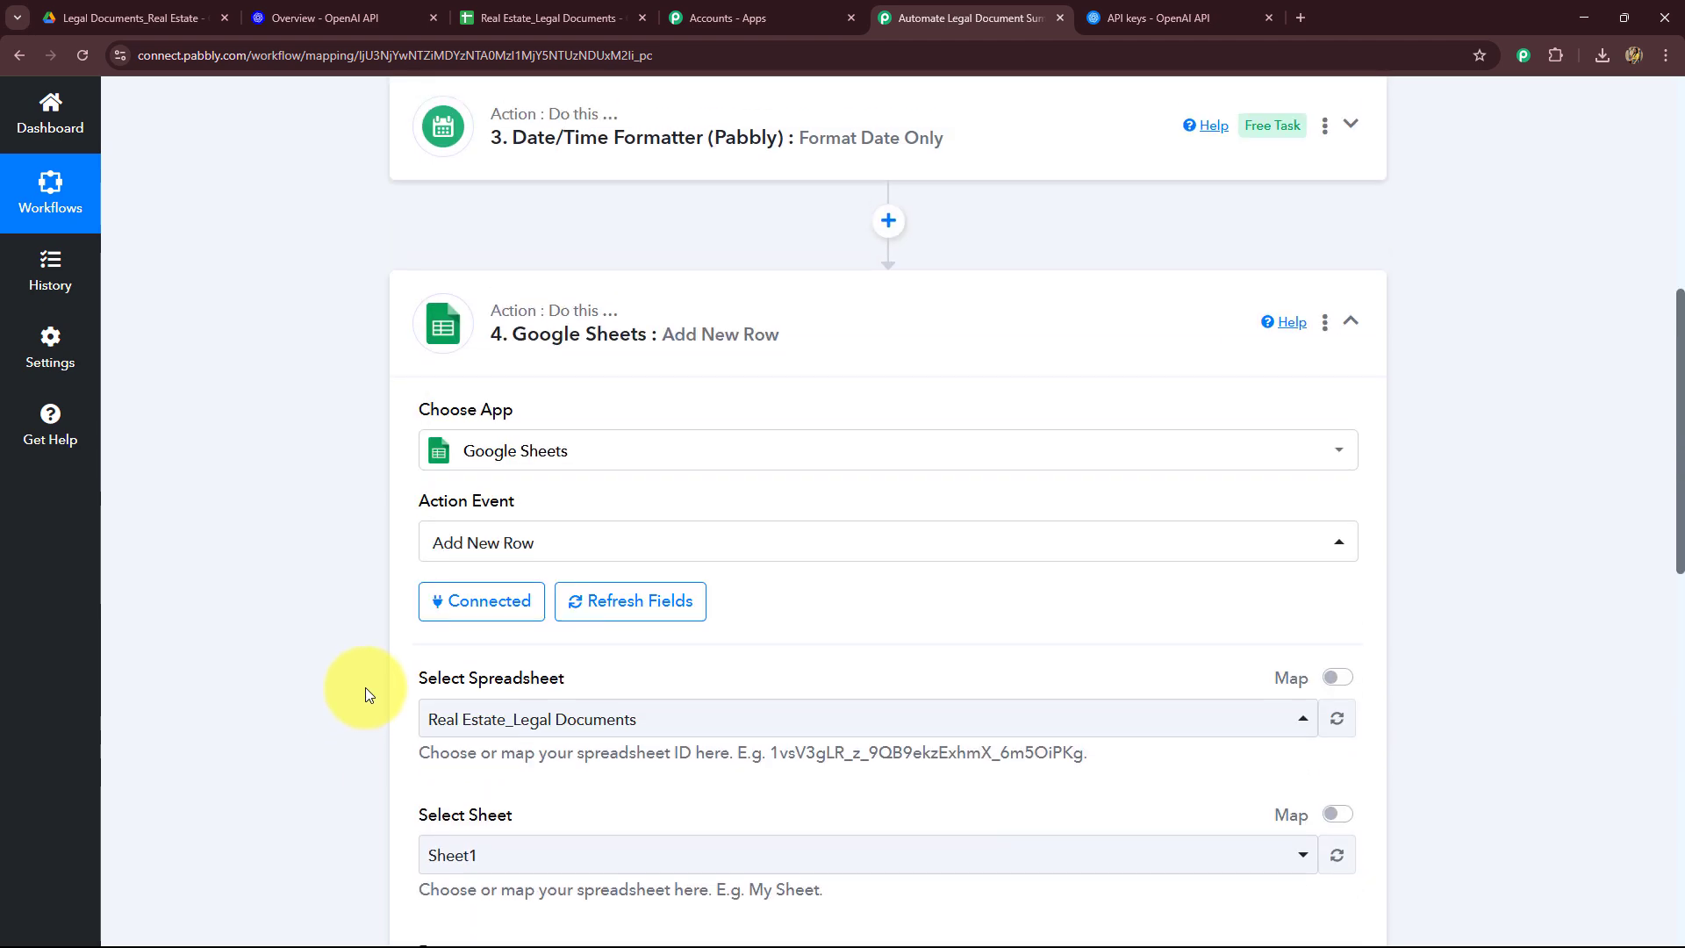
{"action": "scroll", "coordinate": [365, 687], "scroll_direction": "down", "scroll_amount": 7}
{"action": "scroll", "coordinate": [365, 687], "scroll_direction": "up", "scroll_amount": 2}
{"action": "scroll", "coordinate": [365, 687], "scroll_direction": "down", "scroll_amount": 2}
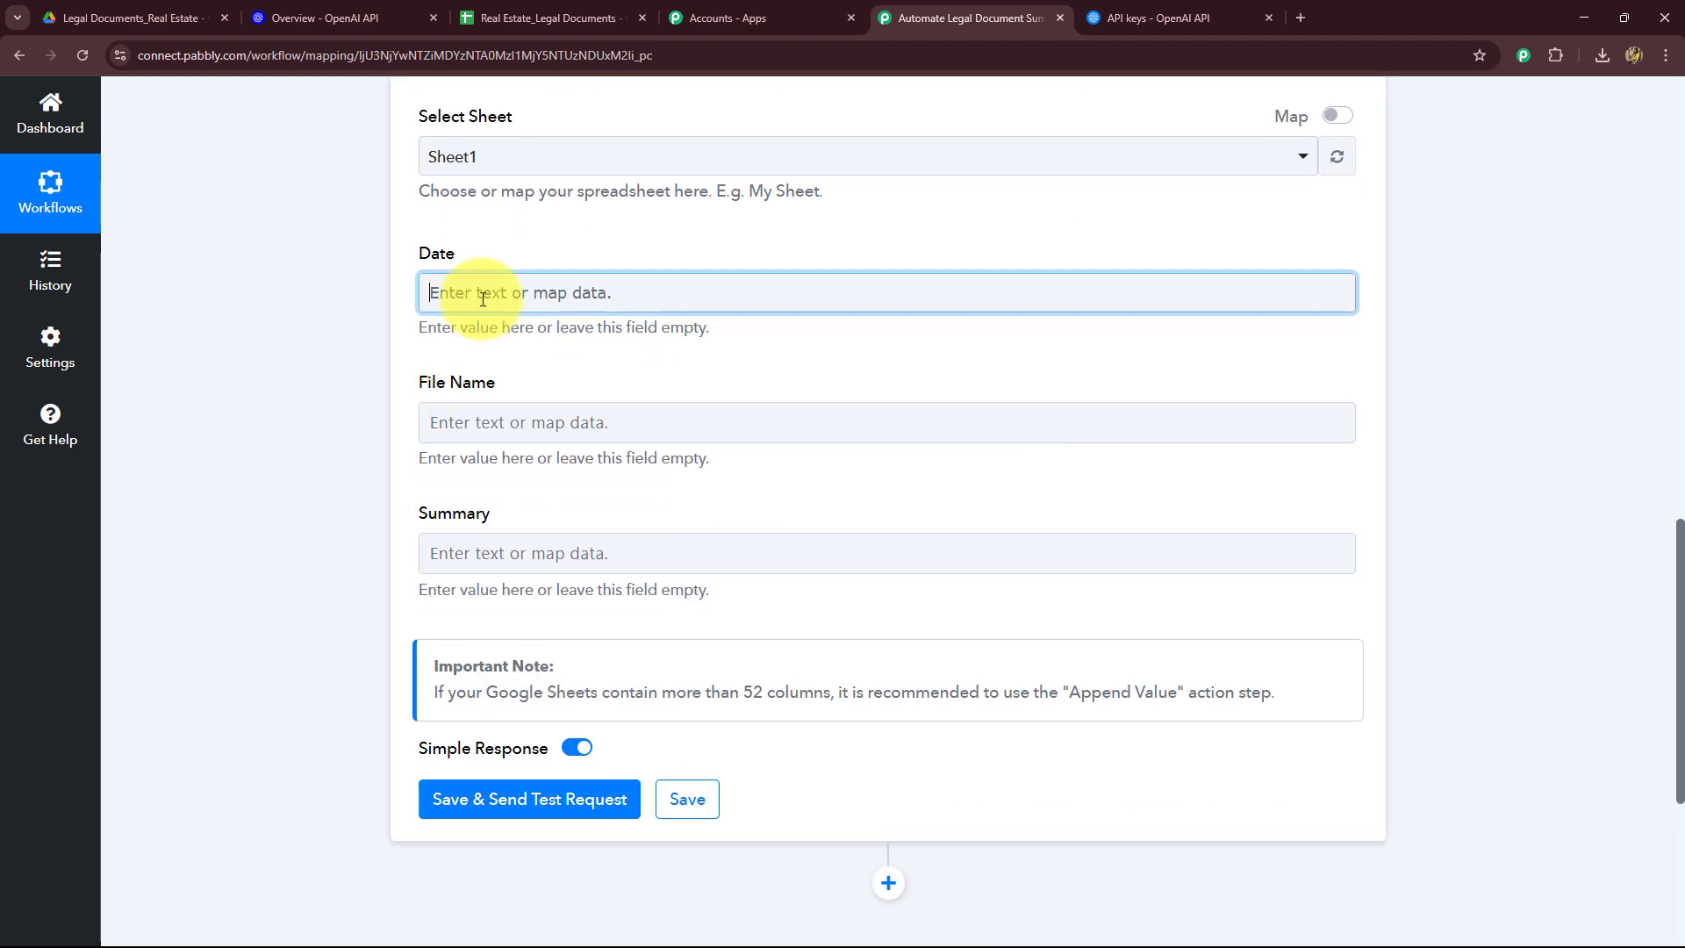
{"action": "left_click", "coordinate": [471, 292]}
{"action": "left_click", "coordinate": [614, 594]}
{"action": "left_click", "coordinate": [585, 698]}
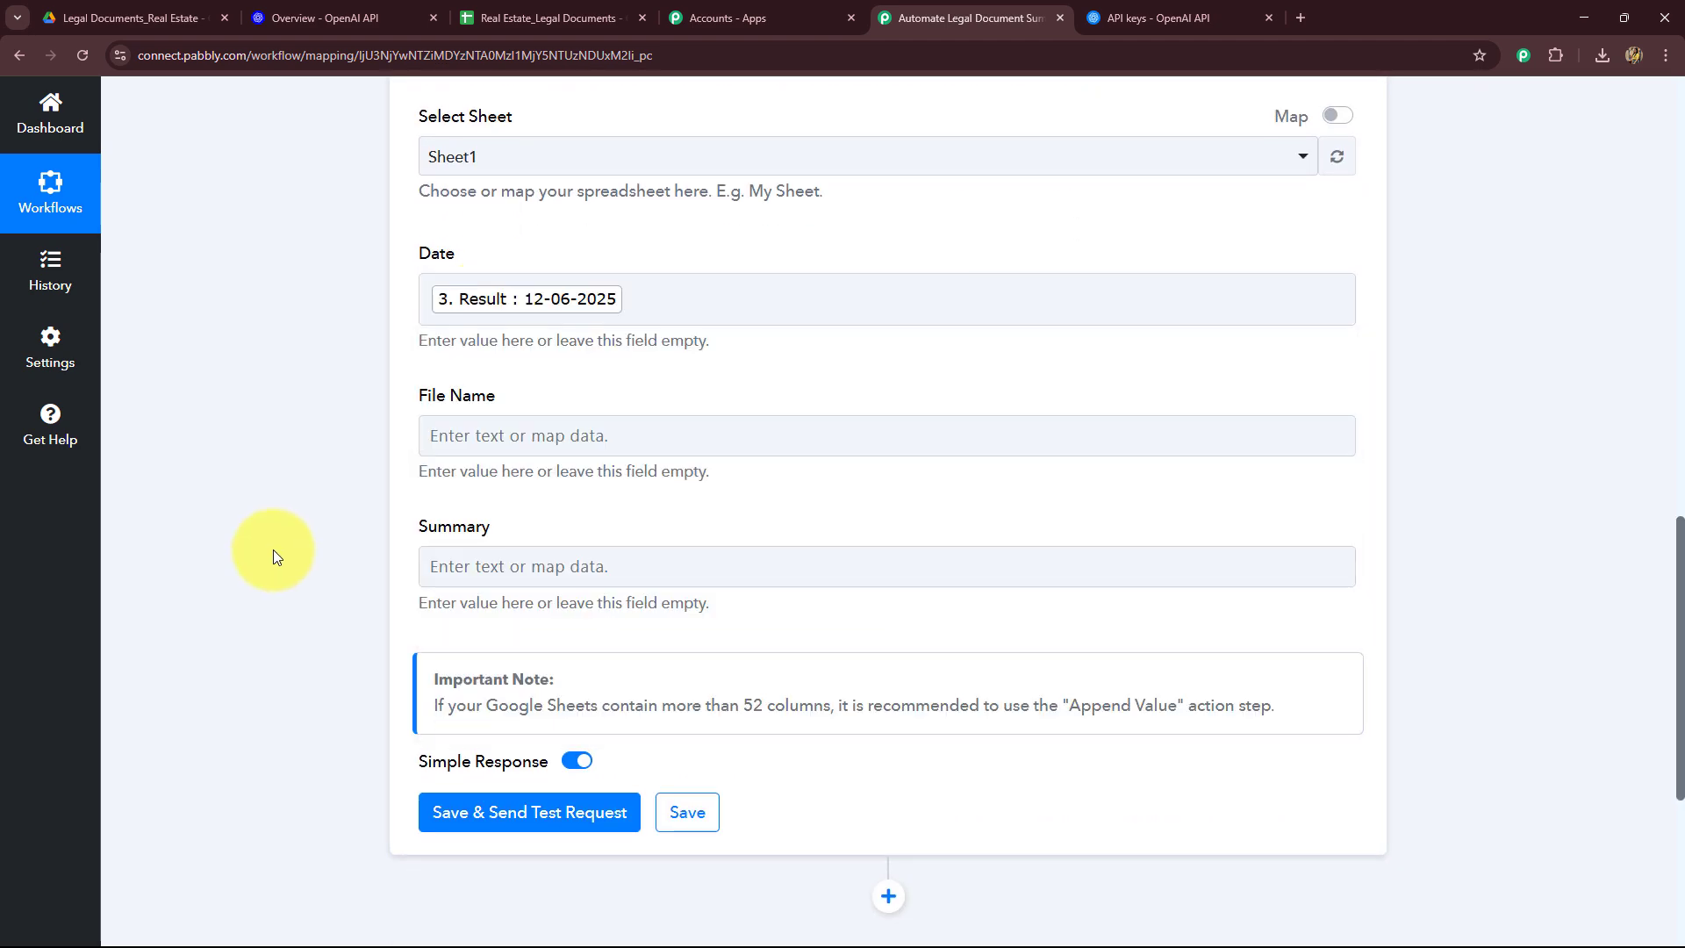
Step: Map the Google Drive trigger's OriginalFilename into the File Name field
{"action": "scroll", "coordinate": [272, 549], "scroll_direction": "down", "scroll_amount": 2}
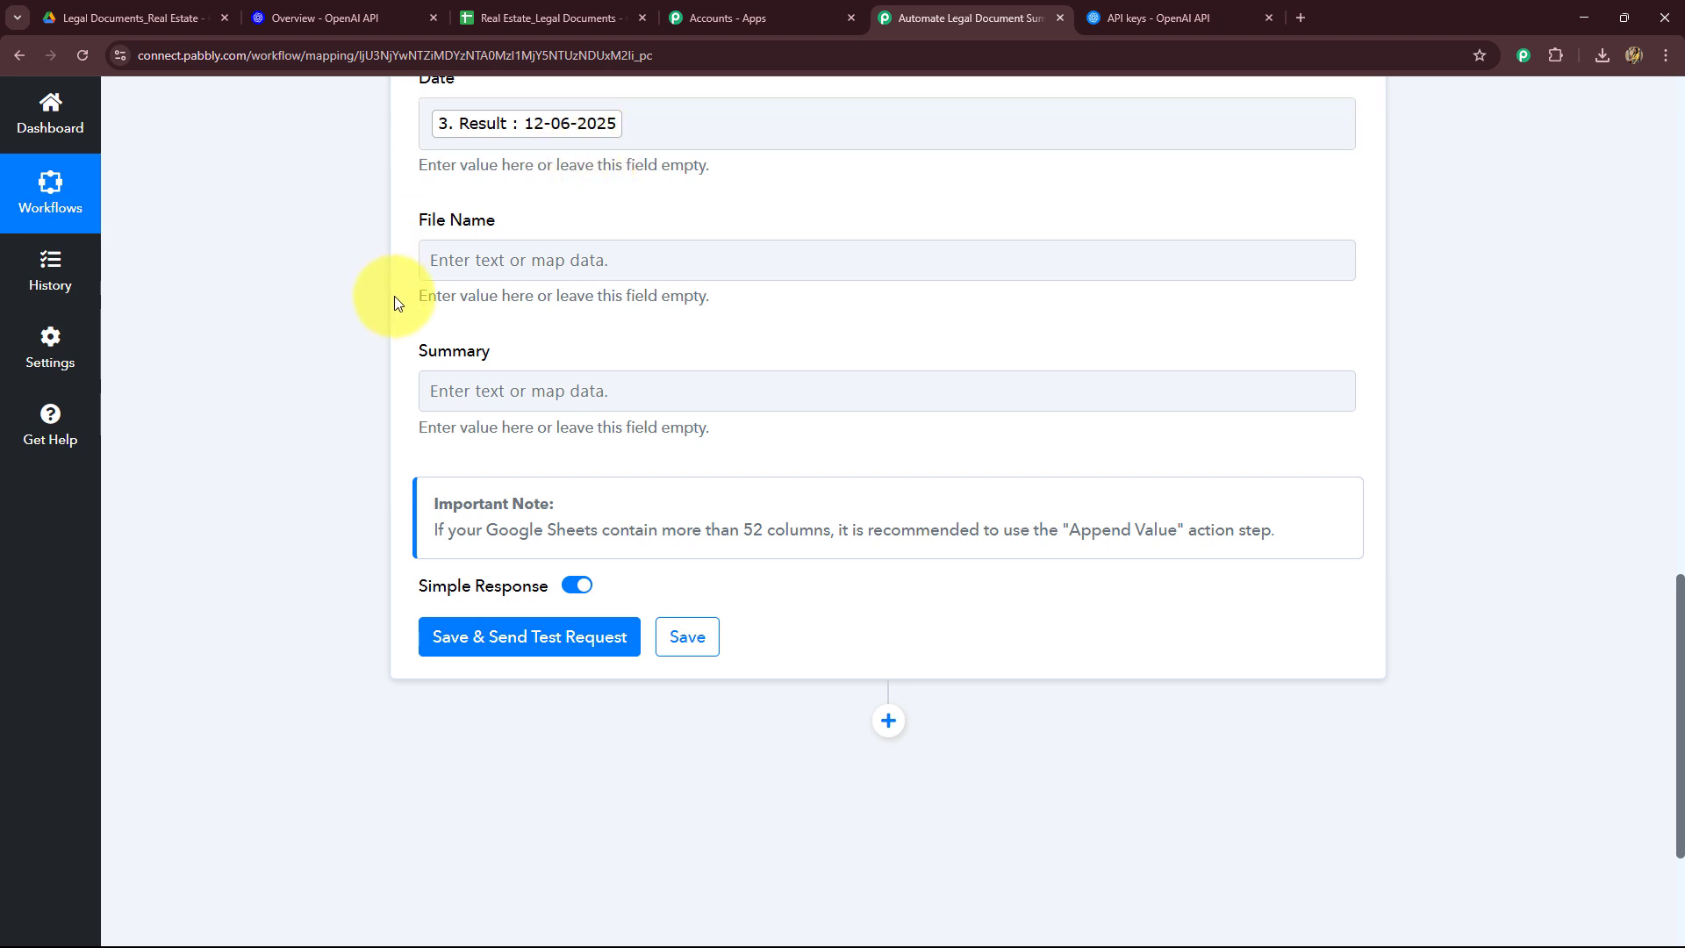
{"action": "left_click", "coordinate": [438, 264]}
{"action": "left_click", "coordinate": [538, 428]}
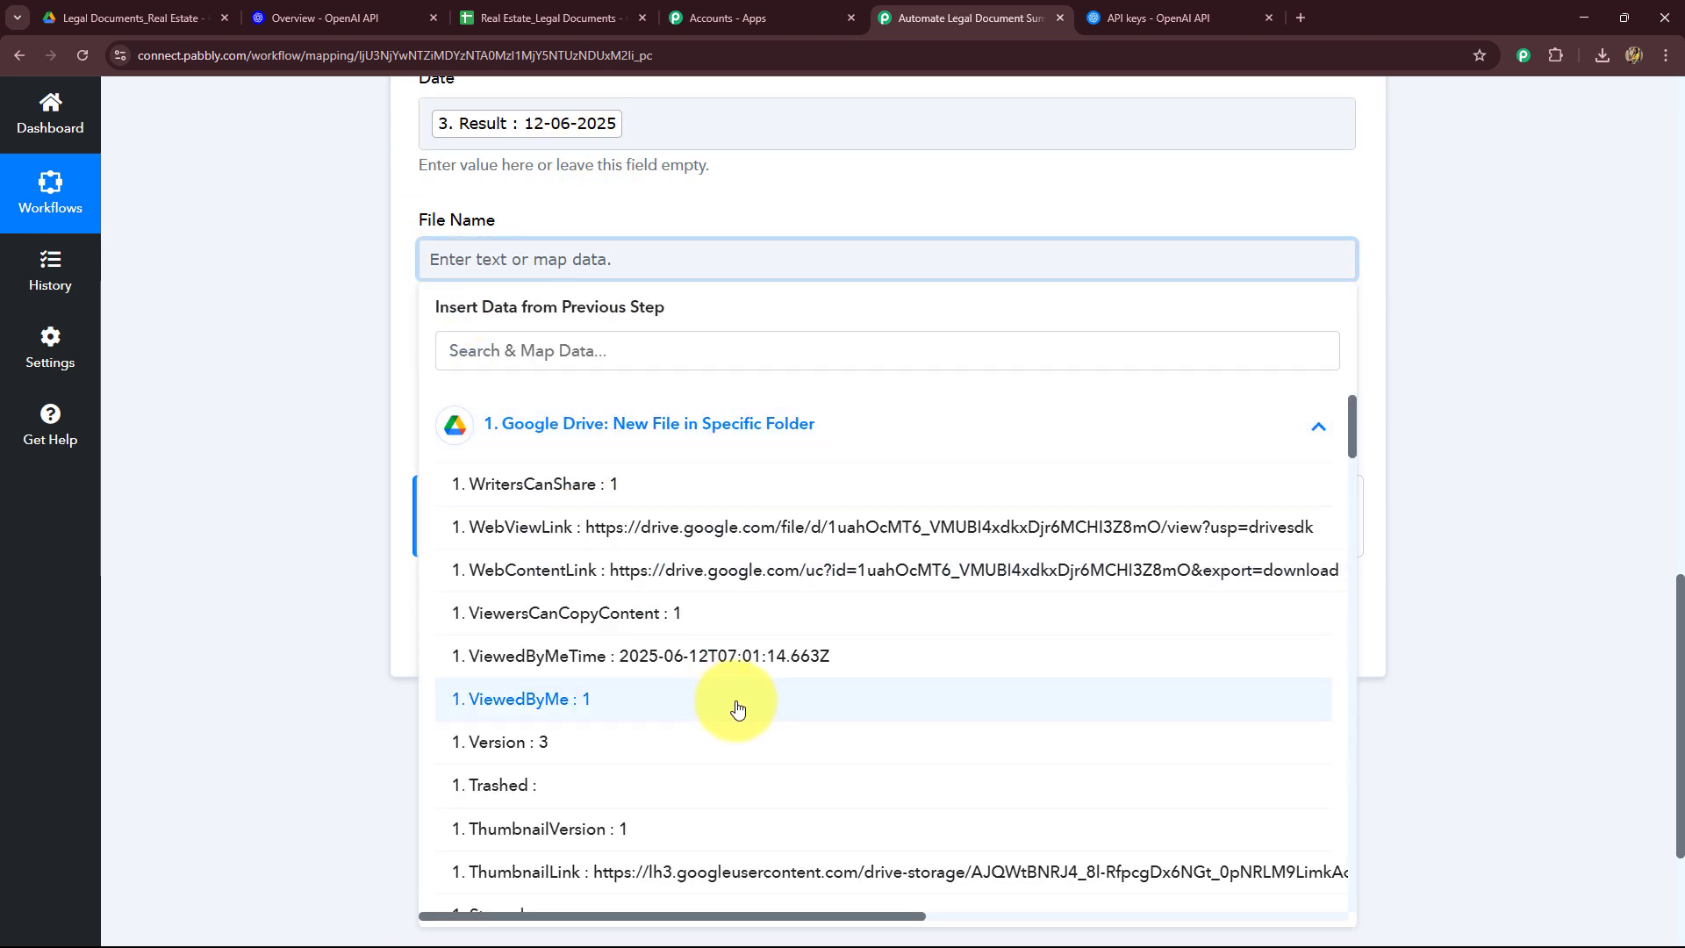
{"action": "scroll", "coordinate": [737, 707], "scroll_direction": "down", "scroll_amount": 15}
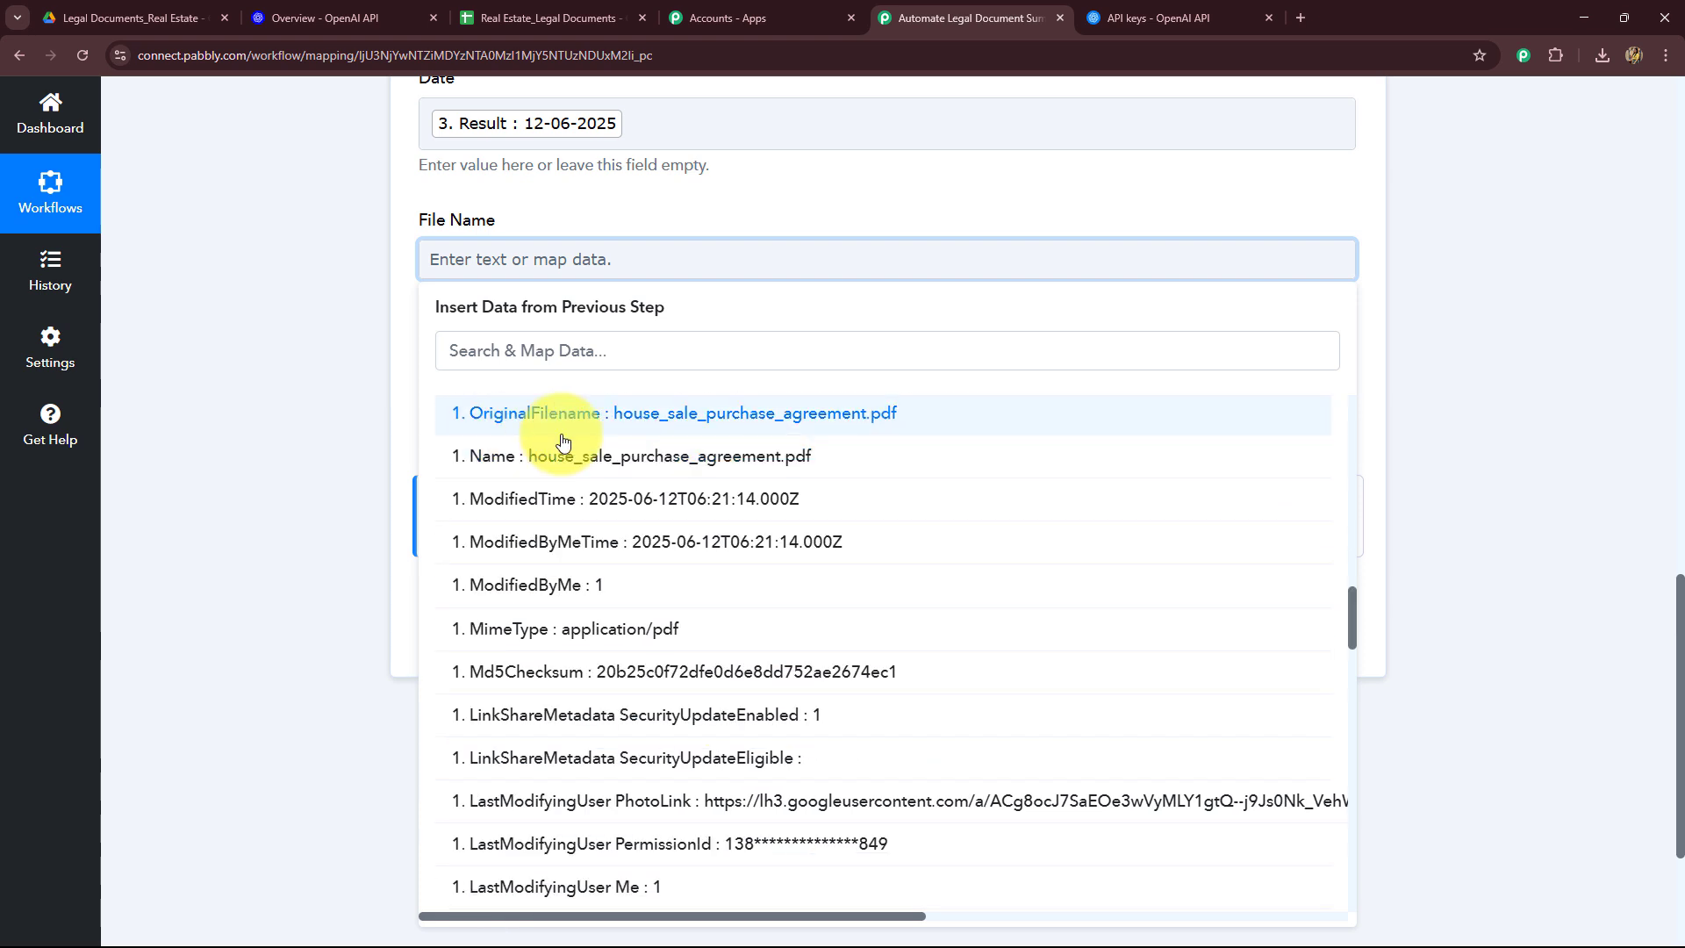
{"action": "left_click", "coordinate": [658, 417]}
Step: Map the OpenAI step's Choices 0 Message Content into the Summary field
{"action": "left_click", "coordinate": [301, 413]}
{"action": "left_click", "coordinate": [651, 402]}
{"action": "scroll", "coordinate": [439, 500], "scroll_direction": "down", "scroll_amount": 2}
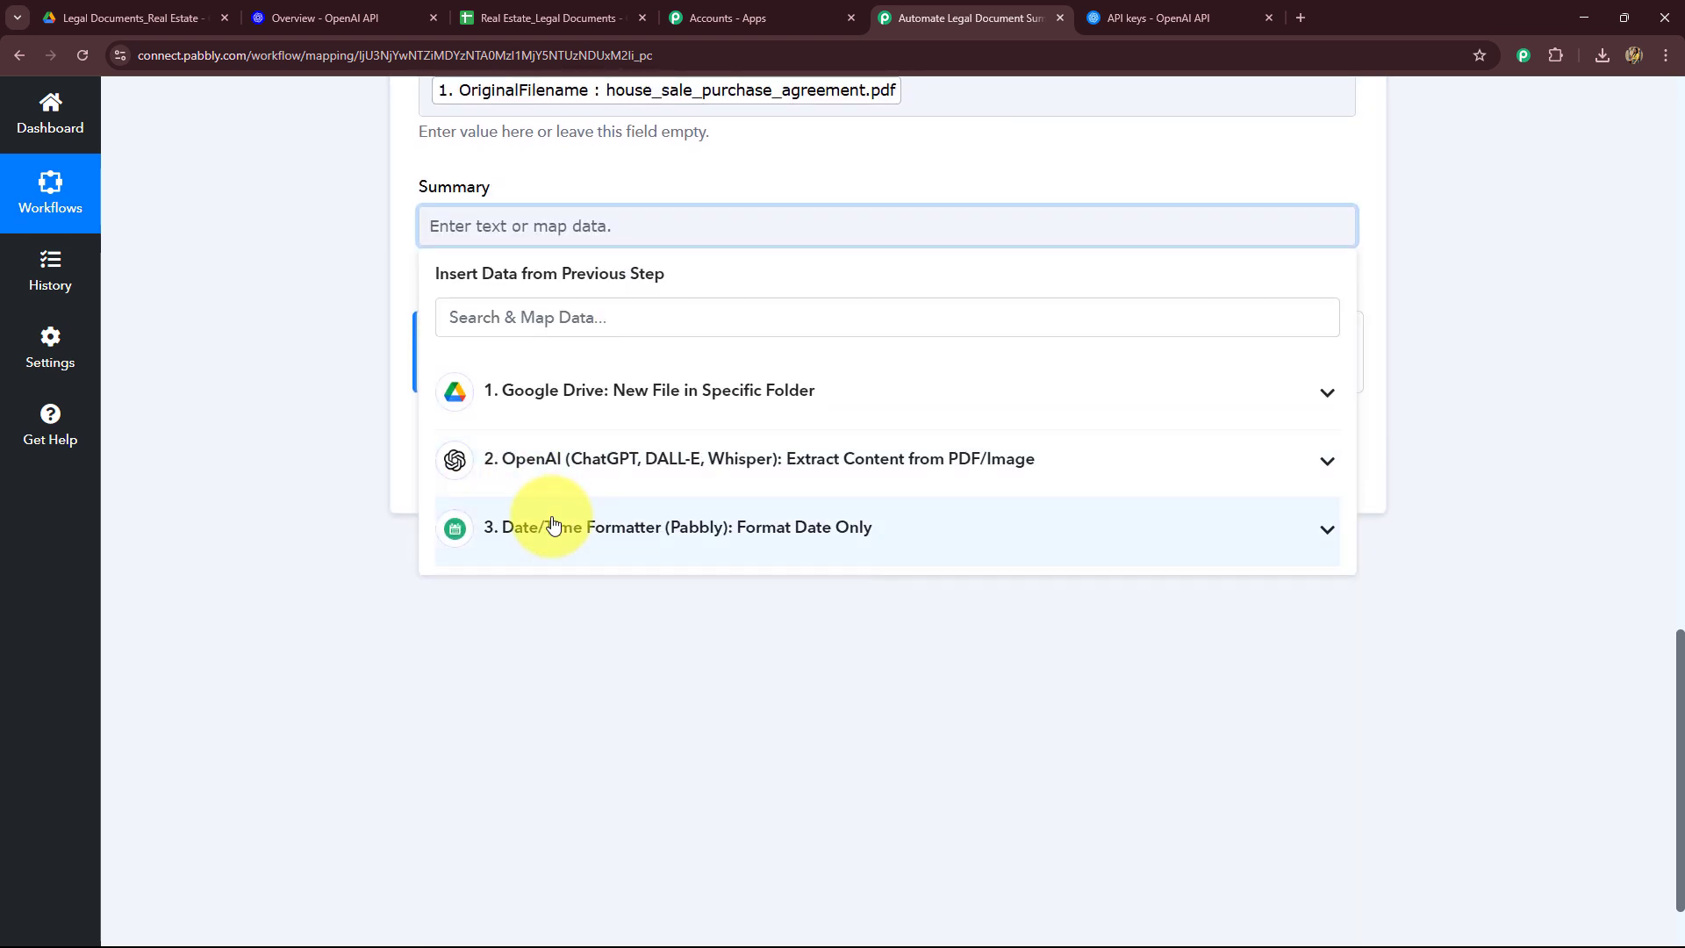
{"action": "left_click", "coordinate": [553, 530]}
{"action": "left_click", "coordinate": [545, 470]}
{"action": "left_click", "coordinate": [768, 771]}
{"action": "left_click", "coordinate": [240, 502]}
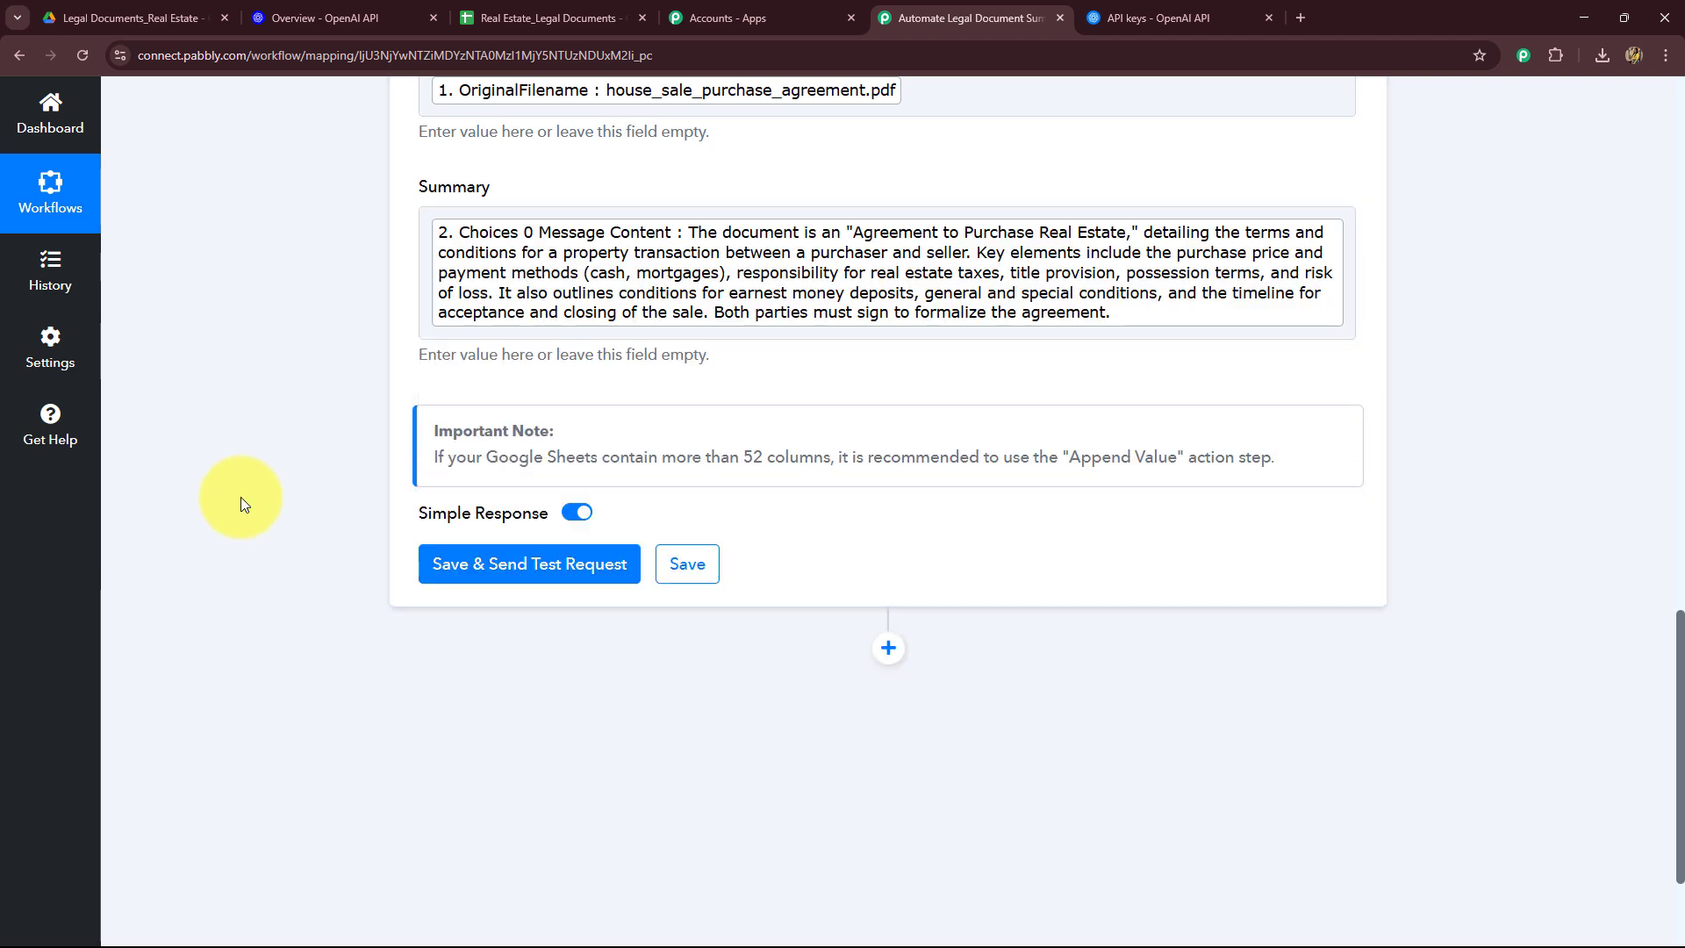
Step: Save the Google Sheets step and send a test request
{"action": "scroll", "coordinate": [241, 496], "scroll_direction": "up", "scroll_amount": 6}
{"action": "scroll", "coordinate": [240, 497], "scroll_direction": "down", "scroll_amount": 2}
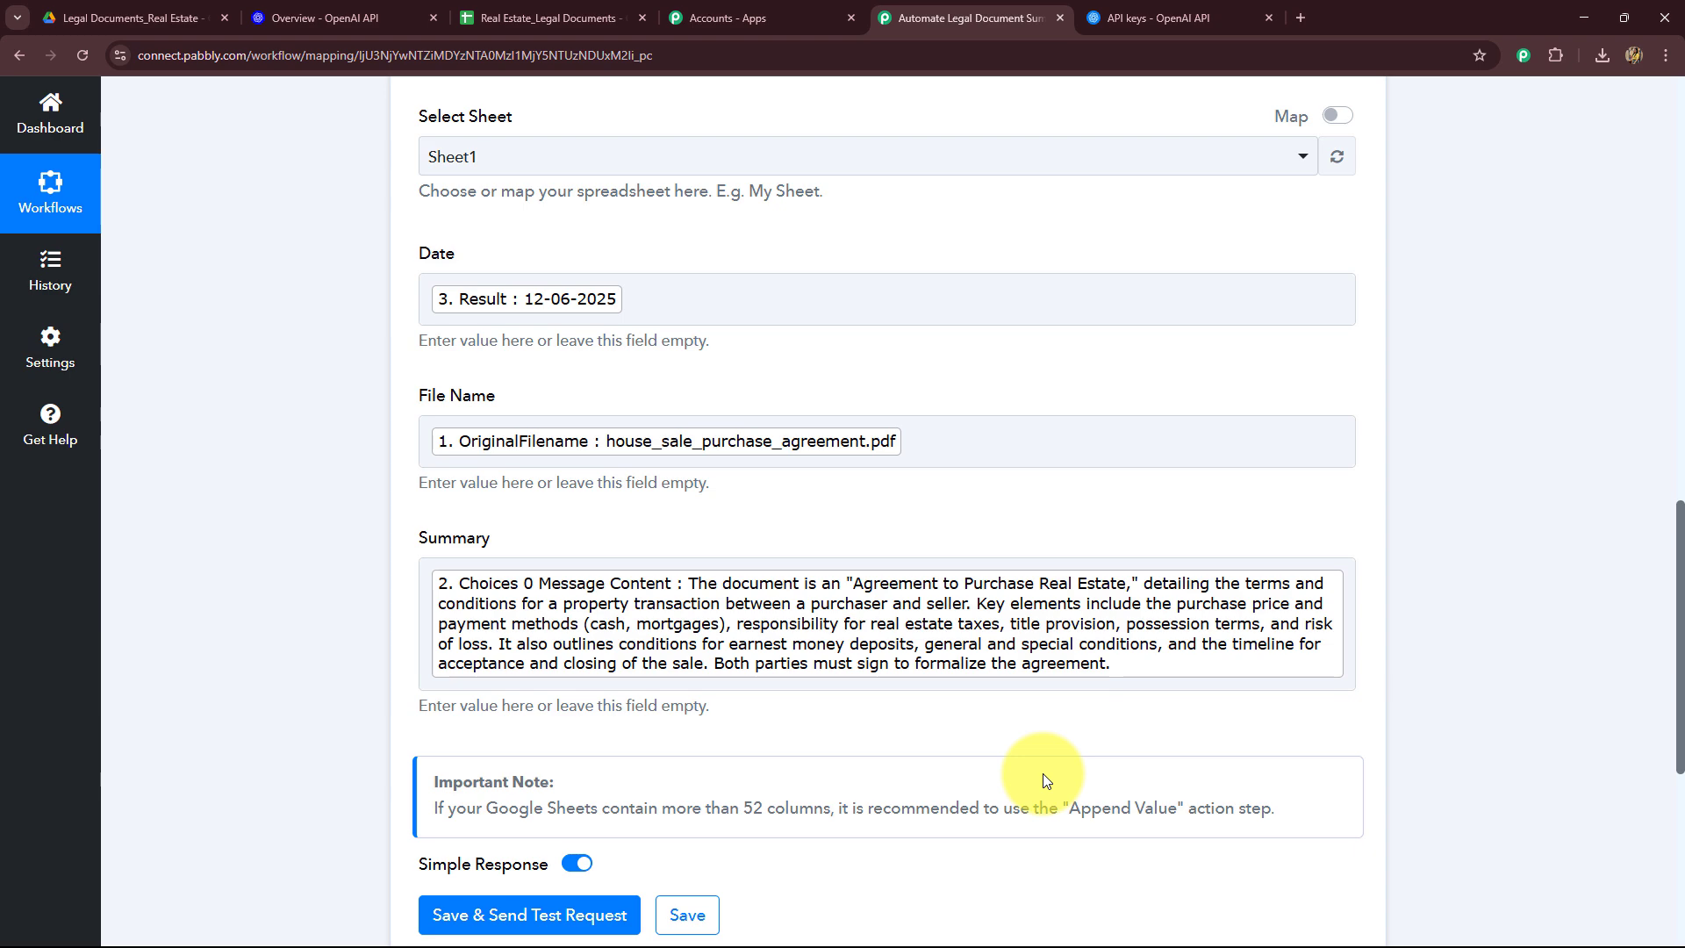
{"action": "scroll", "coordinate": [481, 639], "scroll_direction": "down", "scroll_amount": 5}
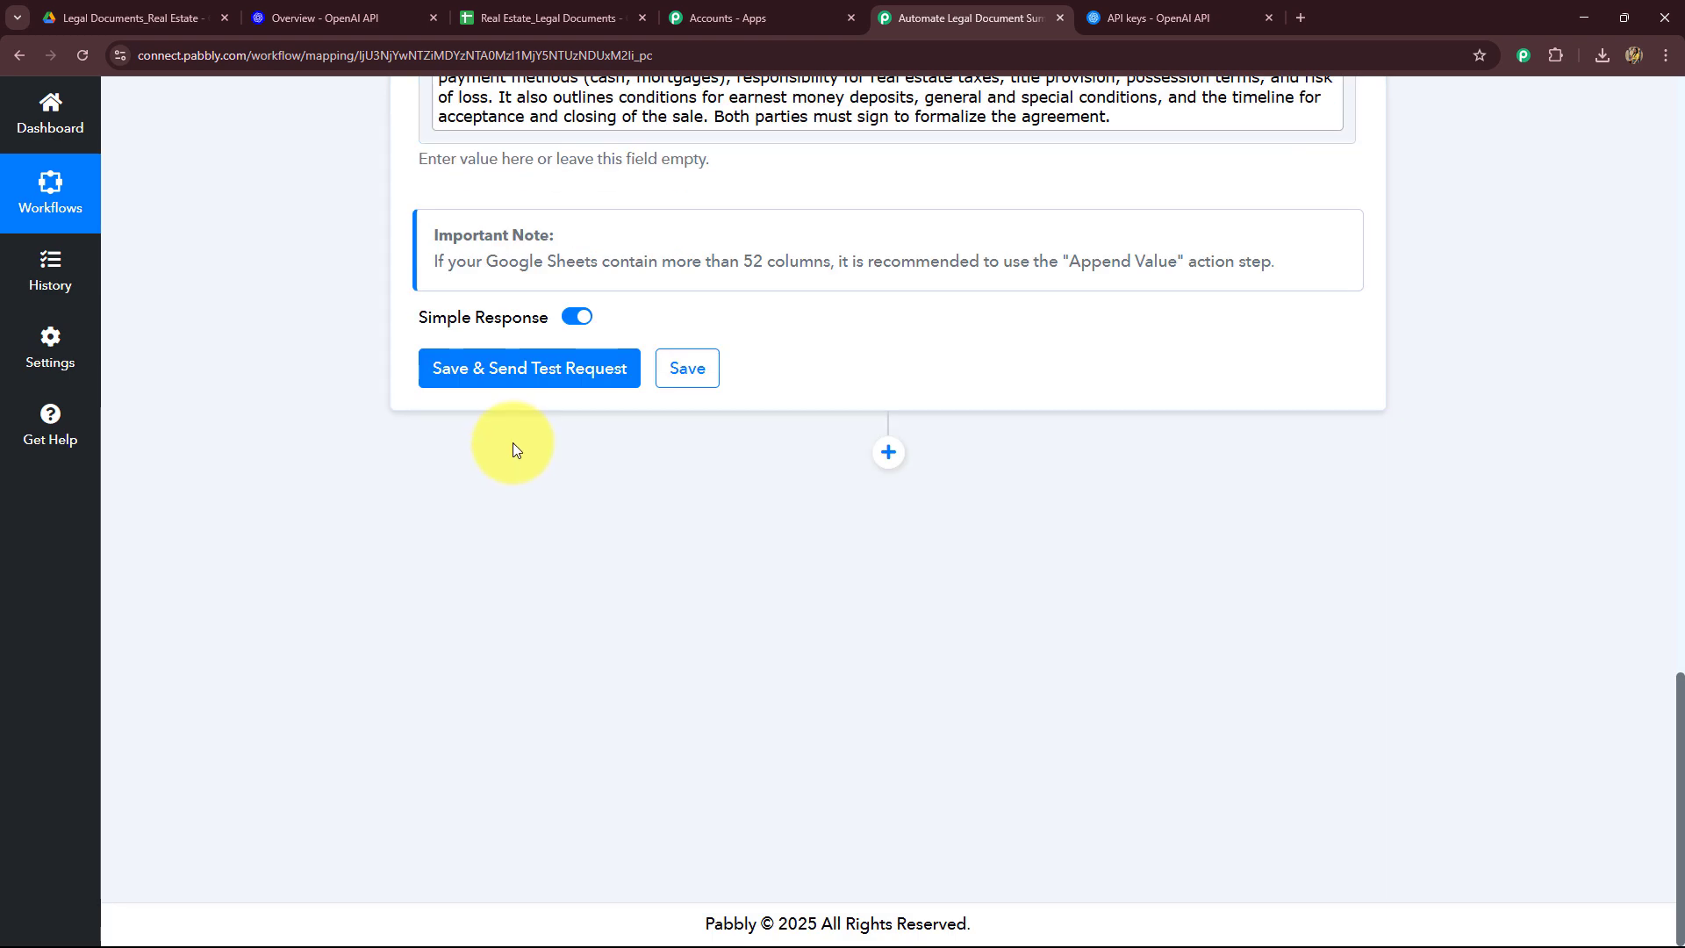
{"action": "left_click", "coordinate": [555, 379]}
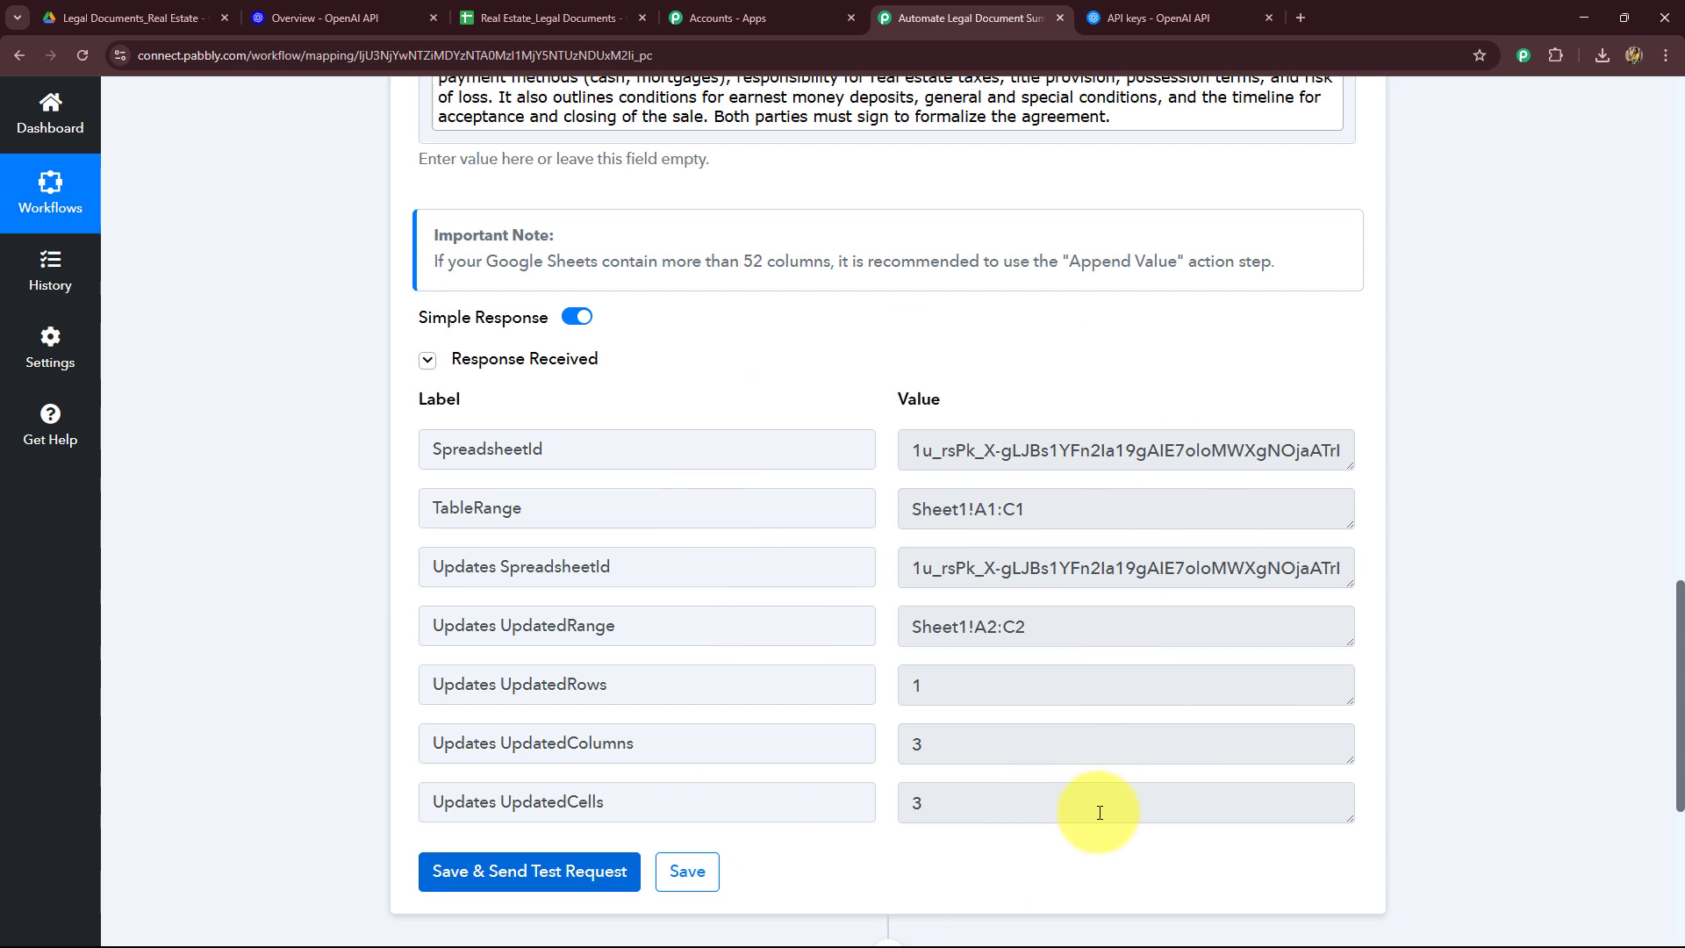
Step: Switch to the spreadsheet to check the newly added row, then return to the workflow
{"action": "scroll", "coordinate": [601, 629], "scroll_direction": "up", "scroll_amount": 2}
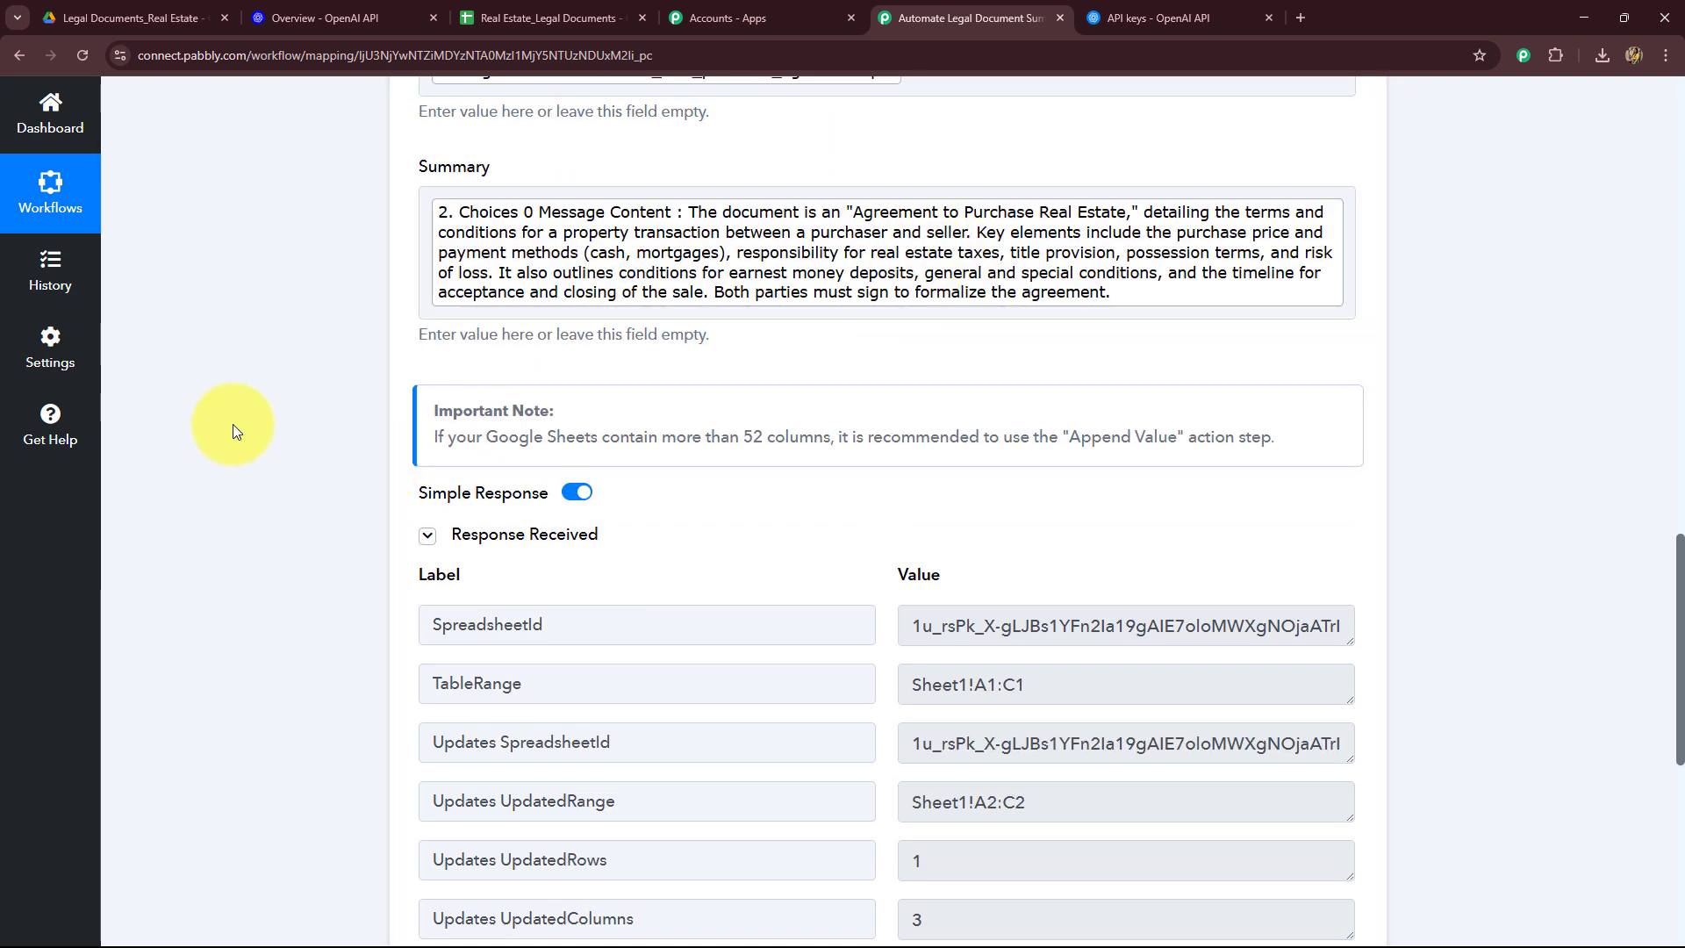
{"action": "left_click", "coordinate": [581, 11]}
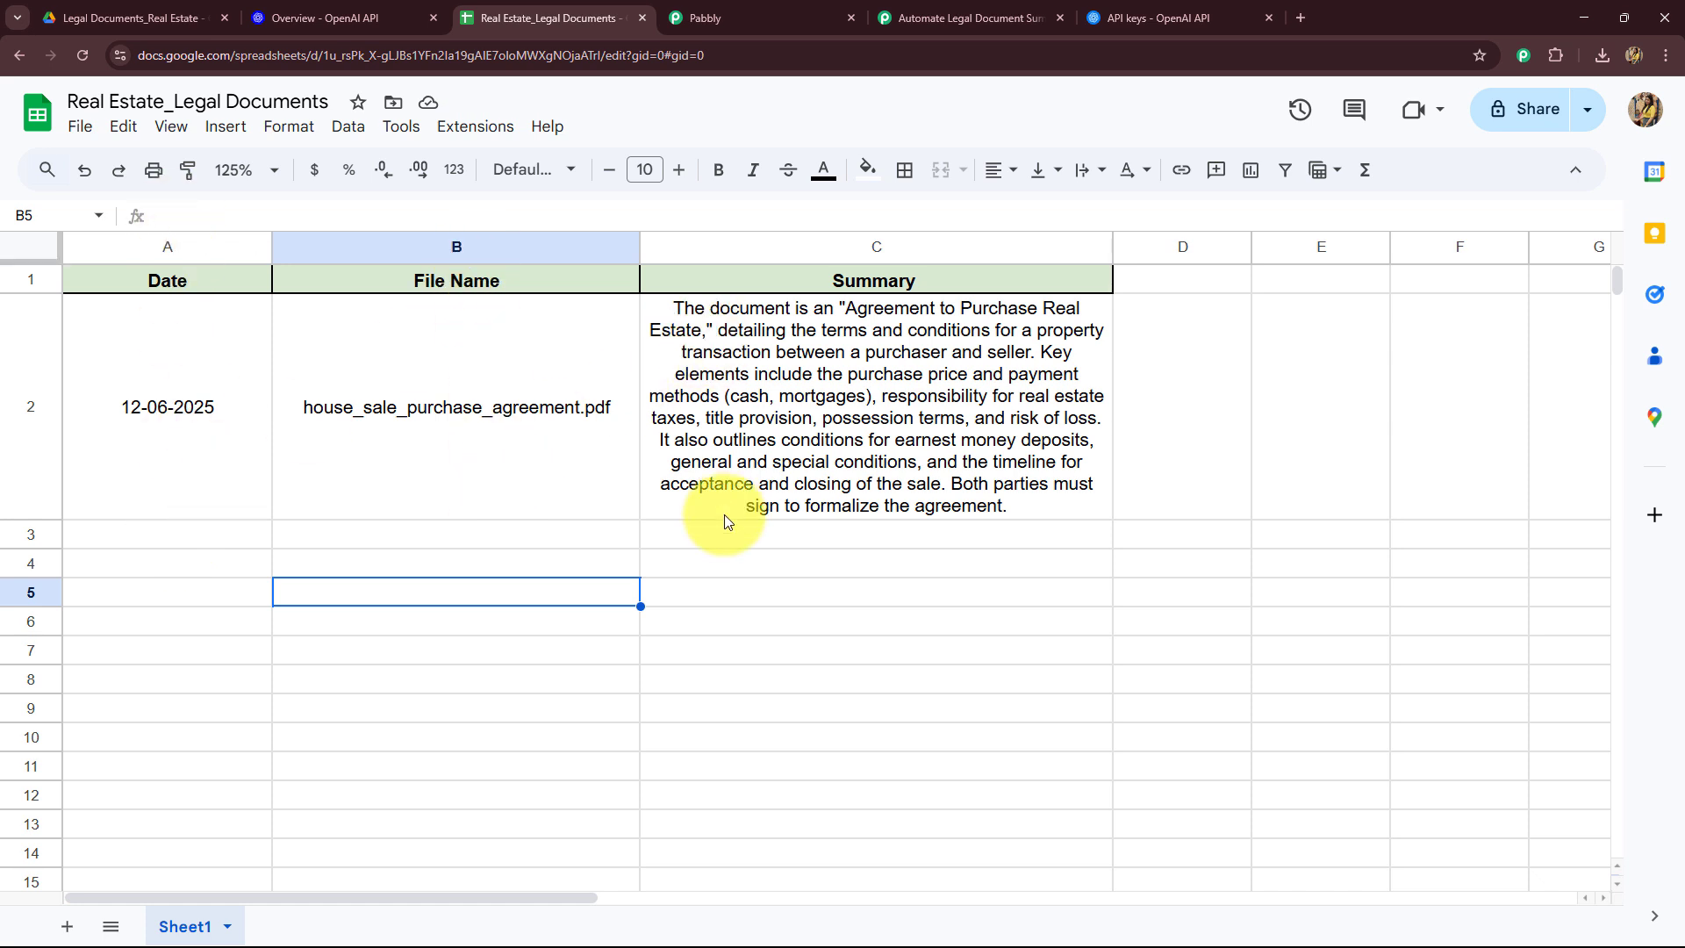
{"action": "left_click", "coordinate": [940, 12]}
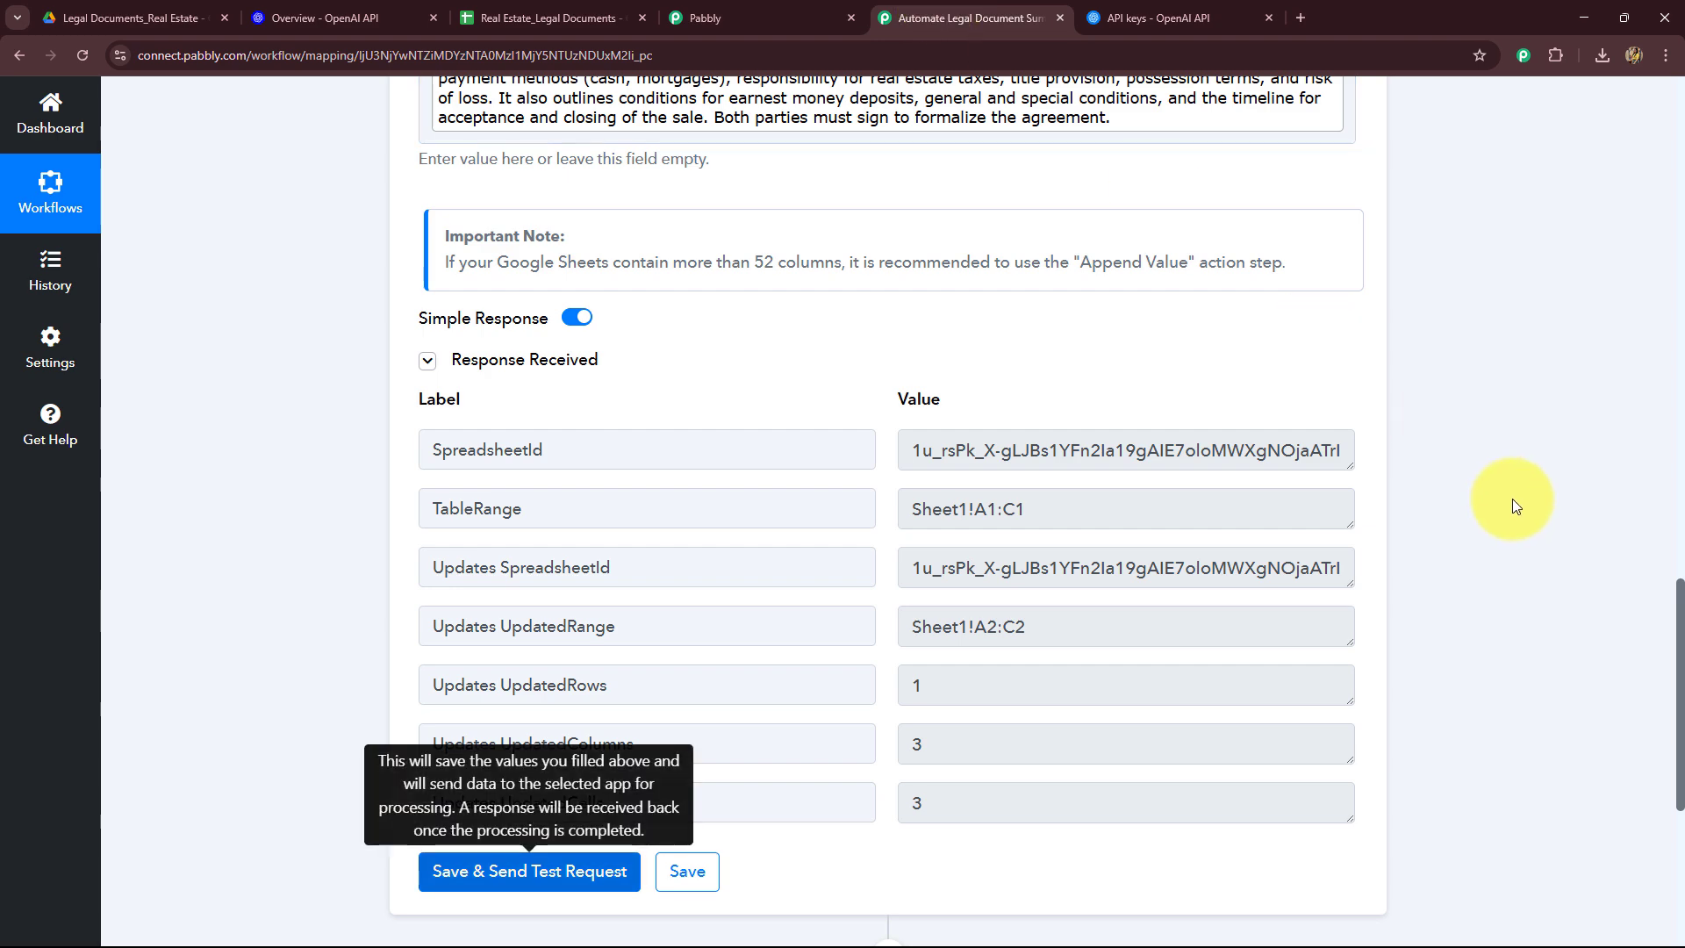
Step: Review the Drive folder, the spreadsheet and the four-step workflow overview
{"action": "scroll", "coordinate": [1516, 498], "scroll_direction": "up", "scroll_amount": 10}
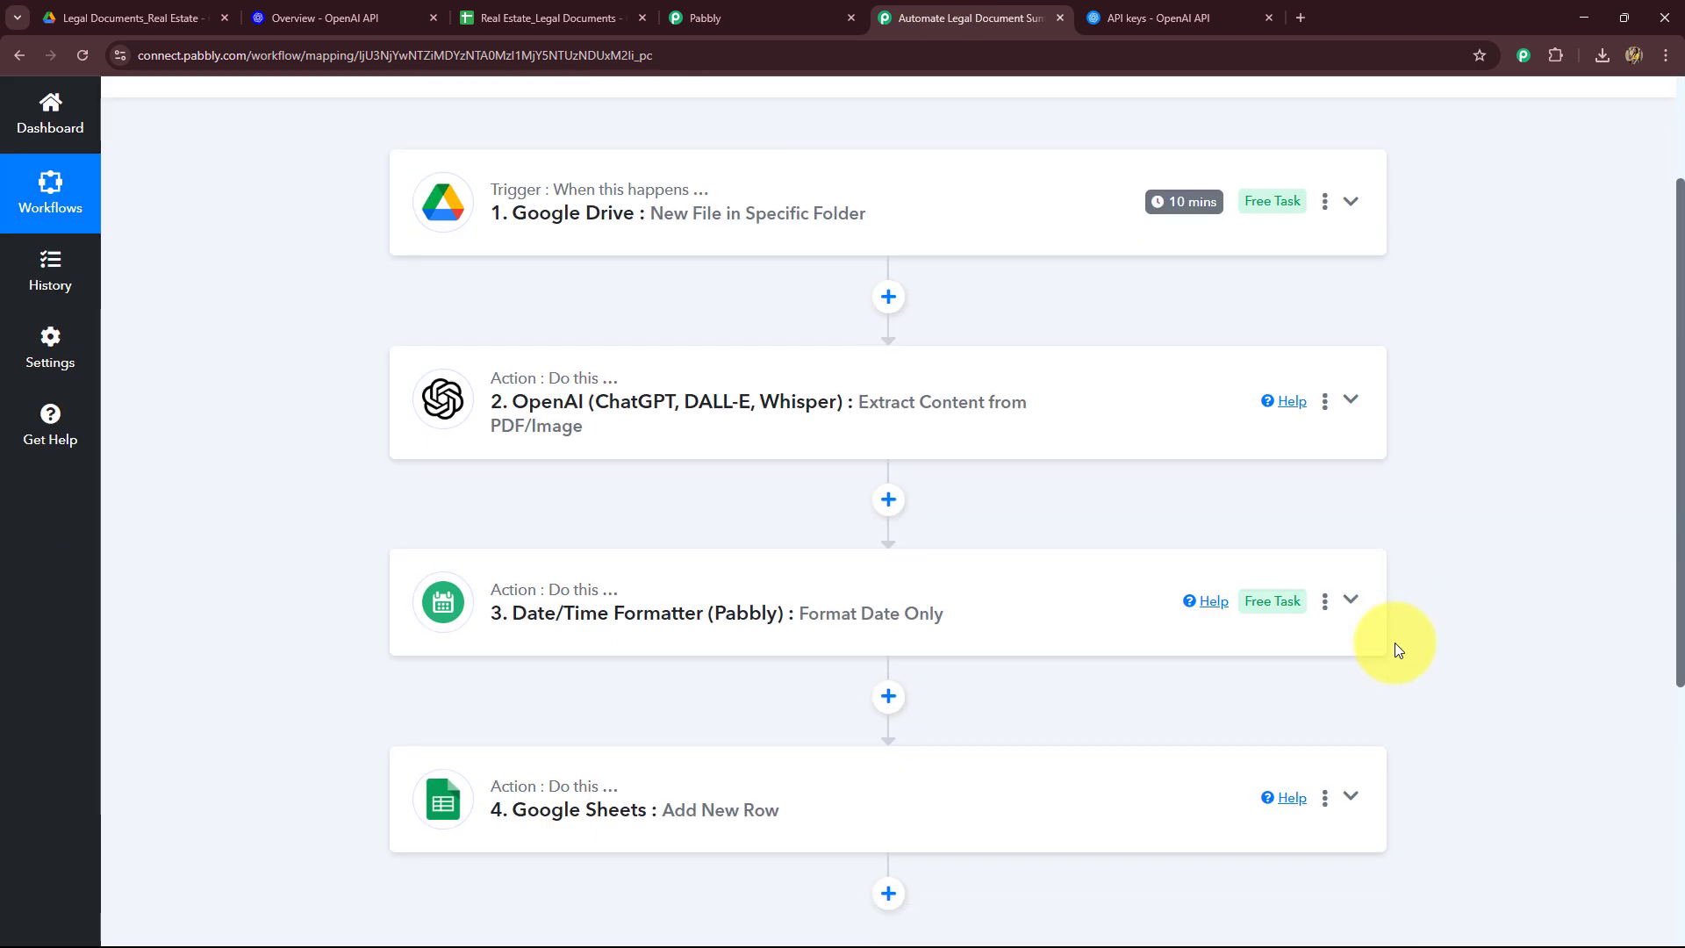
{"action": "left_click", "coordinate": [113, 12]}
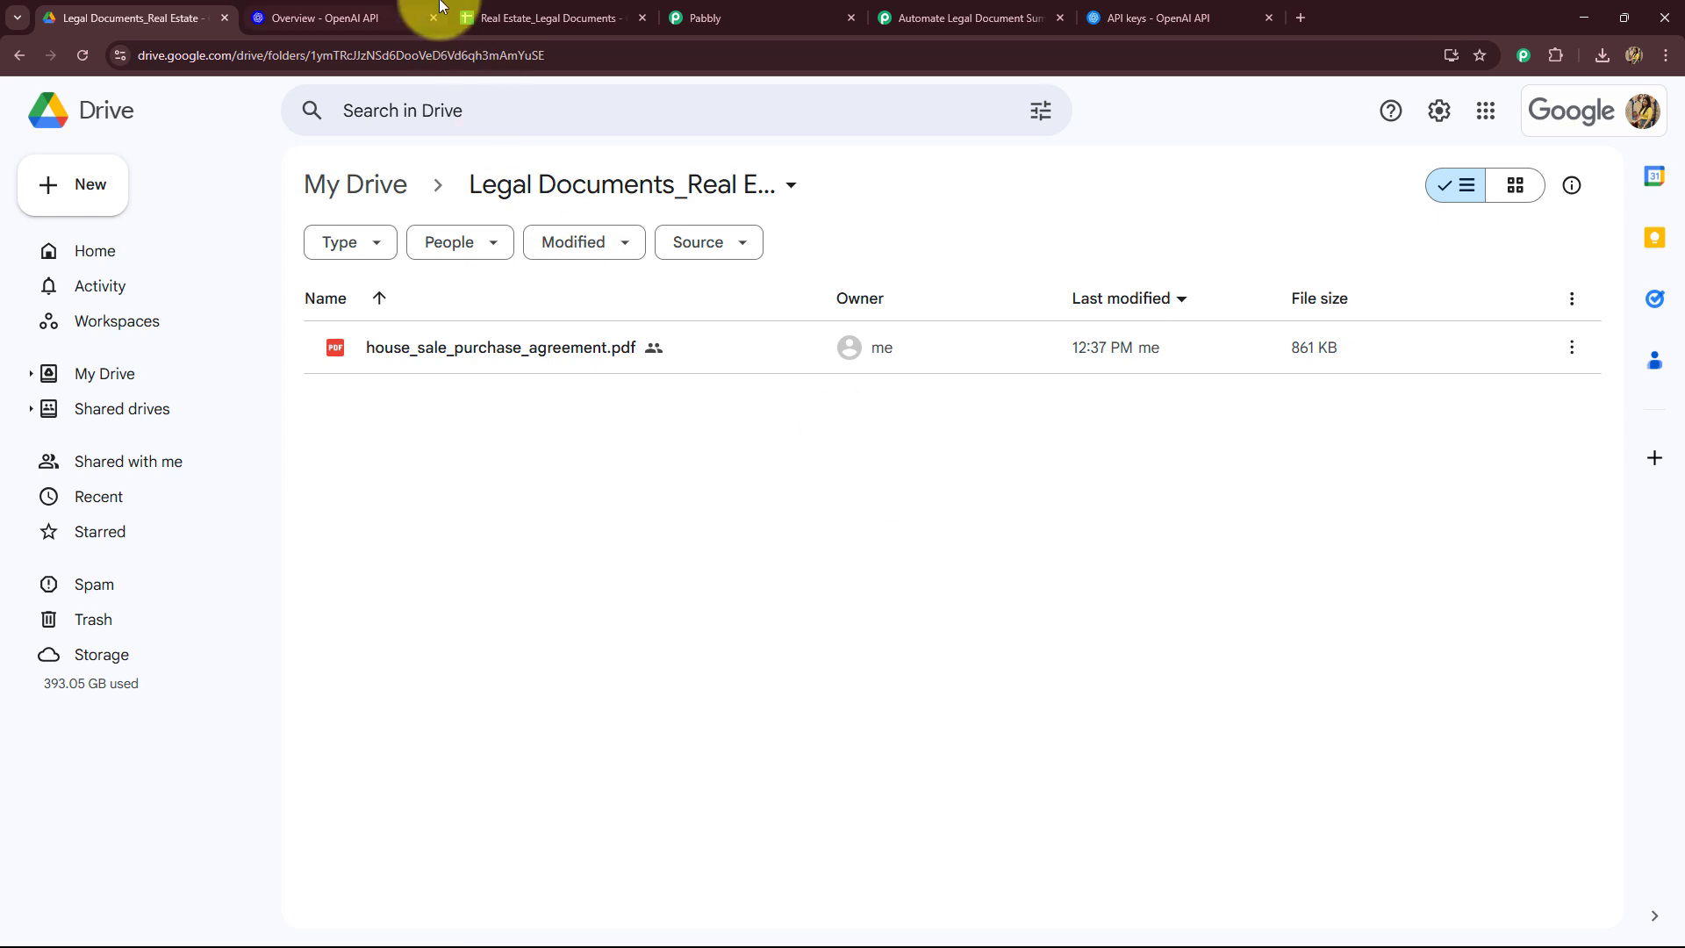
{"action": "left_click", "coordinate": [557, 18]}
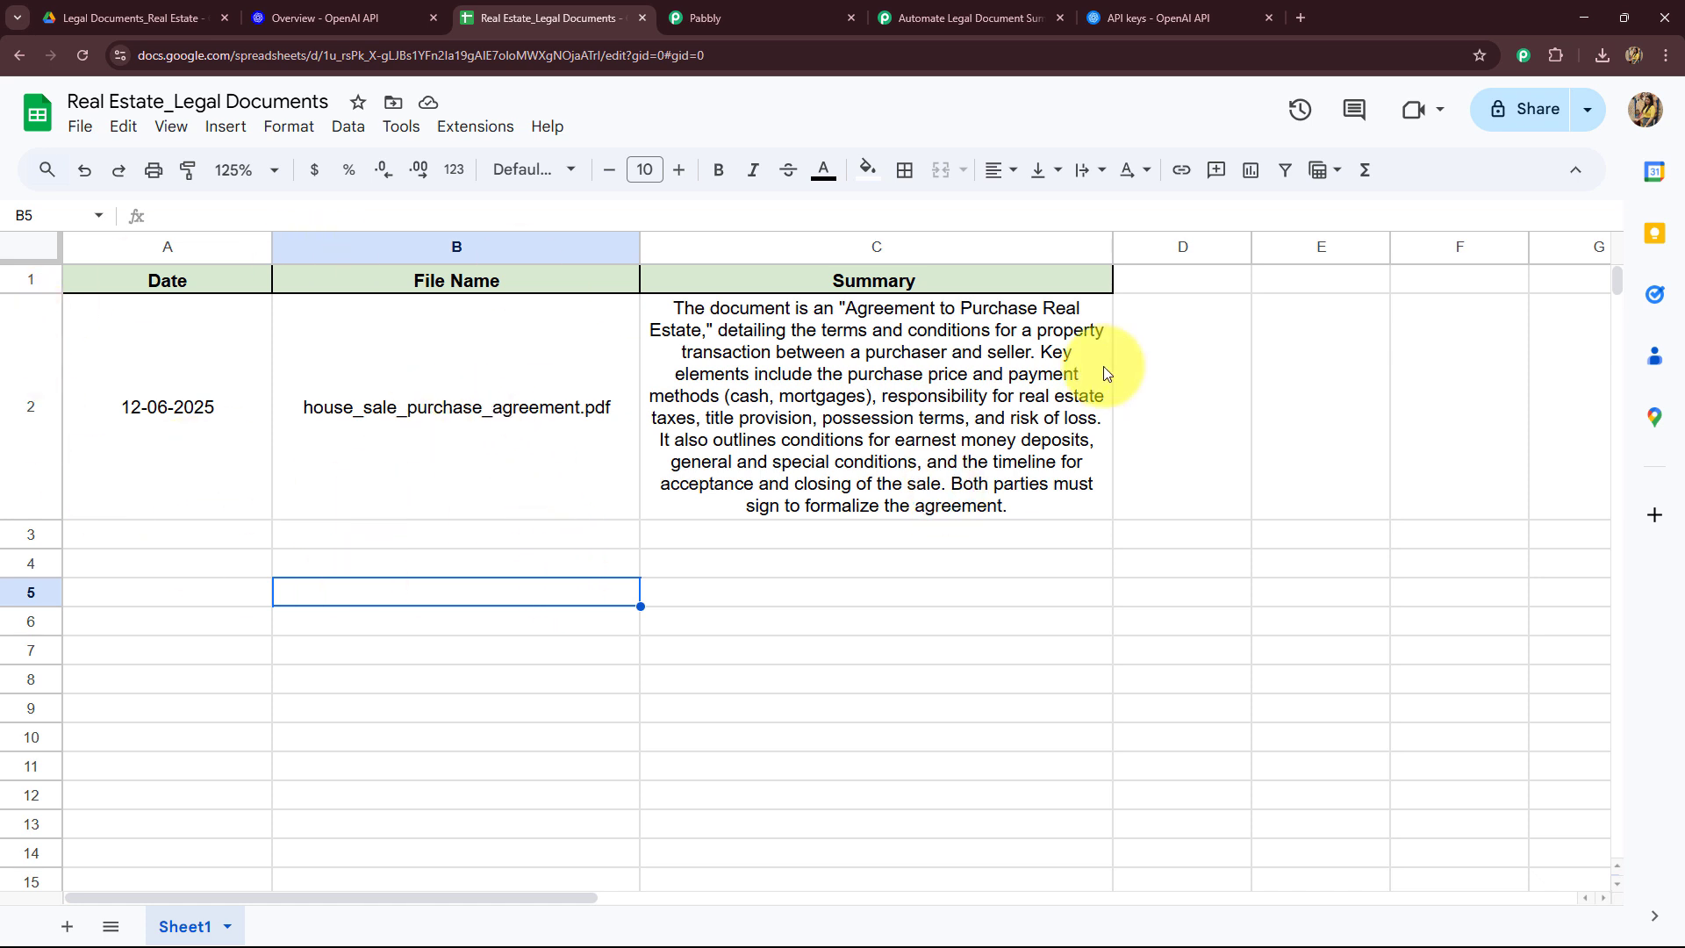
{"action": "left_click", "coordinate": [1044, 16]}
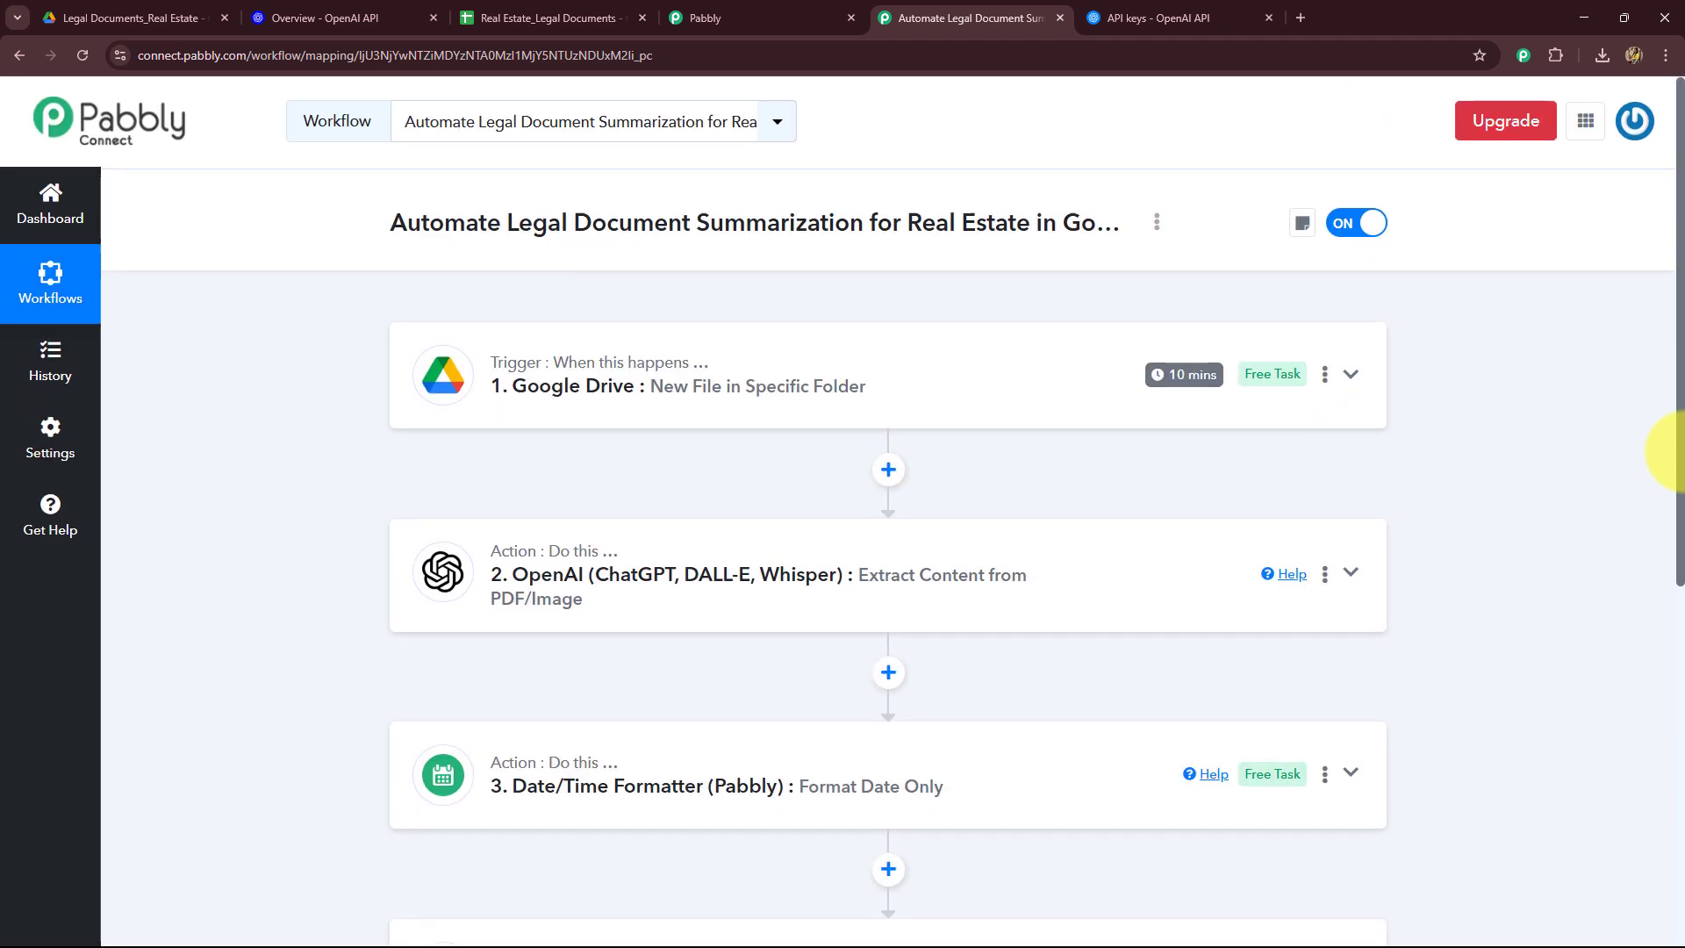
{"action": "scroll", "coordinate": [1683, 452], "scroll_direction": "down", "scroll_amount": 4}
{"action": "scroll", "coordinate": [1683, 452], "scroll_direction": "up", "scroll_amount": 4}
{"action": "scroll", "coordinate": [1683, 452], "scroll_direction": "down", "scroll_amount": 2}
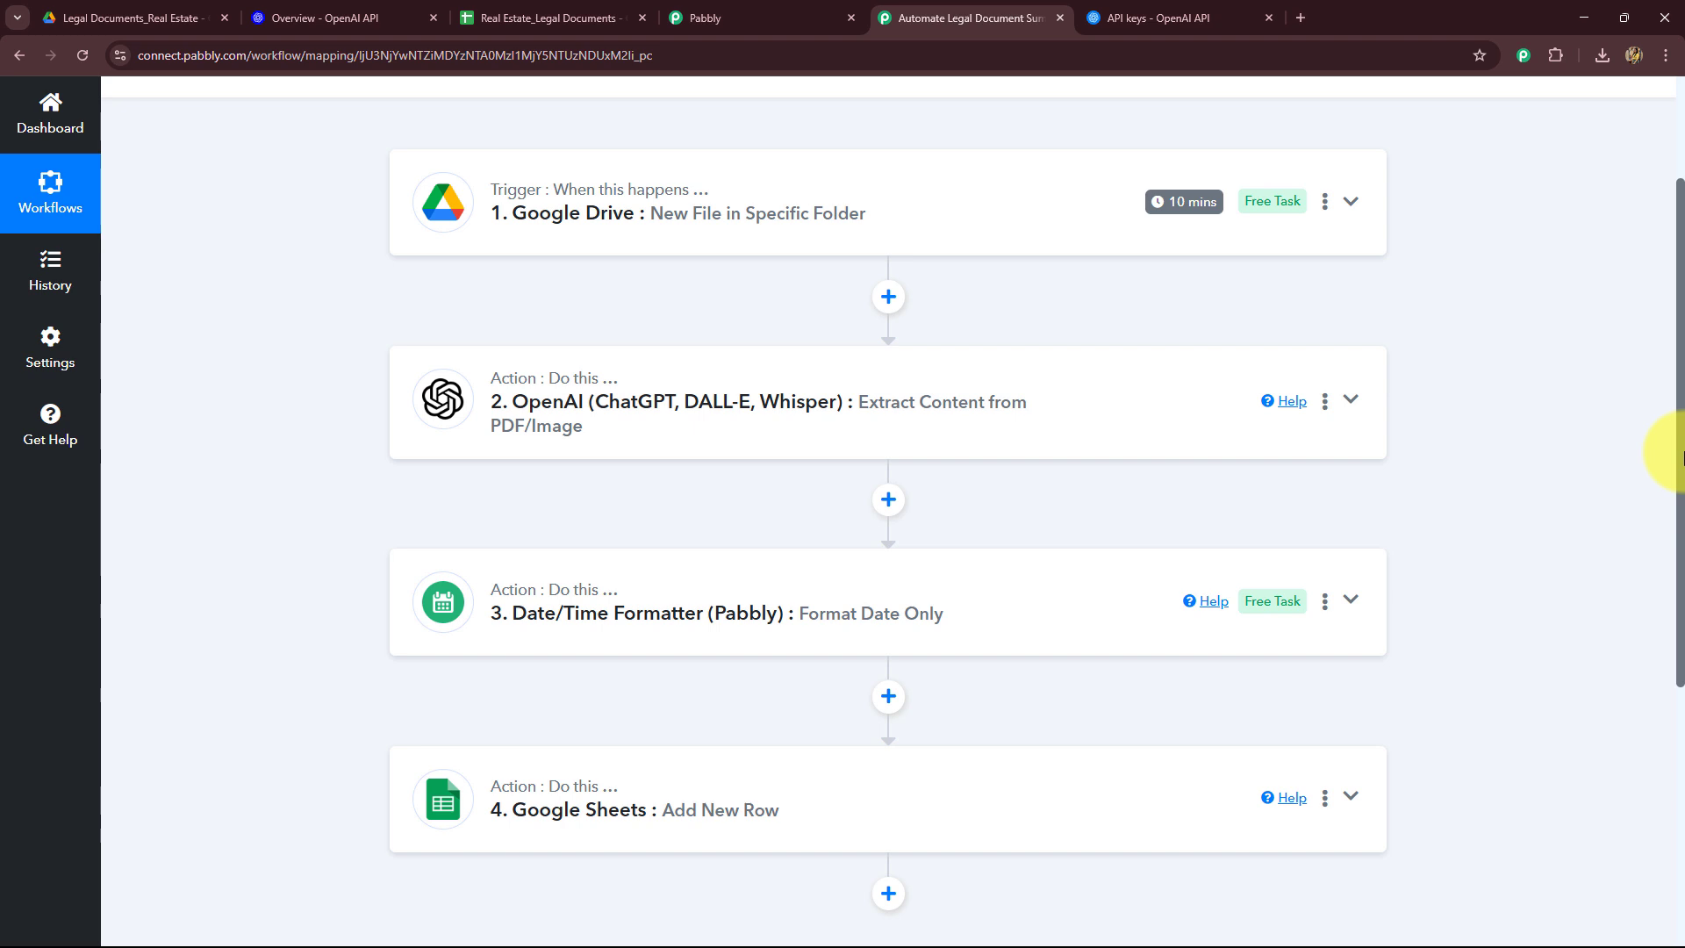
{"action": "scroll", "coordinate": [1681, 454], "scroll_direction": "up", "scroll_amount": 2}
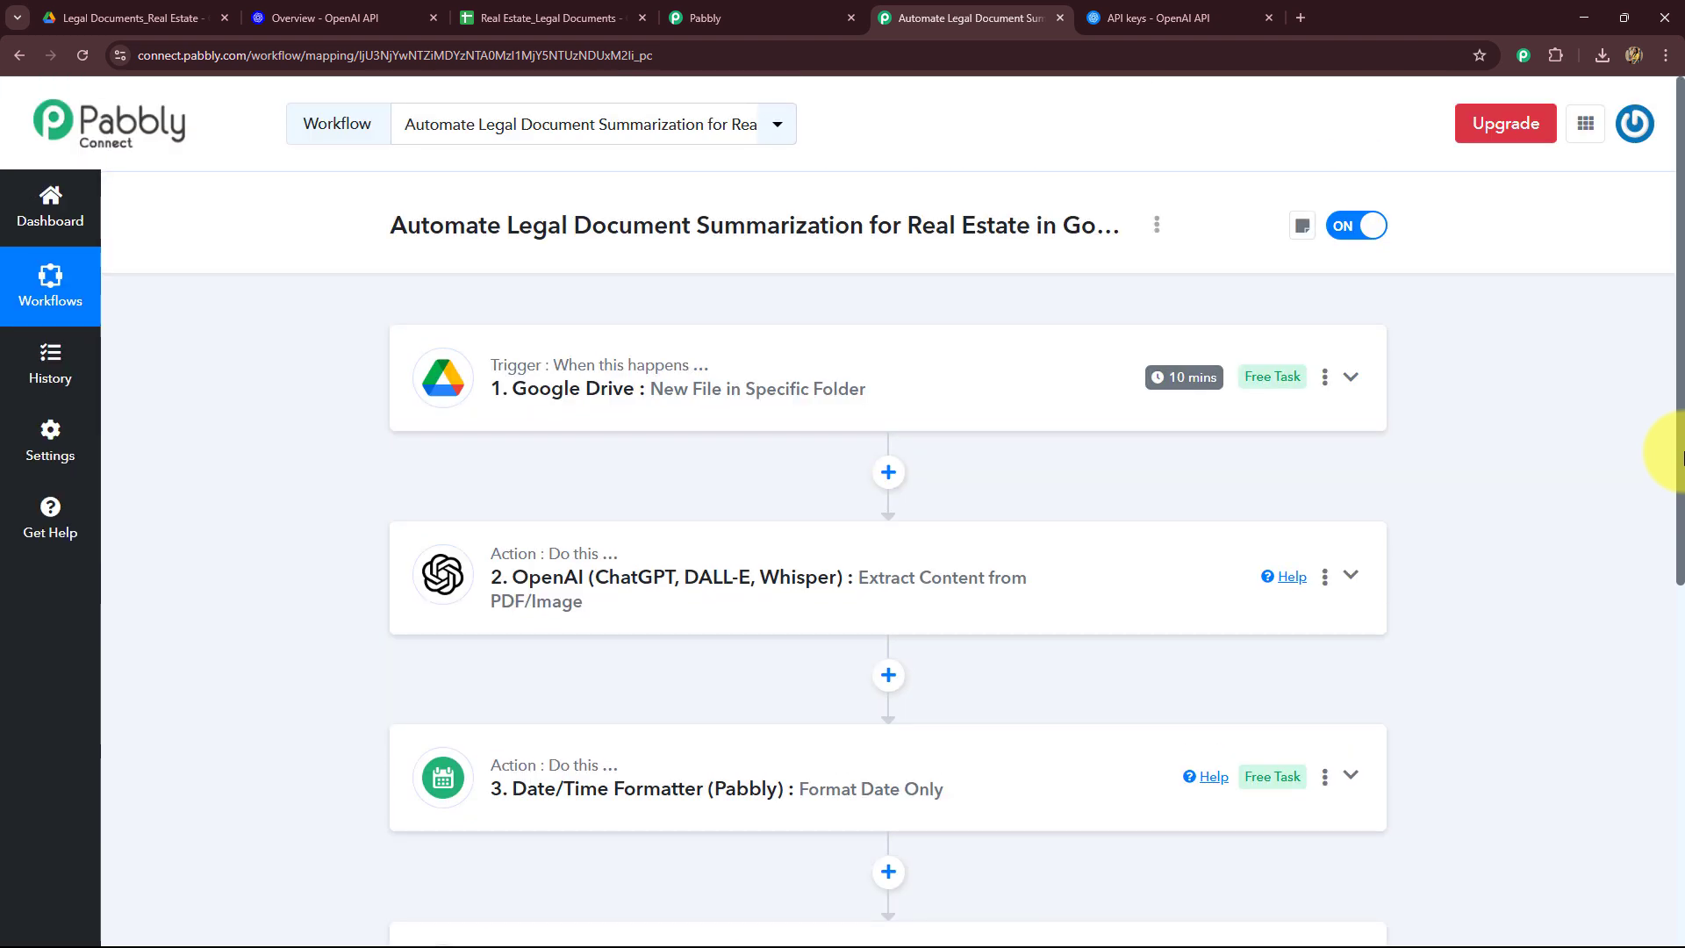